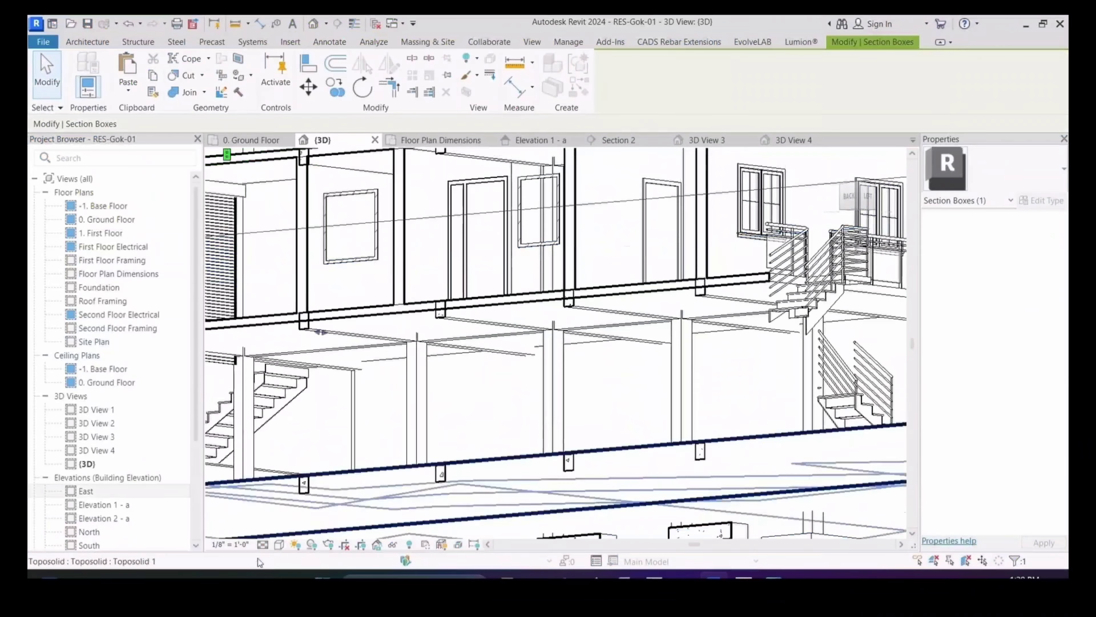
Step: Set the Revit 3D house view's visual style to Shaded
left_click(279, 545)
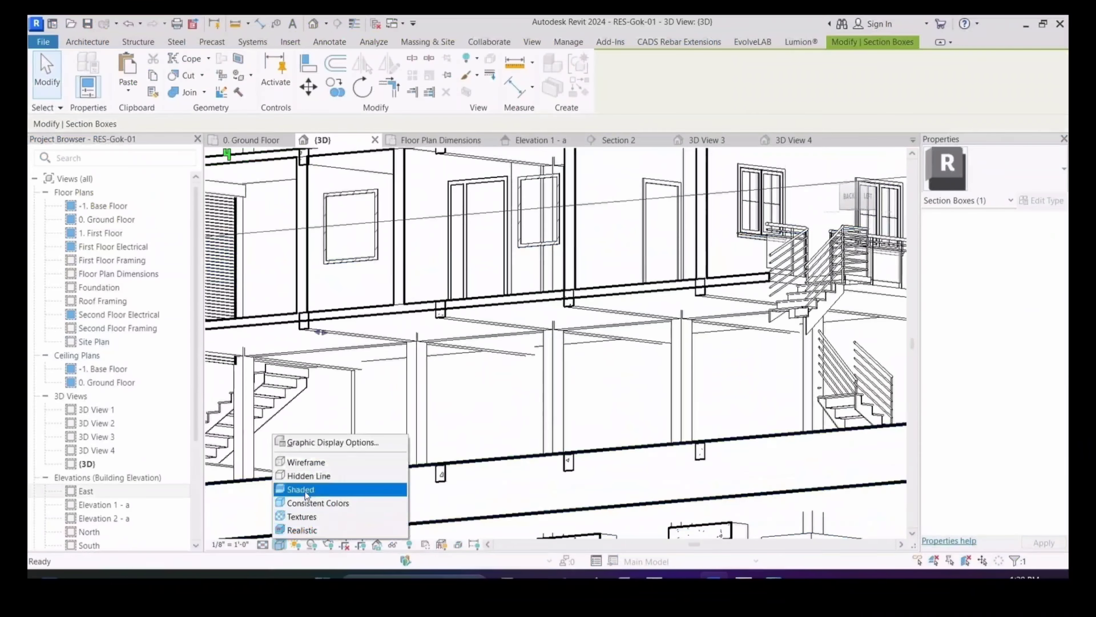
left_click(302, 488)
scroll(560, 358, "down", 5)
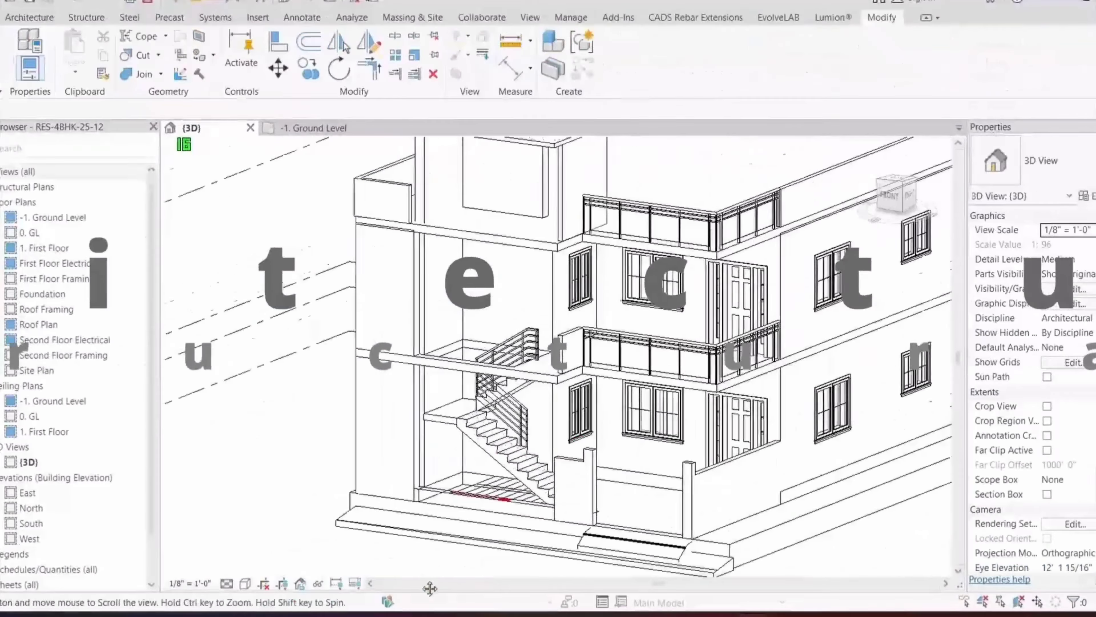
Step: Float the -1. Ground Level floor plan in its own resized window on the right
middle_click_drag(430, 588, 283, 608)
mouse_move(313, 128)
left_mouse_down()
mouse_move(851, 140)
mouse_move(836, 120)
left_mouse_up()
left_click_drag(836, 471, 837, 566)
left_click_drag(646, 392, 739, 392)
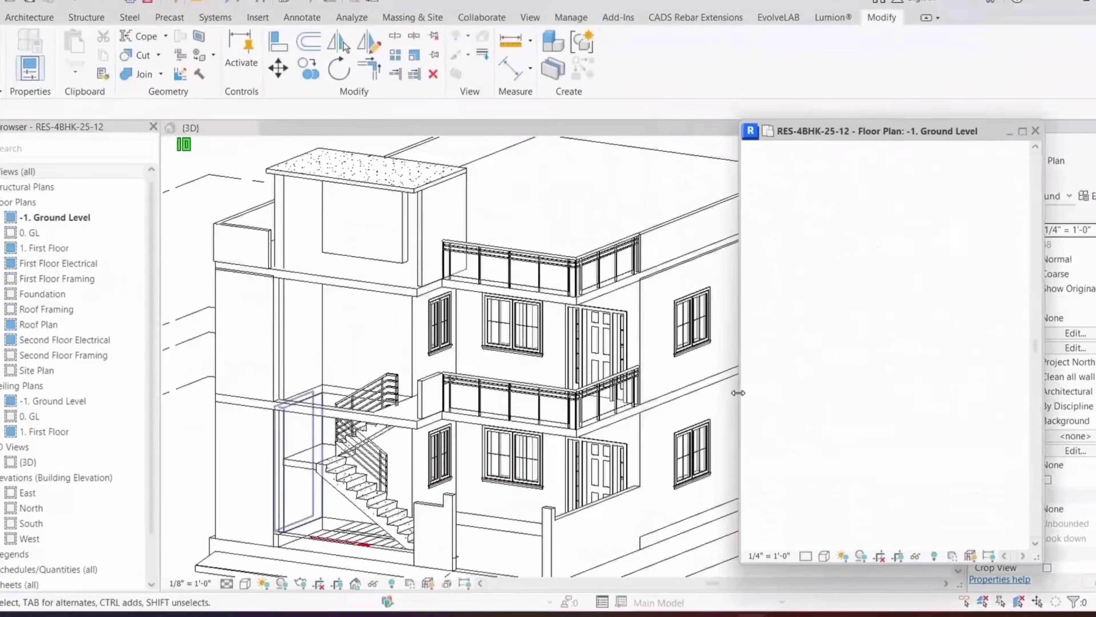
mouse_move(328, 477)
middle_mouse_down()
mouse_move(337, 477)
mouse_move(328, 471)
middle_mouse_up()
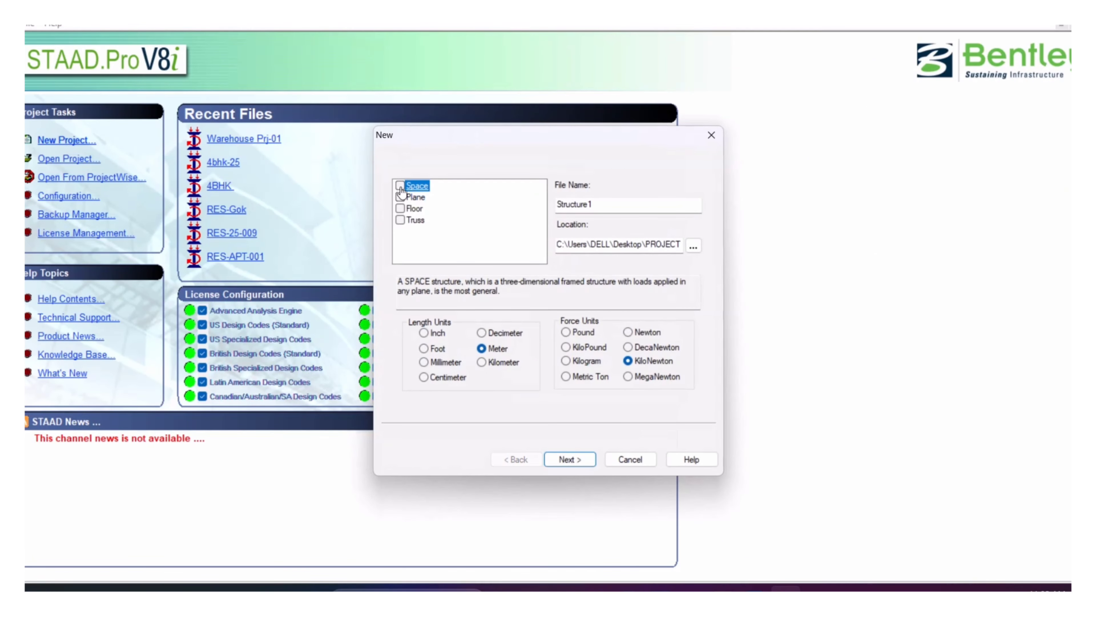
Step: Create a new Space structure named RES-11-25 in Meter and KiloNewton units
left_click(574, 209)
double_click(574, 209)
type("RES-11-25")
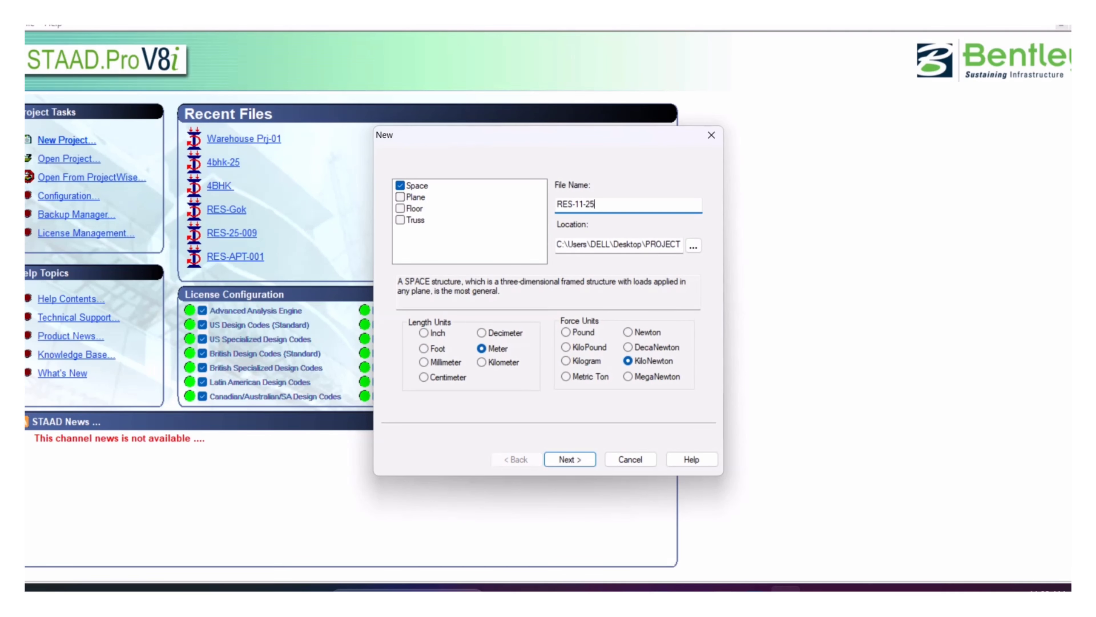
key("Return")
left_click(561, 457)
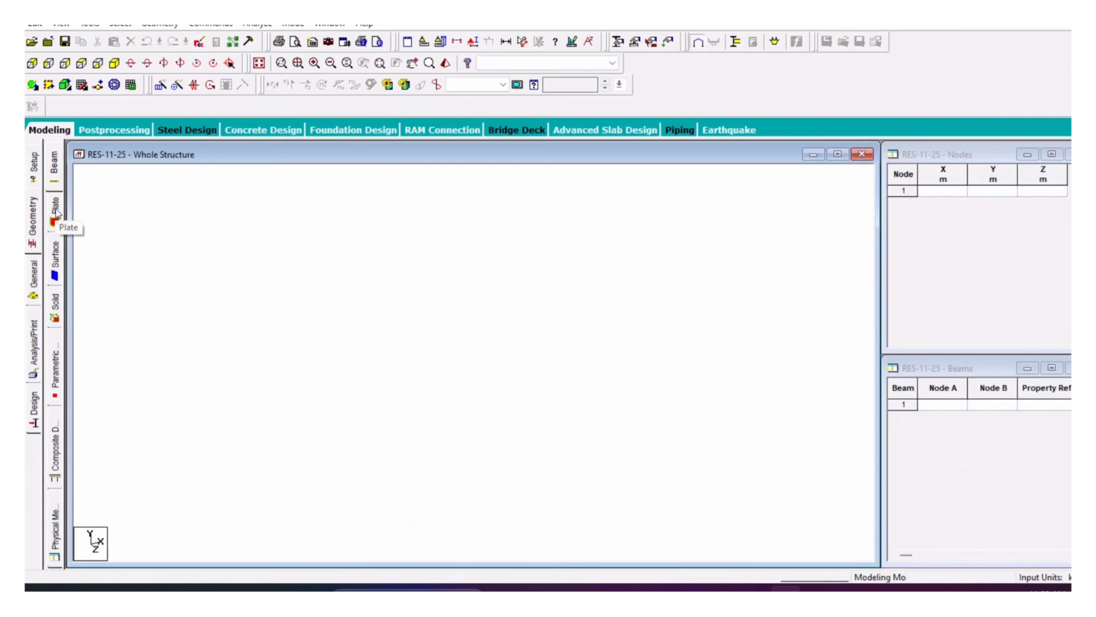
Step: Enter job 'Structural Analysis', the client, job number RES-11-25, and '-' for revision and part
left_click(1035, 180)
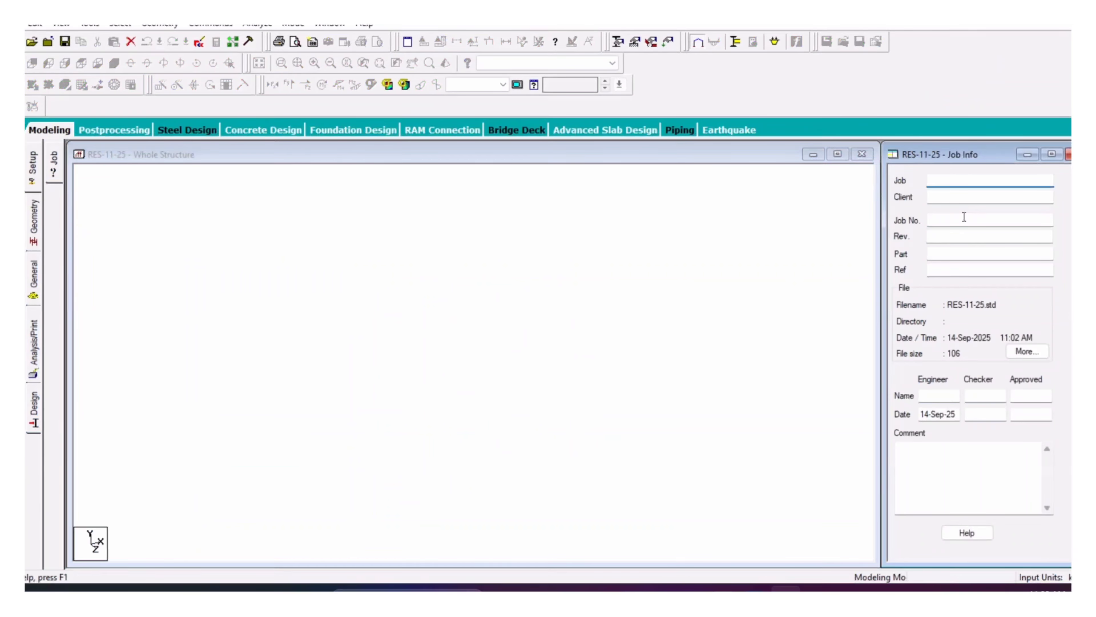
type("Structural Analysis")
key("Tab")
type("Sha")
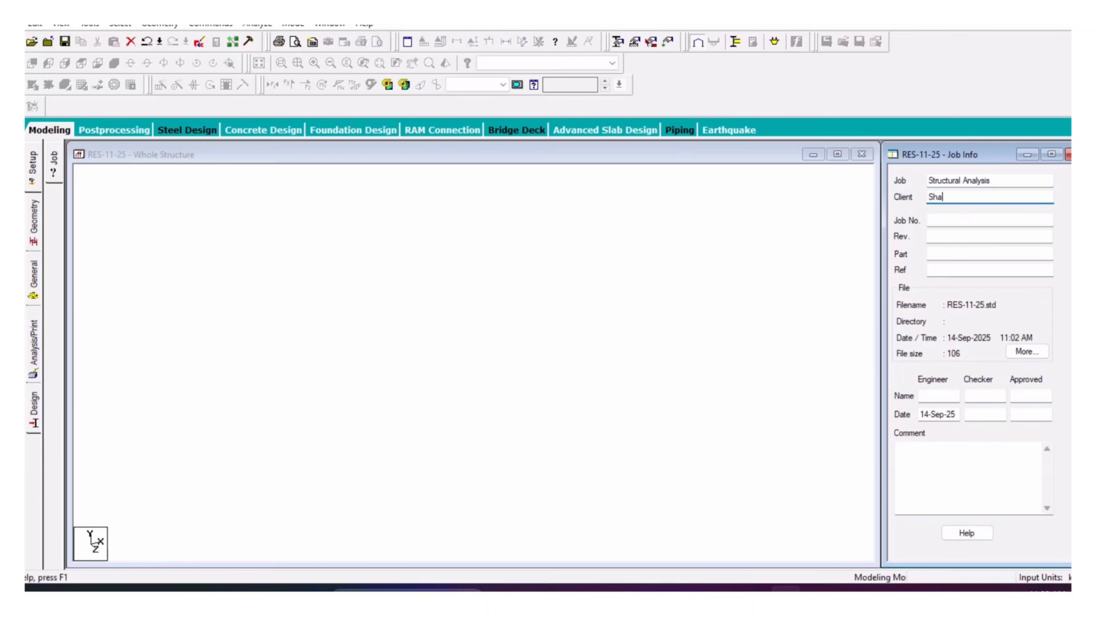
key("Tab")
type("RES-11-25")
left_click(967, 238)
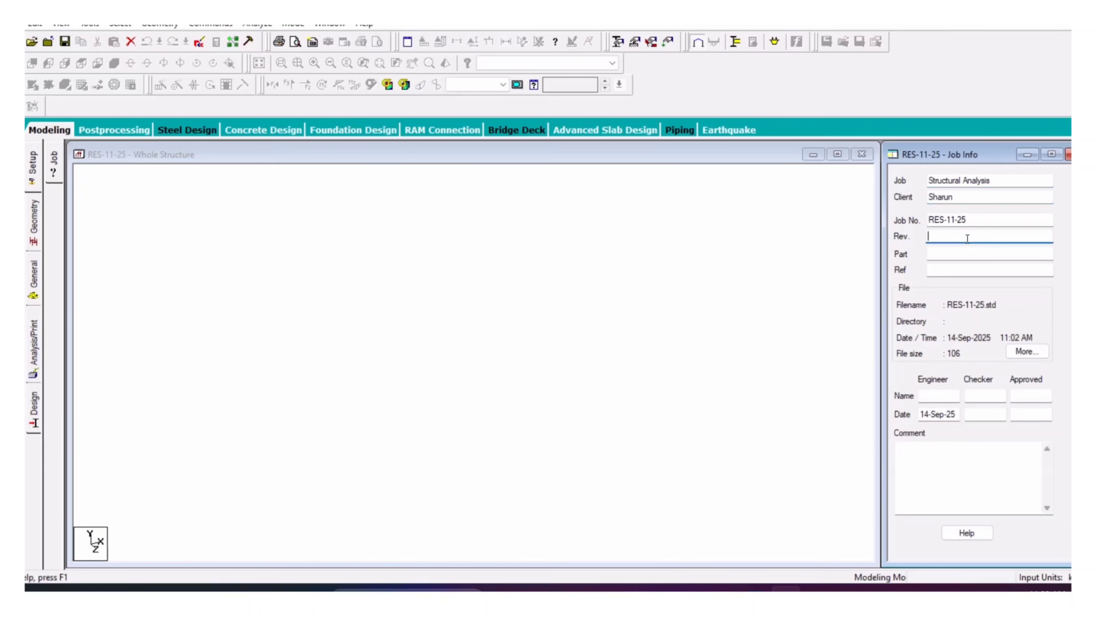
type("-")
left_click(975, 252)
type("-")
left_click(966, 273)
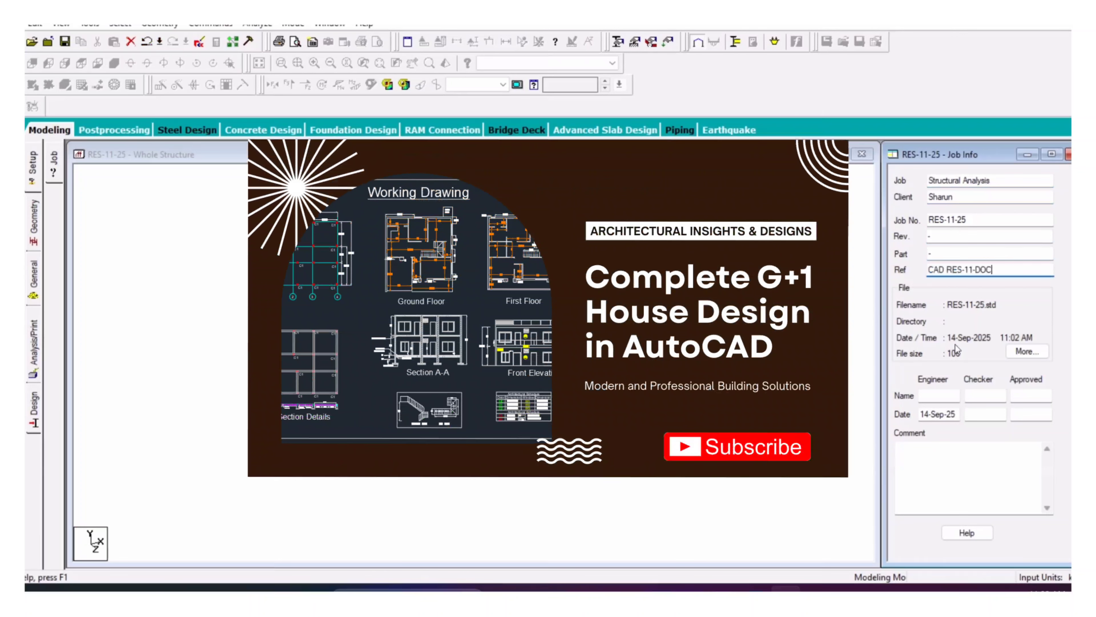
Step: Fill in the engineer, checker and approver names
left_click(938, 395)
left_click(985, 395)
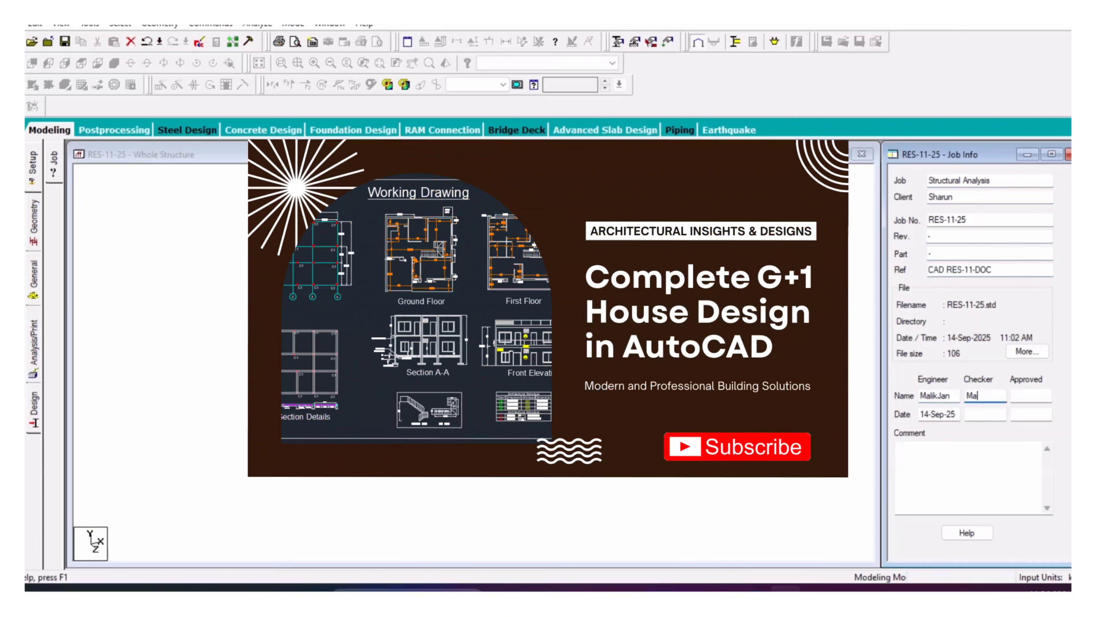
left_click(1031, 396)
type("Abisheik")
Step: Copy the engineer's date 14-Sep-25 into the checker and approval dates, editing the day
left_click(983, 413)
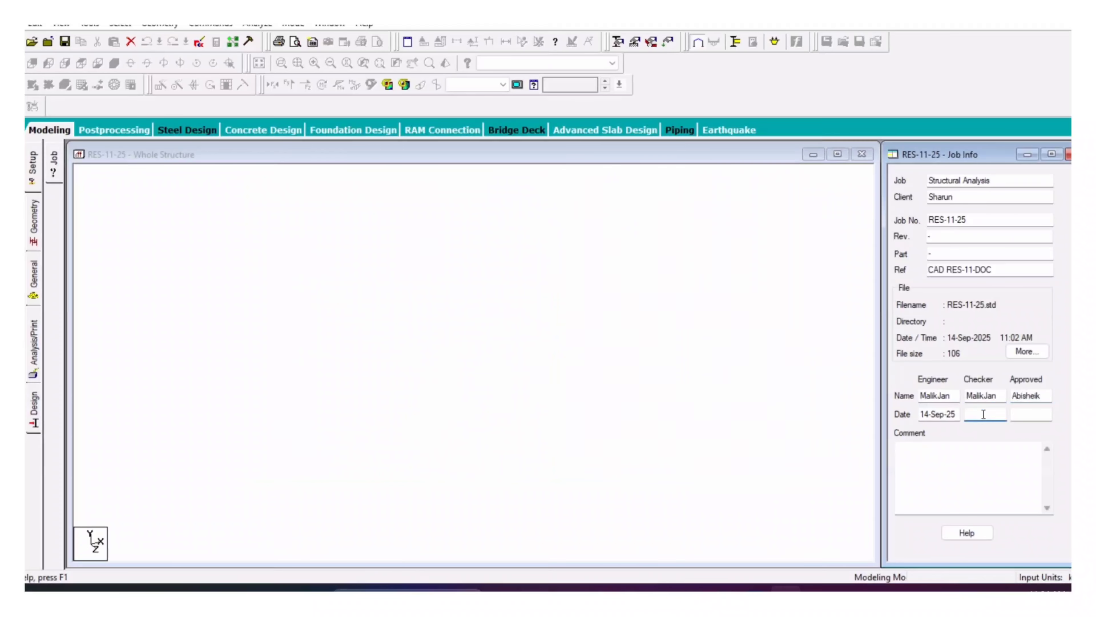
left_click_drag(957, 415, 915, 425)
key("ctrl+c")
right_click(984, 413)
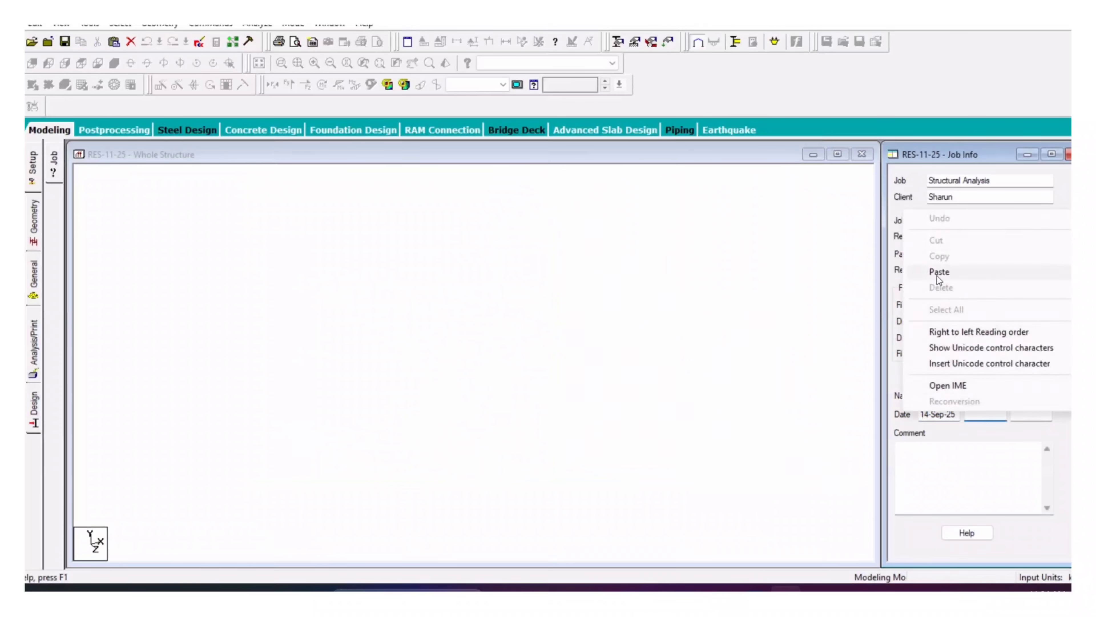
left_click(937, 277)
right_click(1030, 413)
left_click(952, 280)
left_click(1021, 414)
key("BackSpace")
type("7")
left_click(973, 446)
left_click(457, 291)
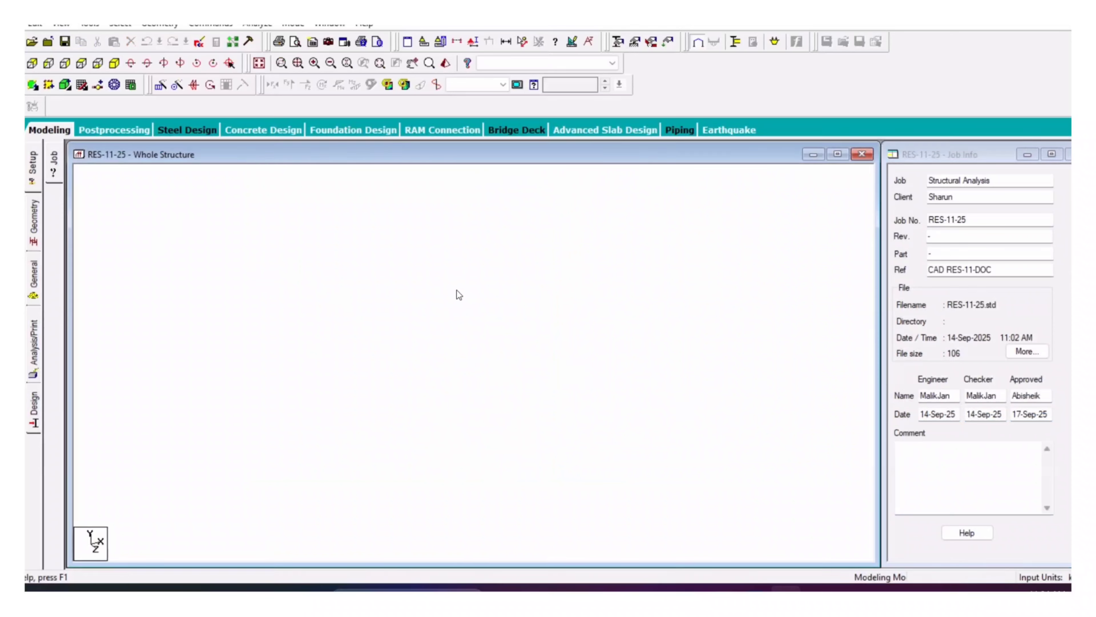
Step: Open Geometry > Beam, close the Snap Node/Beam panel and copy node 1 at the origin
left_click(38, 216)
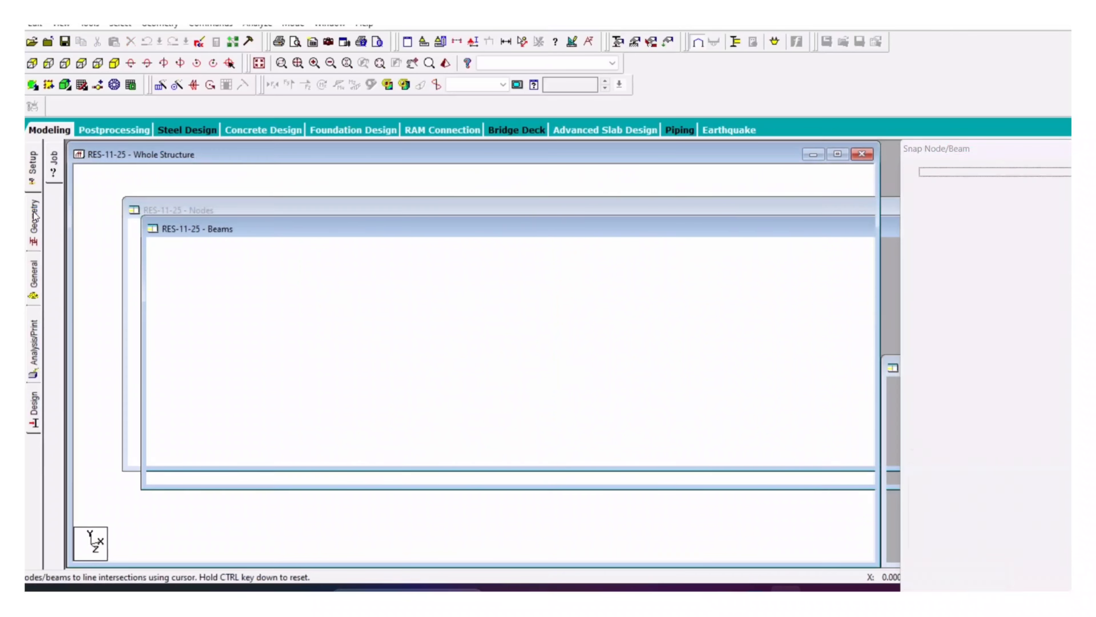
left_click(1057, 141)
right_click(421, 264)
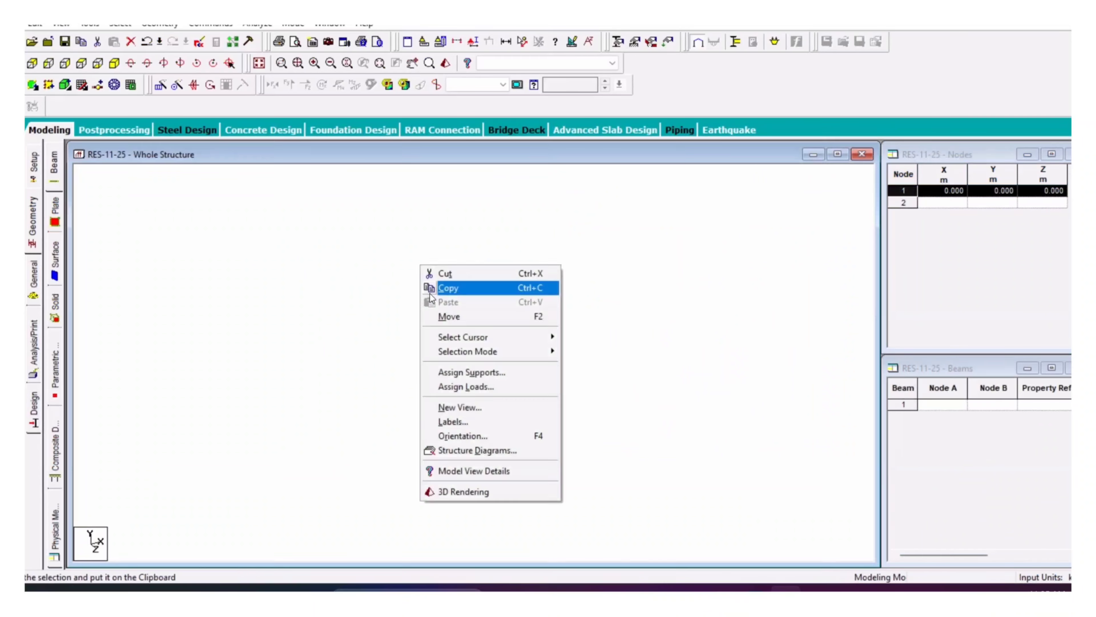
left_click(430, 293)
right_click(357, 243)
left_click(368, 281)
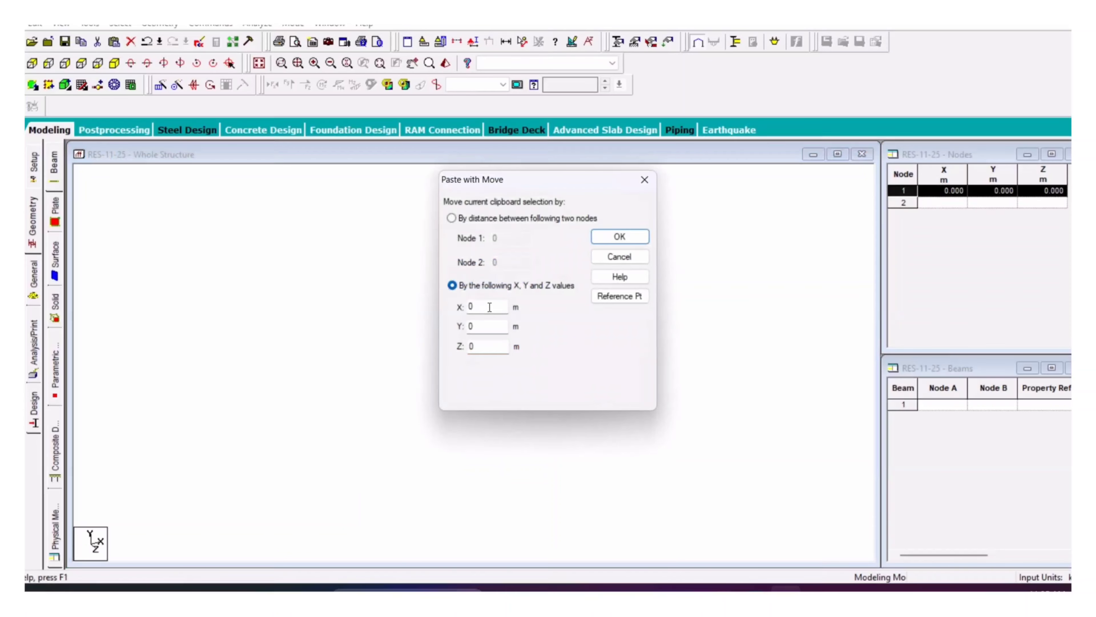
Step: Try pasting node 1 with an 11.75 X offset, then cancel the Paste with Move dialog
left_click_drag(489, 307, 413, 310)
type("11.75")
key("Return")
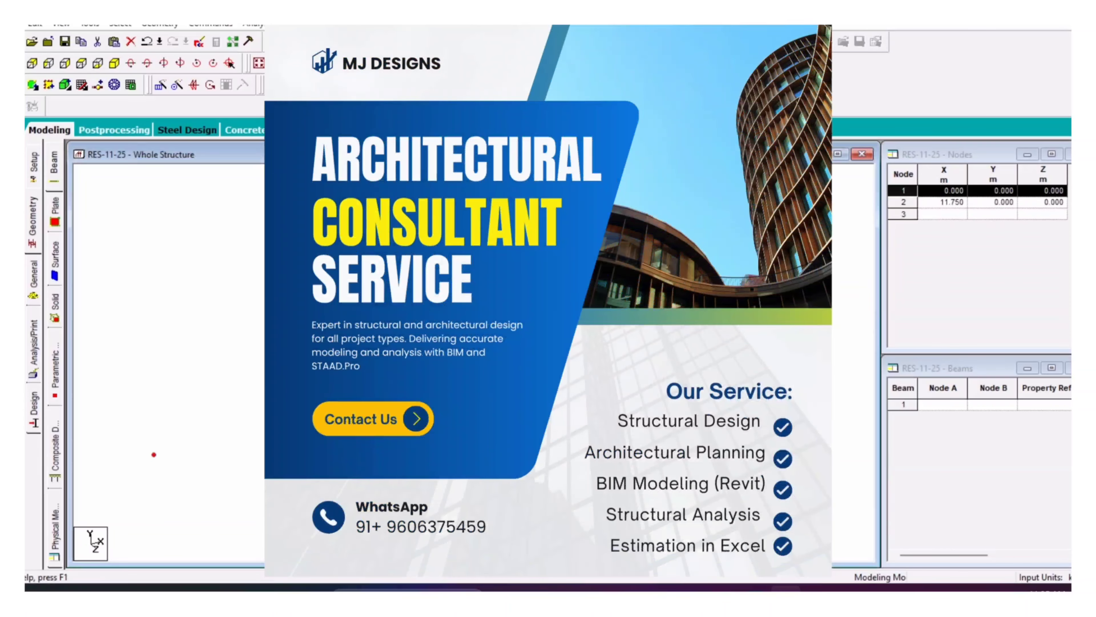
left_click(81, 64)
left_click(773, 362)
right_click(773, 362)
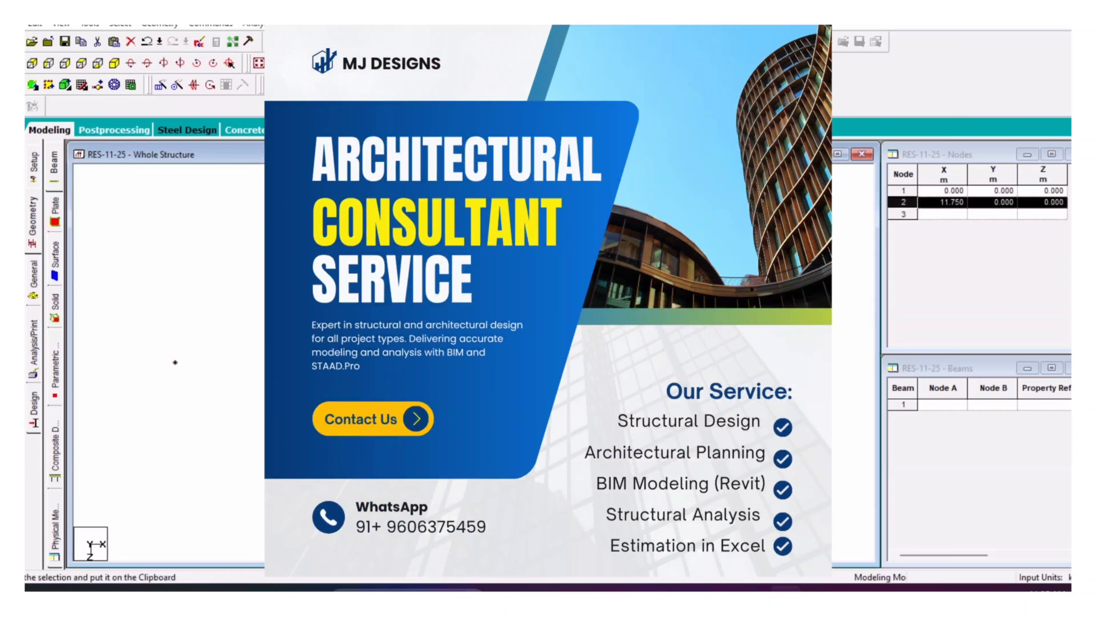
key("ctrl+v")
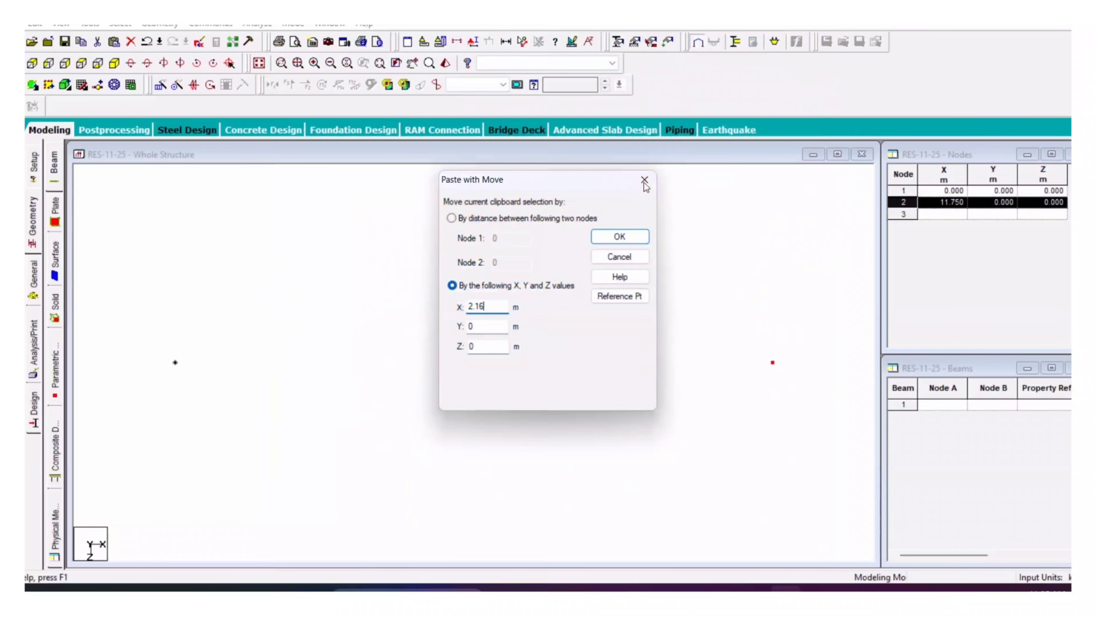
left_click(645, 181)
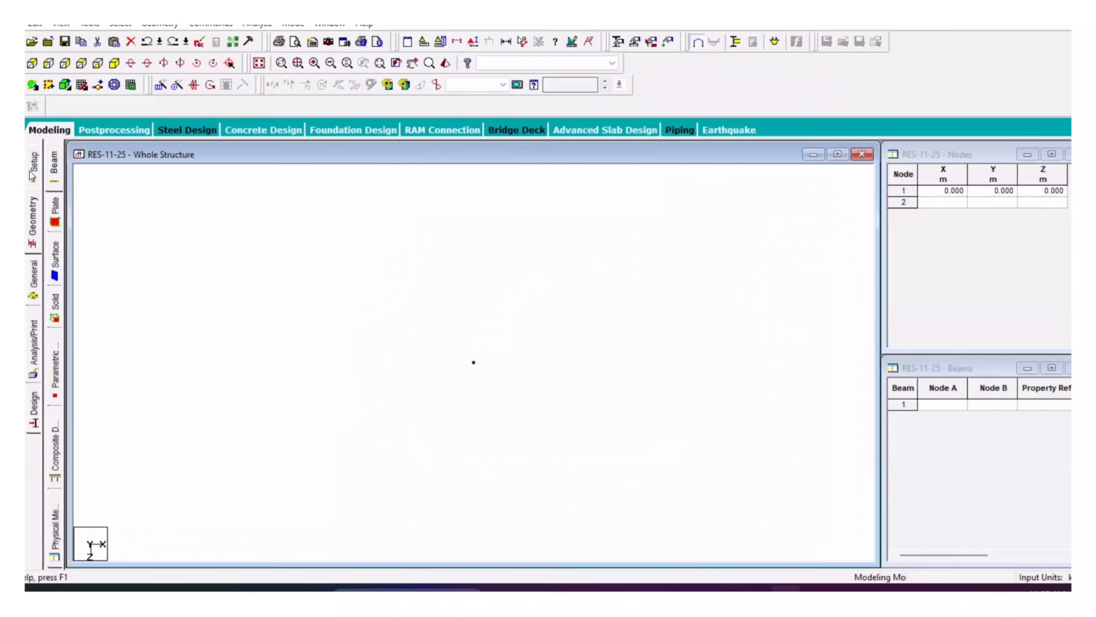
Step: Switch the input length units to feet
left_click(425, 43)
left_click(422, 275)
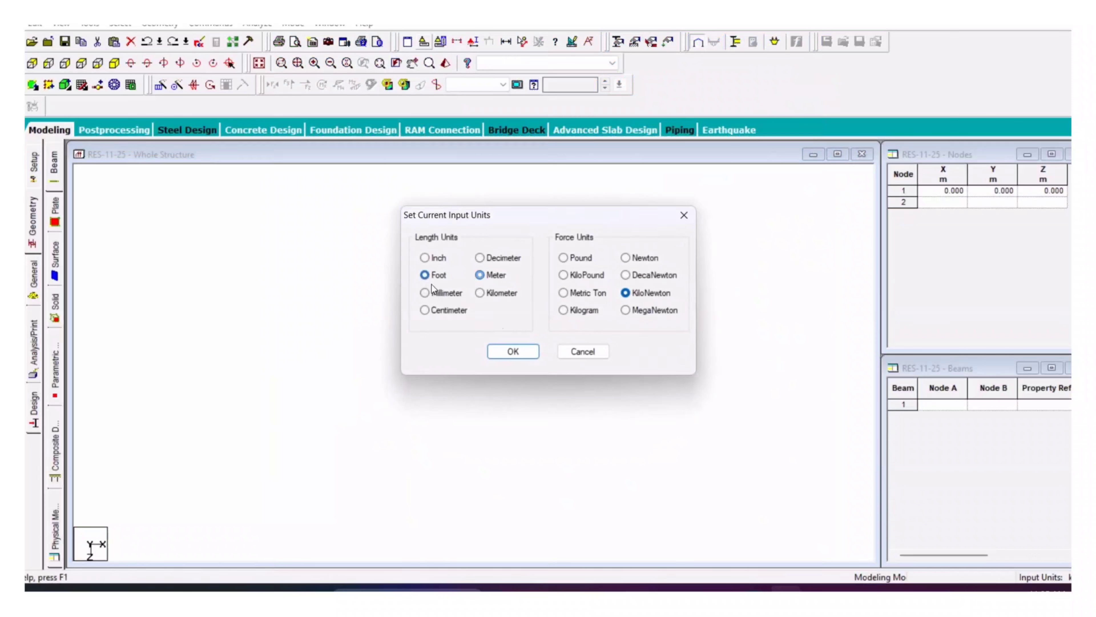
left_click(516, 354)
Step: Copy node 1 and paste it 11.75 ft along X to create node 2
left_click(473, 362)
right_click(406, 276)
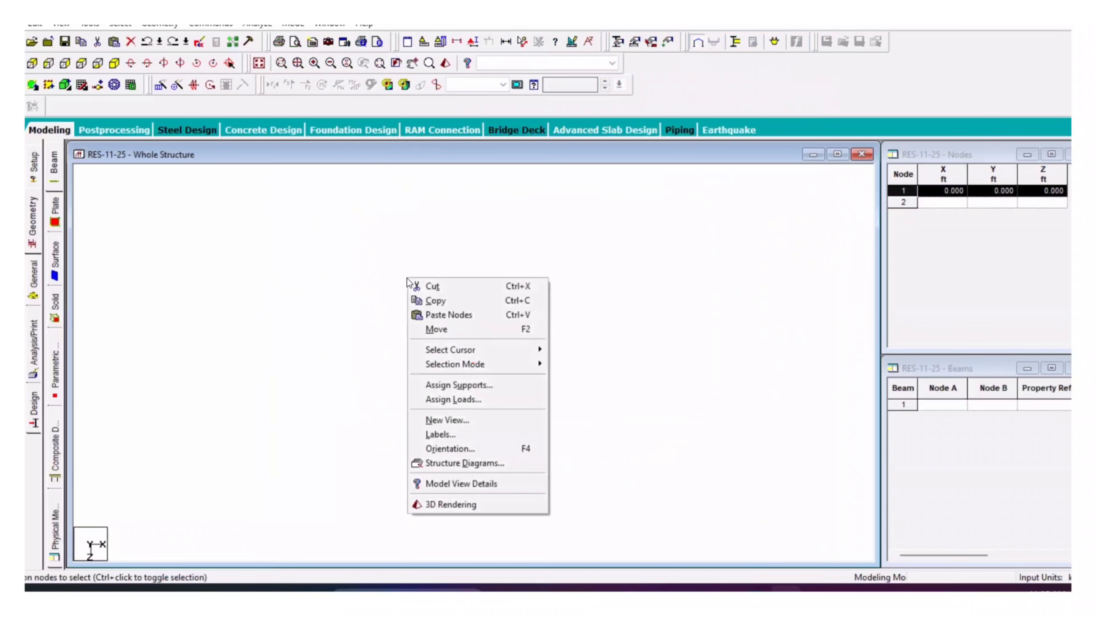
left_click(427, 300)
right_click(402, 261)
left_click(427, 303)
double_click(498, 306)
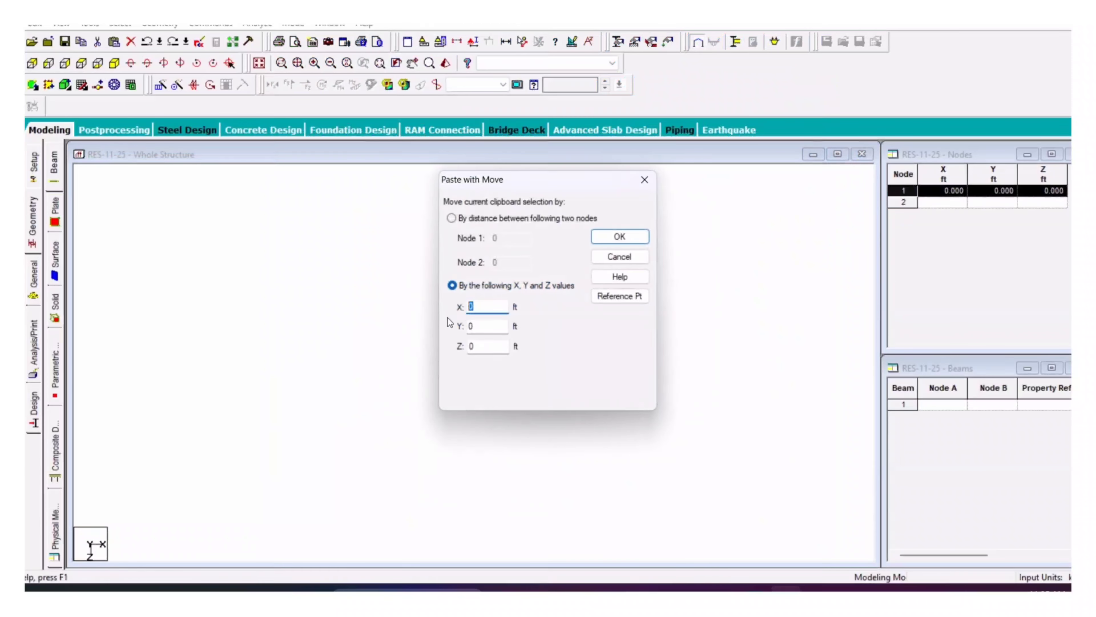
type("11.75")
key("Return")
Step: Copy node 2 and paste it 2.16 ft further along X as node 3
left_click_drag(795, 350, 682, 413)
right_click(569, 278)
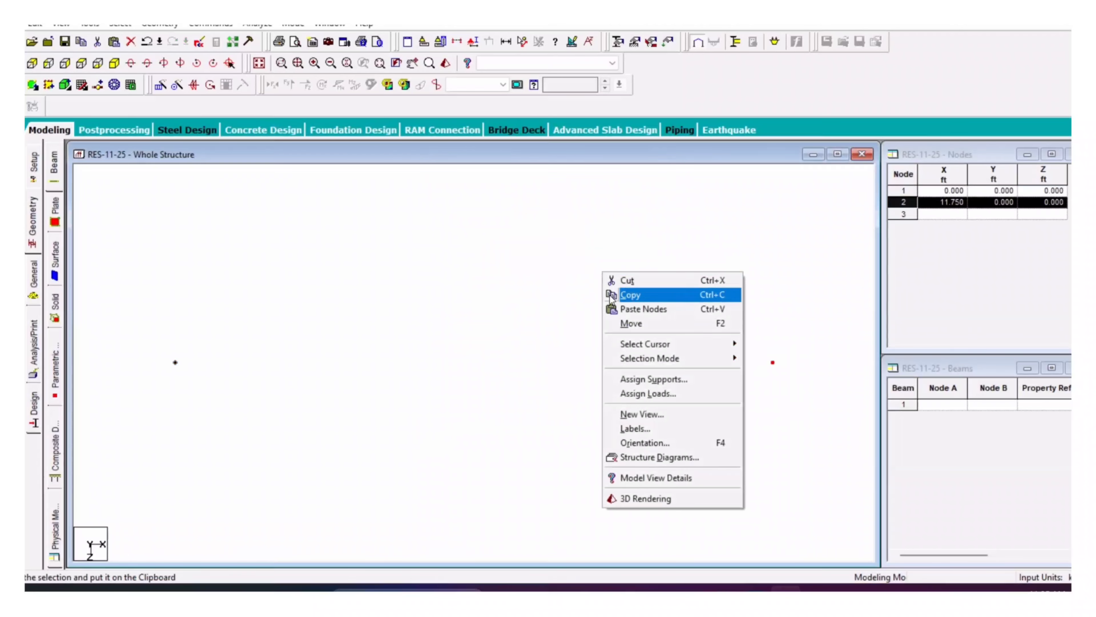
left_click(583, 299)
right_click(520, 227)
left_click(528, 264)
double_click(487, 308)
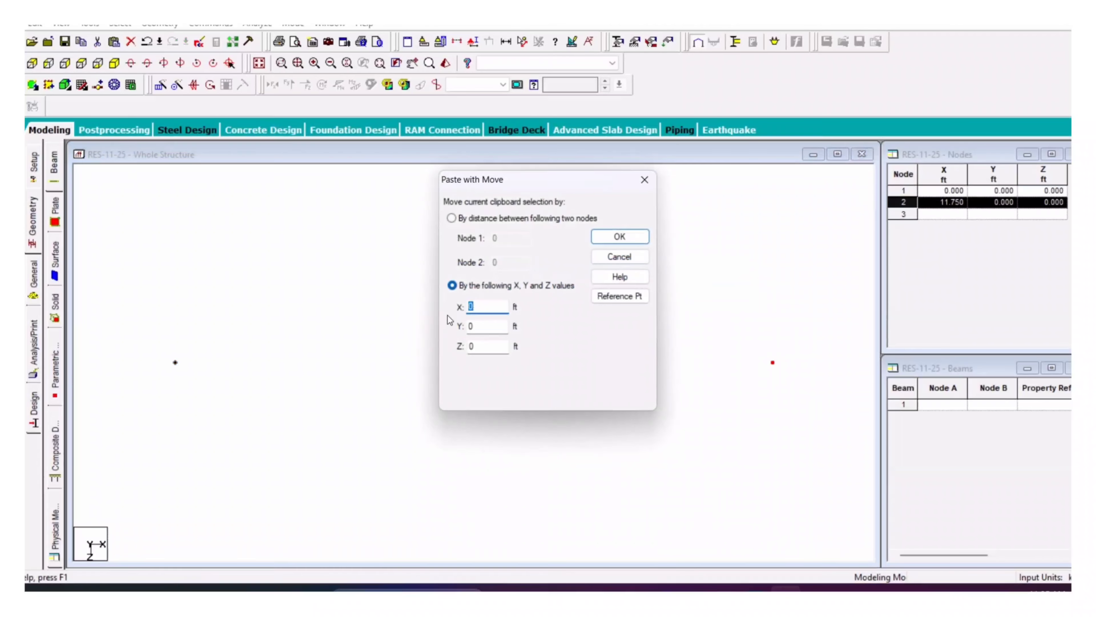
type("2.16")
key("Return")
Step: Paste nodes 4 and 5 along X at 22.07 and 34.37 ft
right_click(531, 230)
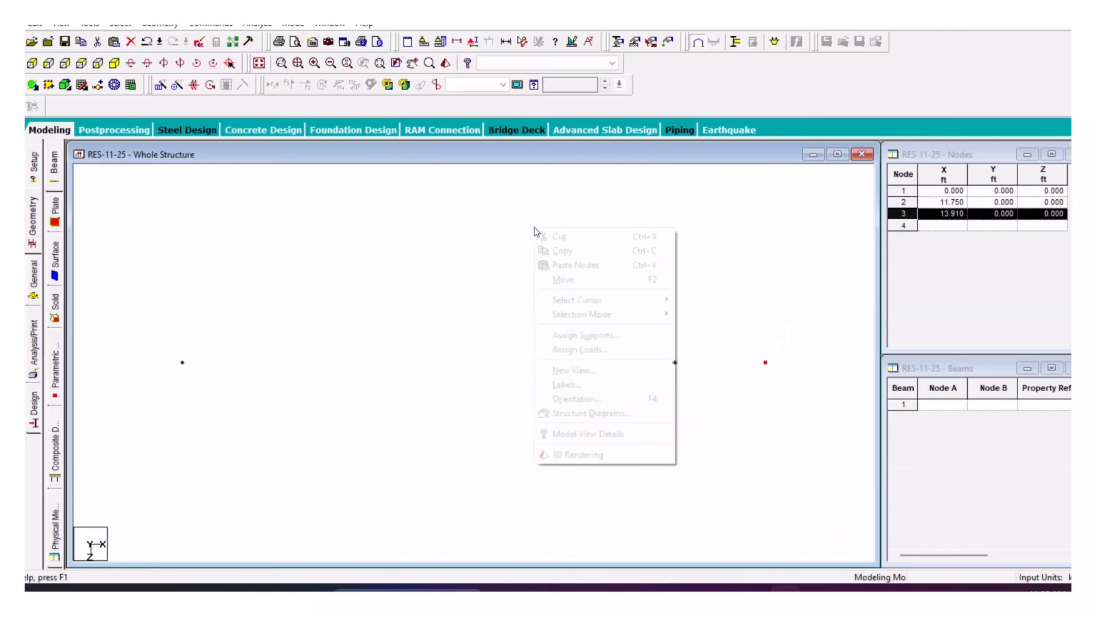
left_click(546, 262)
left_click_drag(484, 307, 438, 304)
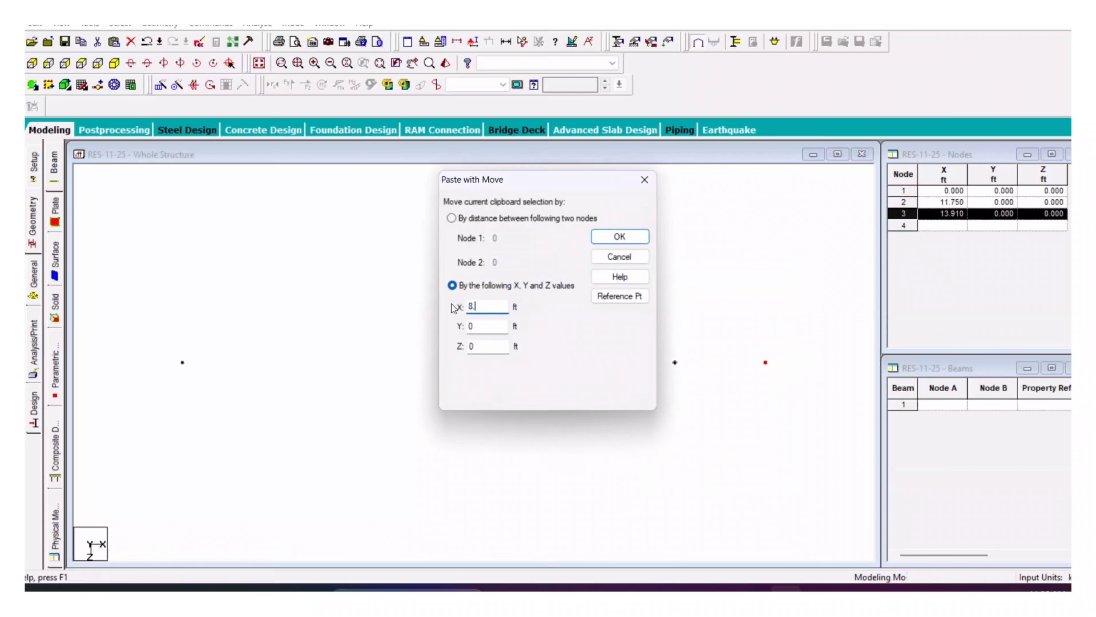
key("Return")
right_click(629, 213)
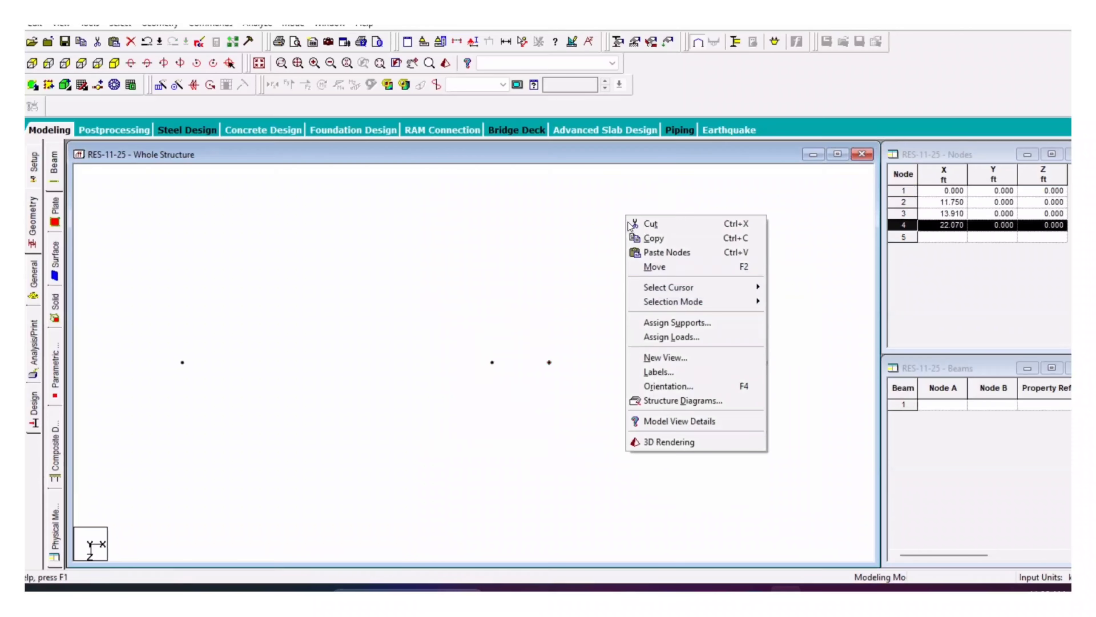
left_click(648, 249)
left_click_drag(484, 307, 439, 314)
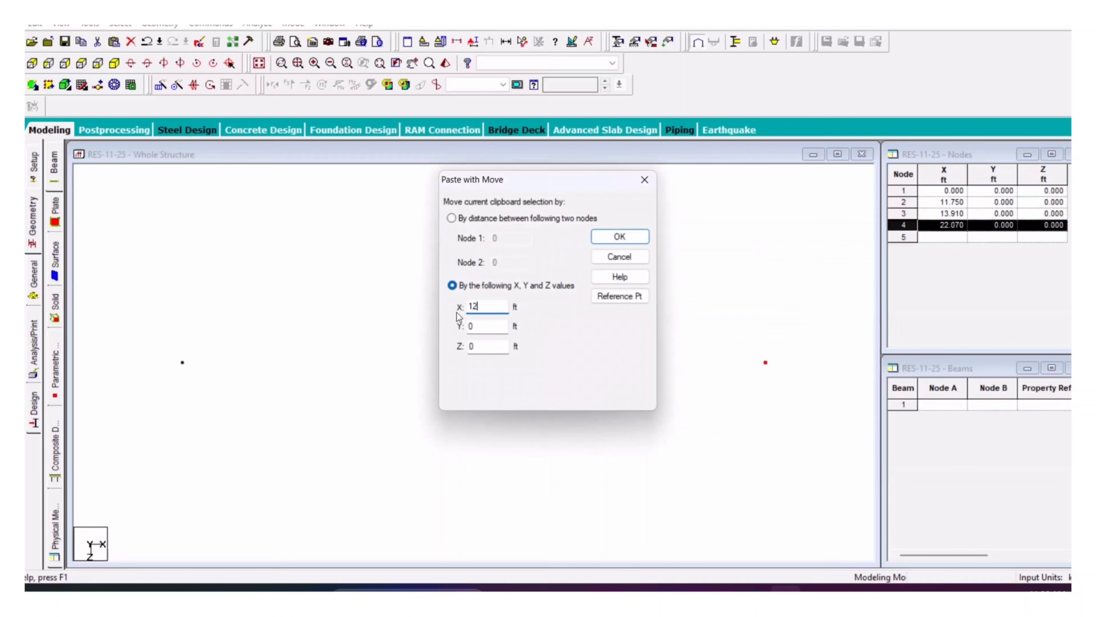
key("Return")
Step: Select and copy all five ground-line nodes for pasting
left_click_drag(804, 329, 165, 401)
right_click(279, 283)
left_click(296, 306)
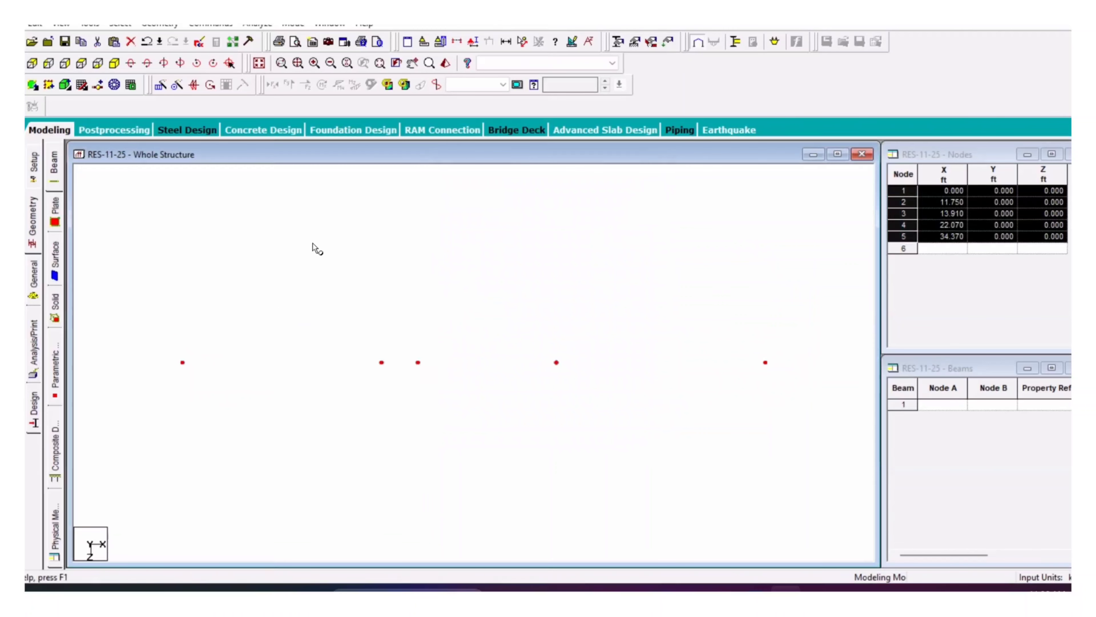
right_click(313, 242)
left_click(326, 290)
left_click(648, 181)
right_click(484, 210)
Step: Paste the five-node row 12.08 ft along Z, checking the spacing on the AutoCAD plan
left_click(509, 247)
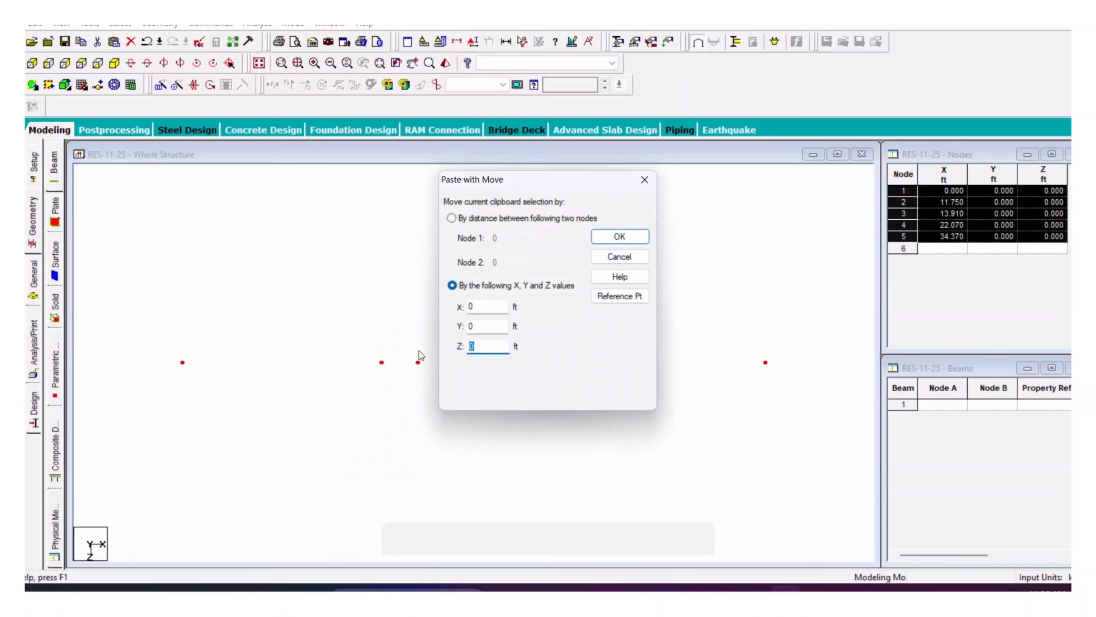
left_click(723, 588)
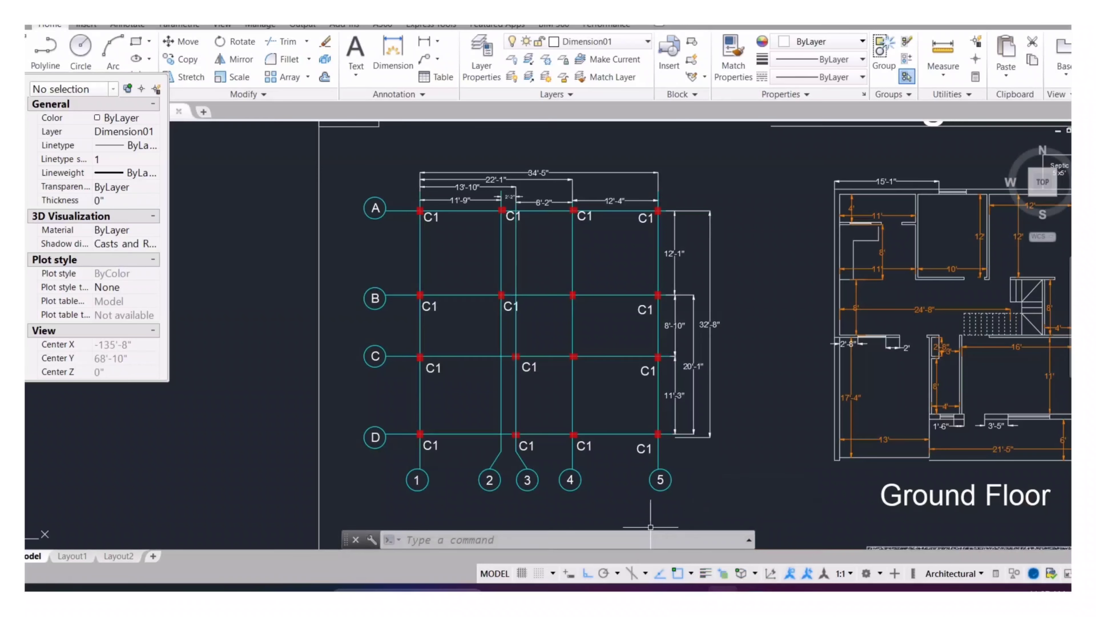
left_click(784, 588)
type("12.08")
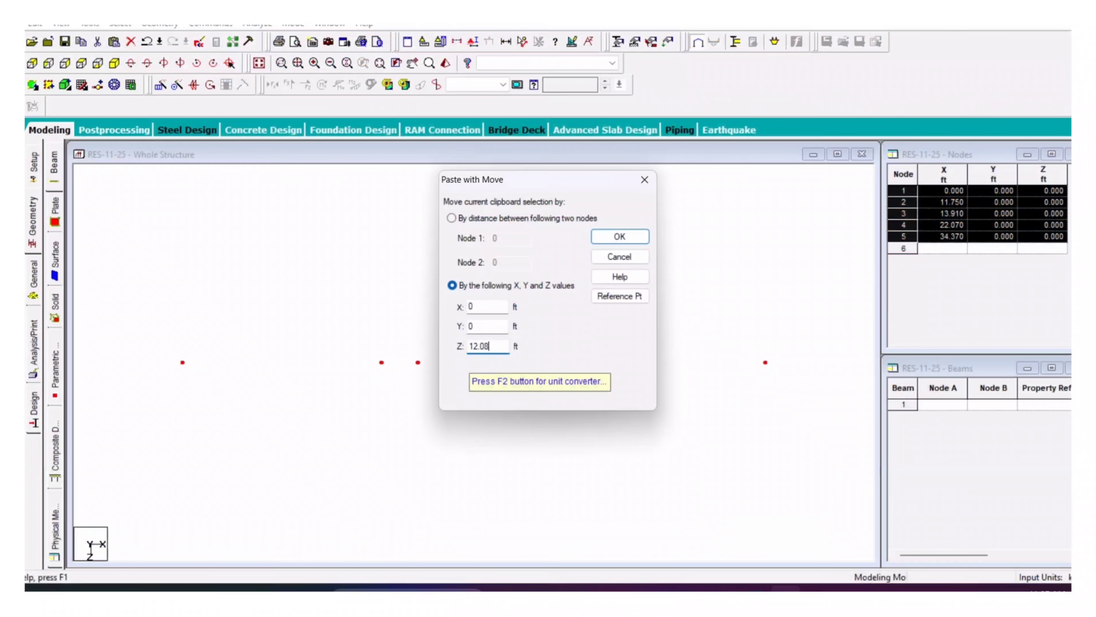
key("Return")
Step: Copy the new row and paste it 8.83 ft further along Z, to Z 20.91
left_click_drag(797, 443, 294, 495)
right_click(230, 424)
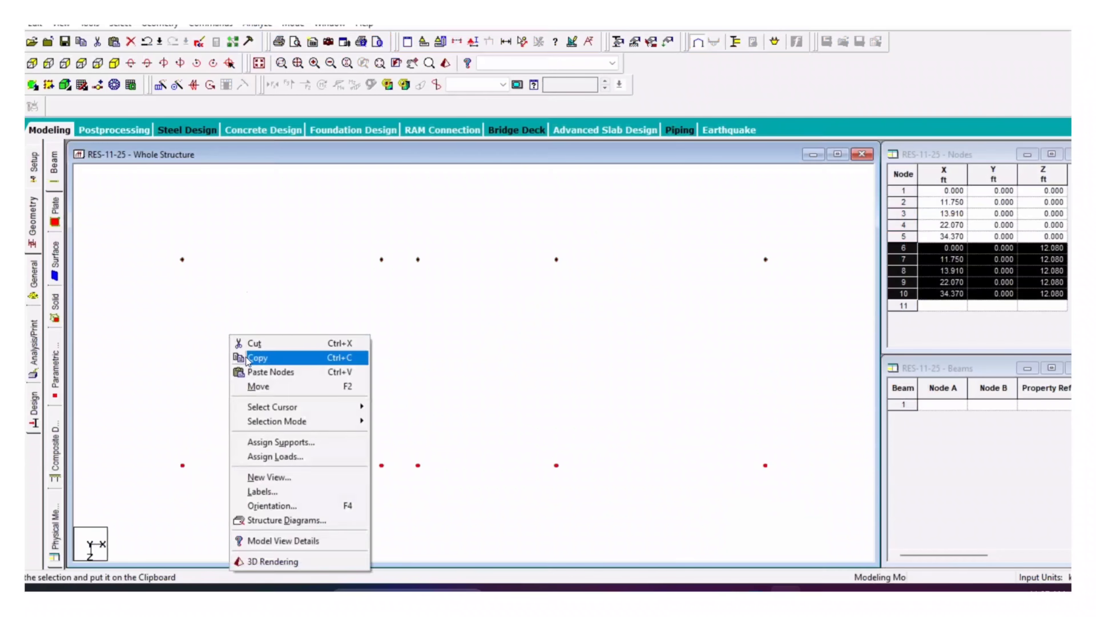
left_click(255, 357)
right_click(240, 258)
left_click(264, 294)
left_click(723, 588)
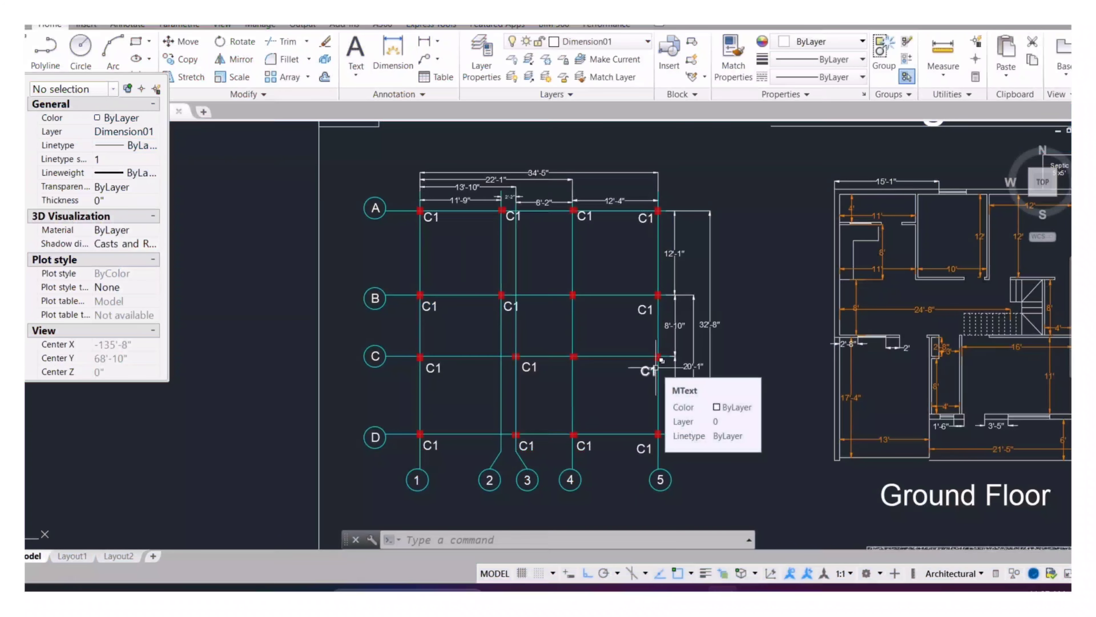
left_click(786, 588)
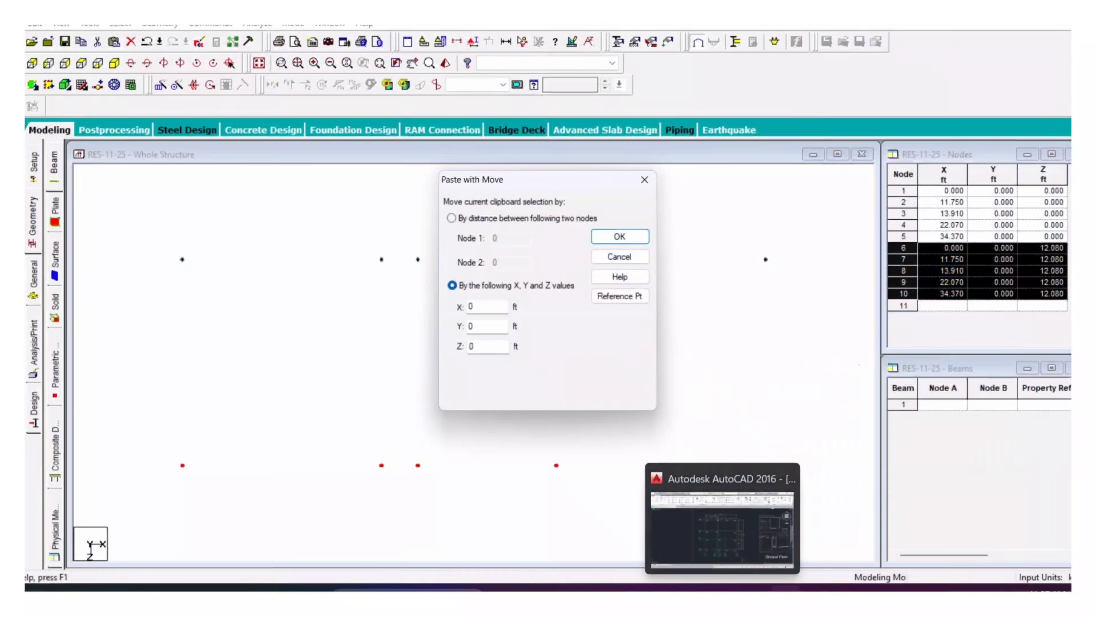
double_click(468, 347)
type("8.83")
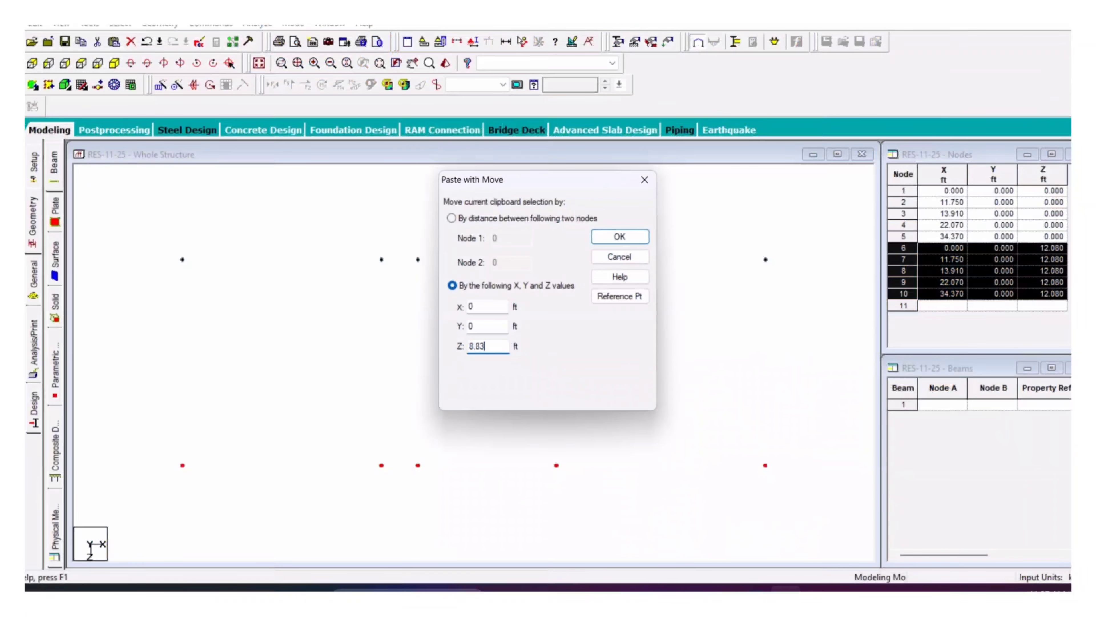
key("Return")
Step: Copy that row and paste the last row 11.25 ft further, at Z 32.16
left_click_drag(703, 475, 224, 525)
right_click(189, 357)
left_click(259, 143)
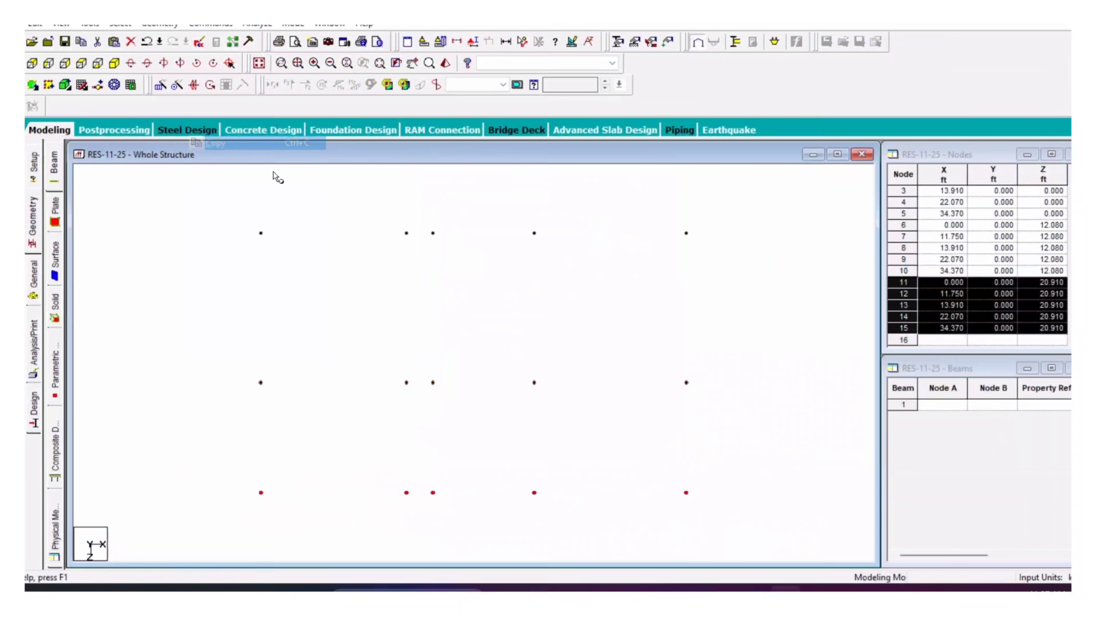
right_click(276, 177)
left_click(298, 209)
key("Return")
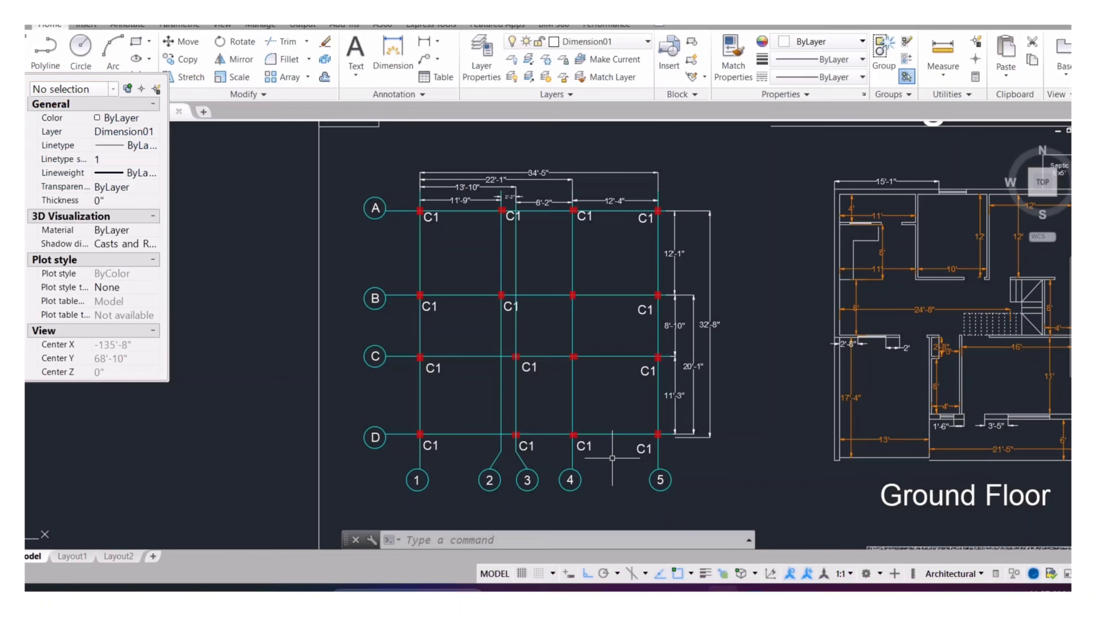
left_click(675, 589)
type("5")
key("Return")
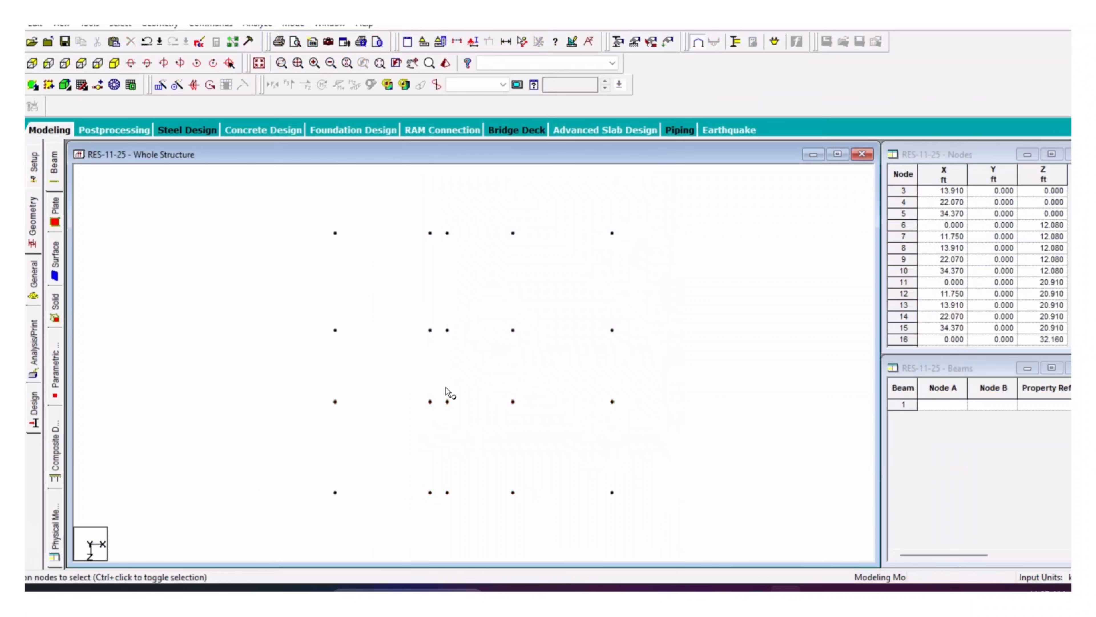
Step: Delete the four nodes that need no column in two confirmed deletions, then select all remaining nodes
left_click_drag(428, 416, 399, 508)
key("Delete")
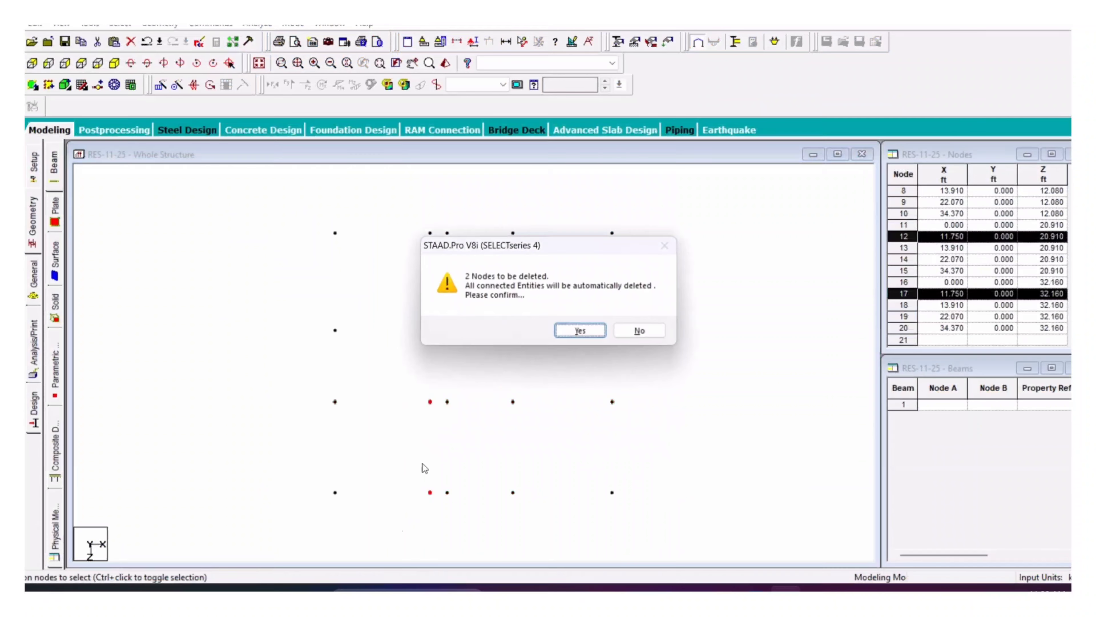
left_click(568, 336)
left_click_drag(440, 392, 440, 367)
key("Delete")
left_click(586, 337)
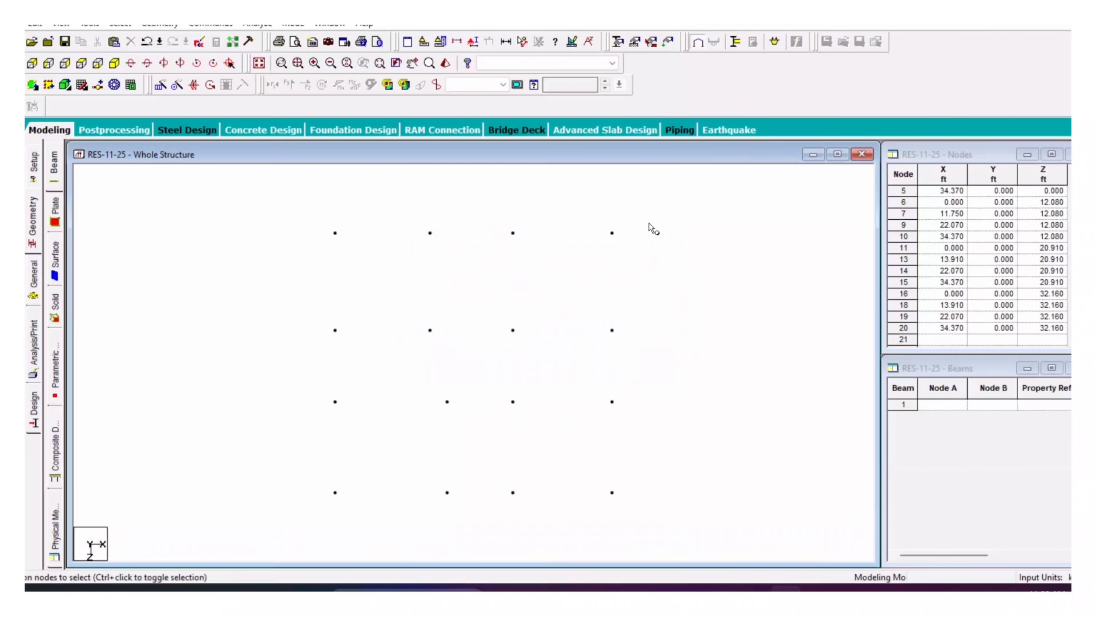
left_click_drag(653, 229, 239, 517)
Step: Connect the selected nodes with beams along X (12 members) and Z (11 members)
left_click(211, 23)
mouse_move(159, 24)
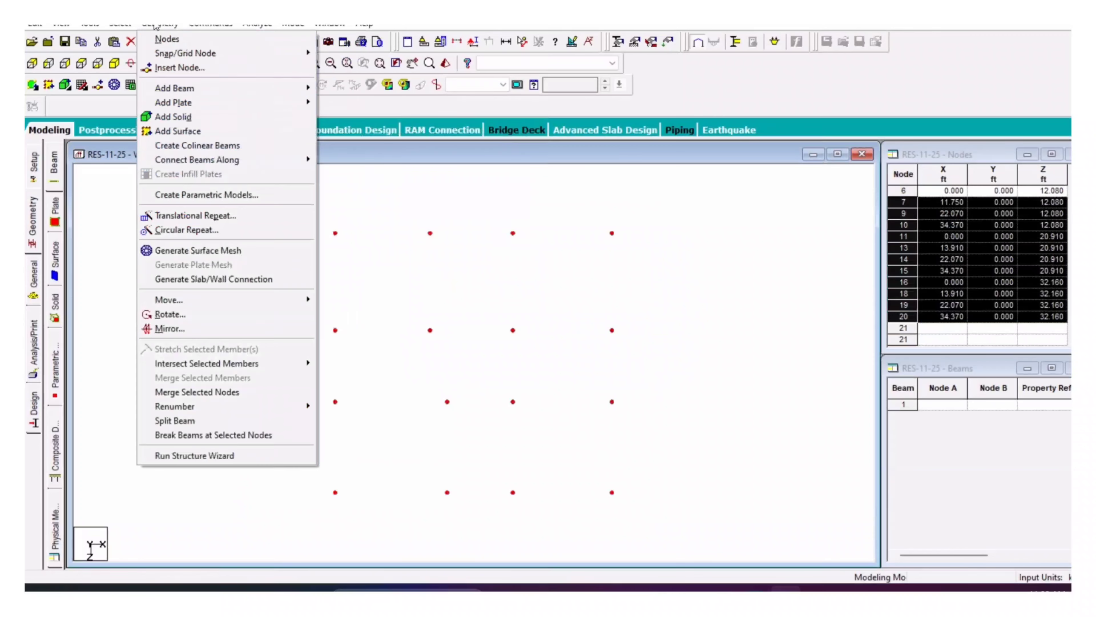
mouse_move(302, 160)
left_click(343, 160)
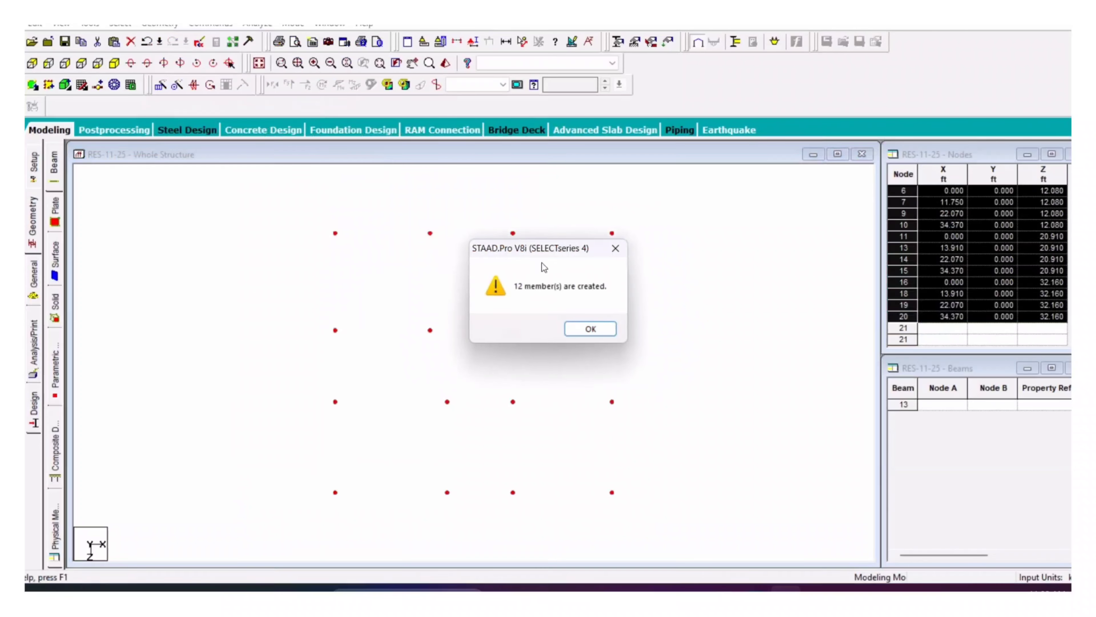
left_click(579, 329)
left_click(164, 23)
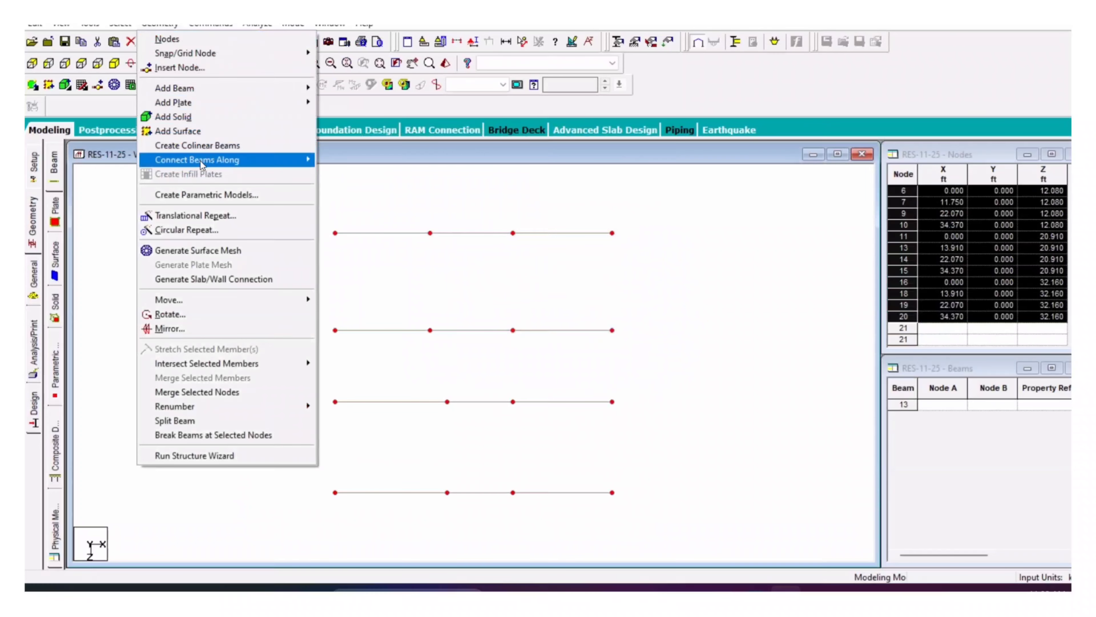
mouse_move(259, 160)
left_click(345, 185)
left_click(579, 329)
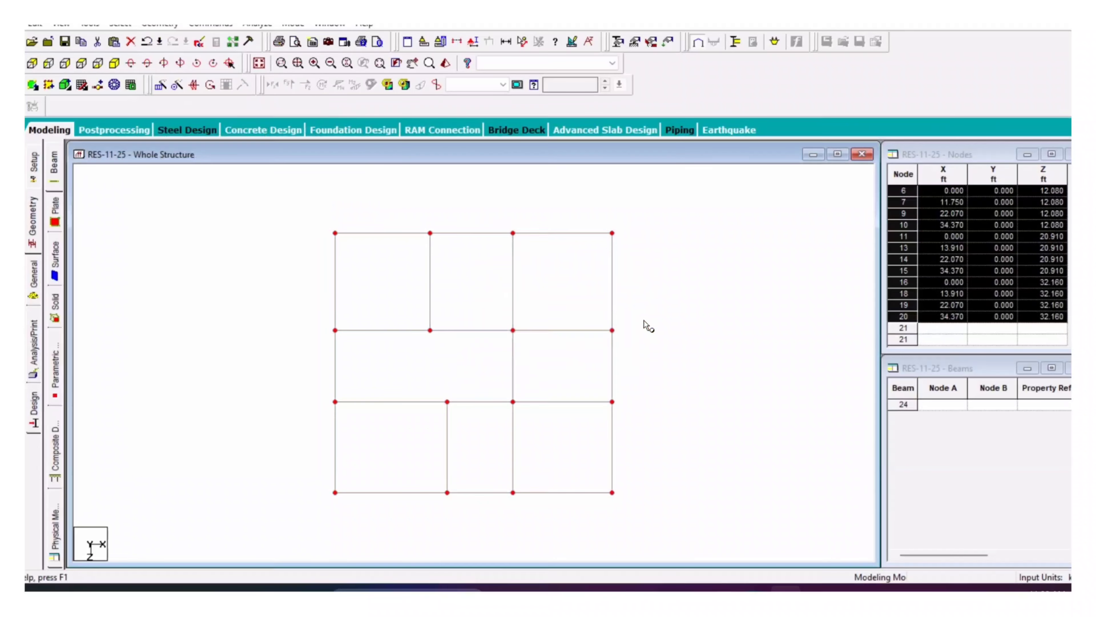
left_click(669, 206)
Step: Repeat the floor beam grid twice up Y at 11 ft with linked steps
left_click_drag(655, 203, 271, 499)
left_click(115, 64)
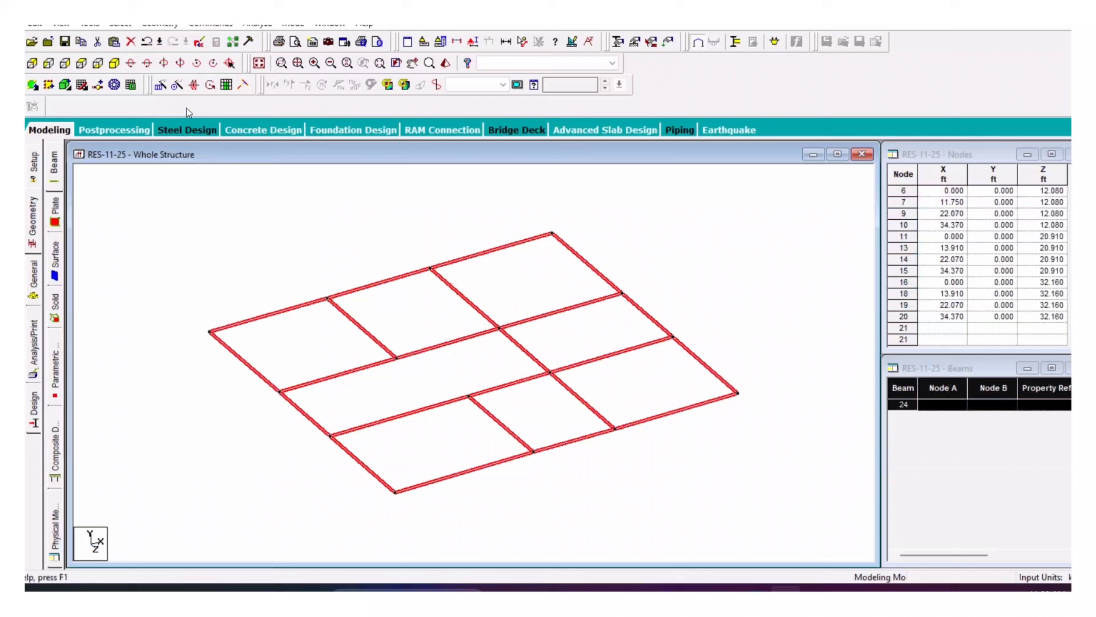
left_click(163, 89)
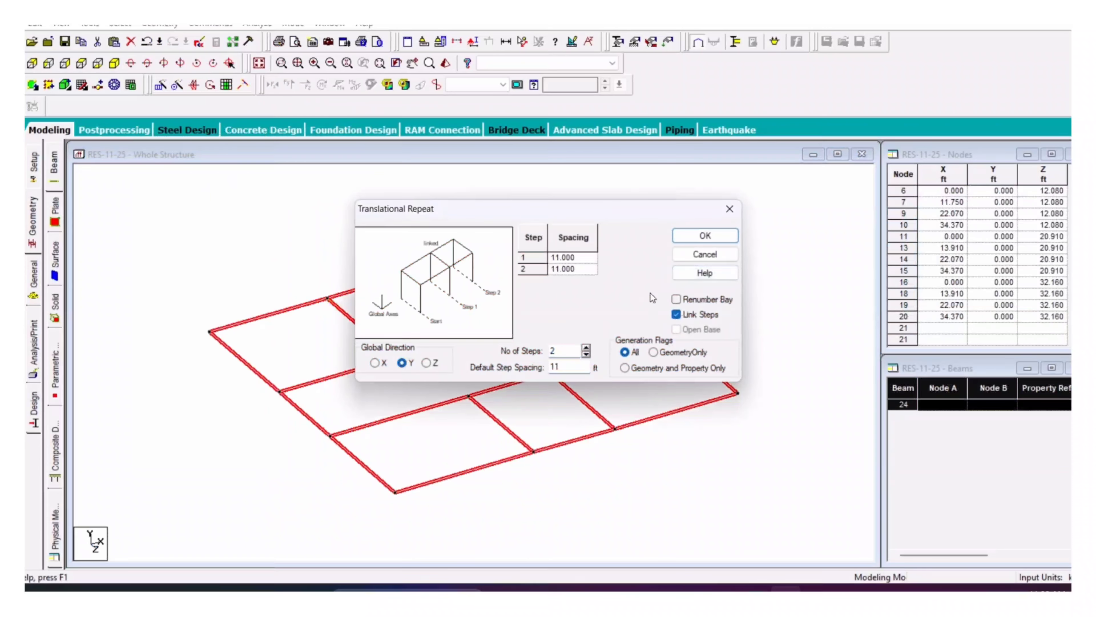
key("Return")
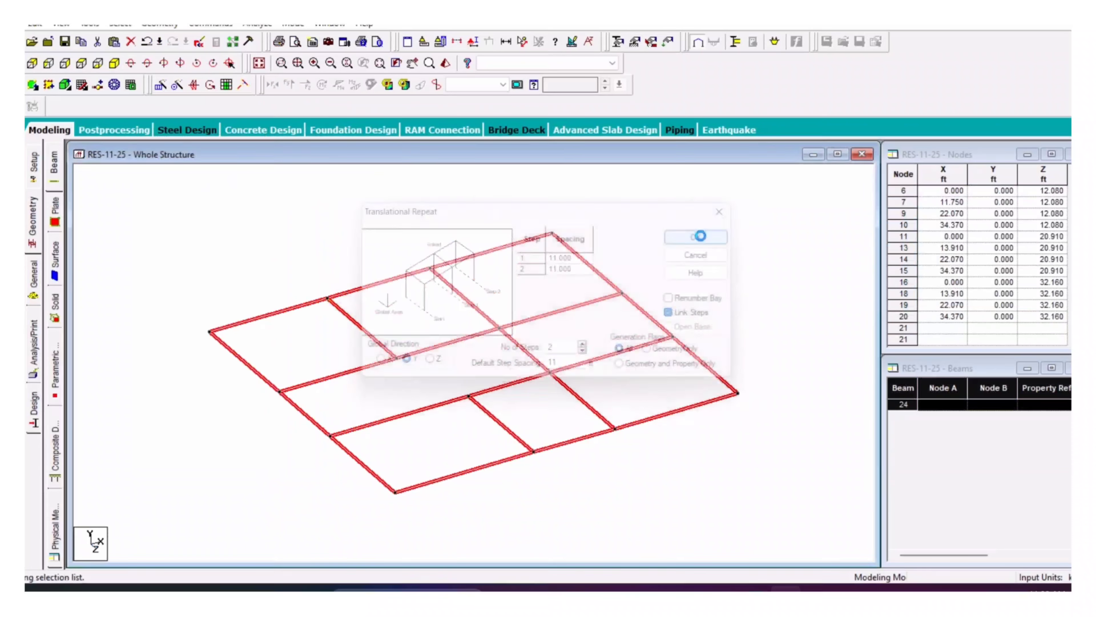
key("Return")
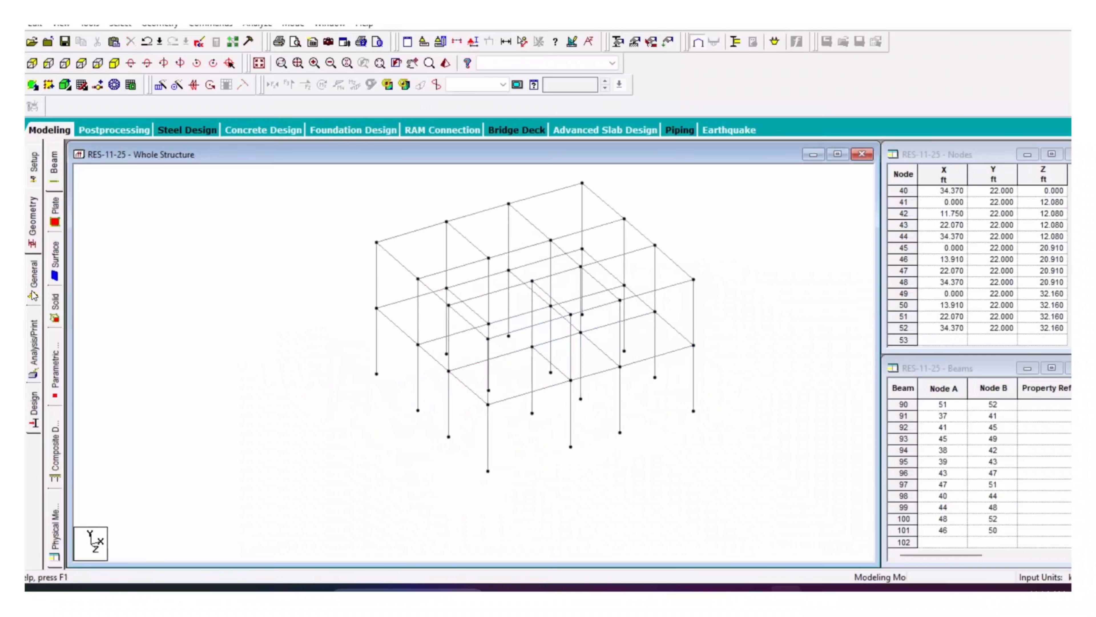
Step: Add a concrete rectangular section, YD 1 ft by ZD 0.75 ft, then select all frame members
left_click(34, 295)
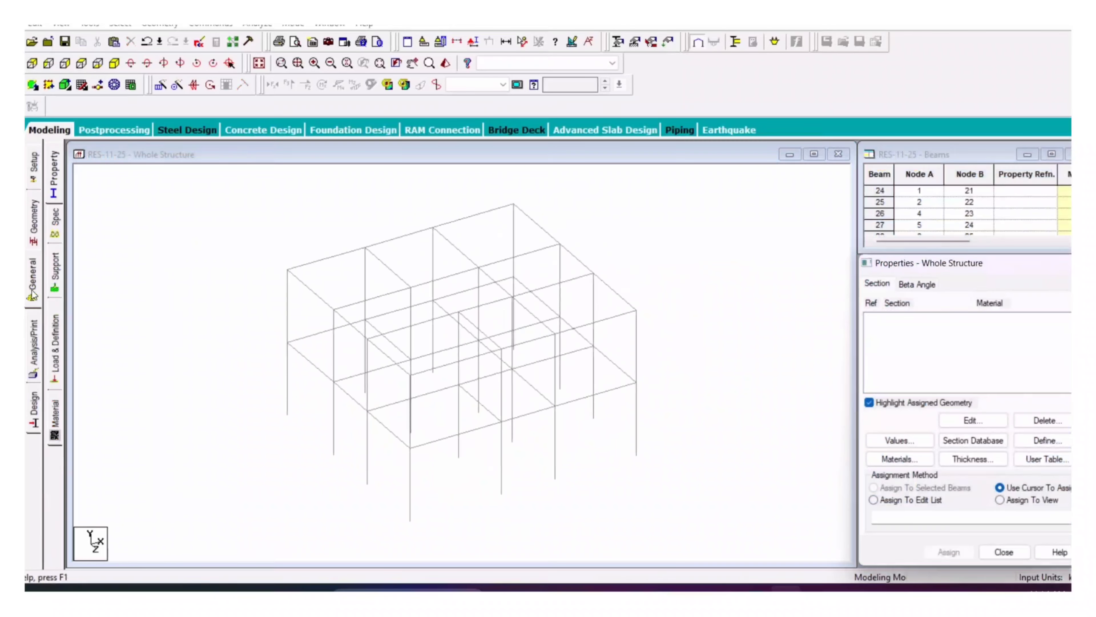
left_click(1045, 440)
left_click(345, 184)
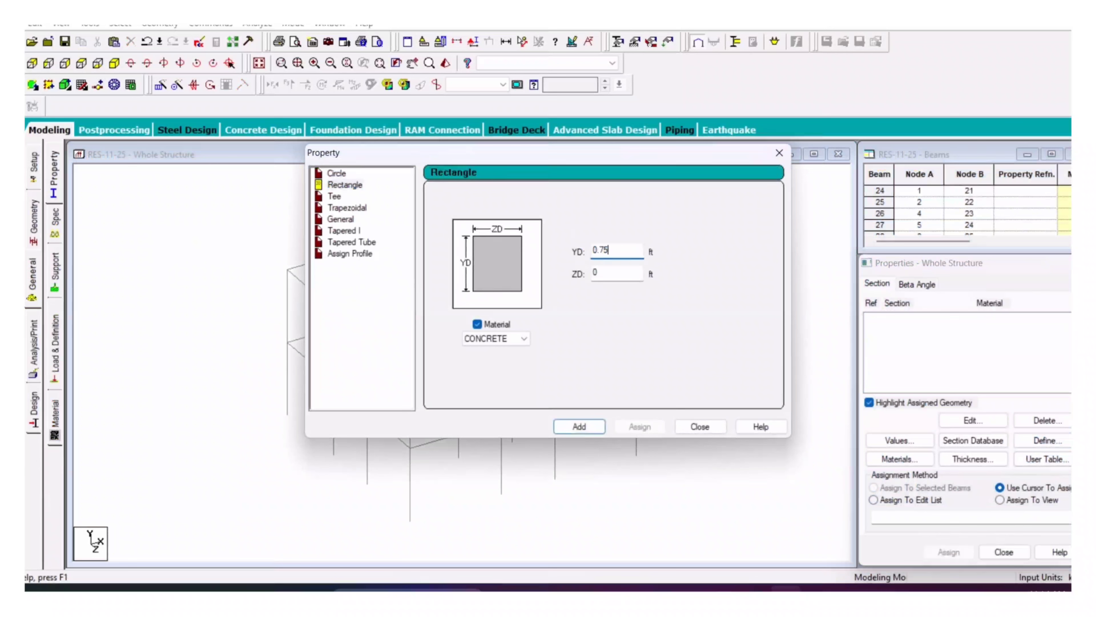
left_click_drag(609, 251, 570, 254)
type("1")
key("Tab")
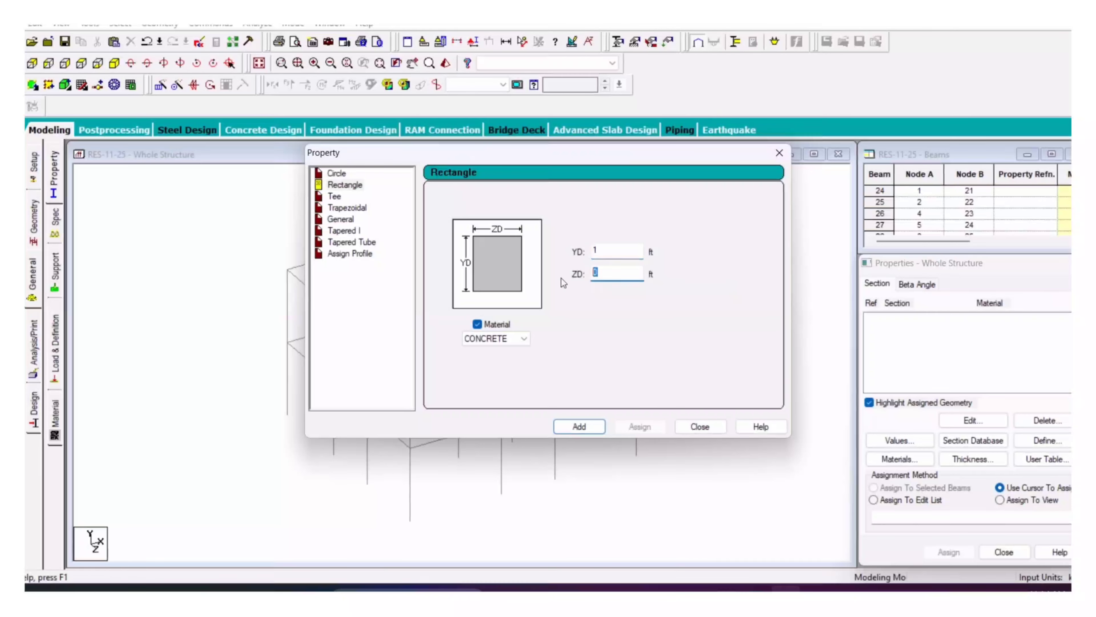
left_click(592, 427)
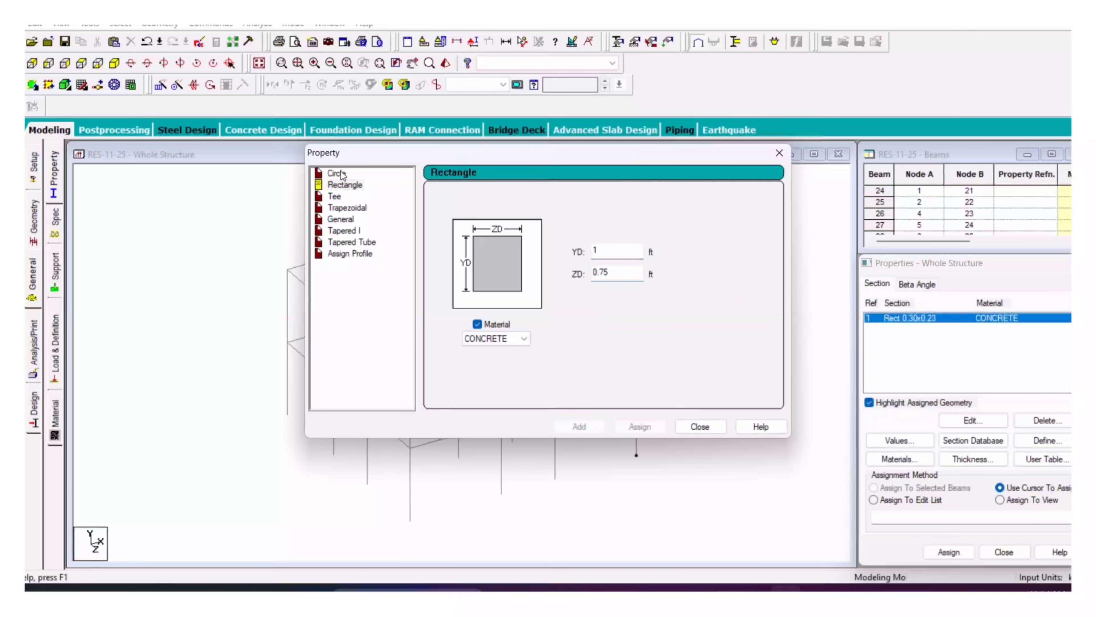
left_click(789, 154)
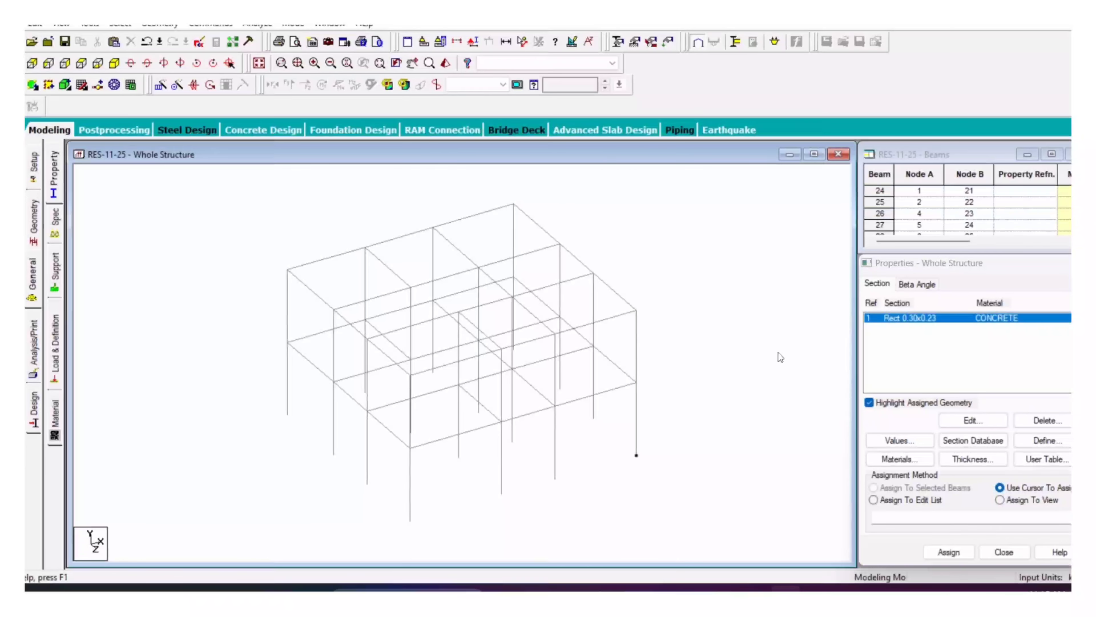
left_click_drag(735, 191, 244, 469)
left_click_drag(714, 211, 243, 538)
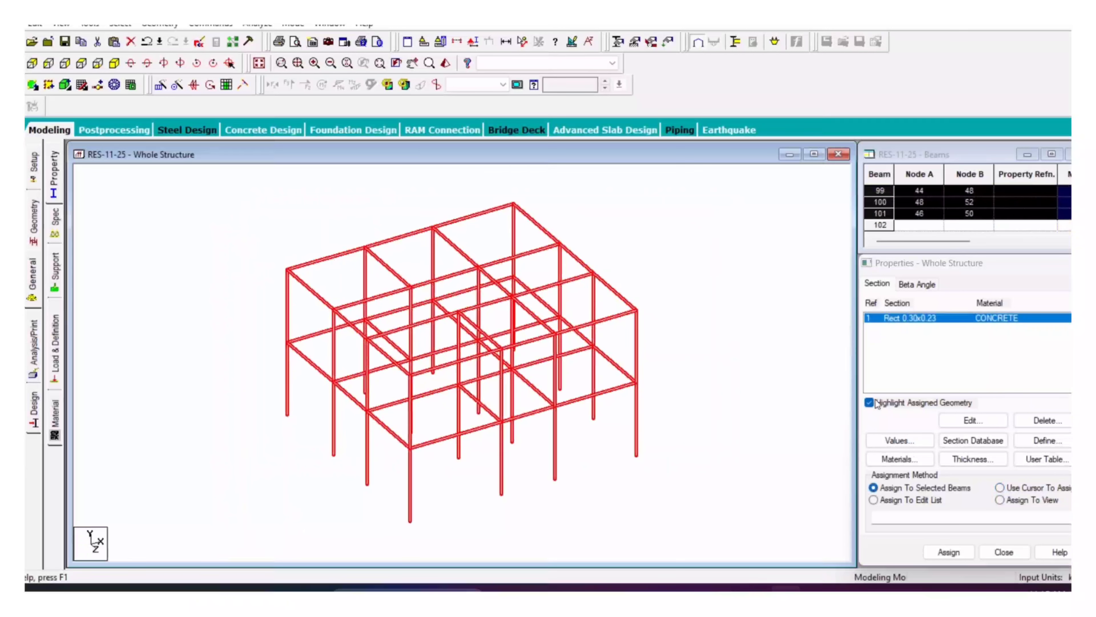
Step: Assign the Rect 0.30x0.23 section to the selected members and inspect the frame in a rendered view
left_click(949, 551)
left_click(997, 448)
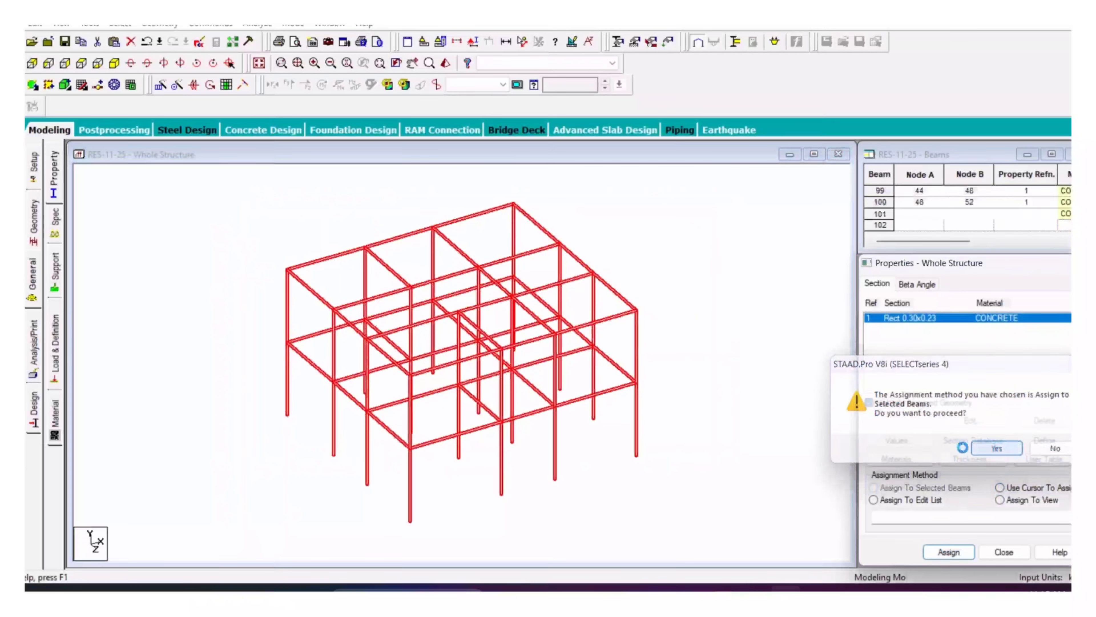
left_click(445, 63)
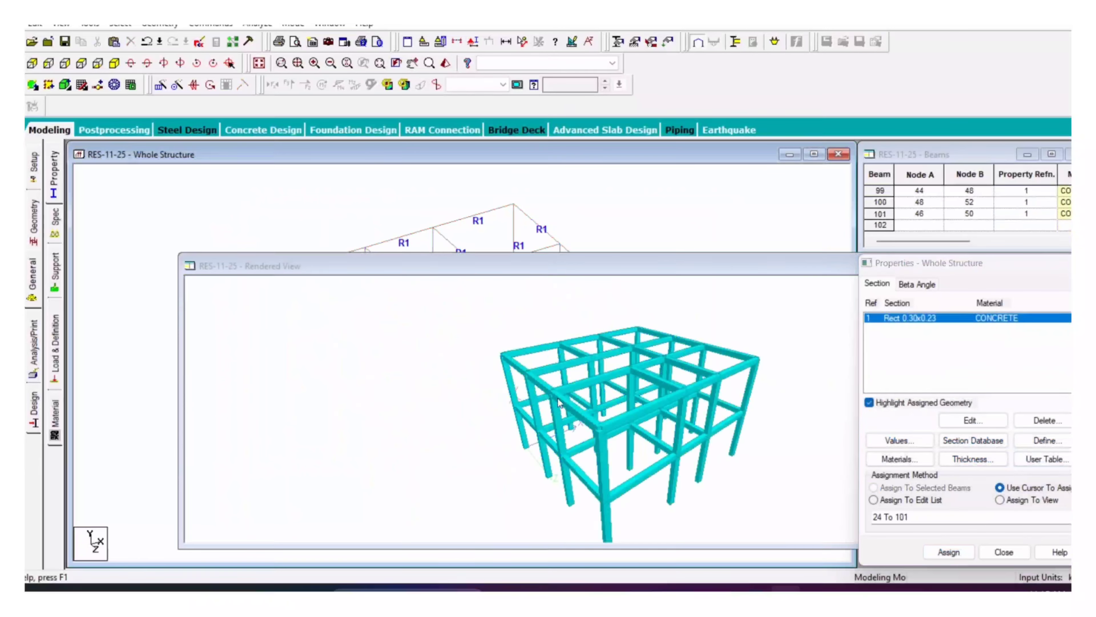
left_click_drag(635, 396, 512, 384)
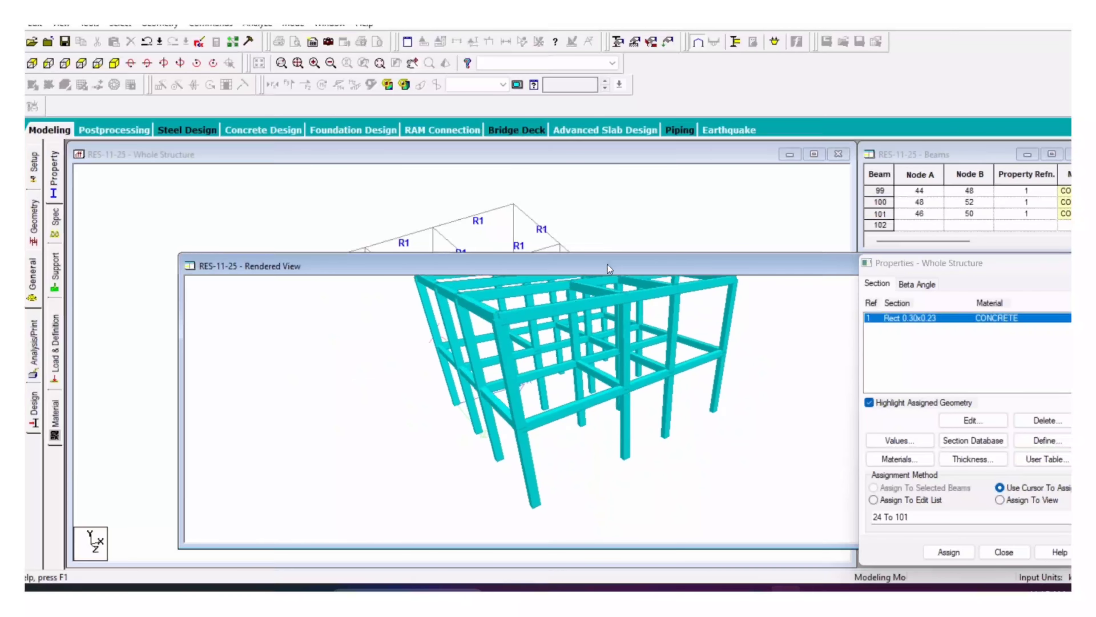
left_click_drag(607, 264, 440, 223)
left_click(892, 223)
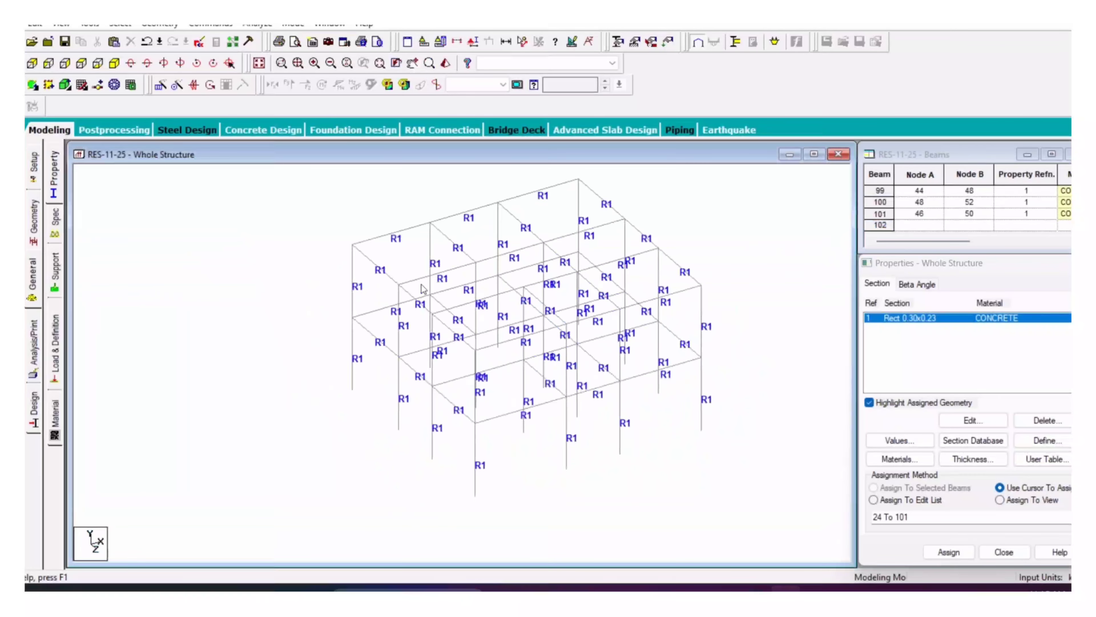
Step: Set the Structure Diagrams 3D Sections option to Full Sections so members draw as solids
left_click(440, 41)
left_click(428, 107)
left_click(410, 165)
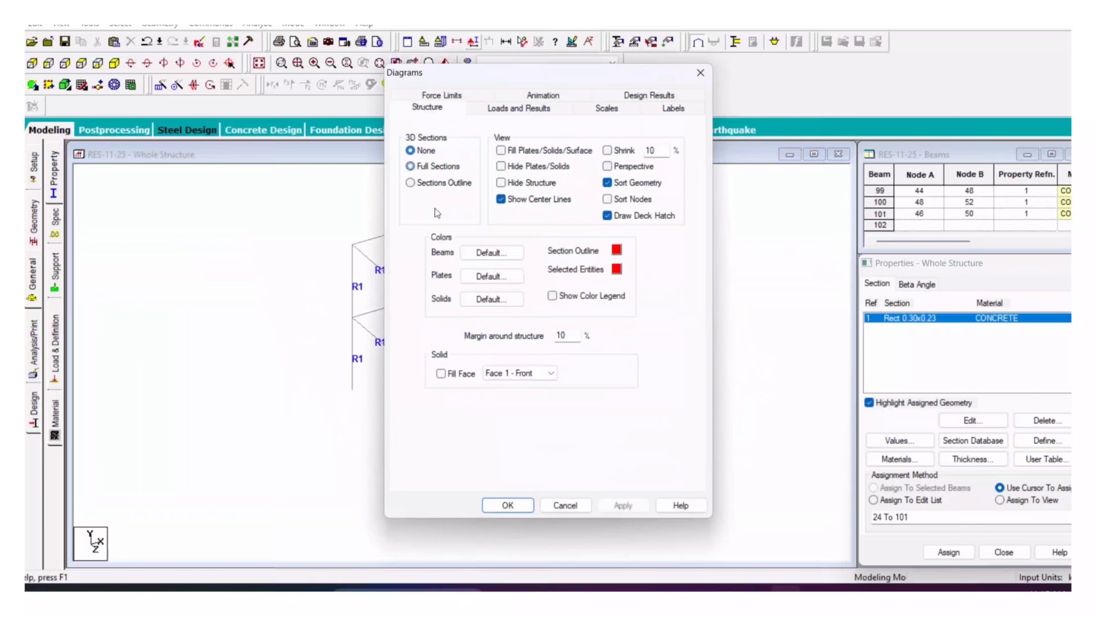
left_click(623, 505)
left_click(508, 505)
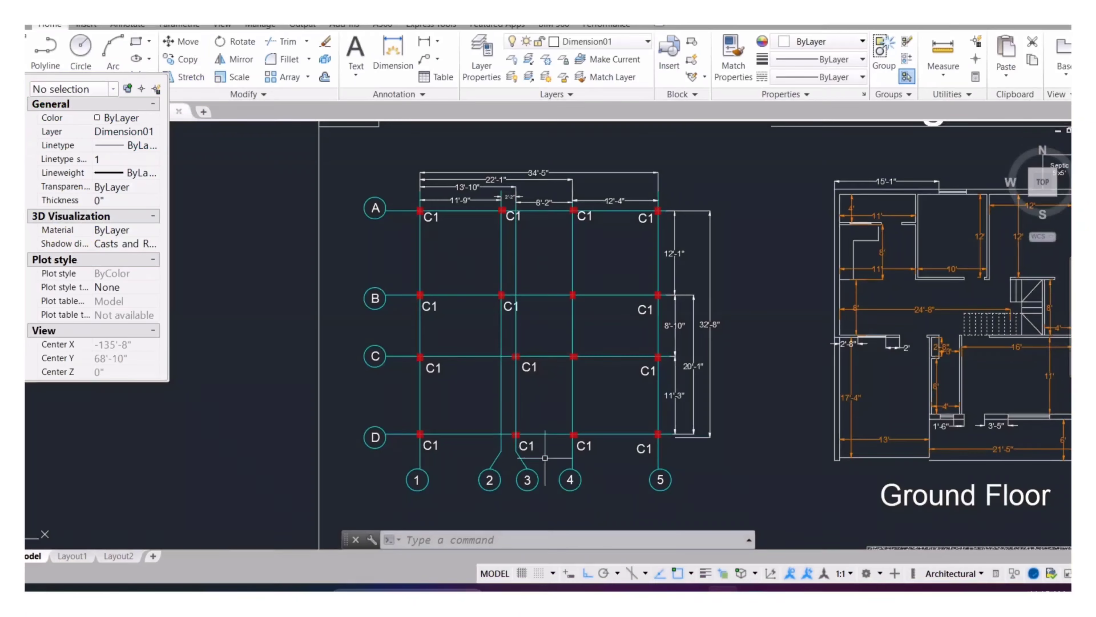
middle_click_drag(513, 402, 535, 398)
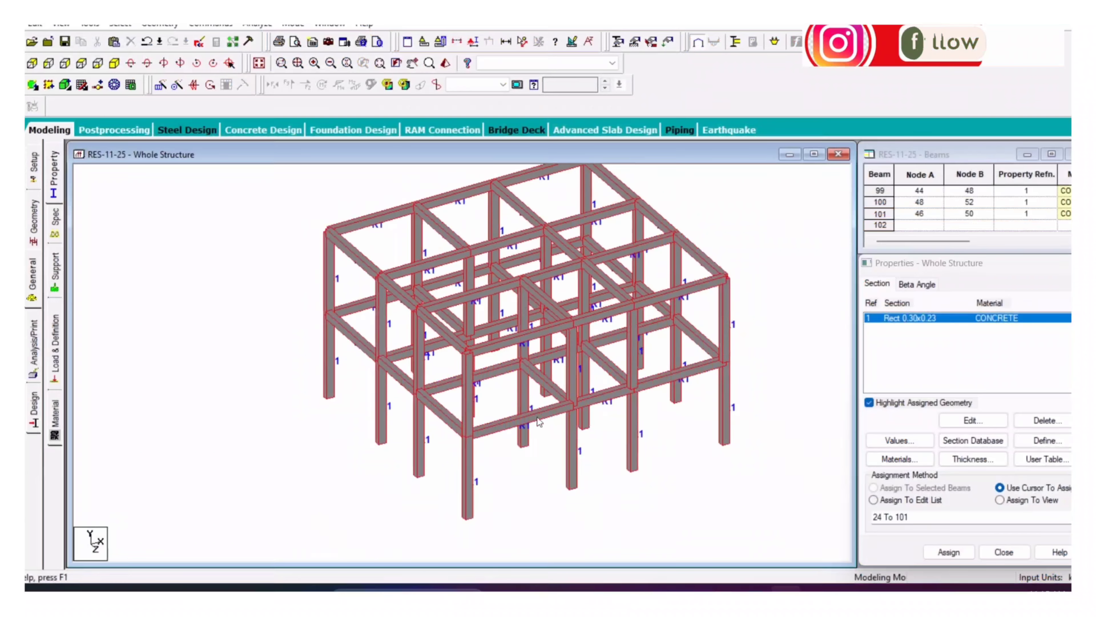
Step: Zoom toward the front ground-floor columns and try selecting a couple, then clear the selection
scroll(490, 521, "up", 2)
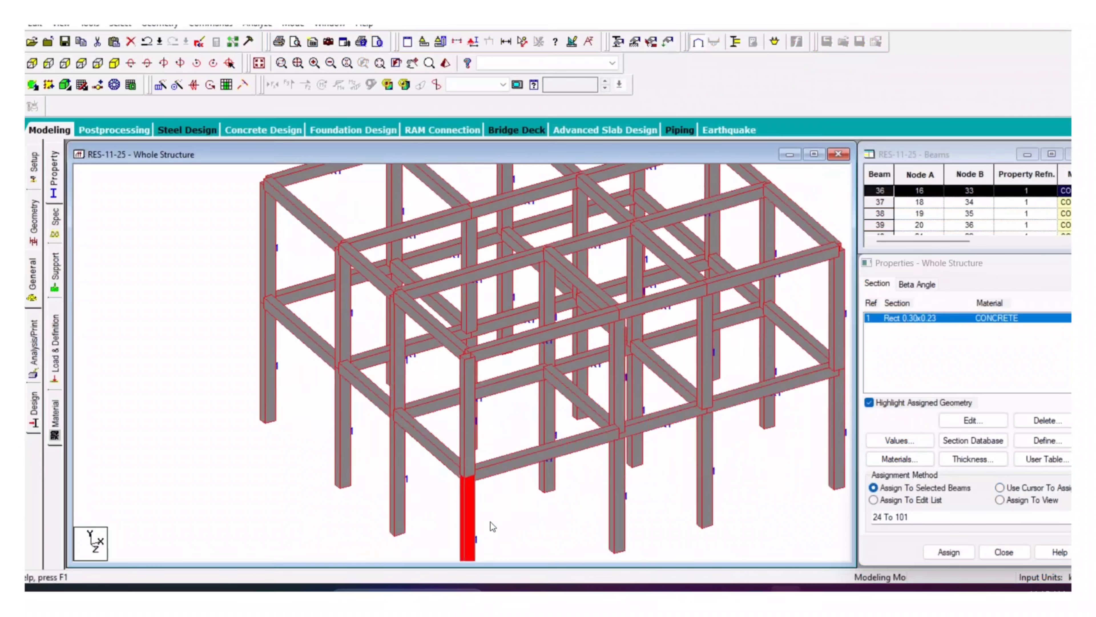
middle_click_drag(490, 521, 509, 478)
left_click(495, 441)
left_click(503, 408)
scroll(502, 406, "down", 1)
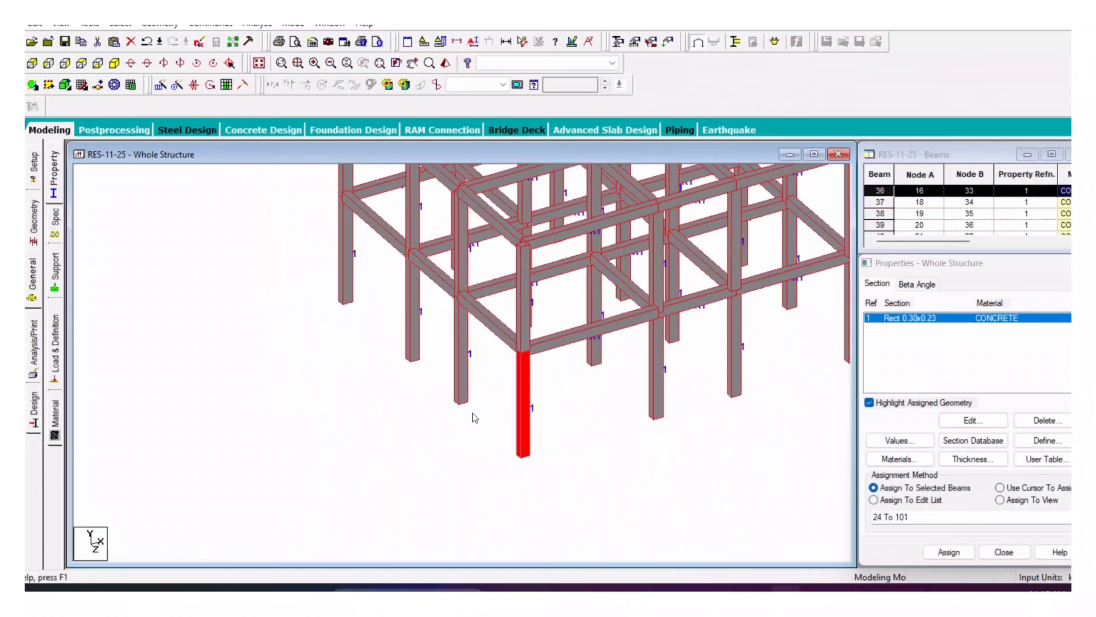
left_click(456, 383, "ctrl")
left_click(492, 393)
Step: Create a Beta Angle specification of 90
left_click(918, 284)
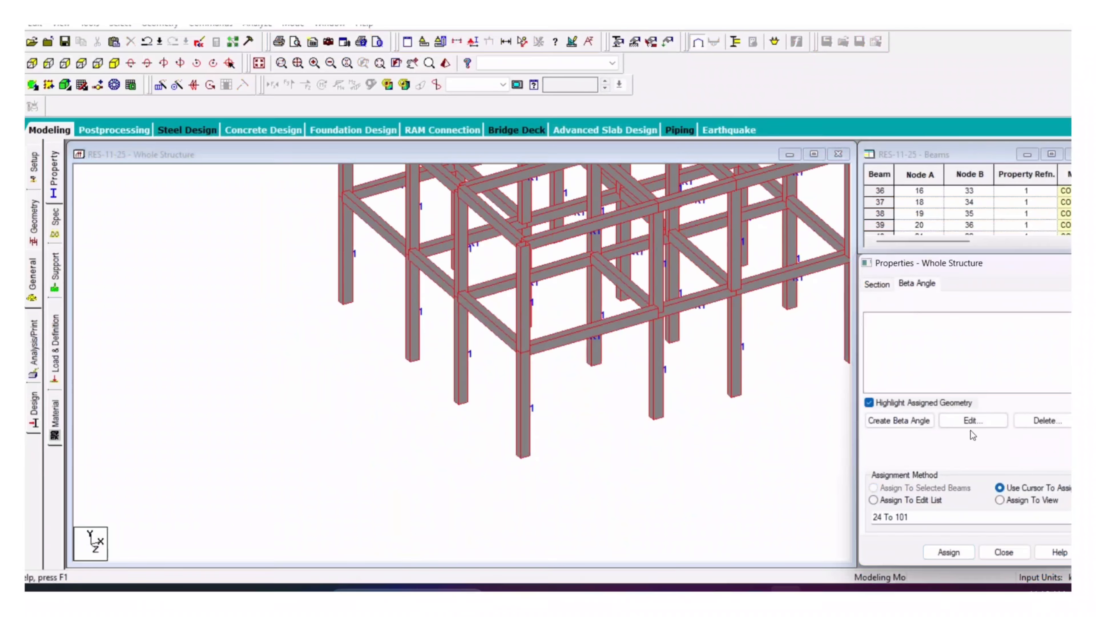
left_click(923, 419)
type("90")
left_click(914, 484)
Step: With Assign To Selected Beams chosen, pick two front columns and the leftmost column
left_click(523, 425)
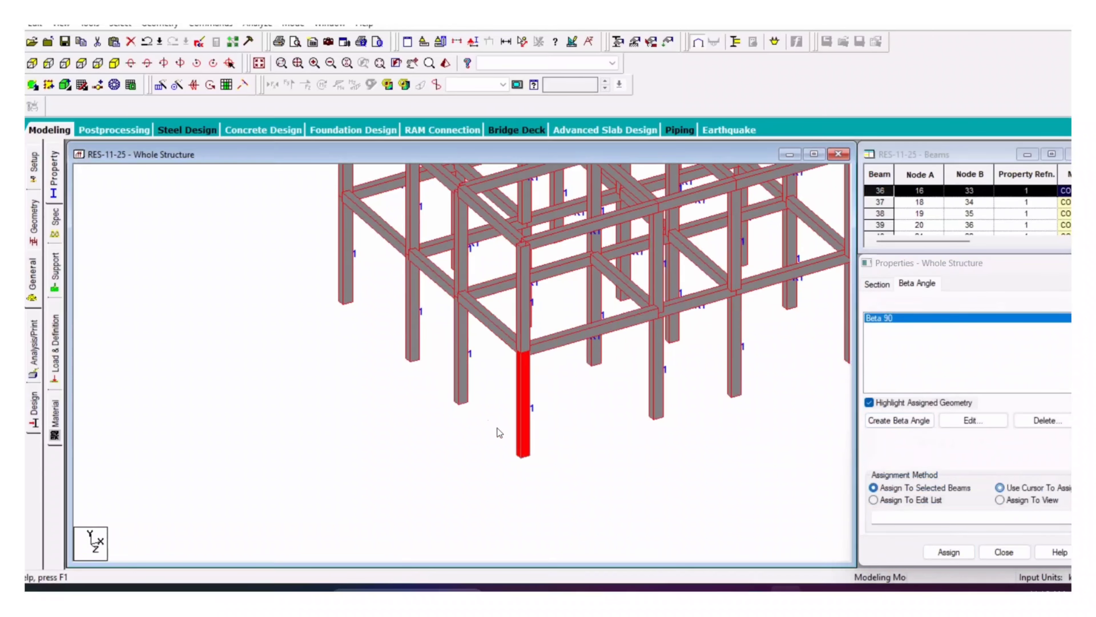
left_click(458, 389, "ctrl")
left_click(414, 336, "ctrl")
left_click(345, 269, "ctrl")
scroll(386, 426, "down", 1)
middle_click_drag(553, 489, 433, 504)
Step: Add the rightmost front, rear-right and several upper-storey columns to the selection
left_click(657, 361, "ctrl")
left_click(569, 280, "ctrl")
scroll(586, 314, "down", 1)
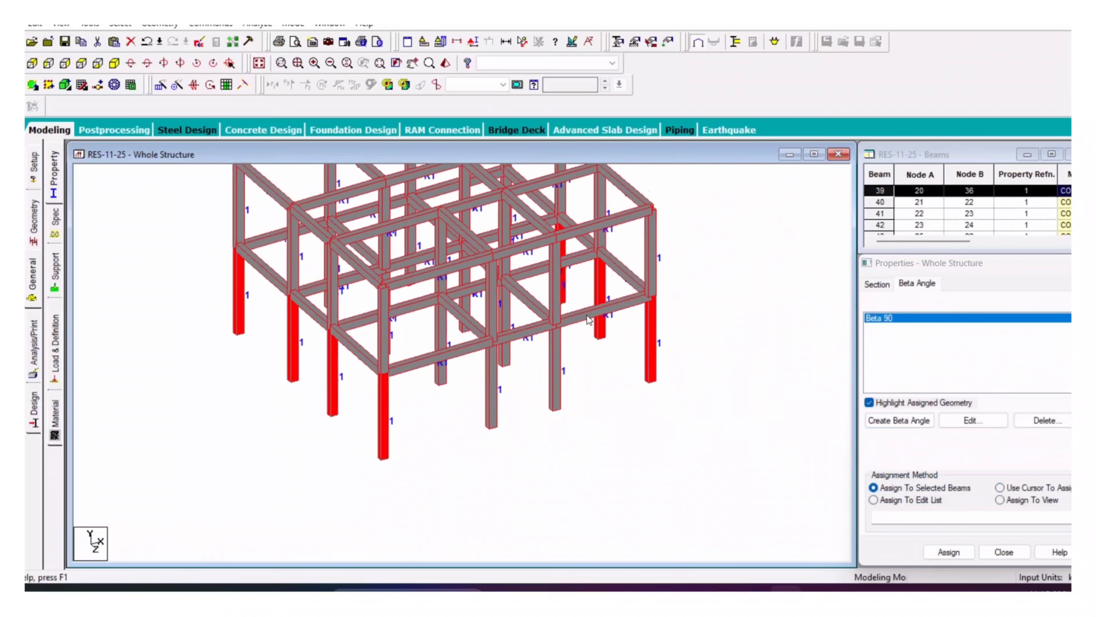
middle_click_drag(390, 402, 489, 385)
left_click(491, 317, "ctrl")
left_click(439, 284, "ctrl")
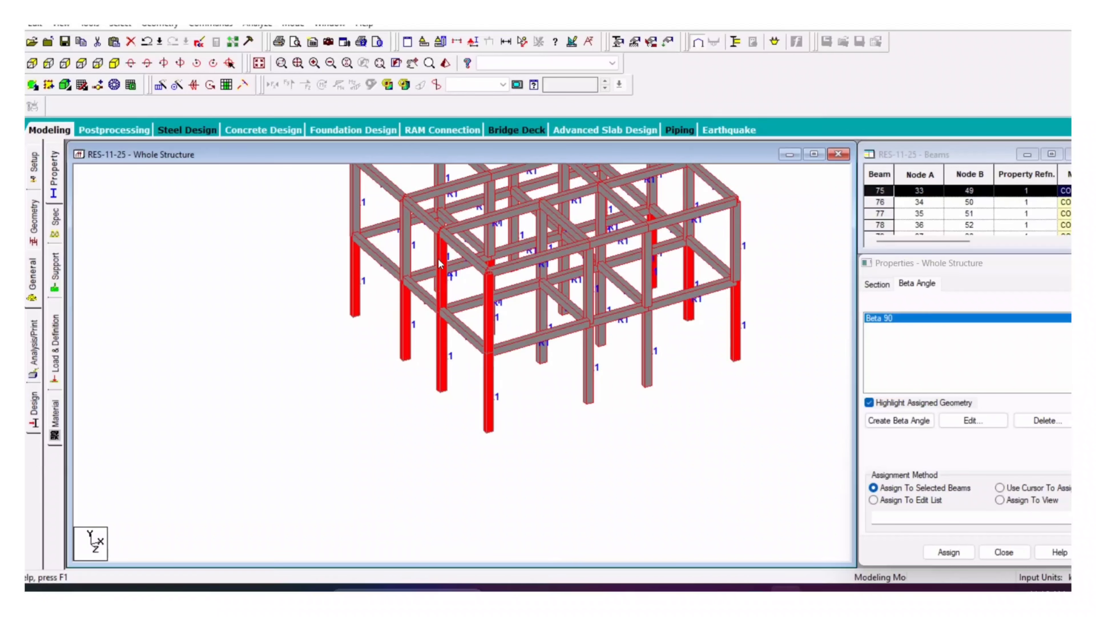
left_click(734, 268, "ctrl")
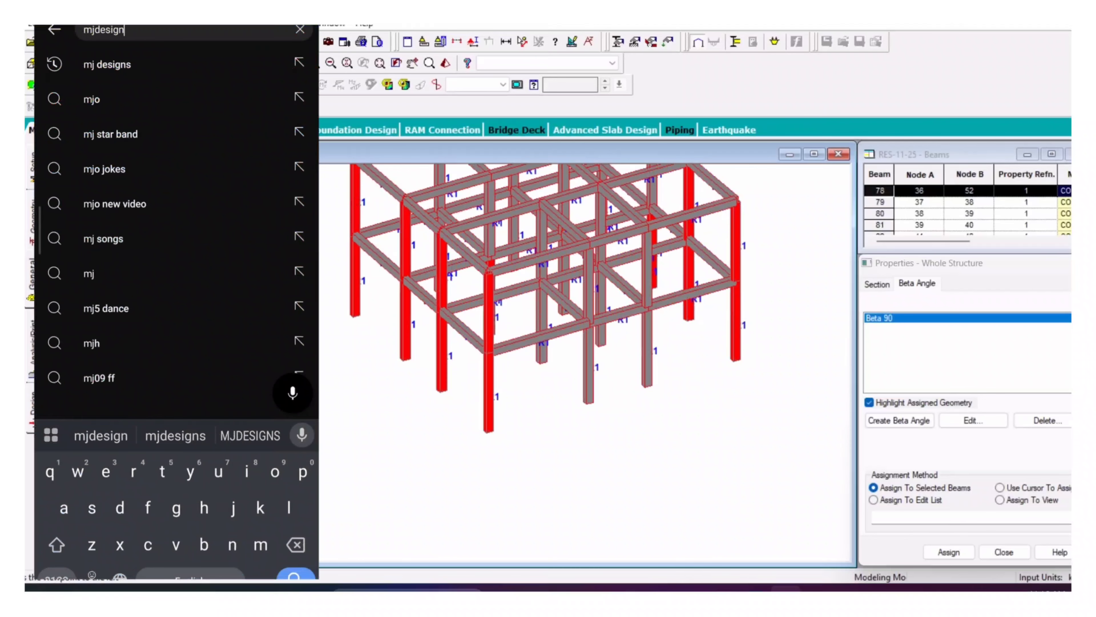
Step: Rotate the frame and add a right-side lower column and the front-right upper column
key("Right")
key("Right")
key("Right")
key("Right")
key("Right")
key("Right")
key("Right")
key("Right")
key("Right")
key("Right")
key("Right")
key("Right")
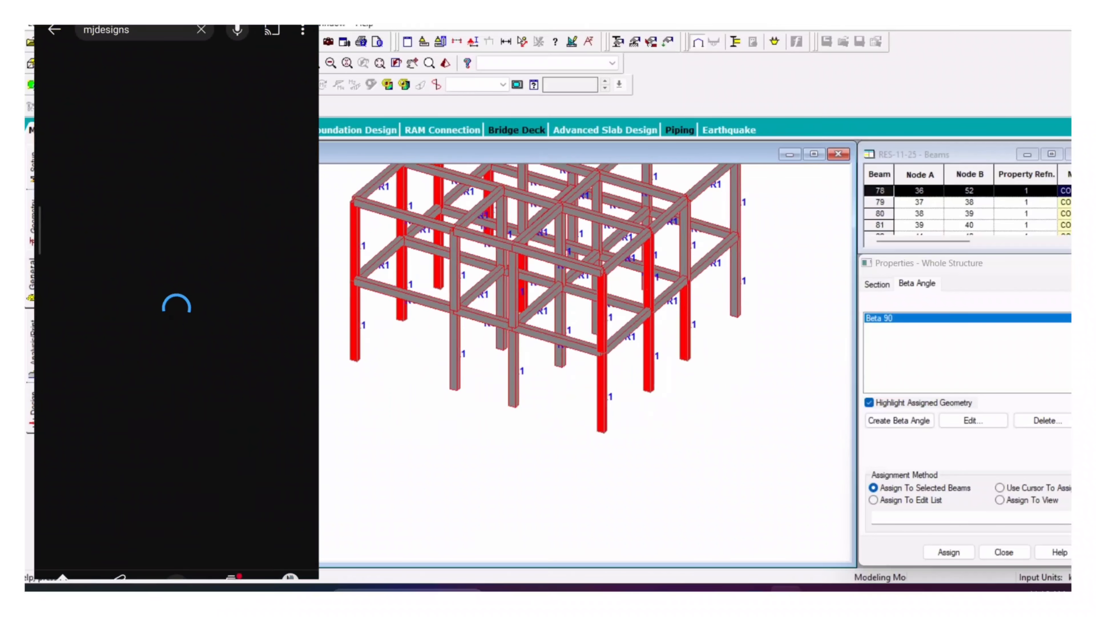
key("Right")
key("Right")
key("Right")
key("Right")
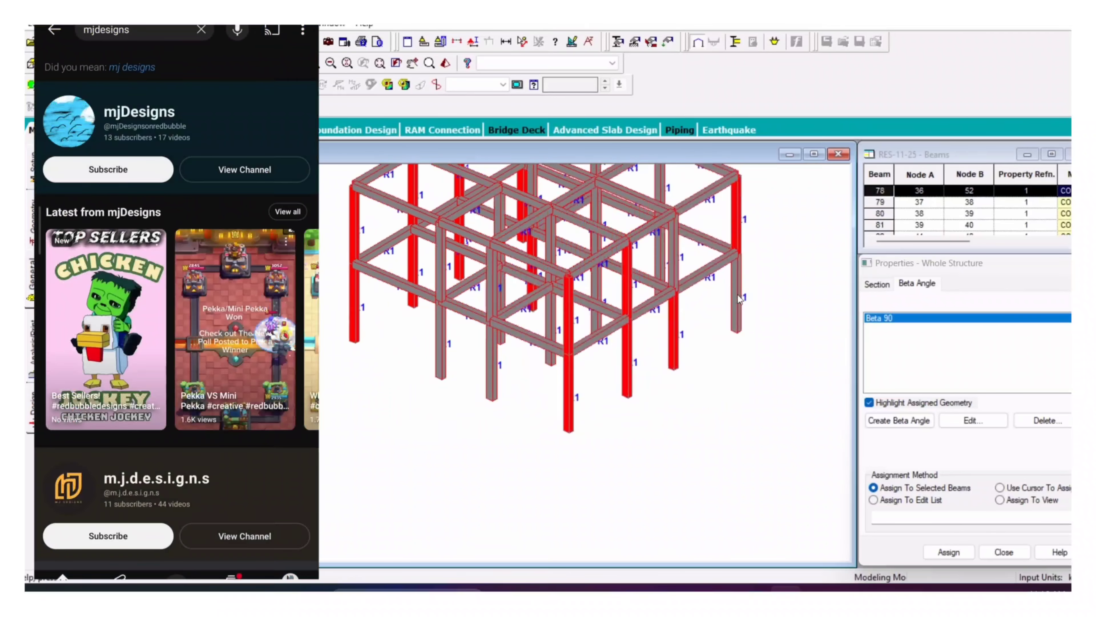
left_click(737, 297, "ctrl")
left_click(673, 254, "ctrl")
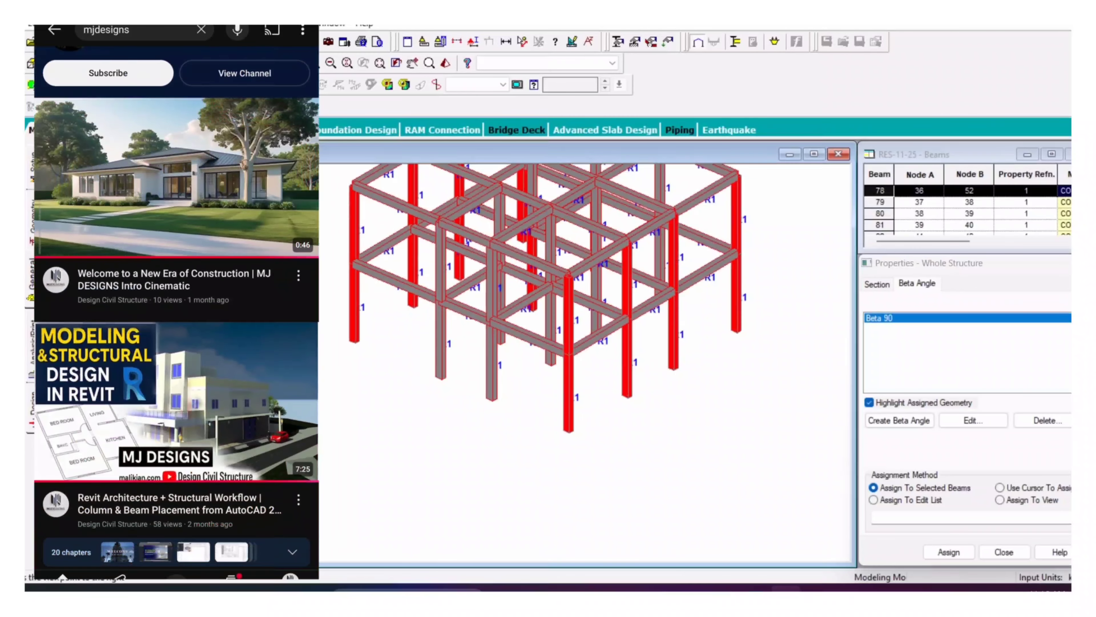
Step: Rotate and shift the frame, then compare against the AutoCAD column plan
key("Right")
key("Right")
key("Right")
key("Right")
key("Right")
key("Right")
key("Right")
key("Right")
key("Right")
key("Right")
key("Right")
key("Right")
key("Right")
key("Right")
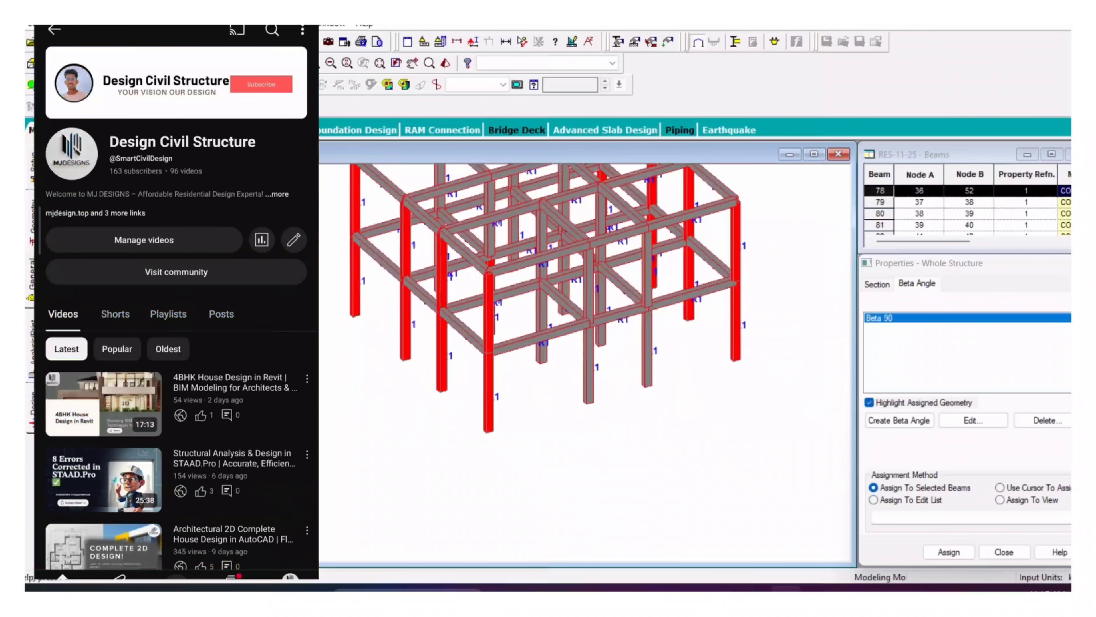
key("Right")
middle_click_drag(562, 367, 441, 446)
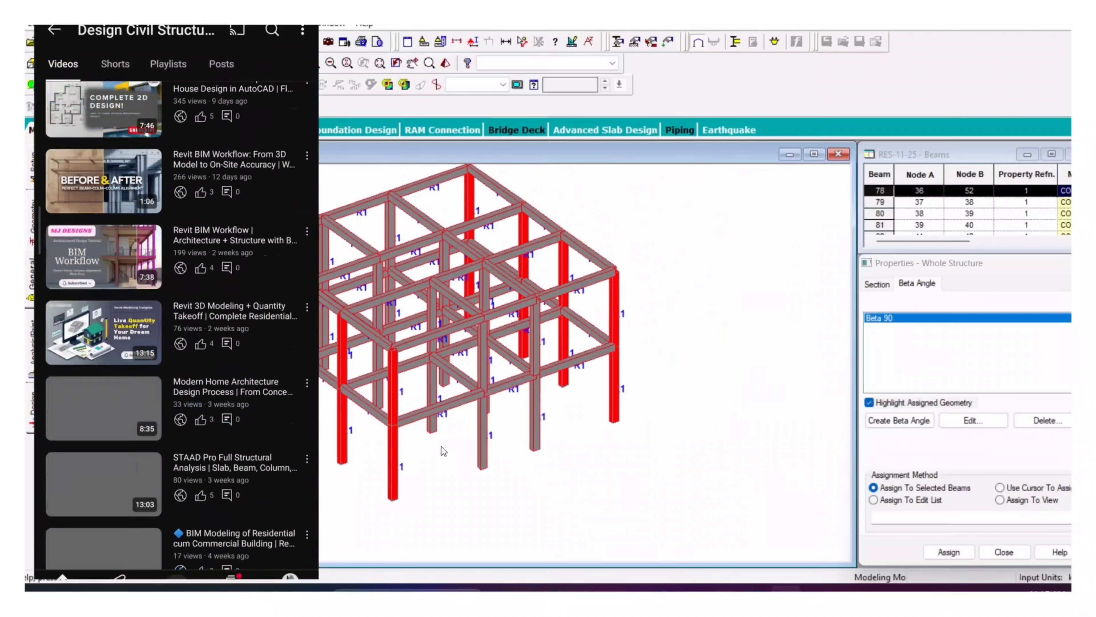
left_click(722, 551)
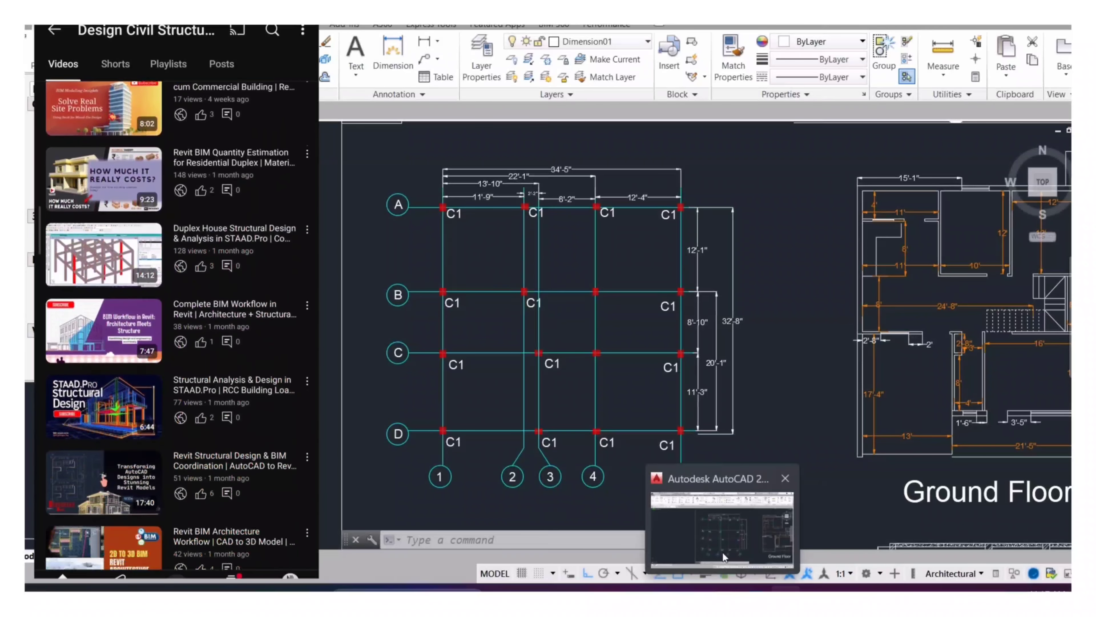
left_click(723, 552)
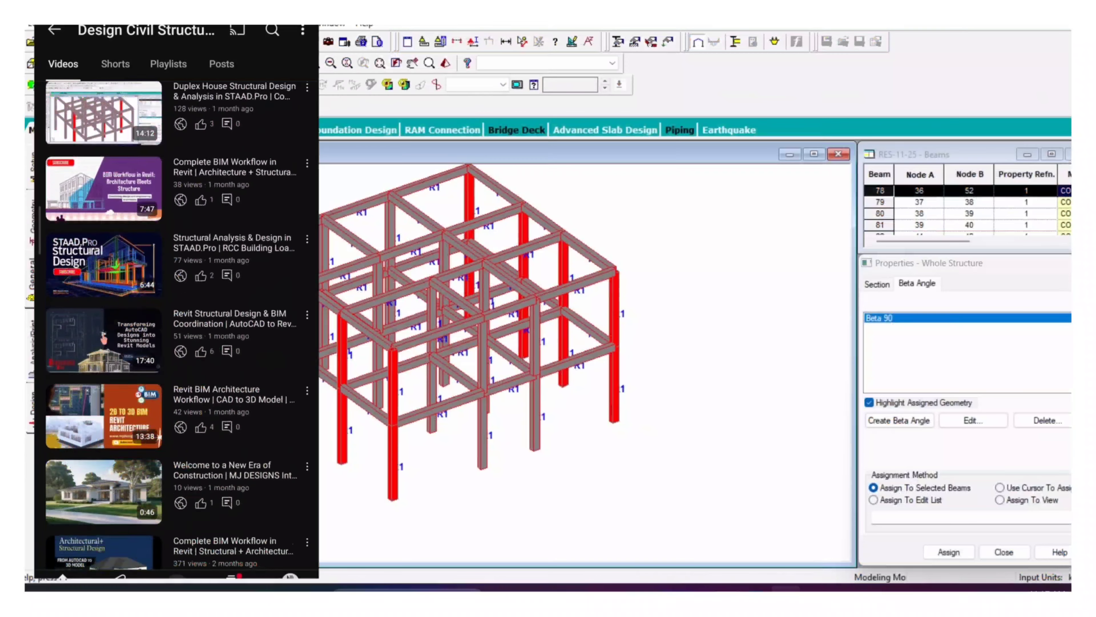
Step: Rotate the frame again and add the interior lower and upper columns to the selection
key("Right")
key("Right")
key("Right")
key("Right")
key("Right")
key("Right")
key("Right")
key("Right")
key("Right")
key("Right")
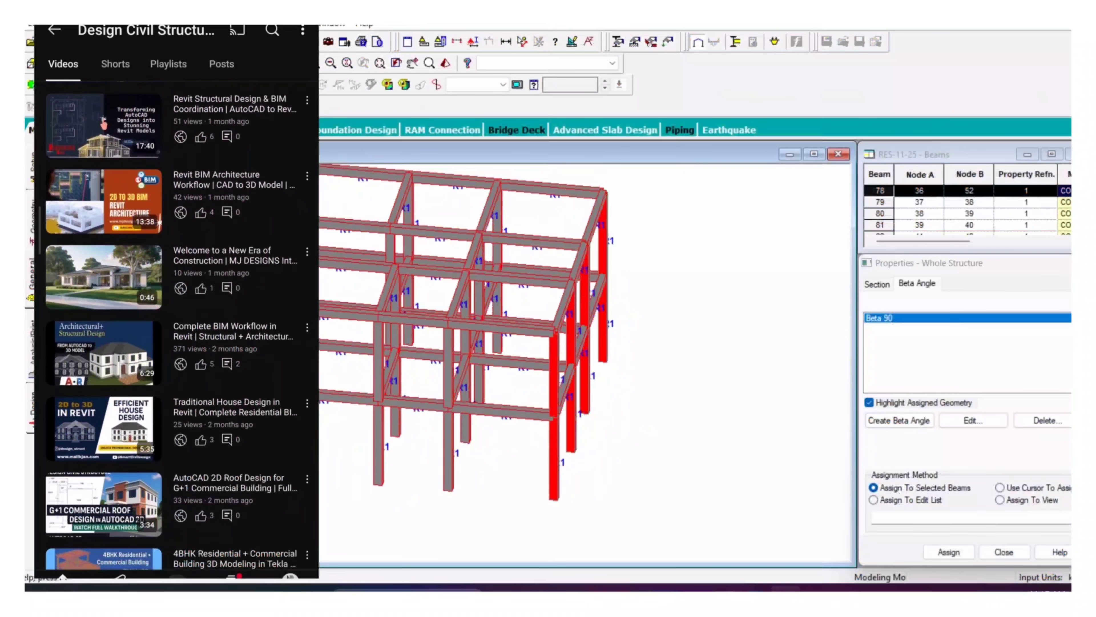
key("Right")
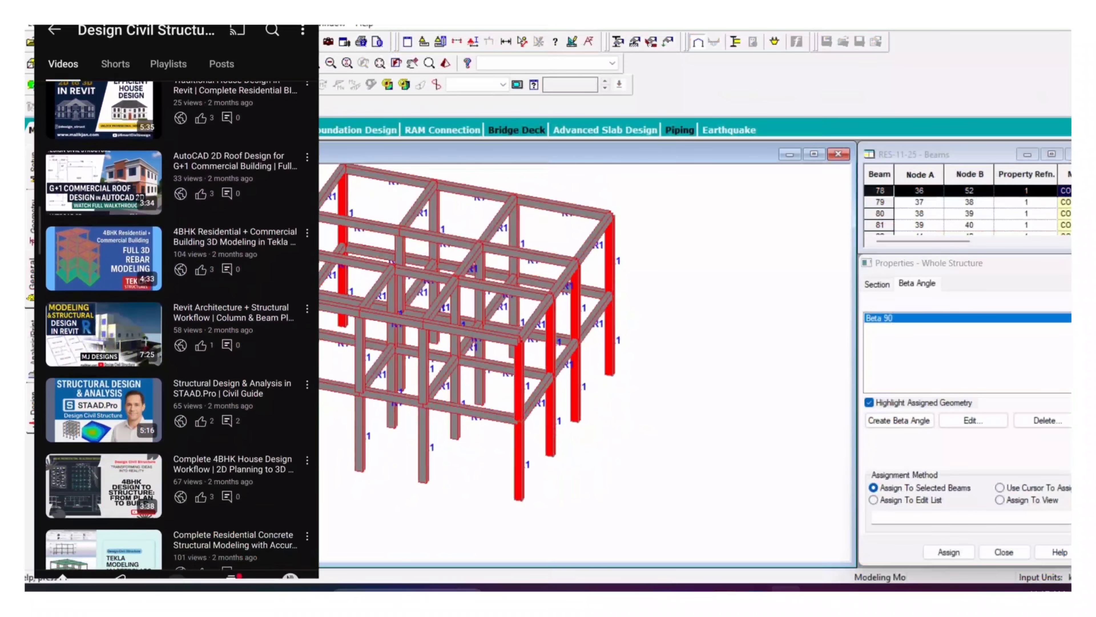
left_click(481, 383, "ctrl")
left_click(480, 319, "ctrl")
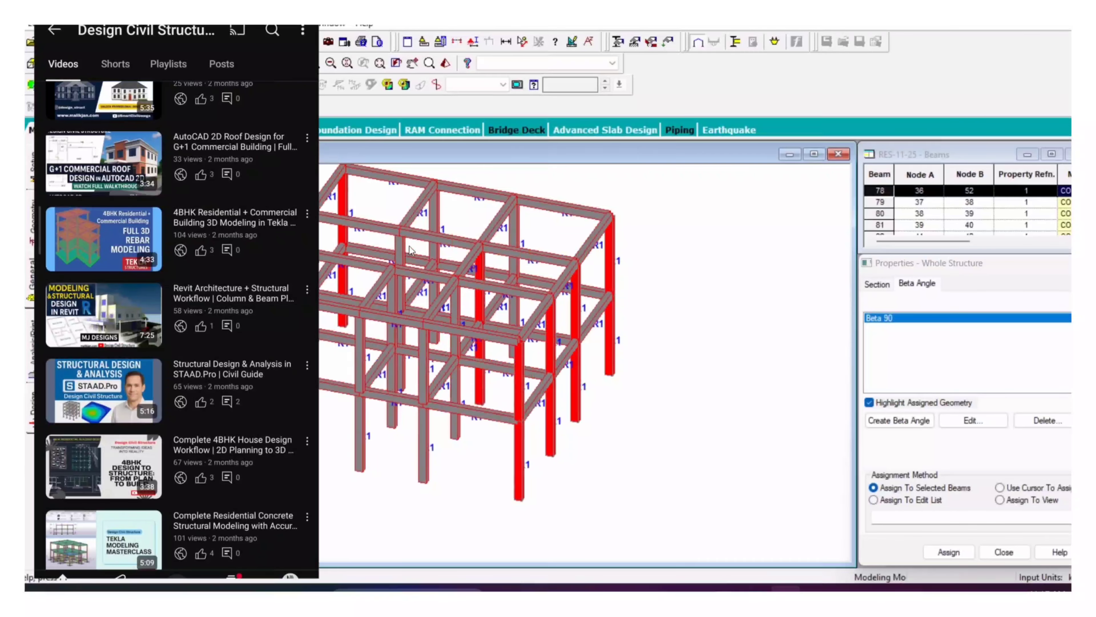
left_click(401, 246, "ctrl")
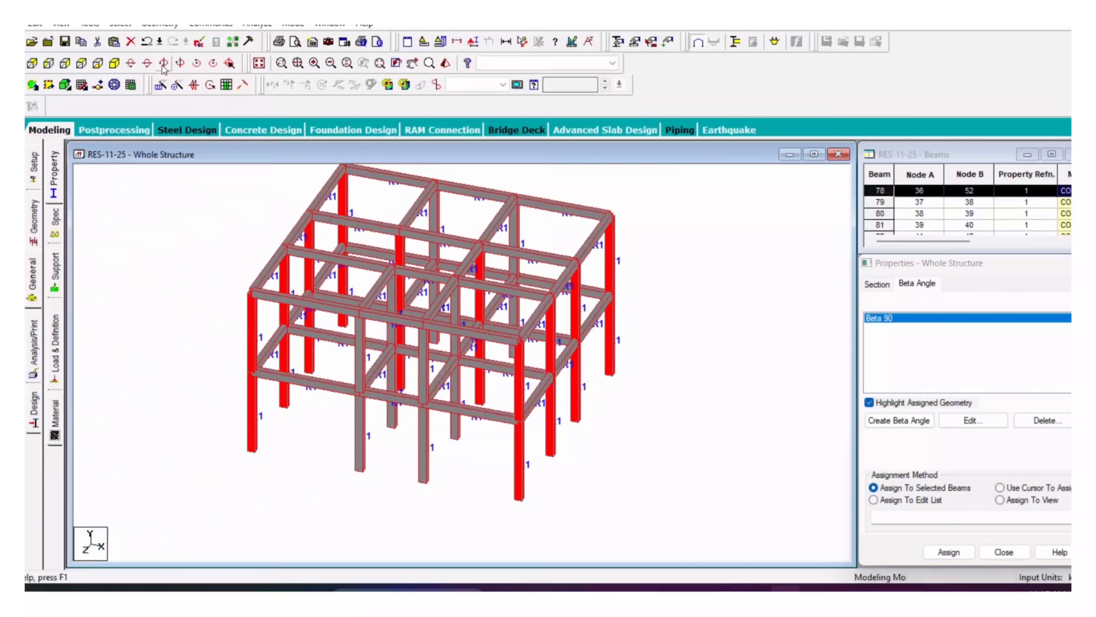
Step: Assign the Beta 90 angle to the selected columns and let the file auto-save
left_click(163, 65)
left_click(163, 65)
left_click(163, 64)
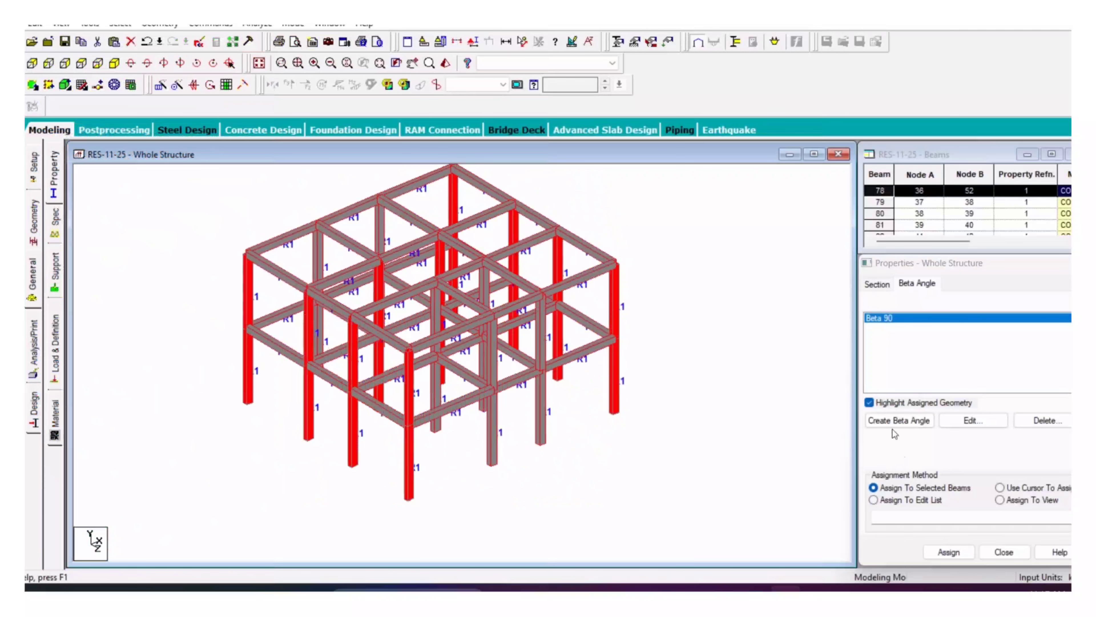
left_click(939, 547)
left_click(992, 450)
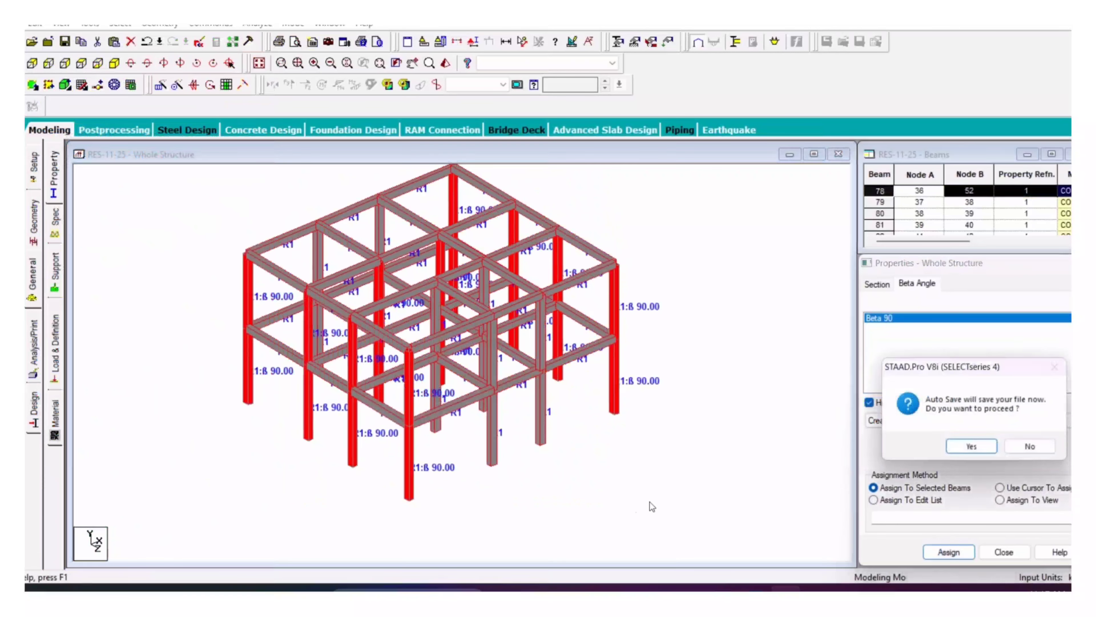
left_click(995, 450)
left_click(665, 254)
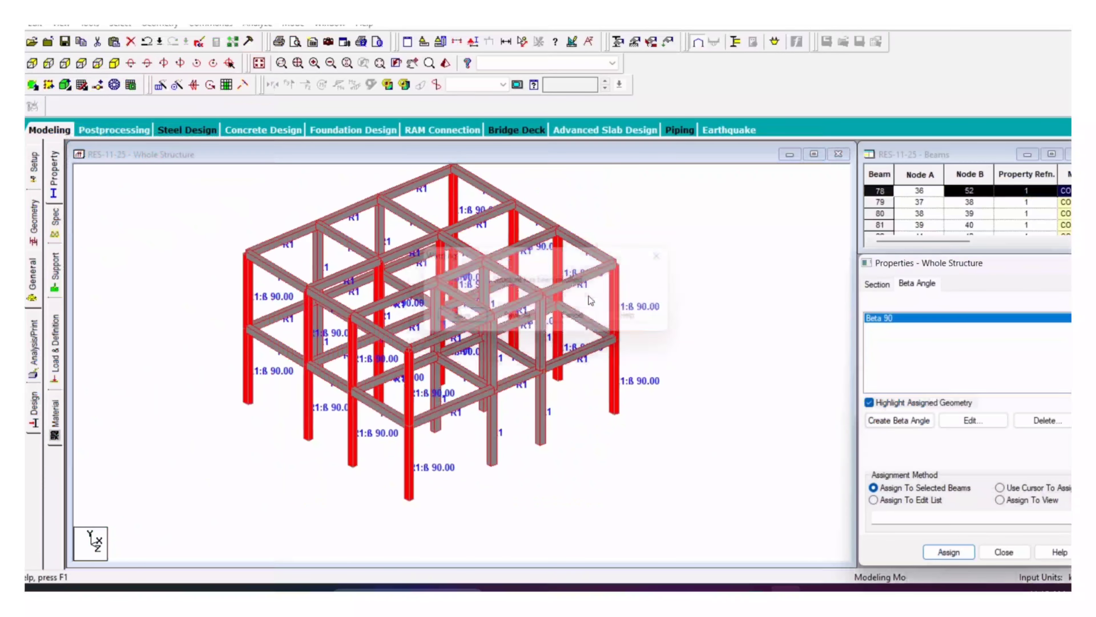
Step: Clear the selection, open the Support page, create a new support and view the front elevation
left_click(633, 455)
scroll(634, 460, "up", 1)
middle_click_drag(133, 269, 136, 312)
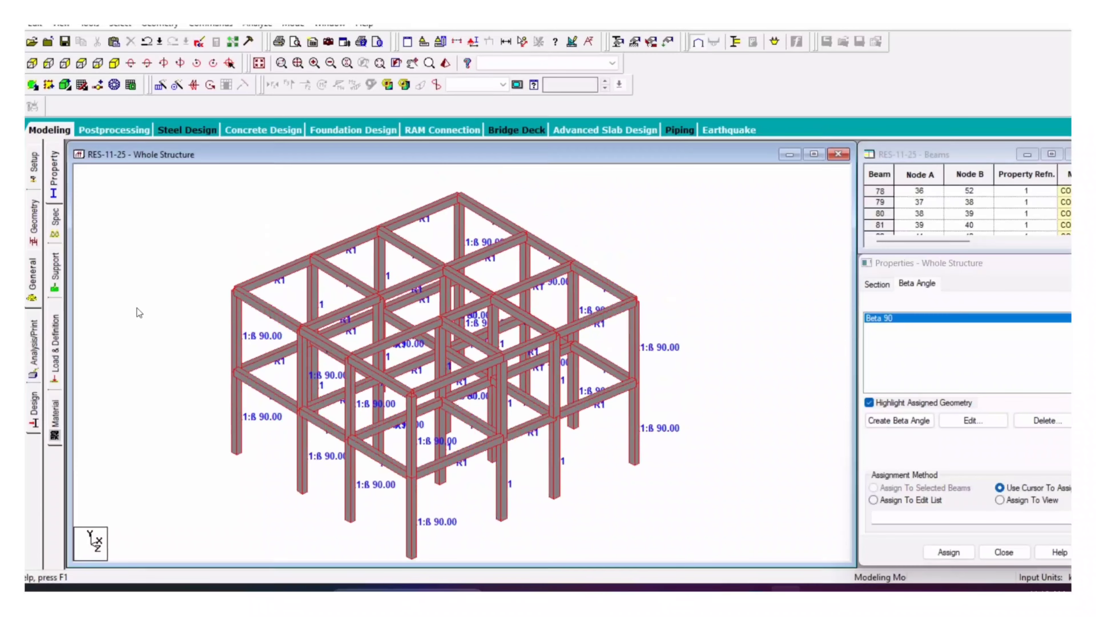
left_click(55, 273)
left_click(989, 442)
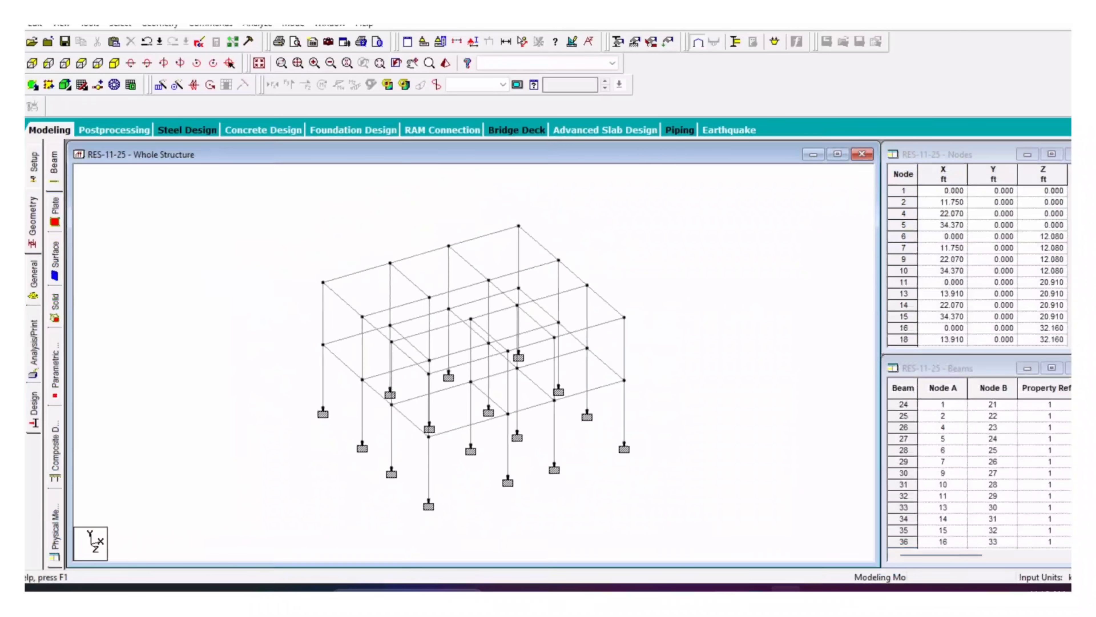
left_click(32, 63)
scroll(795, 407, "down", 1)
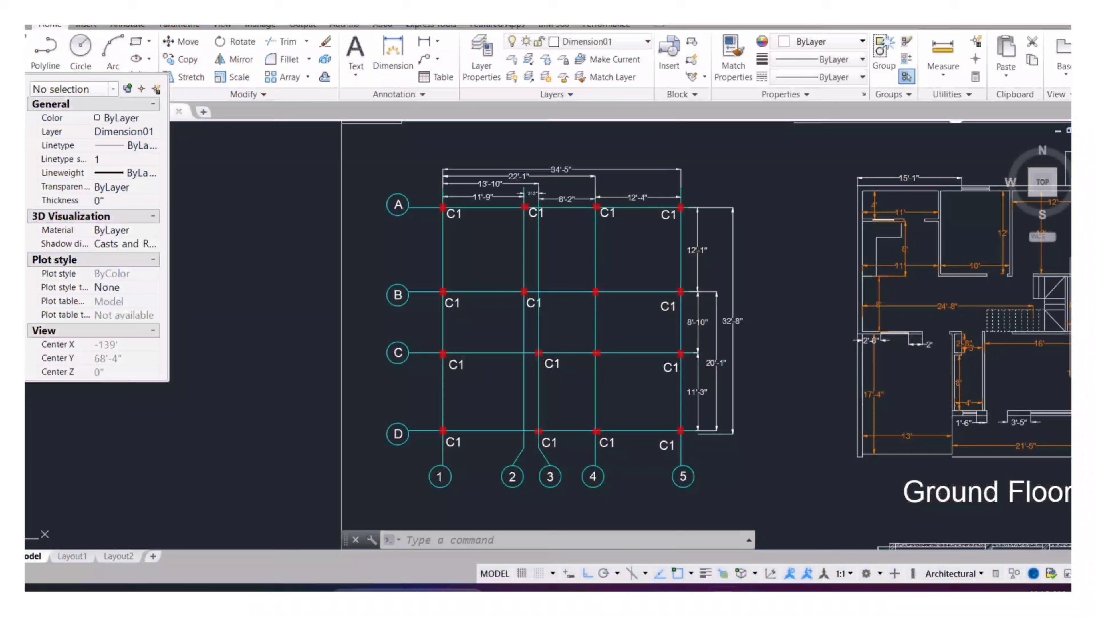
Step: After reviewing the AutoCAD floor plan, open the middle beam row in its own Untitled 1 view
scroll(729, 473, "down", 4)
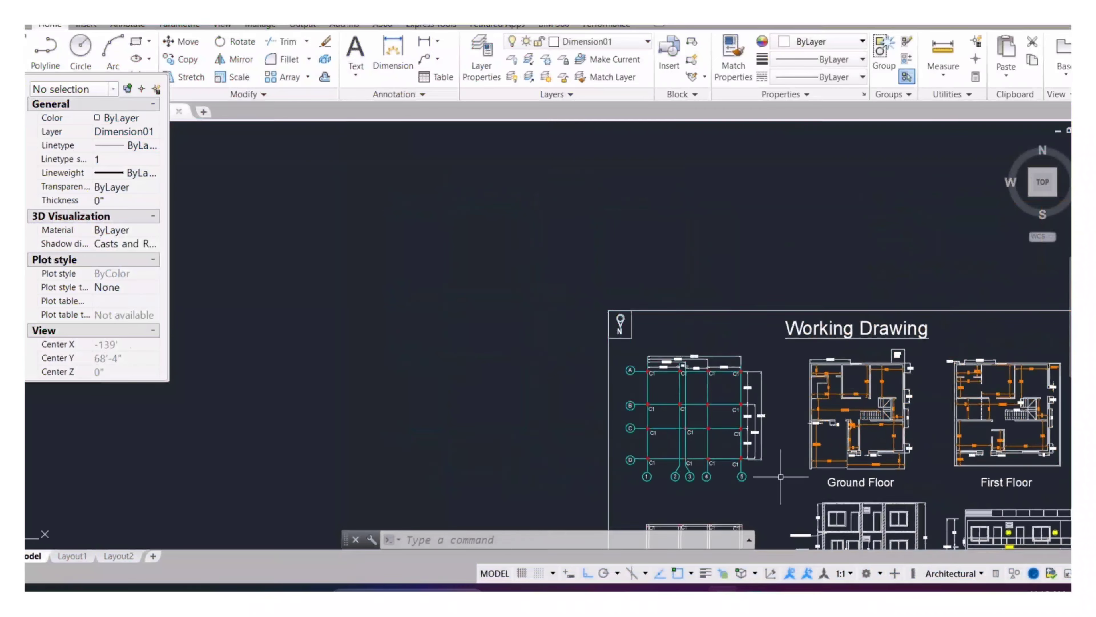
scroll(728, 474, "up", 2)
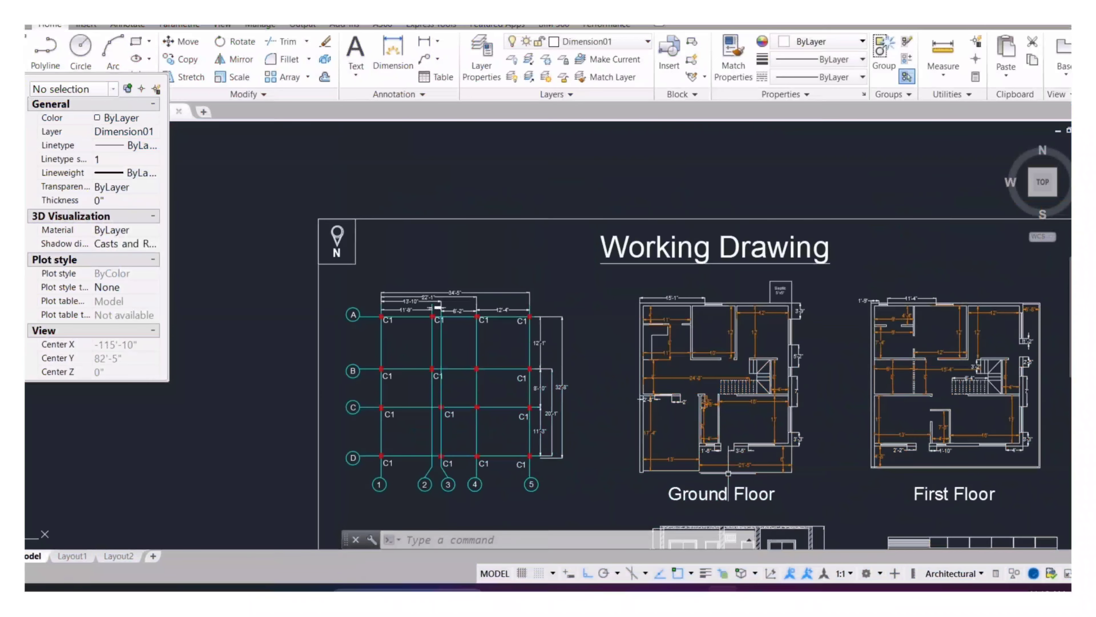
scroll(729, 474, "up", 2)
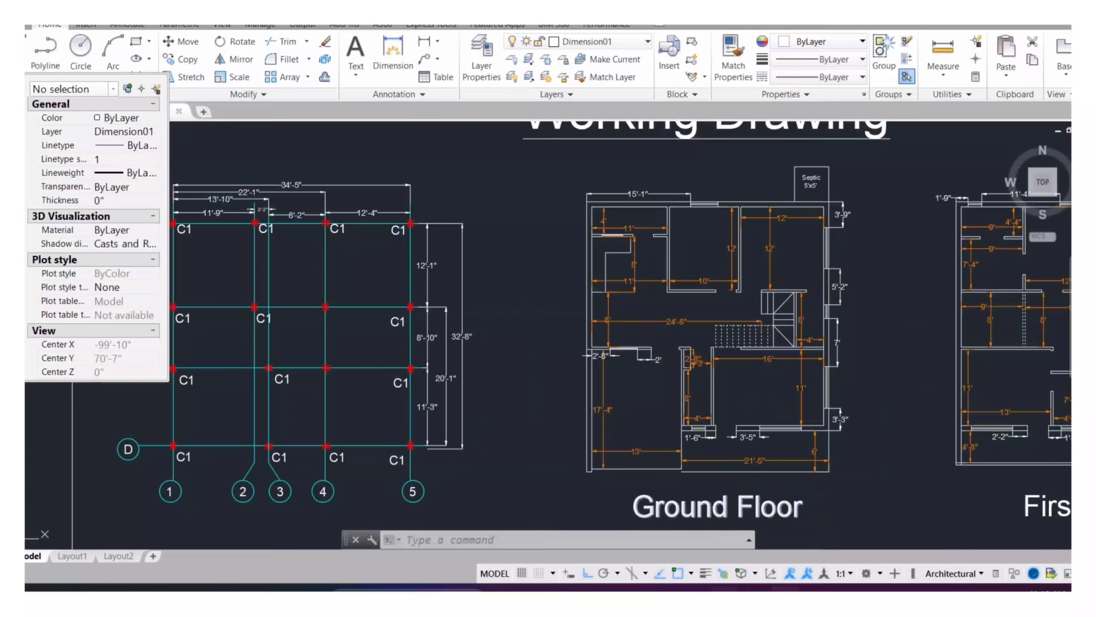
left_click(786, 588)
left_click_drag(697, 346, 274, 373)
right_click(324, 289)
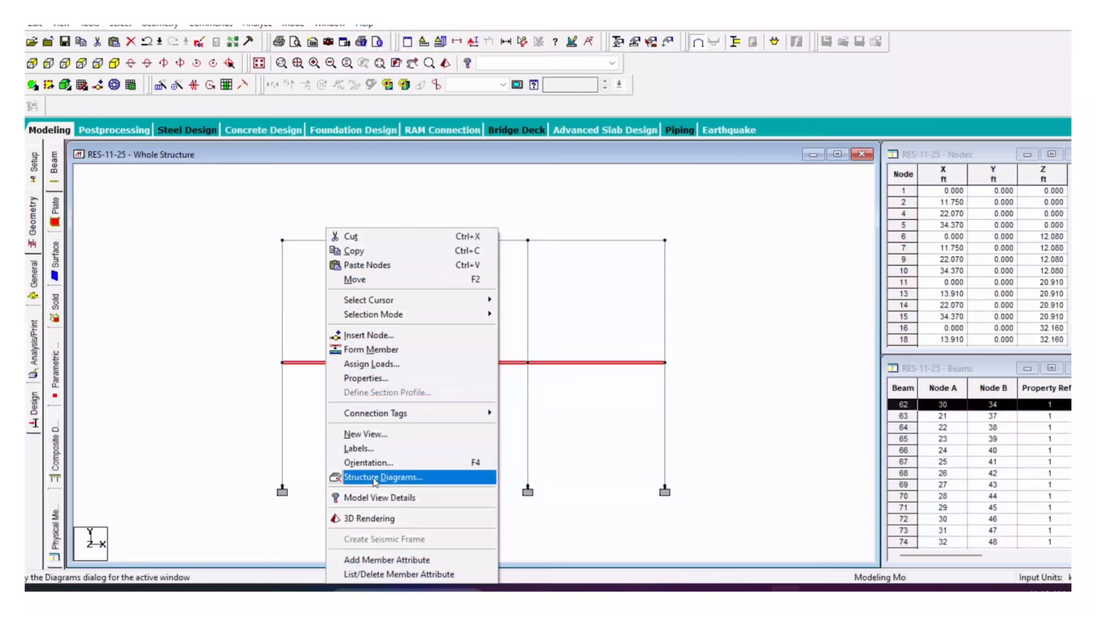
left_click(367, 433)
left_click(639, 281)
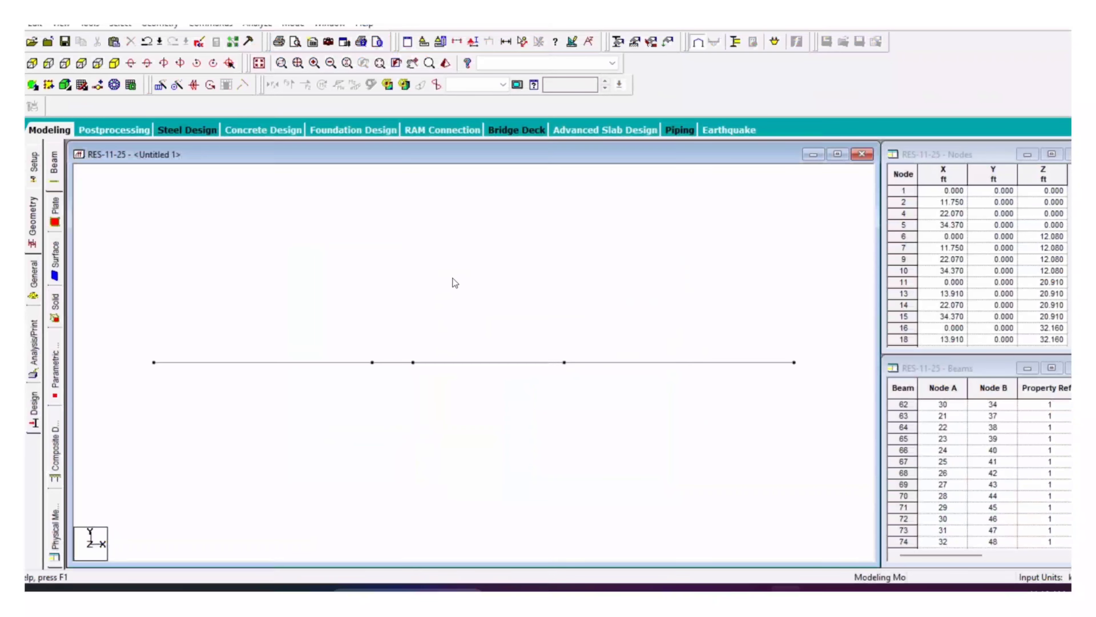
Step: In plan view, add a four-node slab plate over the large left floor panel
left_click(97, 65)
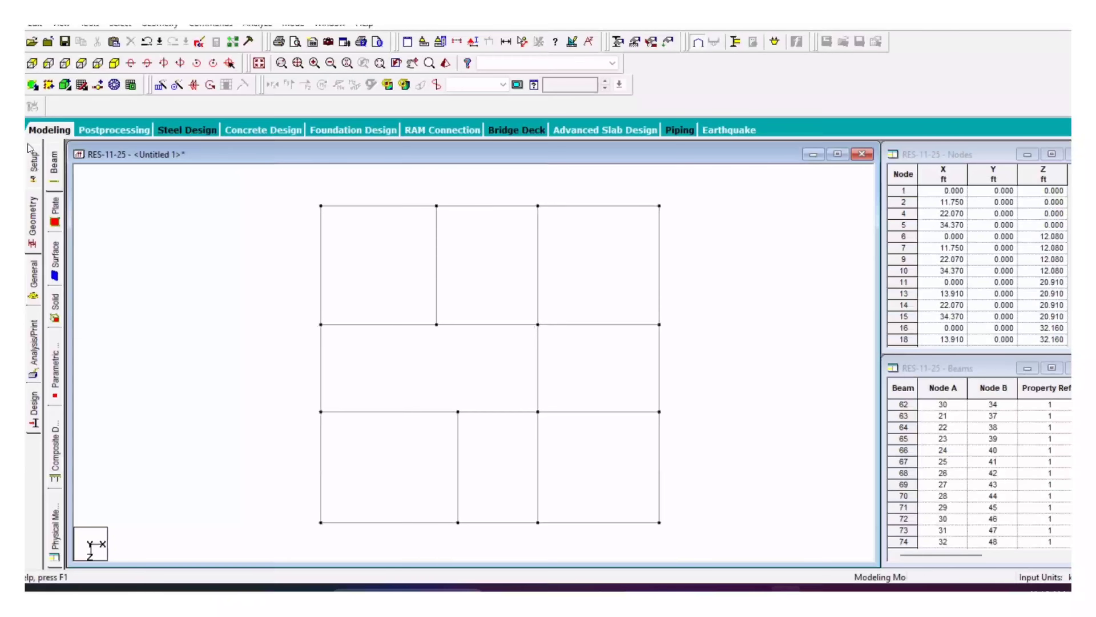
left_click(320, 205)
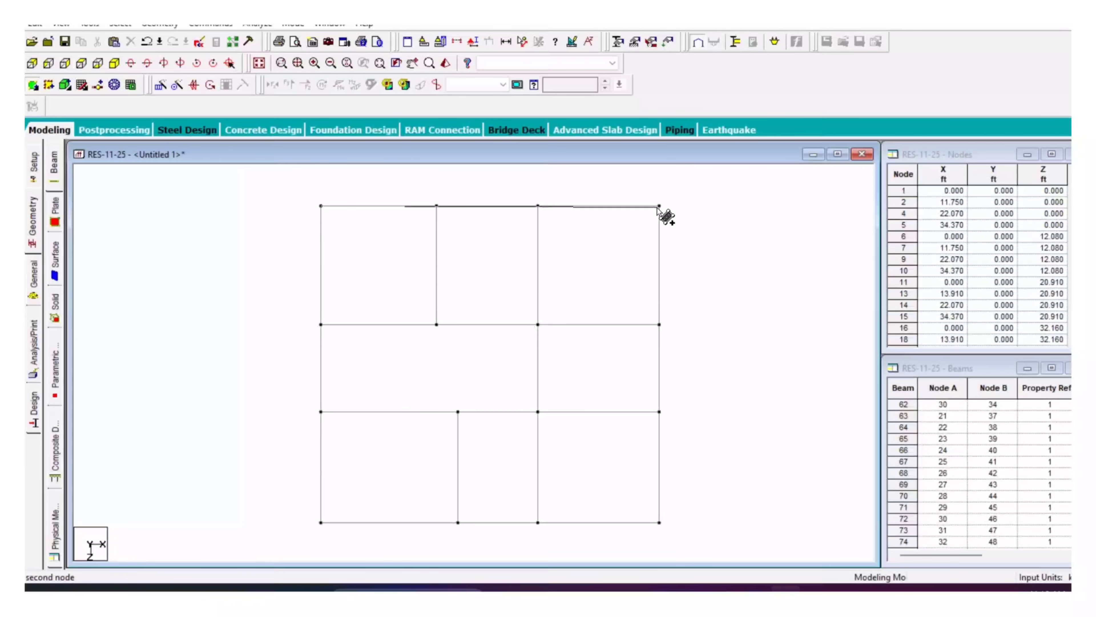
left_click(538, 206)
left_click(538, 522)
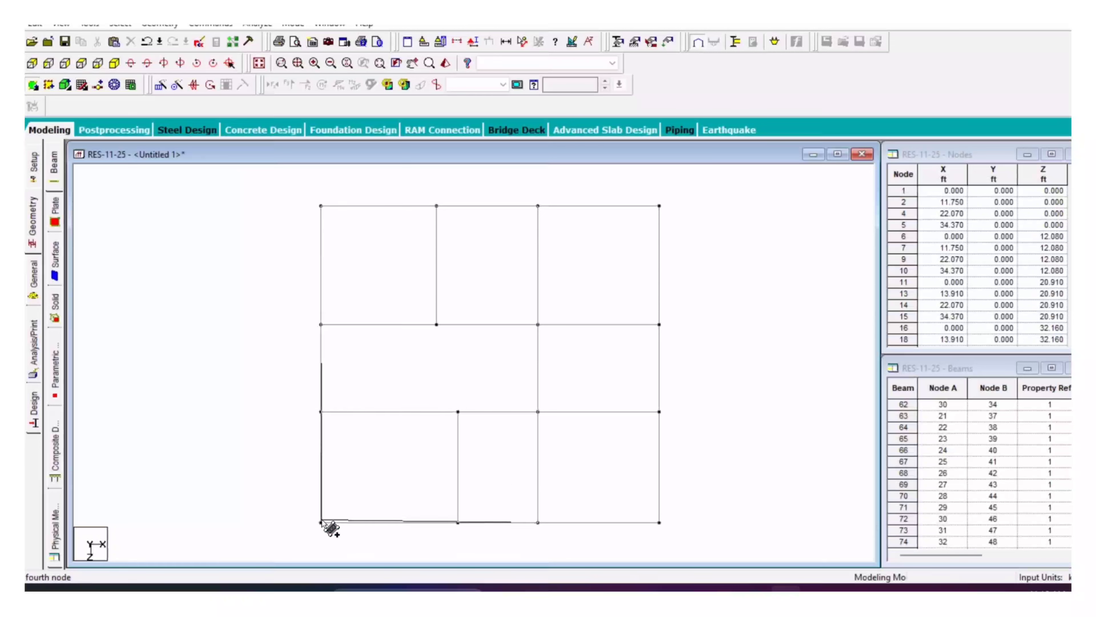
left_click(321, 521)
Step: Add four-node plates over the top-right and bottom-right floor panels
left_click(538, 206)
left_click(659, 207)
left_click(659, 324)
left_click(538, 324)
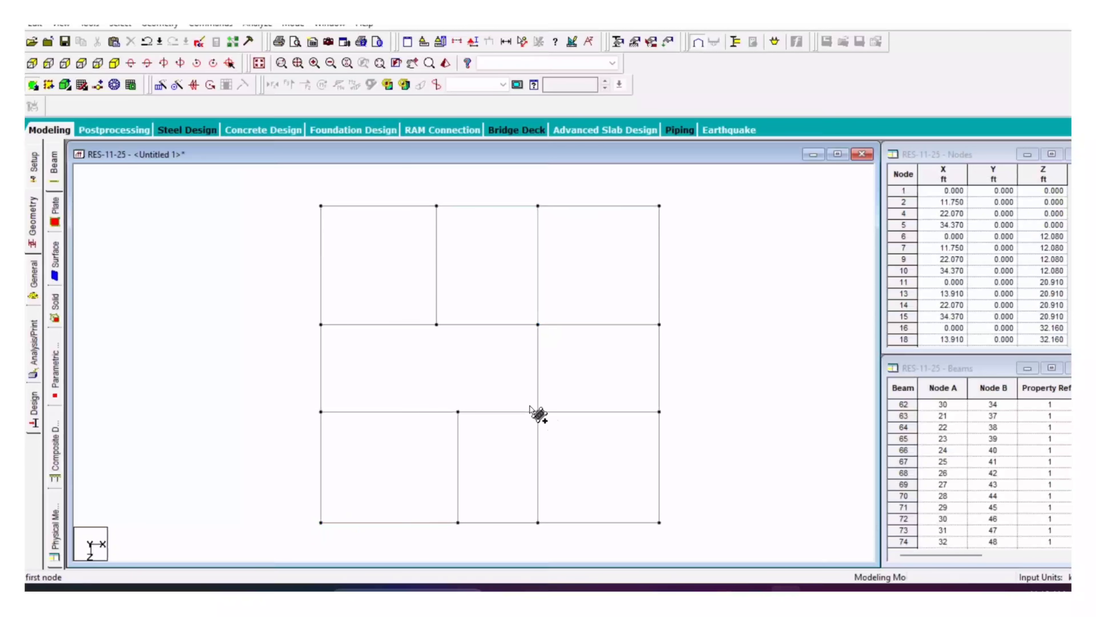
left_click(538, 412)
left_click(659, 411)
left_click(659, 522)
left_click(538, 522)
Step: Pan the plan and stop adding floor plates
scroll(567, 530, "up", 3)
middle_click_drag(564, 531, 603, 408)
key("Escape")
scroll(614, 411, "down", 2)
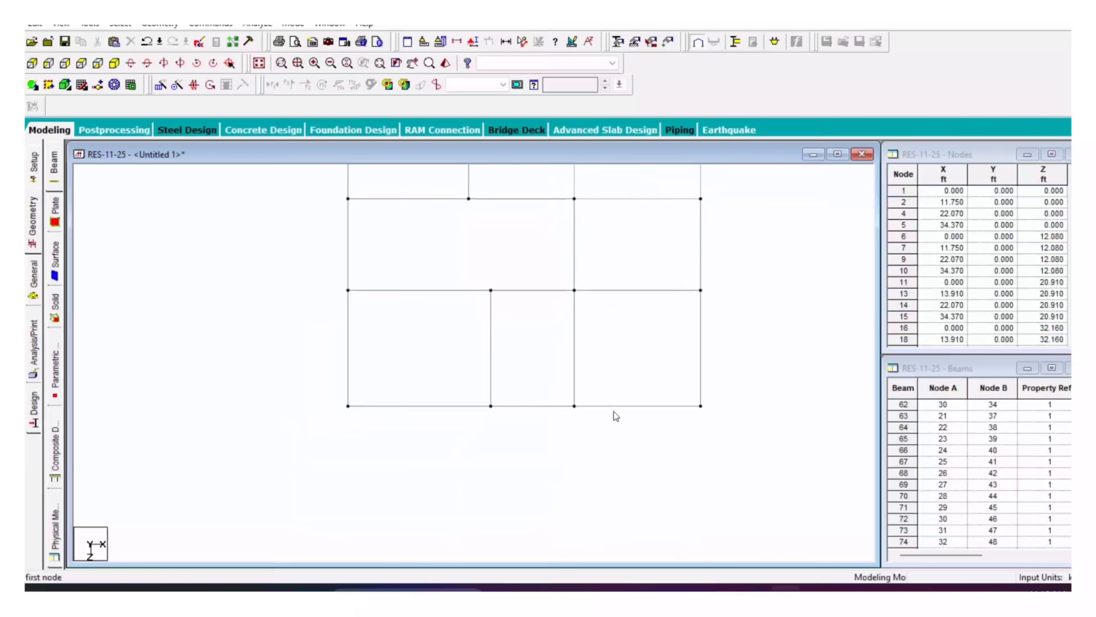
Step: Select each new floor plate in turn to check the panels are covered
left_click(432, 307)
left_click(603, 358)
middle_click_drag(603, 357, 537, 437)
left_click(568, 245)
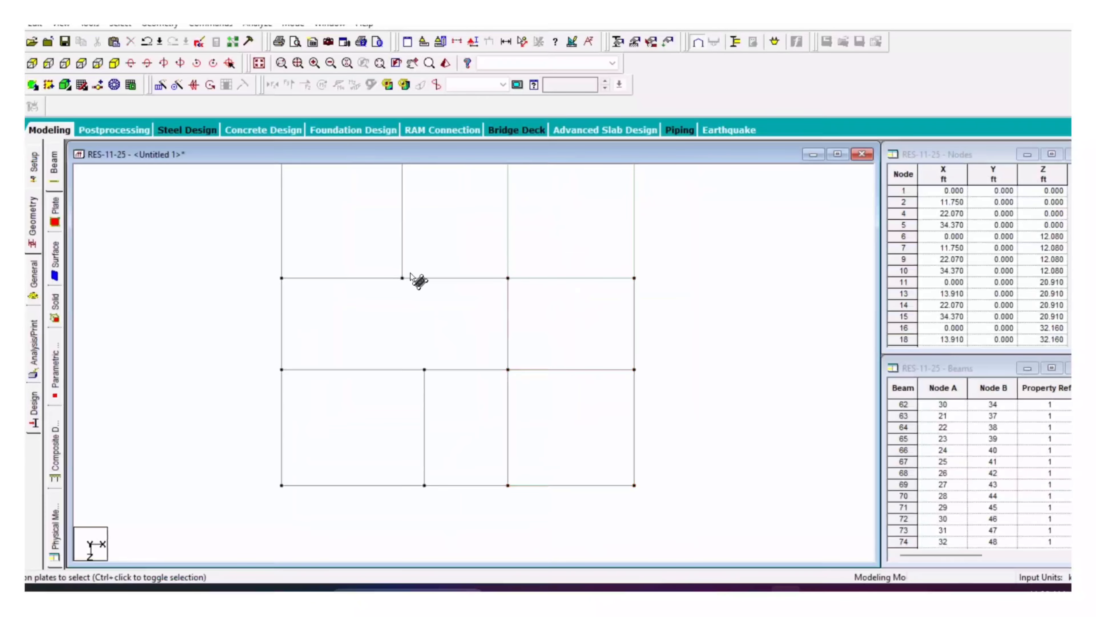
left_click(412, 275)
left_click(542, 408)
left_click(452, 323)
scroll(452, 324, "down", 2)
middle_click_drag(625, 386, 641, 408)
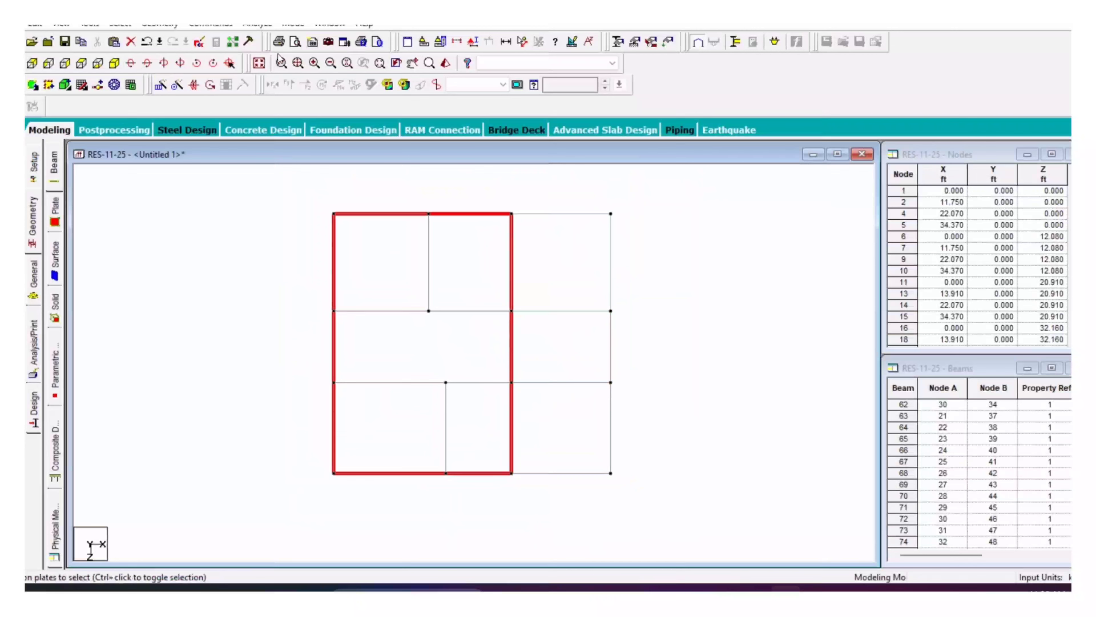
Step: Open the roof-level beams in a separate new view shown in plan
left_click(259, 63)
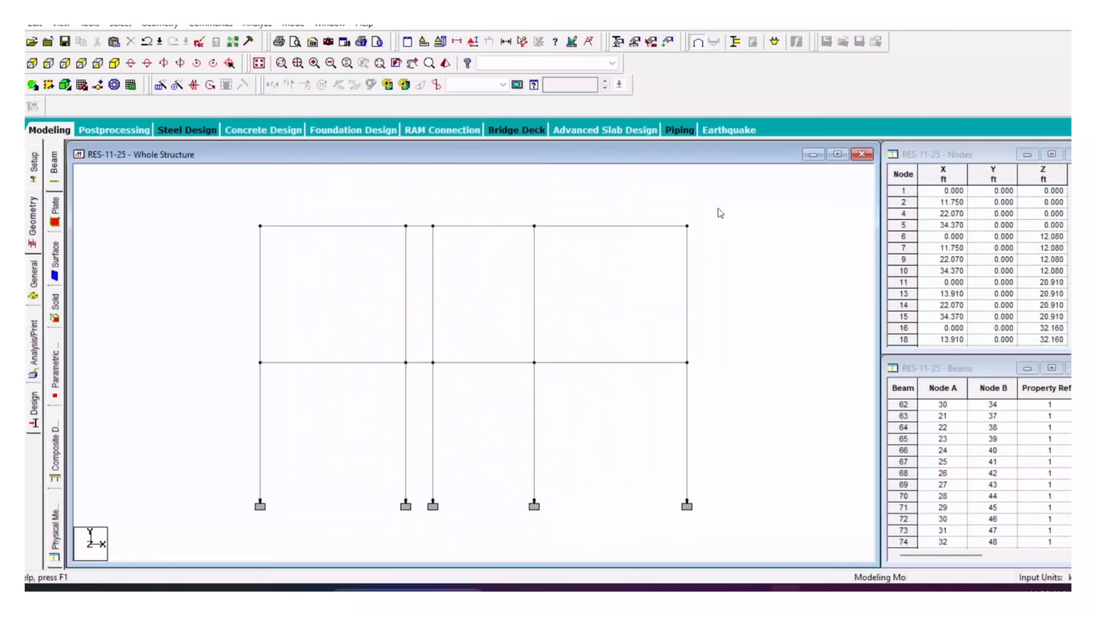
left_click_drag(719, 213, 196, 247)
right_click(195, 246)
left_click(249, 434)
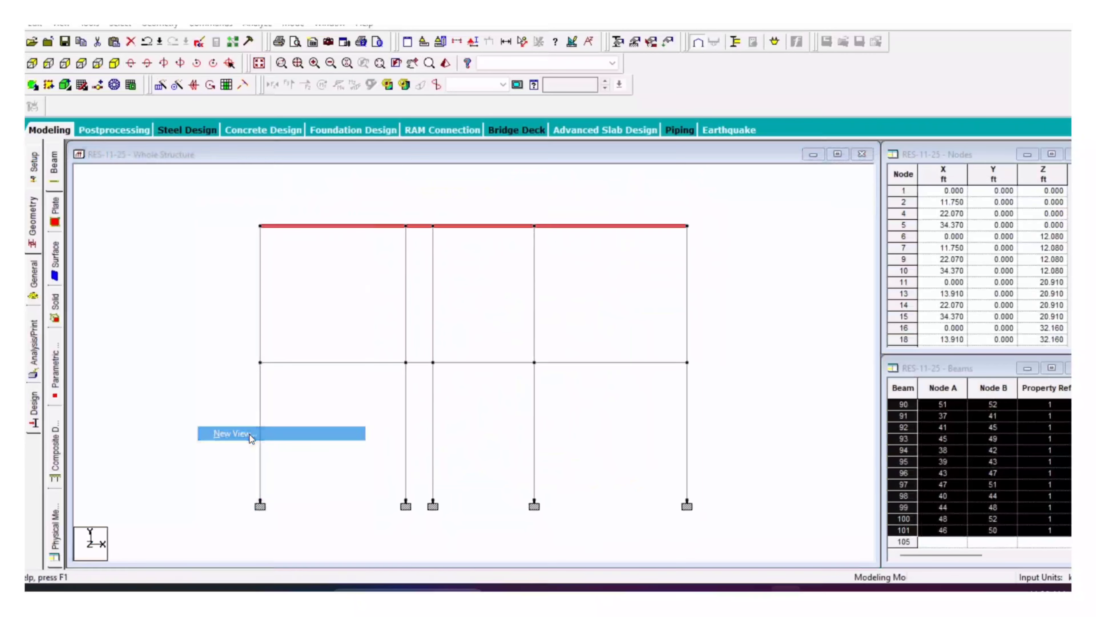
left_click(633, 282)
left_click(81, 62)
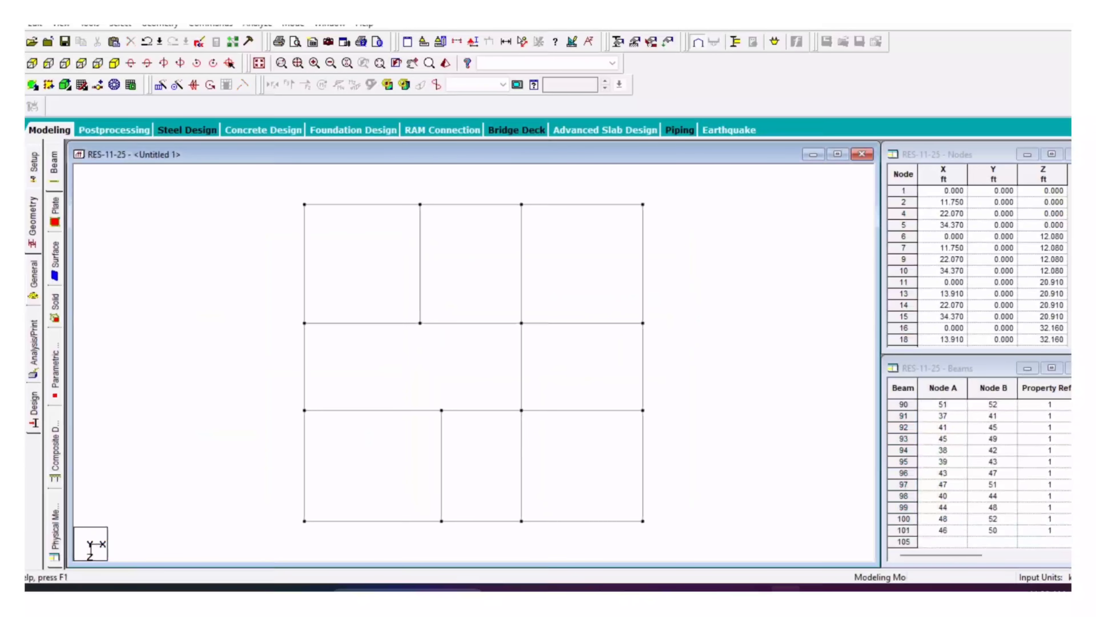
Step: Add a four-node roof slab plate, check it, and return to the Whole Structure view
left_click(32, 84)
left_click(304, 205)
left_click(643, 204)
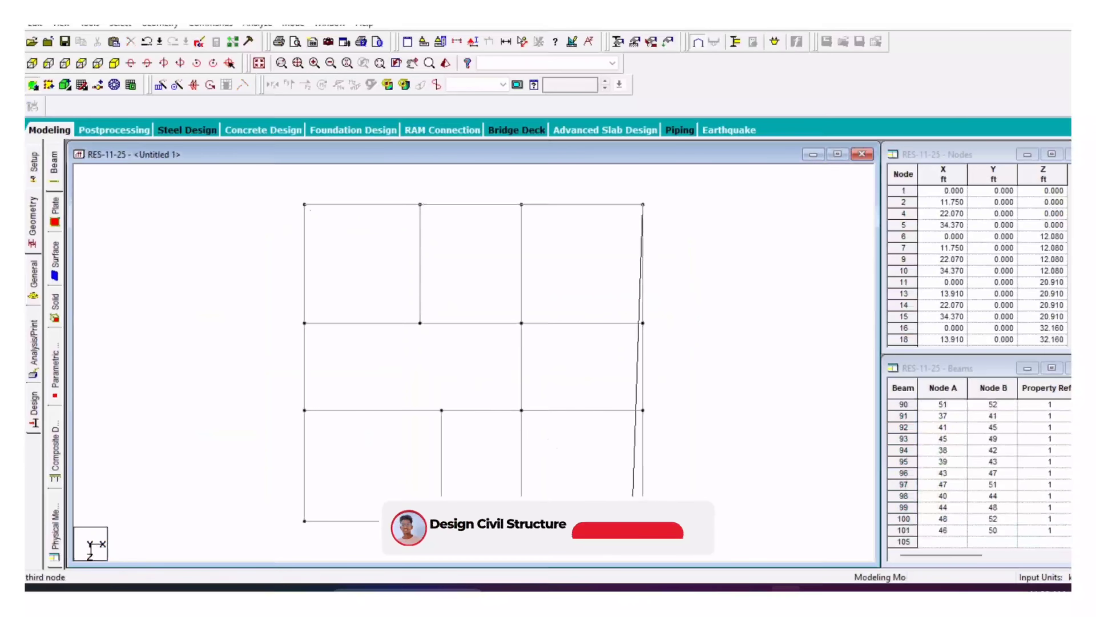
left_click(642, 521)
left_click(304, 521)
scroll(447, 407, "down", 3)
left_click(32, 84)
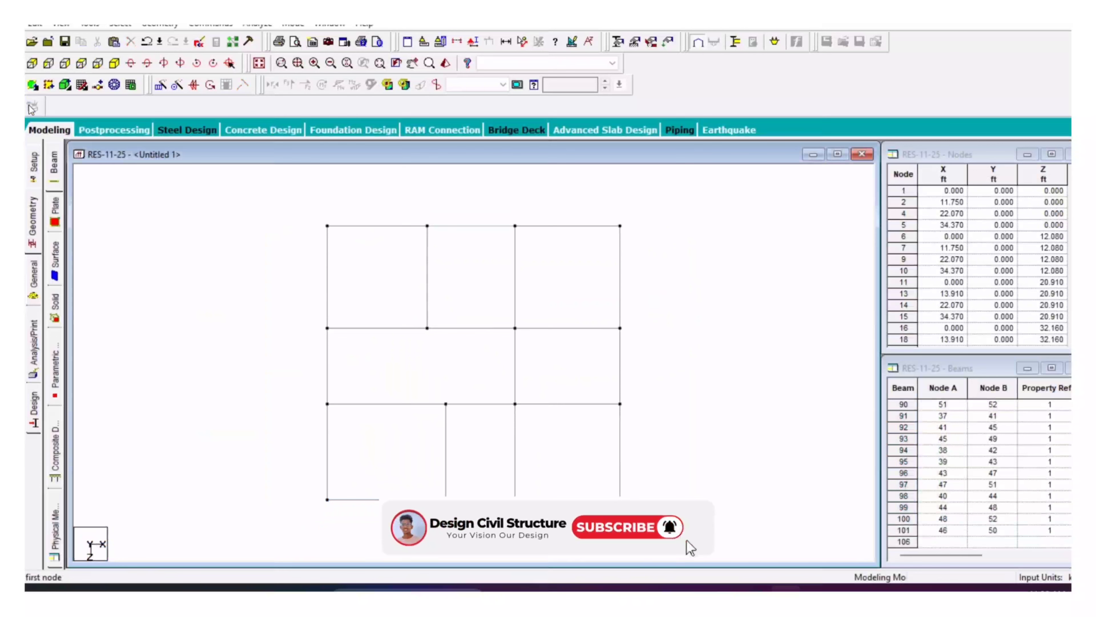
left_click(421, 367)
left_click(190, 253)
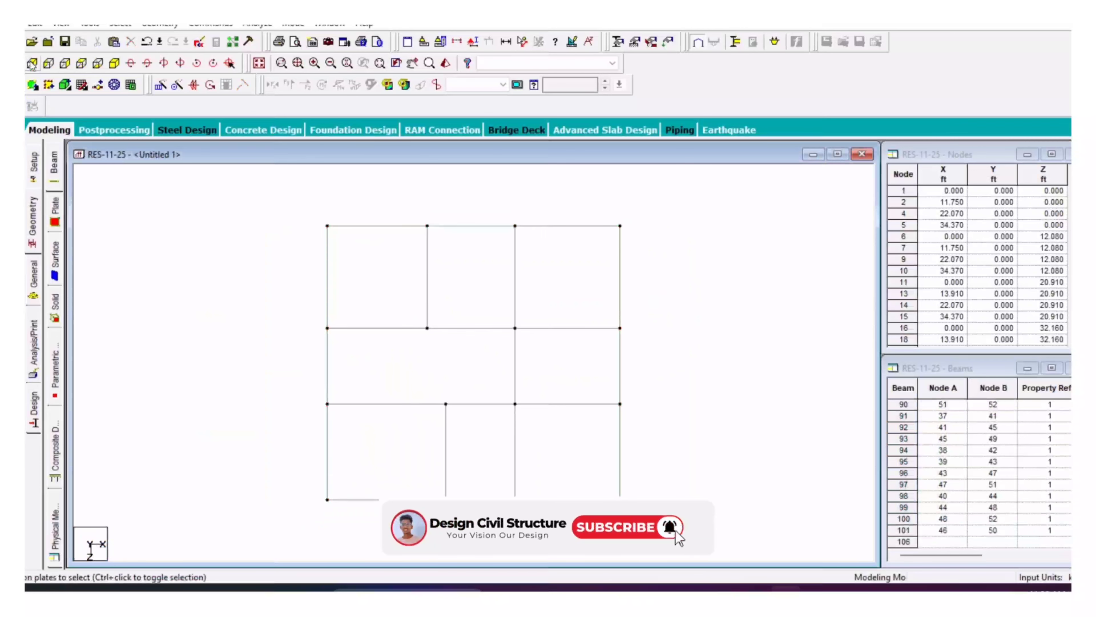
left_click(114, 63)
left_click(261, 64)
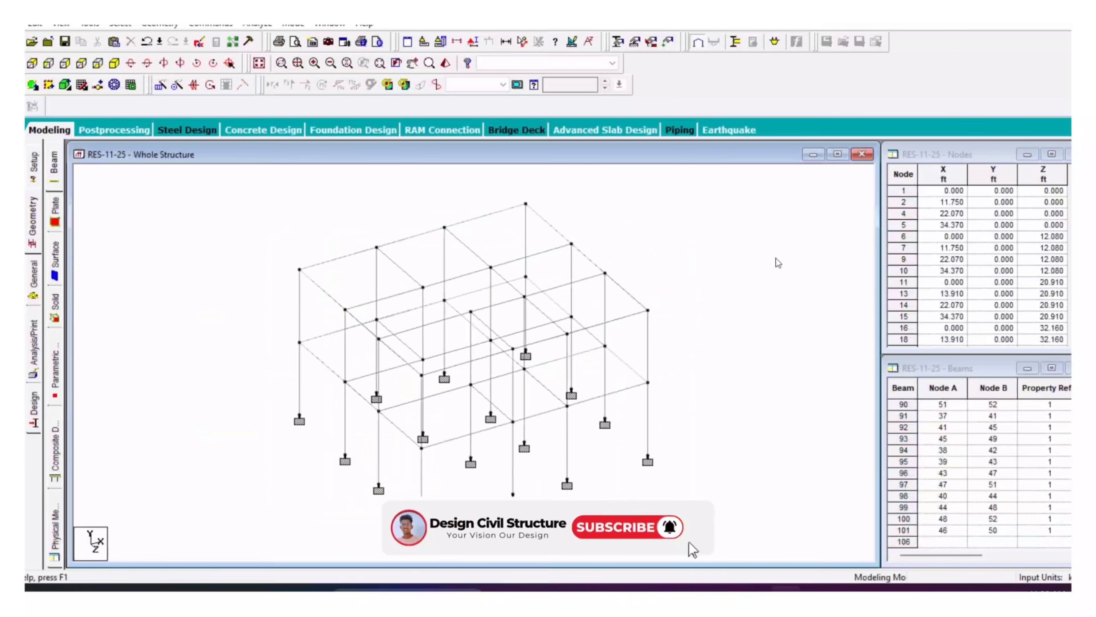
Step: Define a 0.5 ft concrete plate-thickness property
left_click(34, 281)
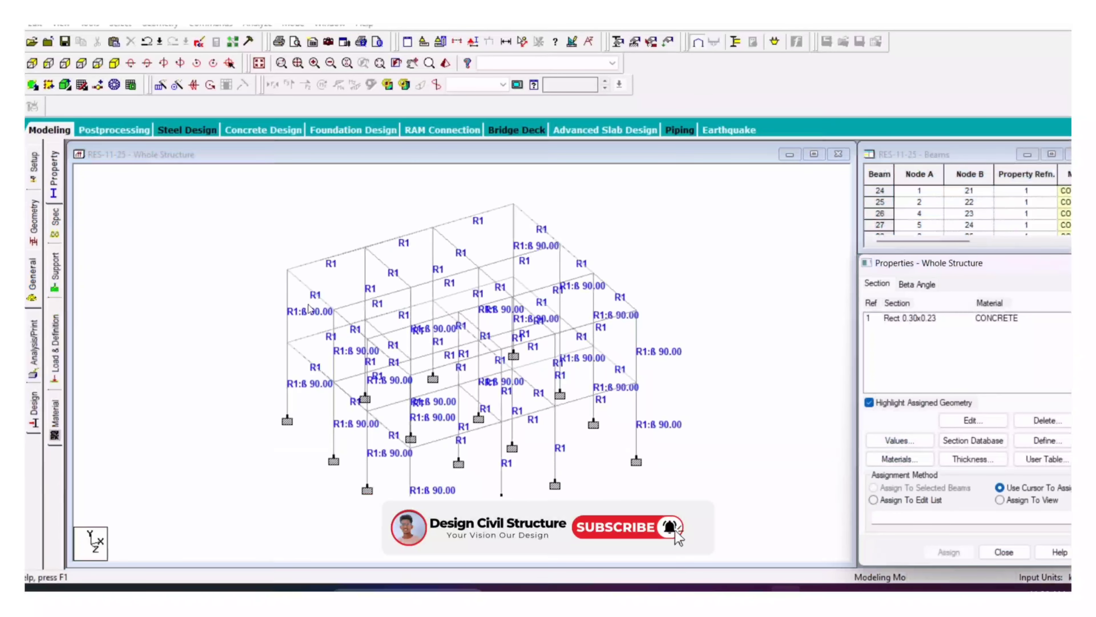
left_click(971, 459)
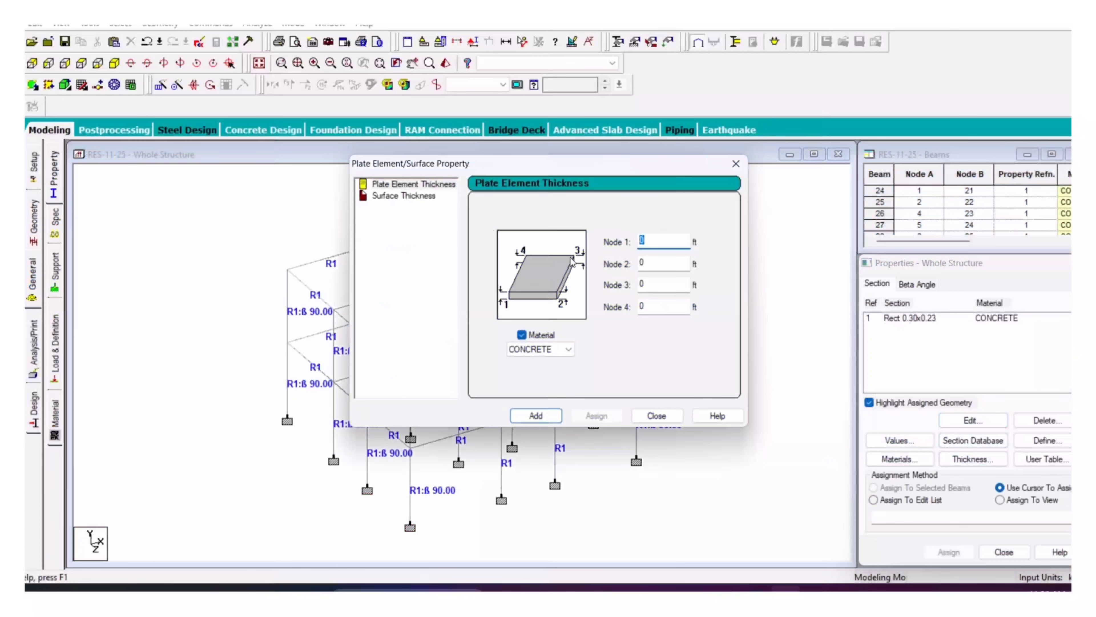
left_click(536, 416)
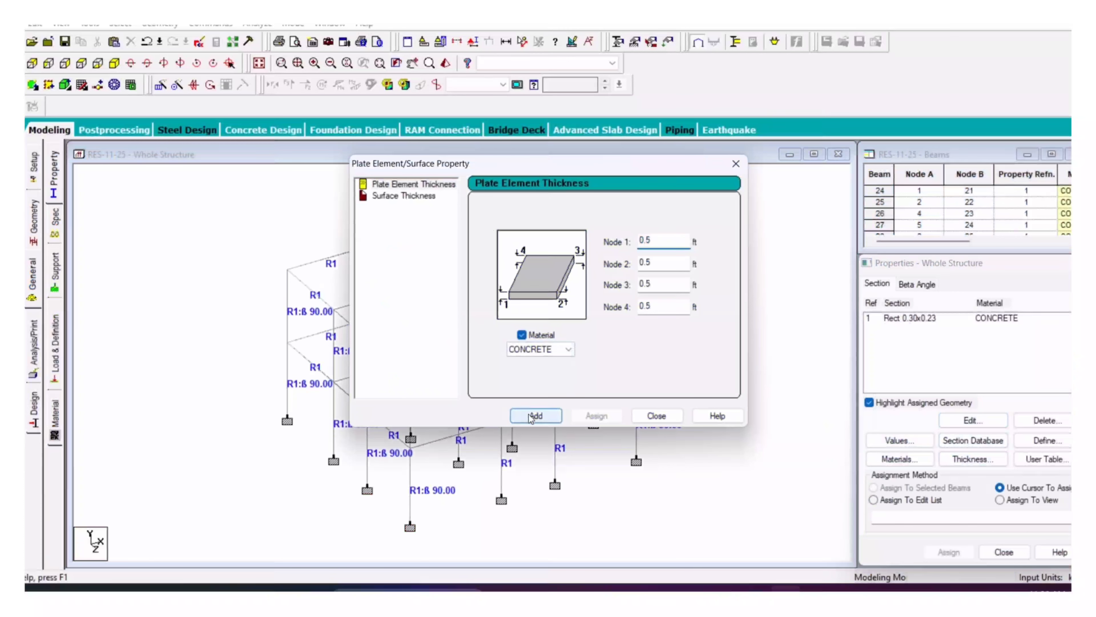
left_click(656, 416)
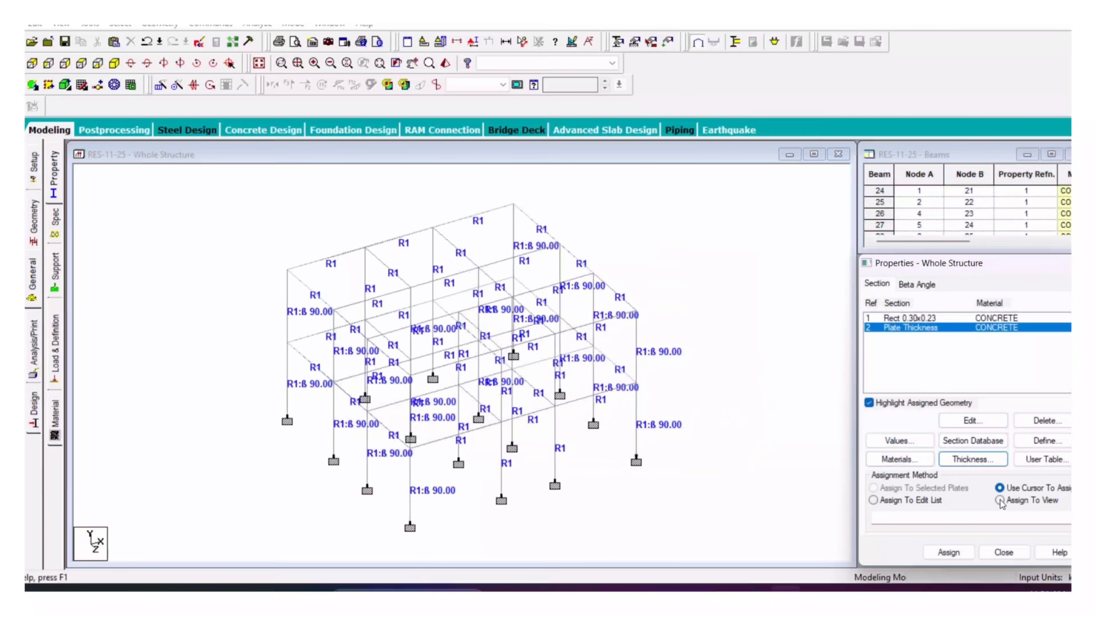
Step: Assign the plate thickness to the plates in view and check the model in a rendered view
left_click(948, 552)
left_click(1003, 448)
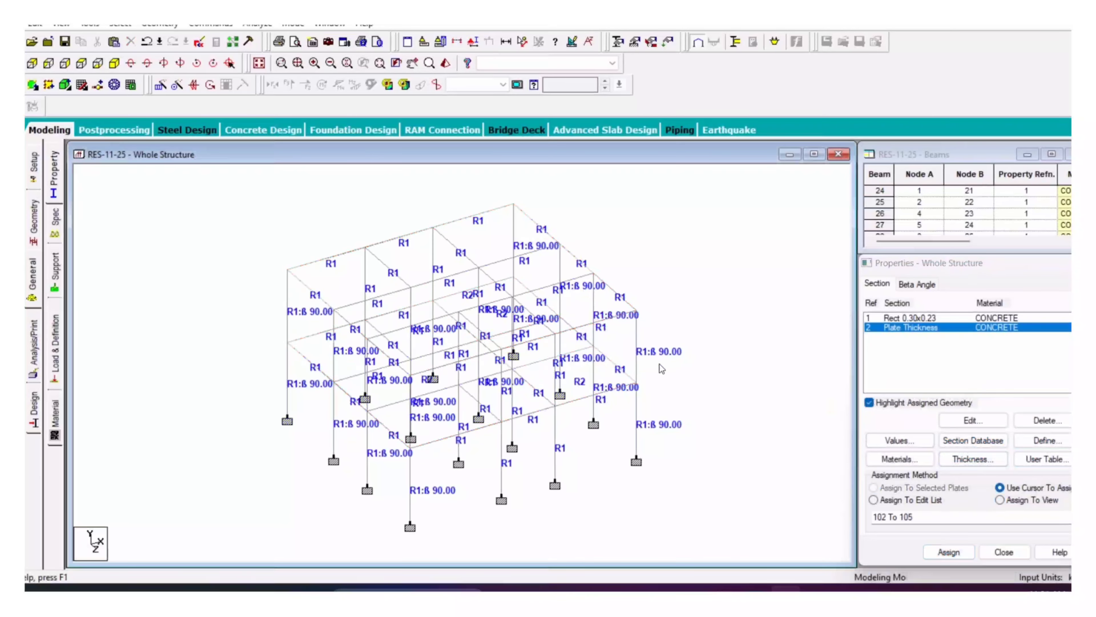
middle_click_drag(624, 359, 607, 357)
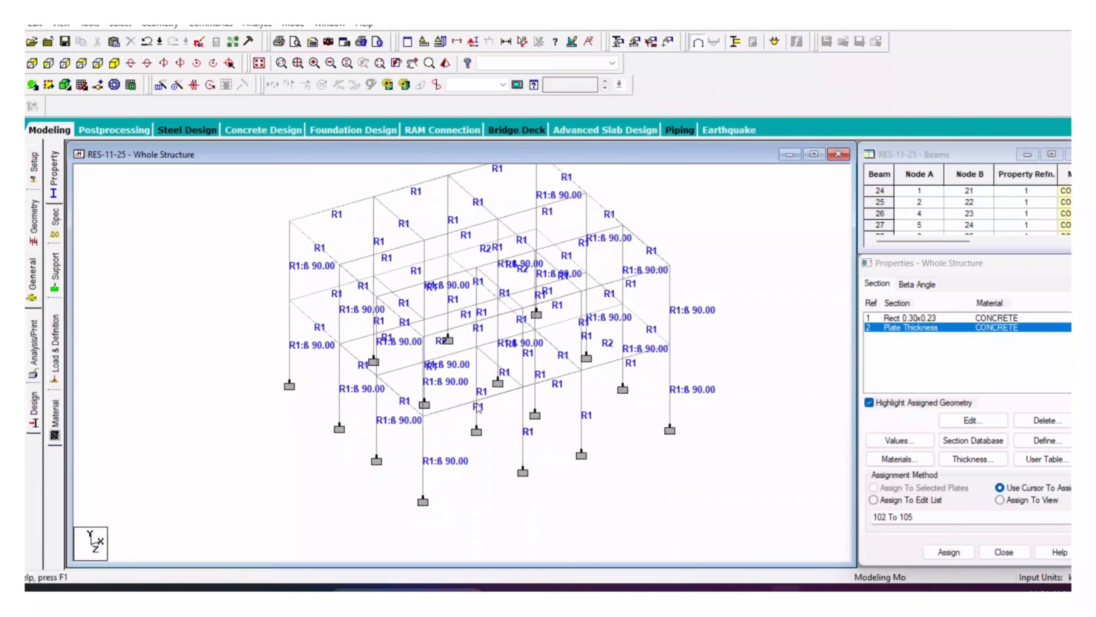
left_click(445, 62)
Step: Resize the 3D rendered view and orbit the slab frame to inspect it from a low side angle, then close it
left_click_drag(569, 200, 505, 151)
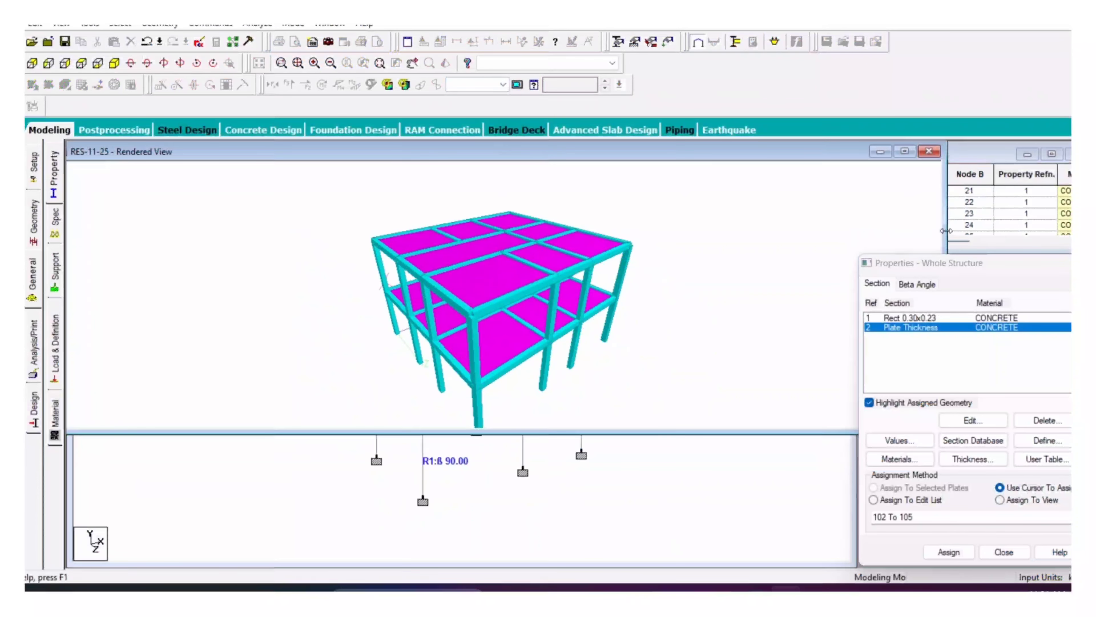
left_click_drag(947, 232, 653, 235)
left_click_drag(342, 156, 385, 184)
left_click_drag(360, 459, 438, 437)
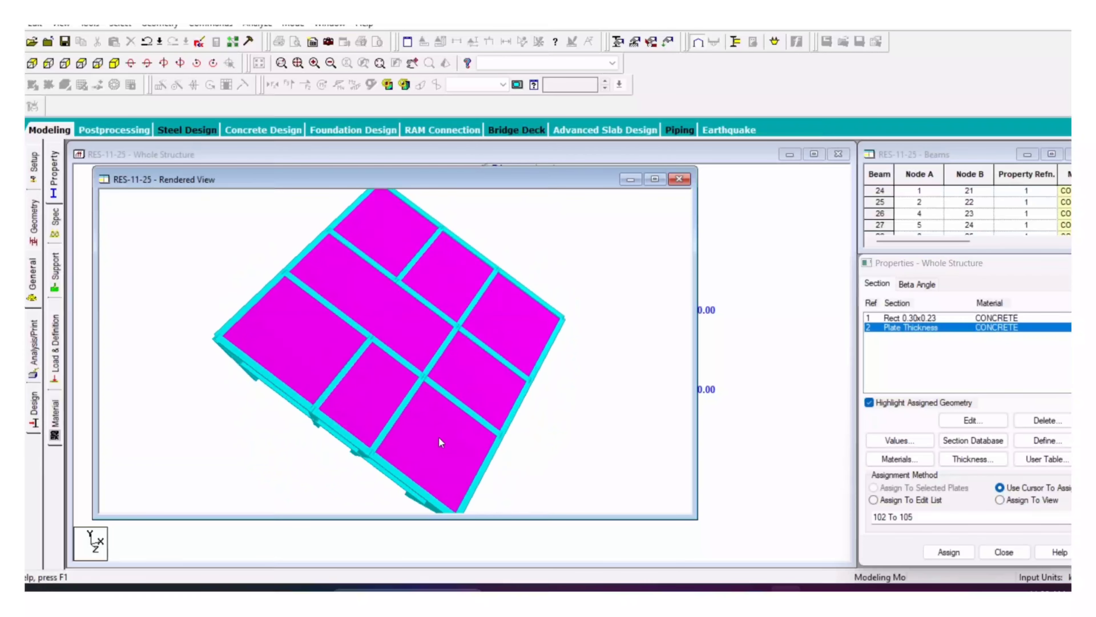
left_click_drag(438, 437, 446, 414)
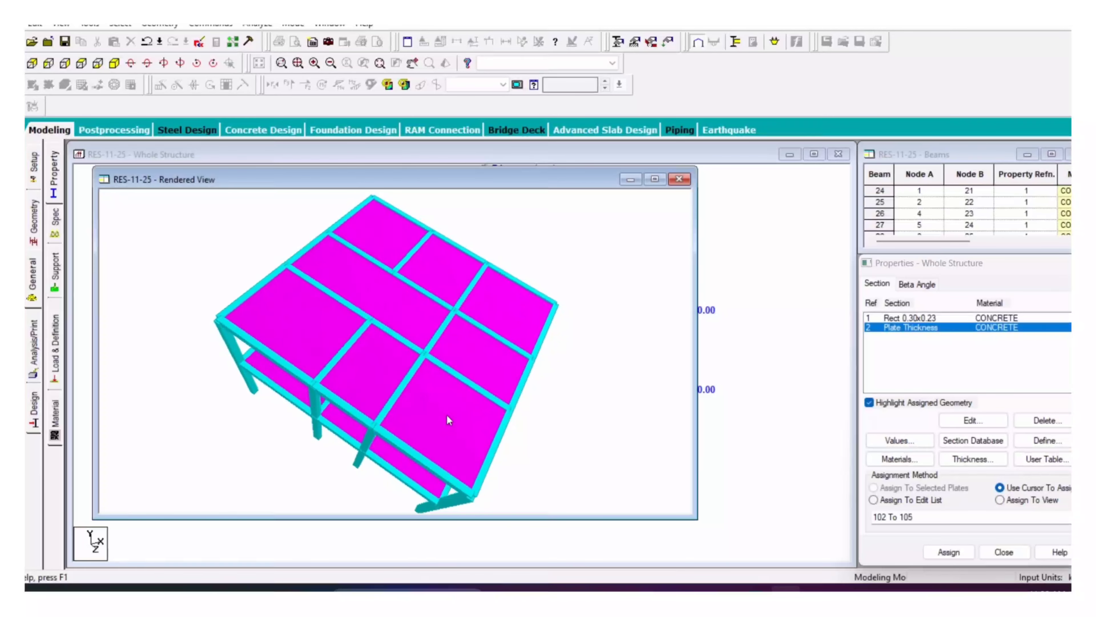
left_click_drag(447, 414, 677, 196)
left_click(679, 179)
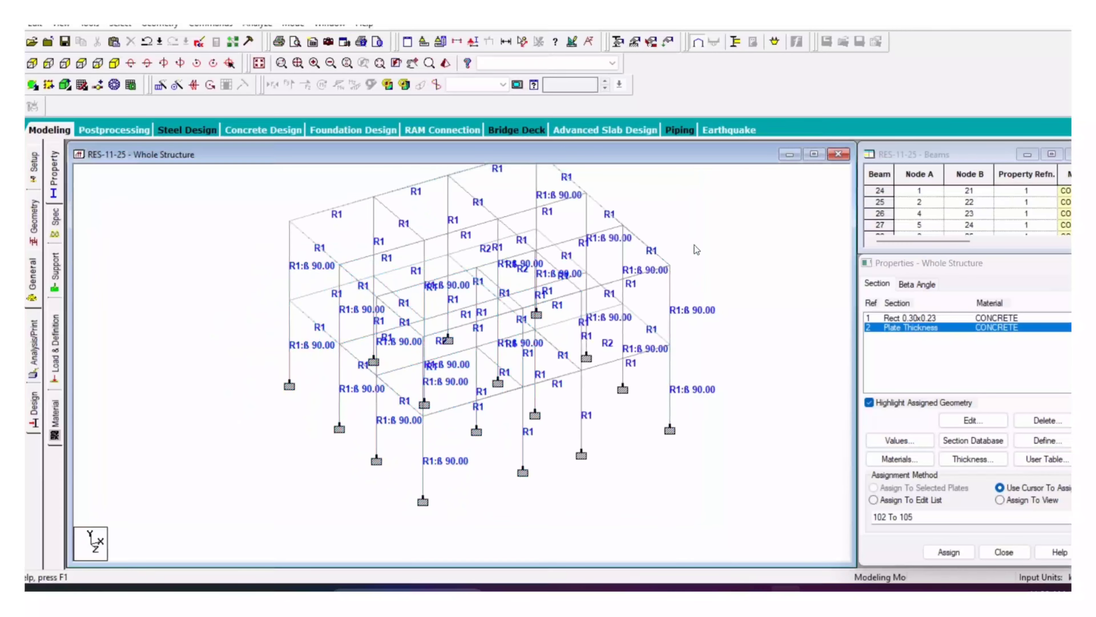
Step: Change the input length units from feet to metres
left_click(424, 42)
left_click(481, 274)
left_click(511, 353)
middle_click_drag(737, 251, 733, 260)
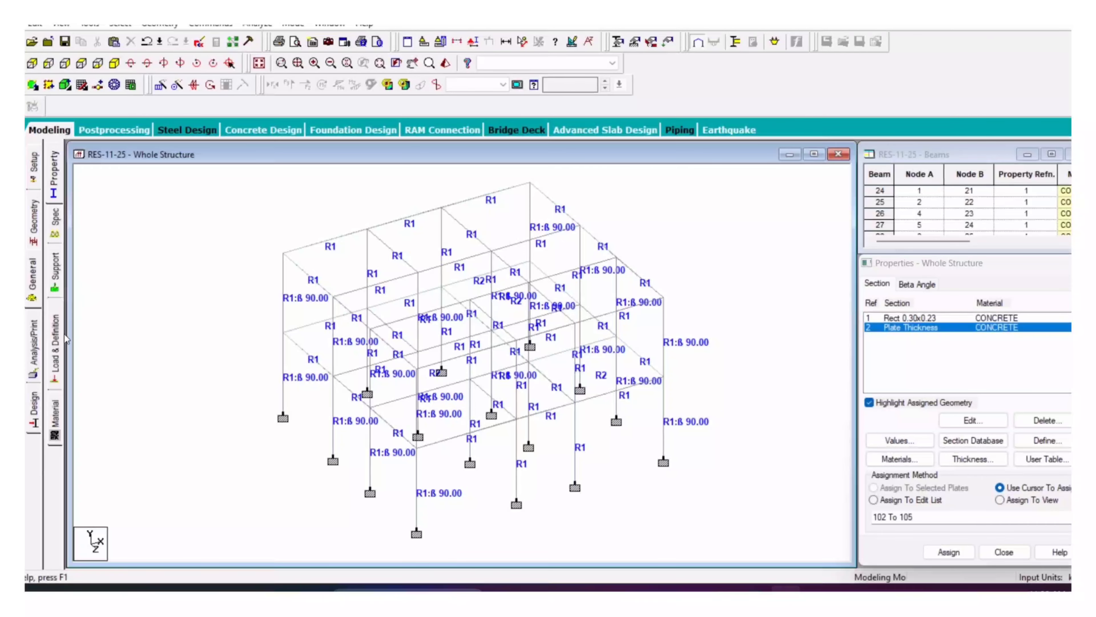
Step: Create primary load case 1 as a Dead load titled DL
left_click(55, 343)
left_click(930, 179)
left_click(944, 456)
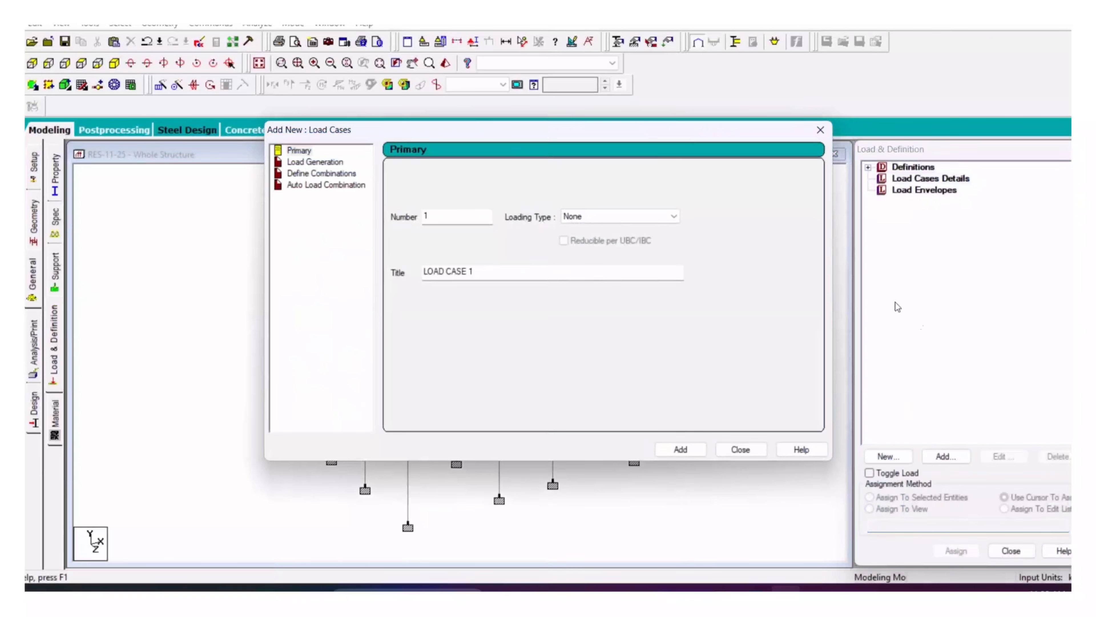
left_click(586, 217)
left_click(578, 238)
left_click_drag(501, 277, 355, 302)
type("DL")
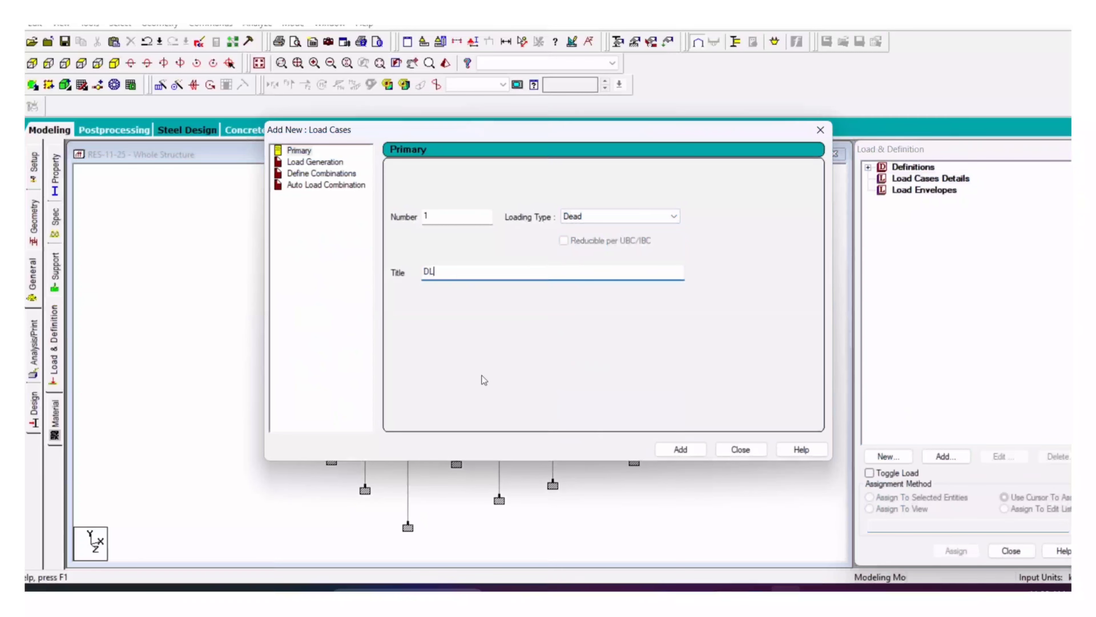
left_click(681, 449)
Step: Create load case 2 as a Live load titled LL
left_click(620, 216)
left_click(574, 242)
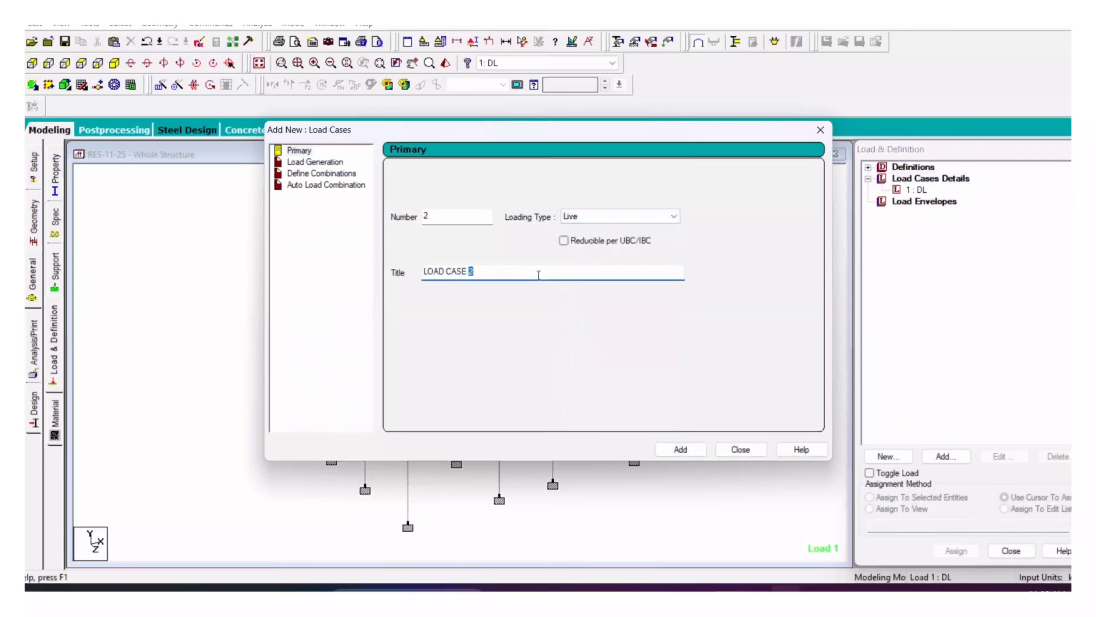
left_click_drag(539, 275, 342, 295)
type("LL")
left_click(680, 449)
left_click(740, 449)
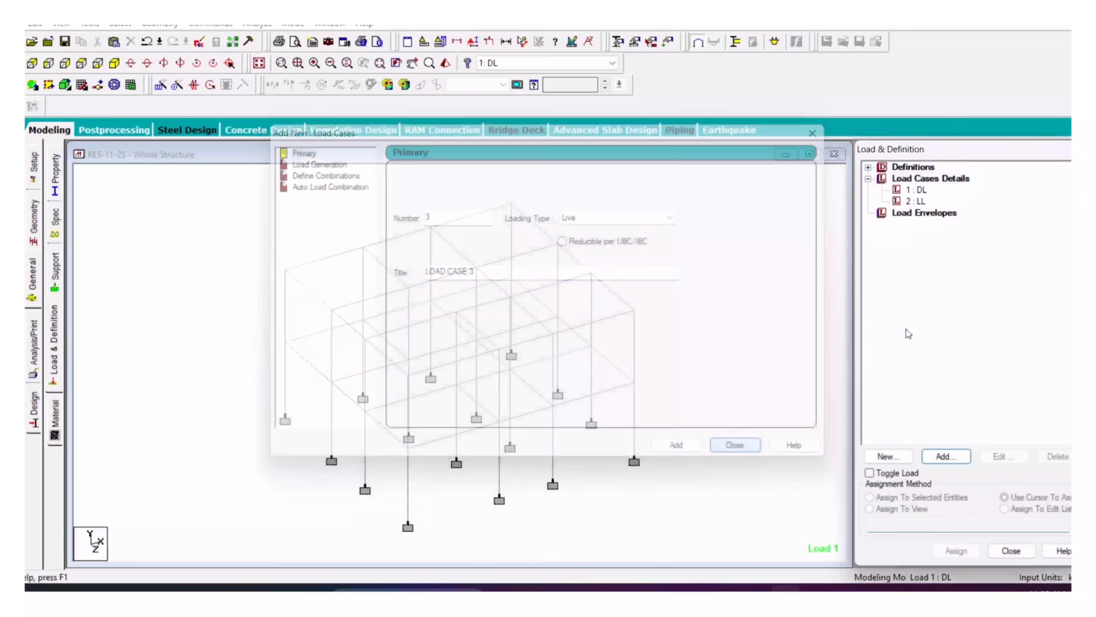
Step: Add a selfweight load in Y with factor -1 to load case DL
left_click(924, 191)
left_click(945, 456)
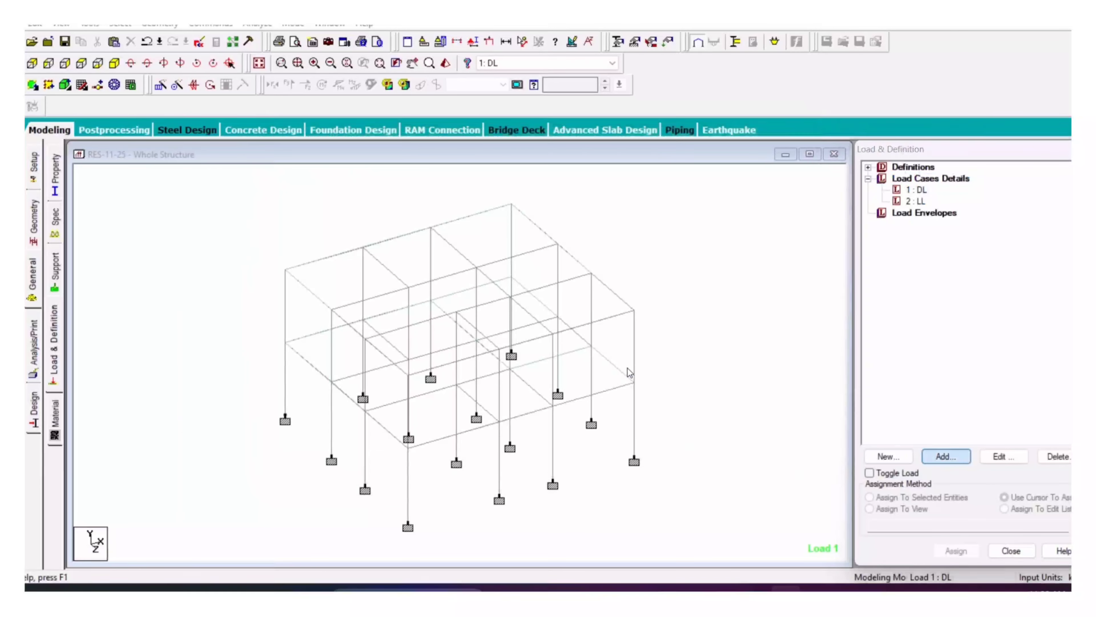
left_click(743, 513)
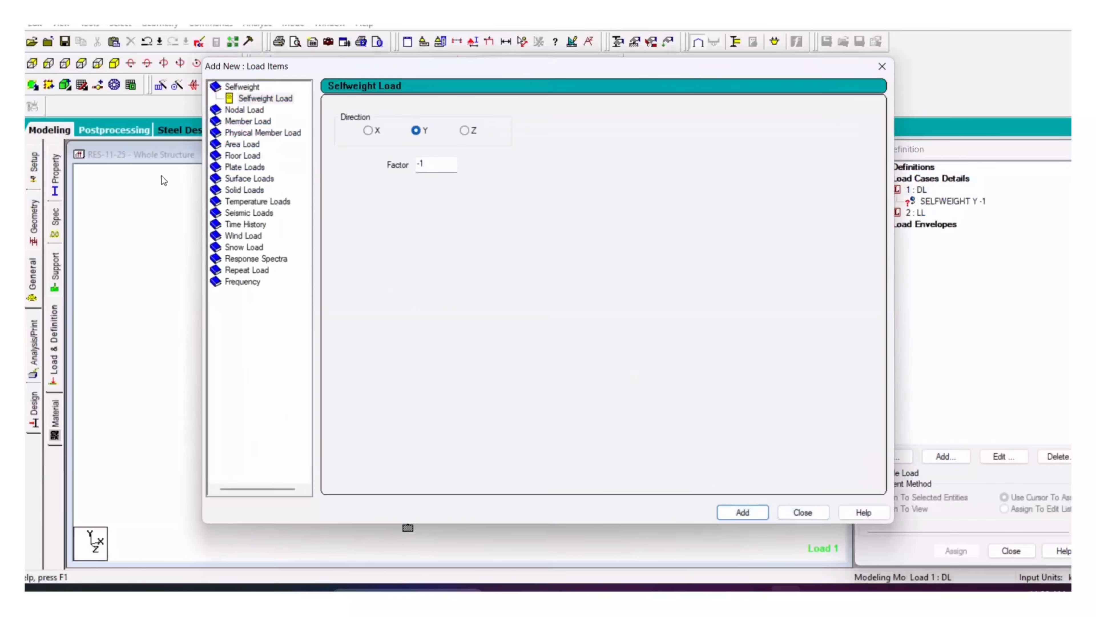
Step: Choose a Uniform Force member load for DL acting in global Y (GY)
left_click(257, 123)
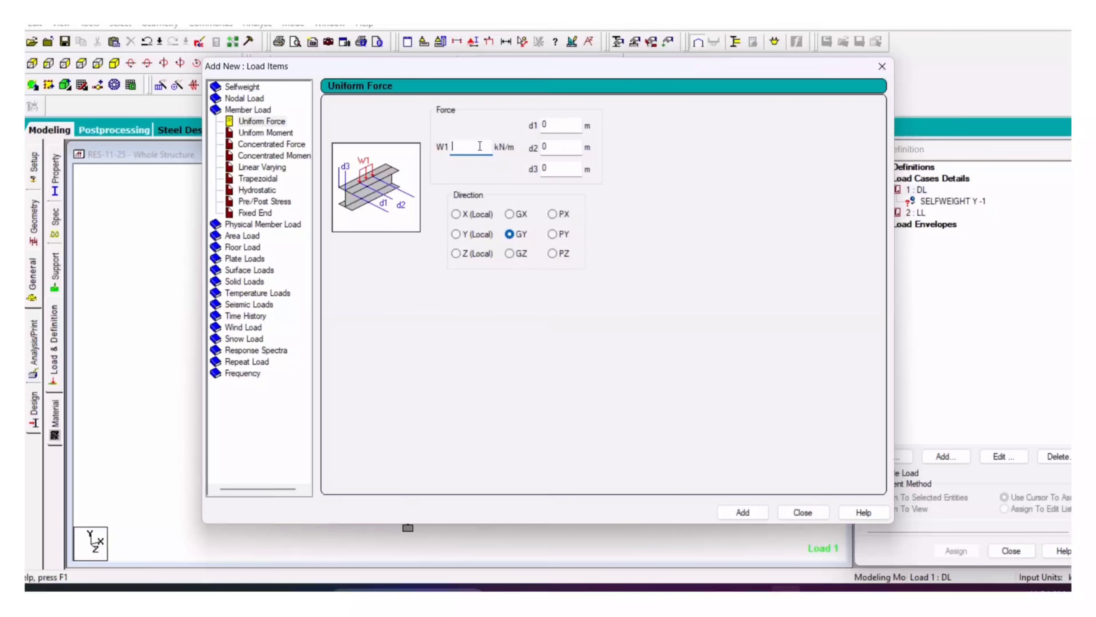
Step: In Calculator, work out 0.23×20×3 = 13.8 and 0.1×20×3.1 = 6.2
key("XF86Calculator")
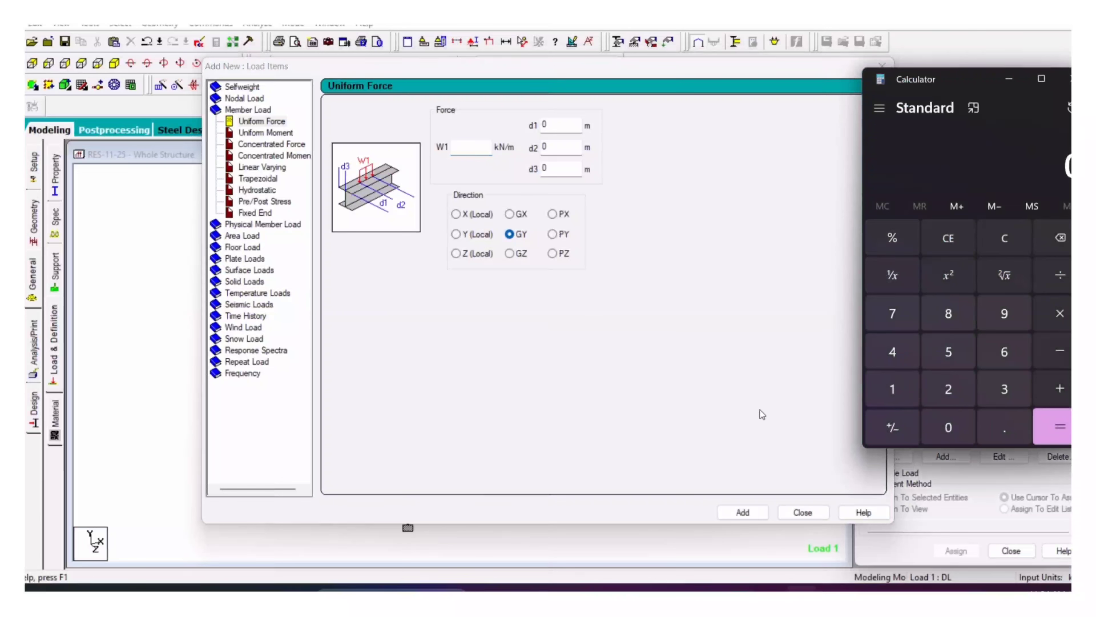
type(".1")
type("20")
key("Return")
key("Return")
key("Escape")
type("0.23*20*3")
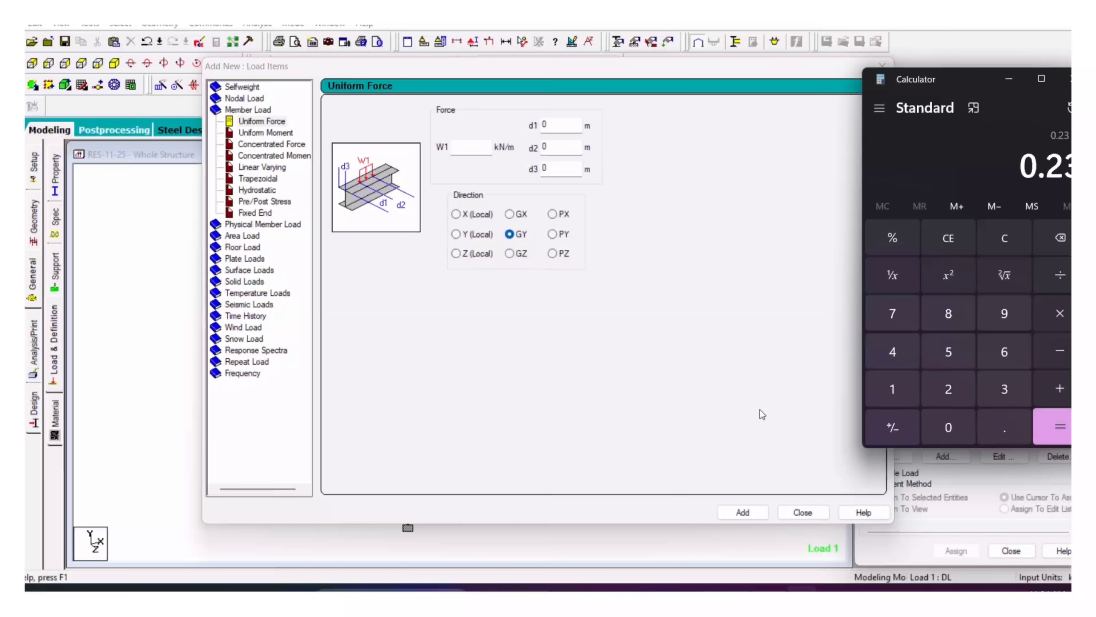
key("Return")
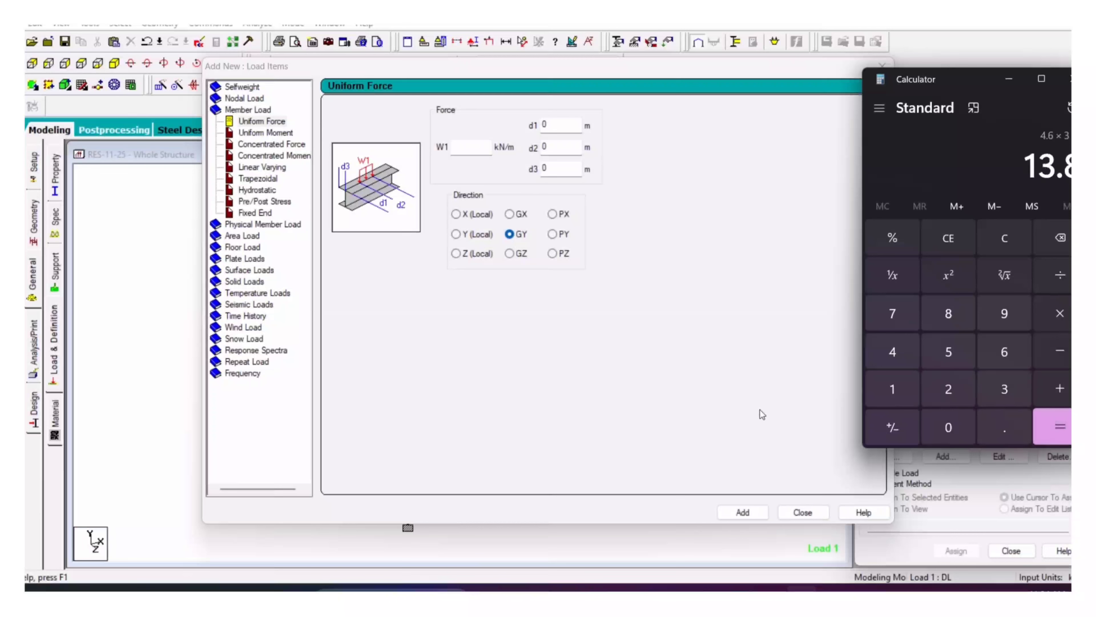
type("0.1")
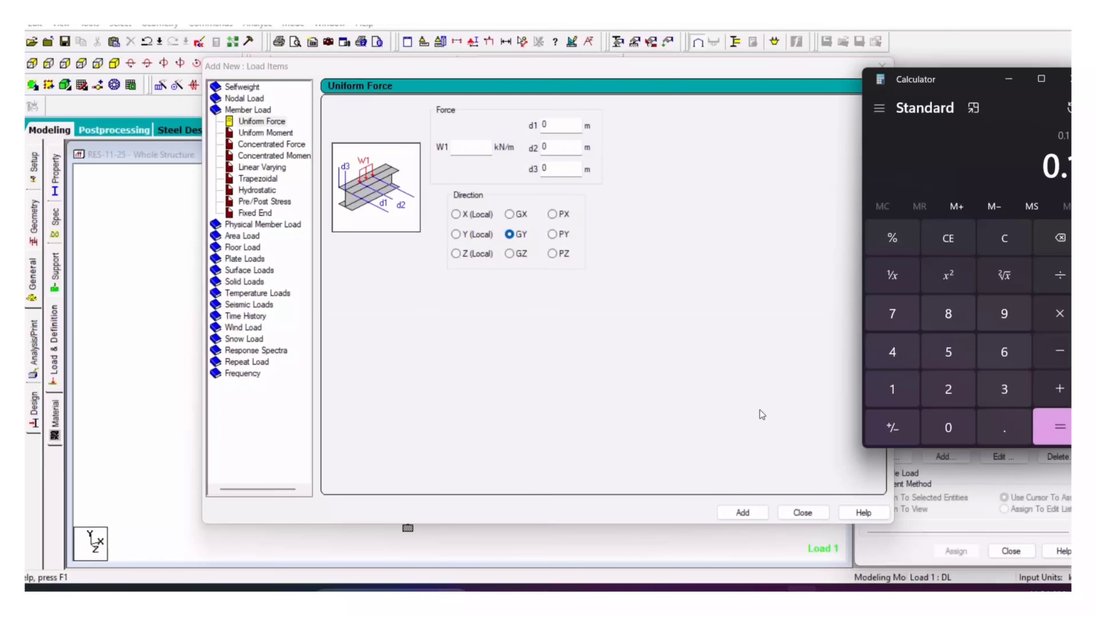
type("*20*")
type("3.1")
key("Return")
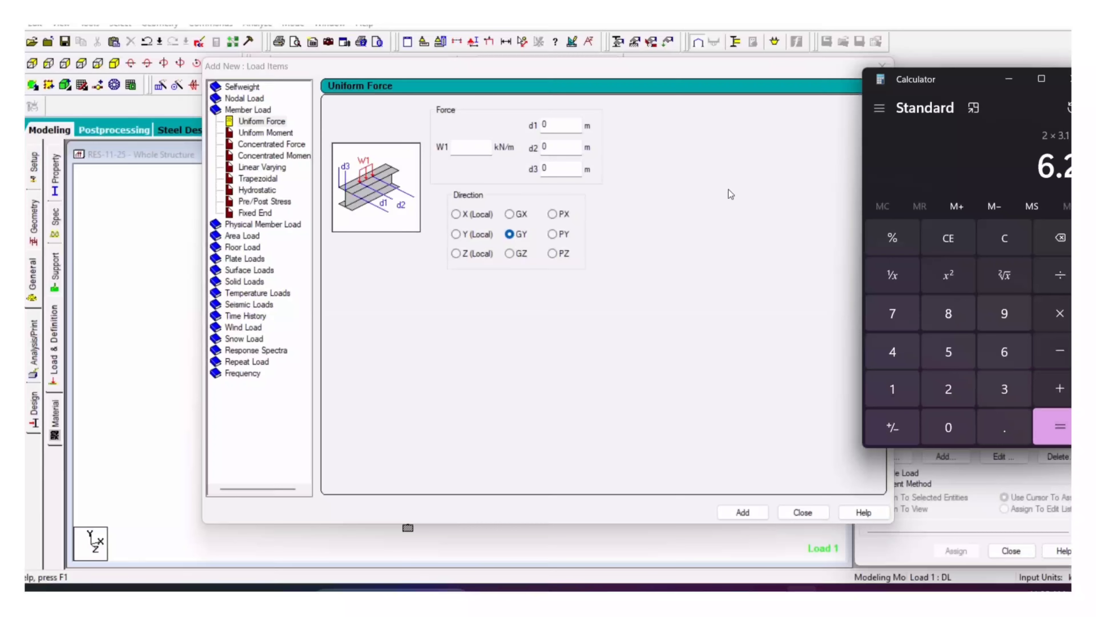
left_click(484, 161)
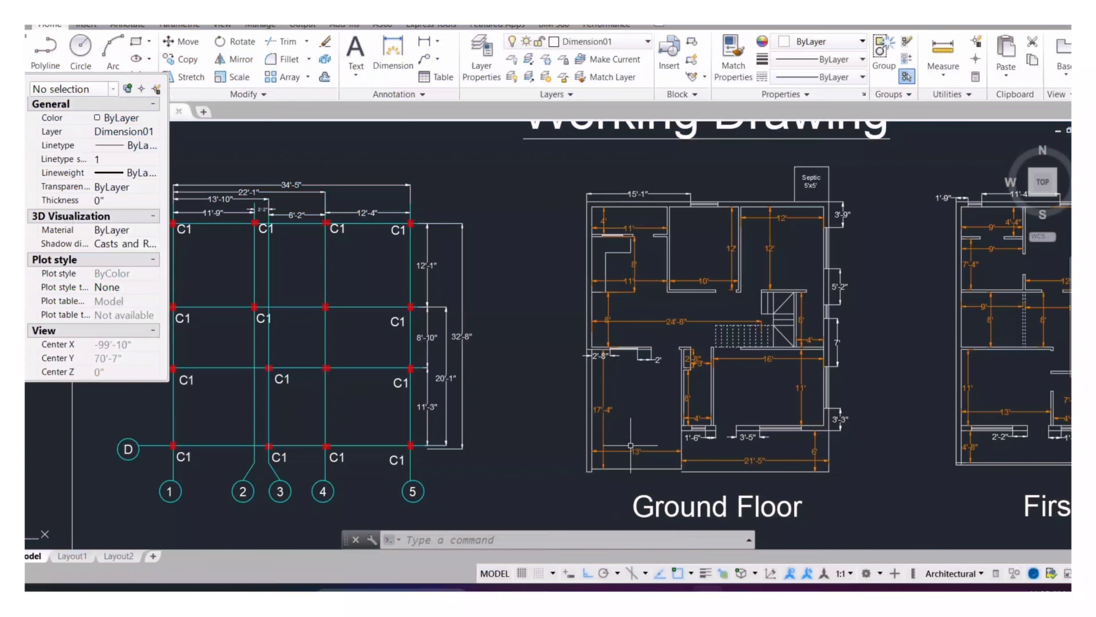
Step: Zoom in on the Ground Floor stairs and measure the 4" wall end with DIMLINEAR
scroll(636, 425, "down", 2)
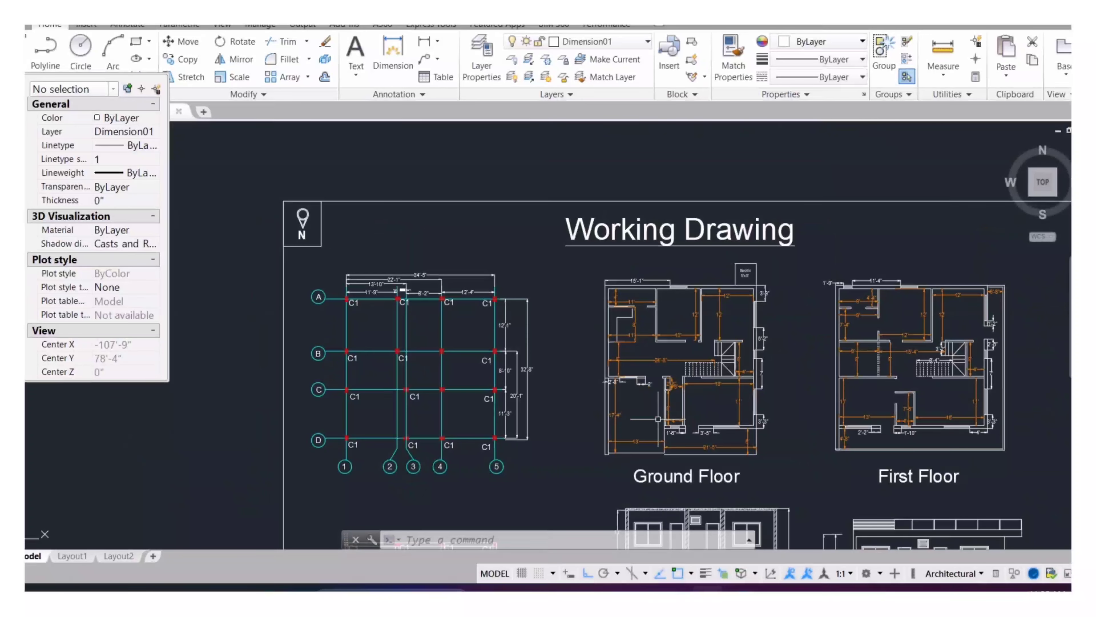
scroll(700, 396, "up", 4)
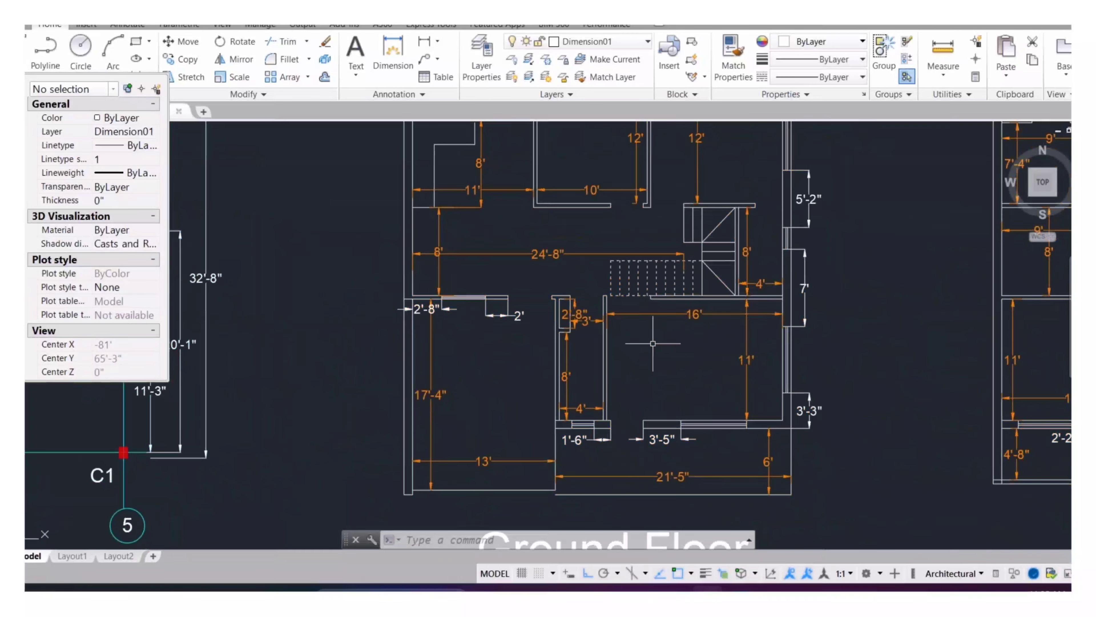
scroll(653, 344, "down", 2)
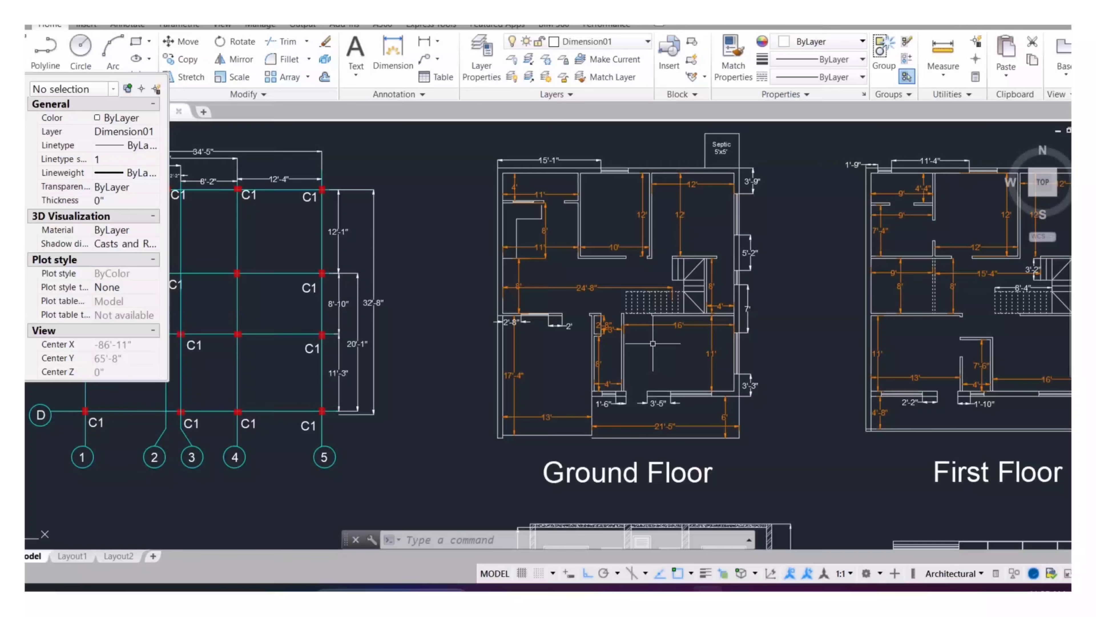
scroll(653, 344, "up", 8)
scroll(664, 350, "down", 2)
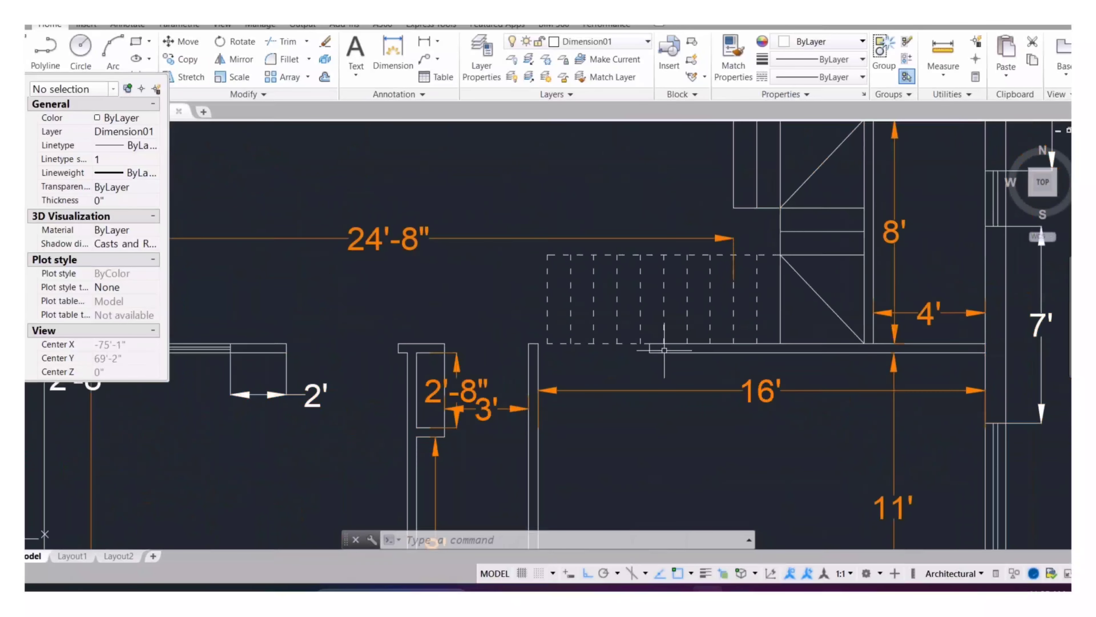
left_click(425, 41)
left_click(398, 344)
left_click(398, 353)
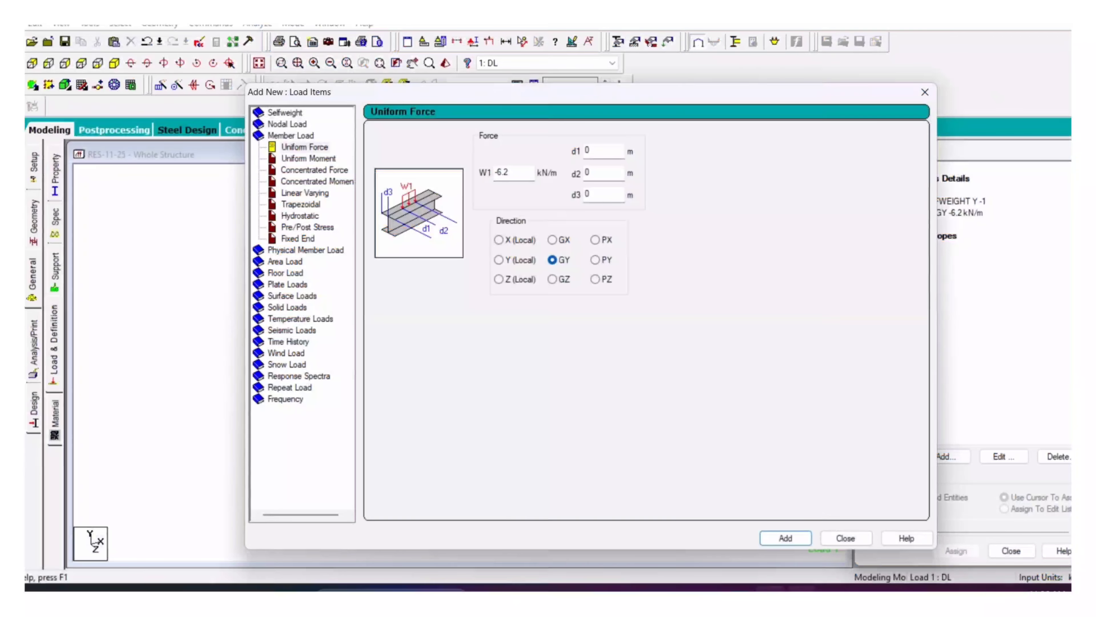
Step: Add a uniform GY load of -13.8 kN/m to load case DL
left_click(802, 588)
type("0")
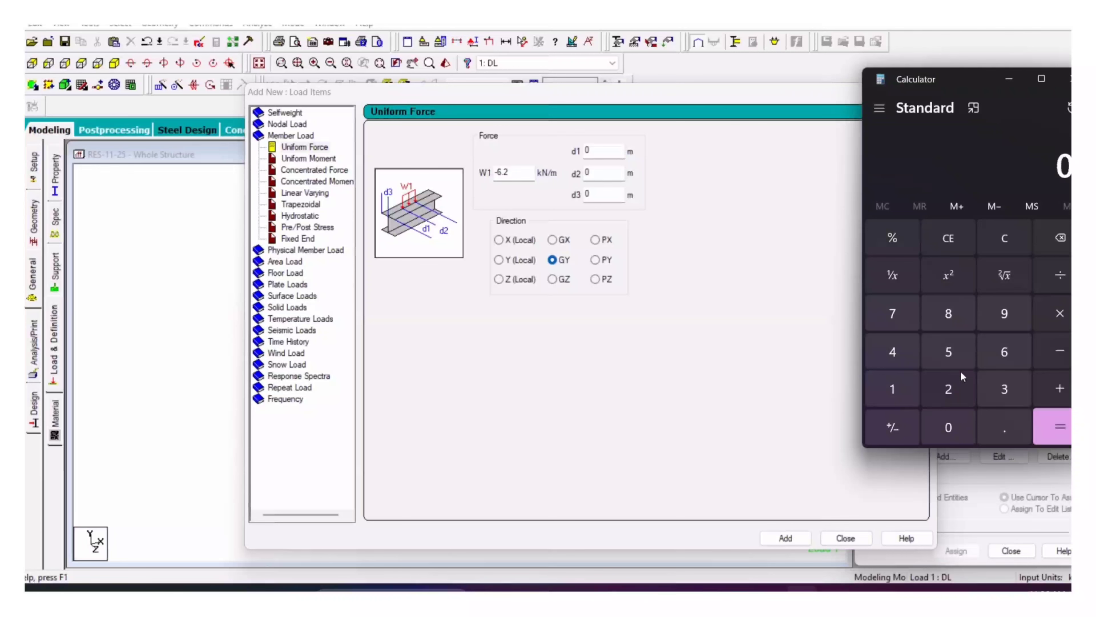
left_click(636, 256)
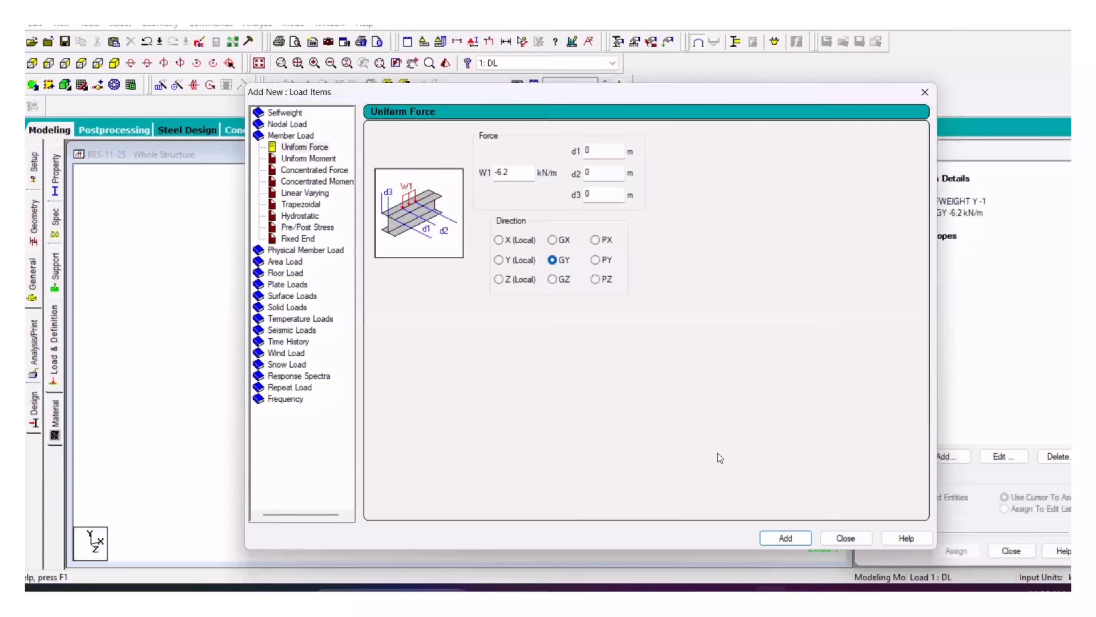
left_click_drag(763, 92, 791, 16)
double_click(530, 97)
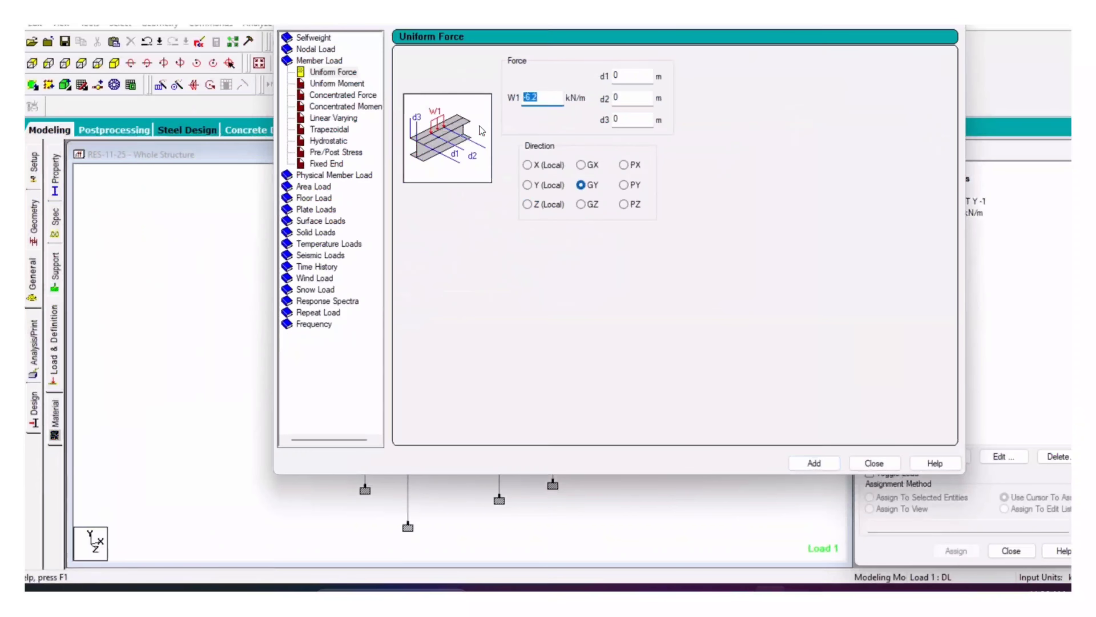
type("-13.")
left_click(814, 463)
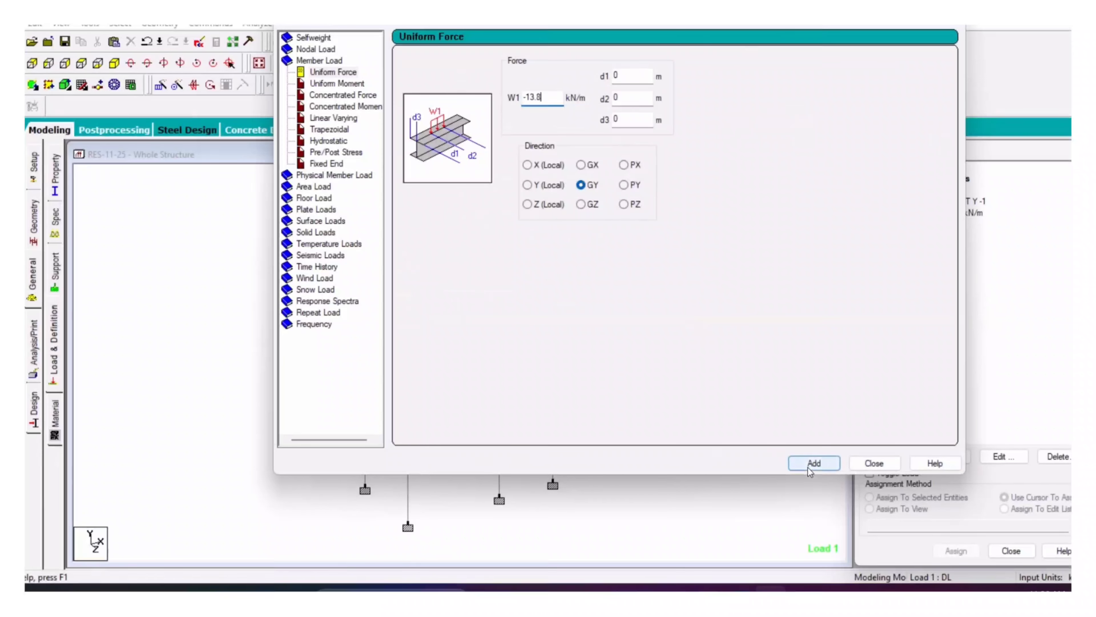
left_click(874, 464)
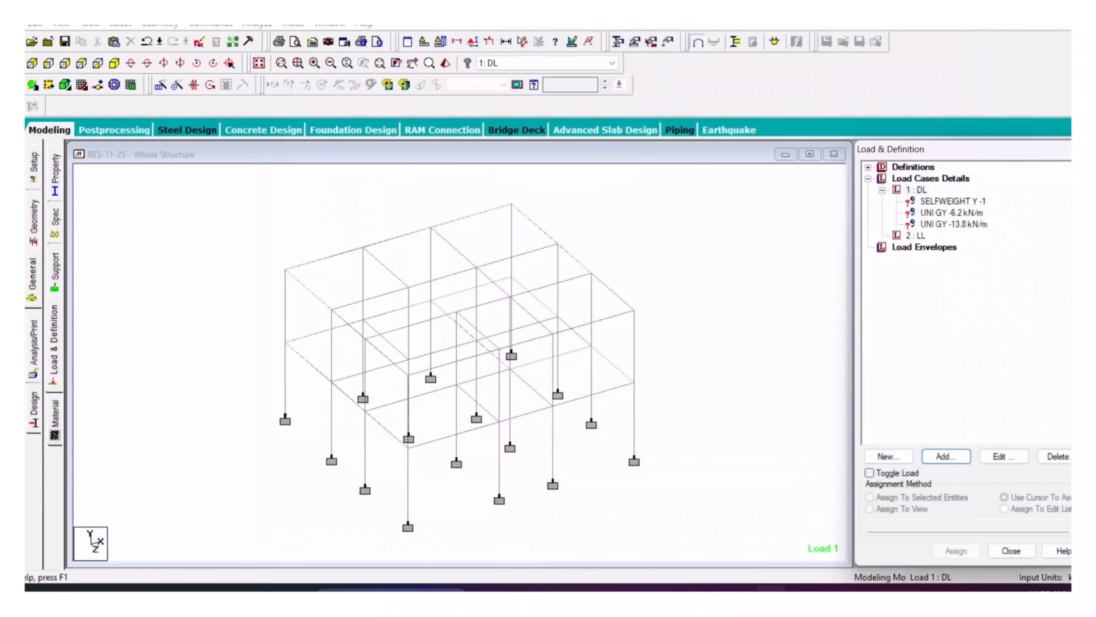
Step: Isolate the first-floor beams in a new view shown in isometric
left_click(32, 62)
left_click_drag(715, 346, 206, 375)
right_click(172, 276)
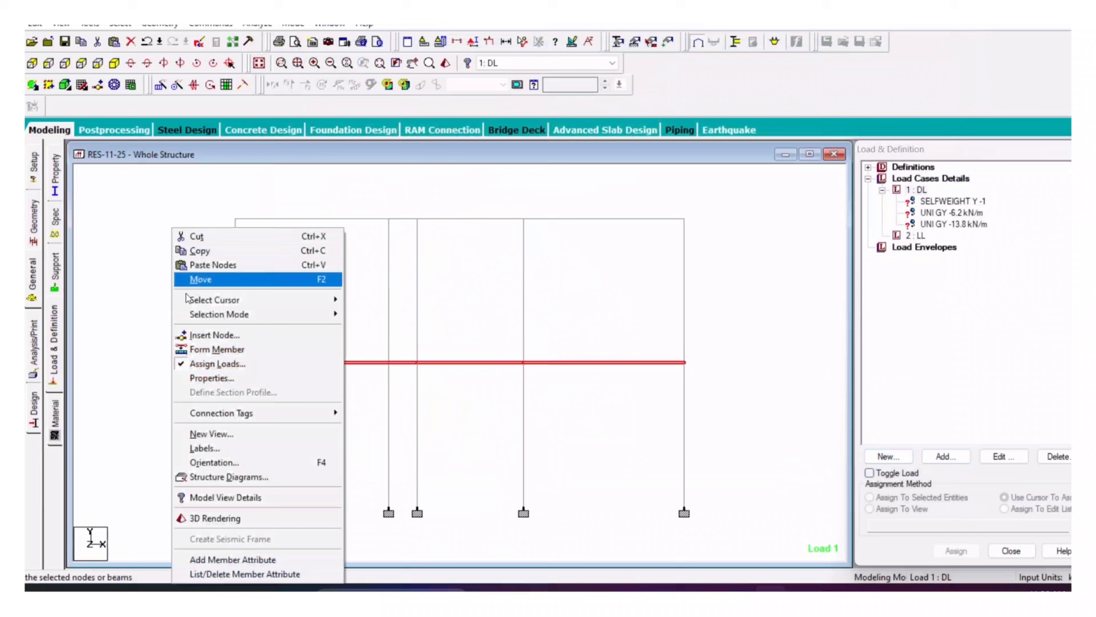
left_click(200, 441)
left_click(638, 279)
left_click(97, 65)
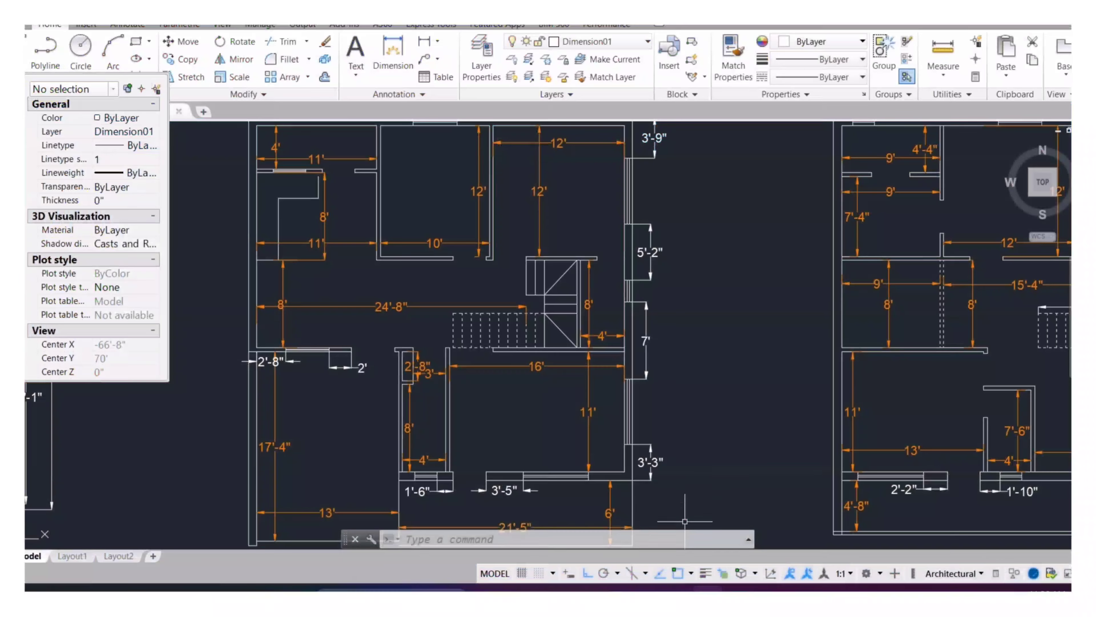
mouse_move(247, 351)
middle_mouse_down()
mouse_move(555, 400)
mouse_move(537, 409)
middle_mouse_up()
scroll(537, 409, "down", 2)
scroll(703, 399, "up", 5)
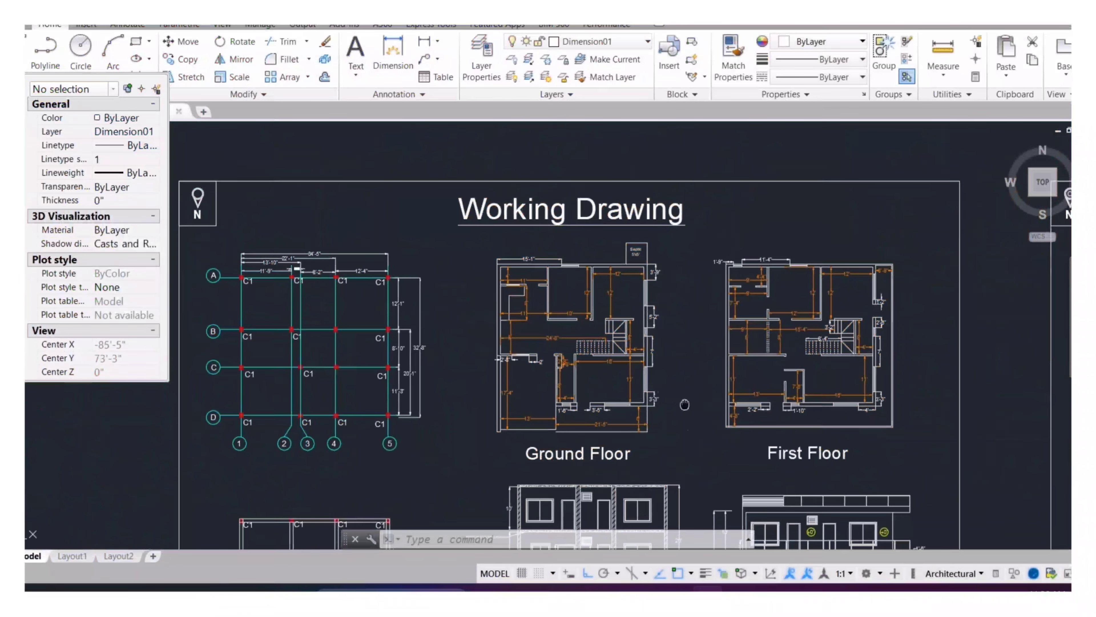
middle_click_drag(705, 394, 698, 395)
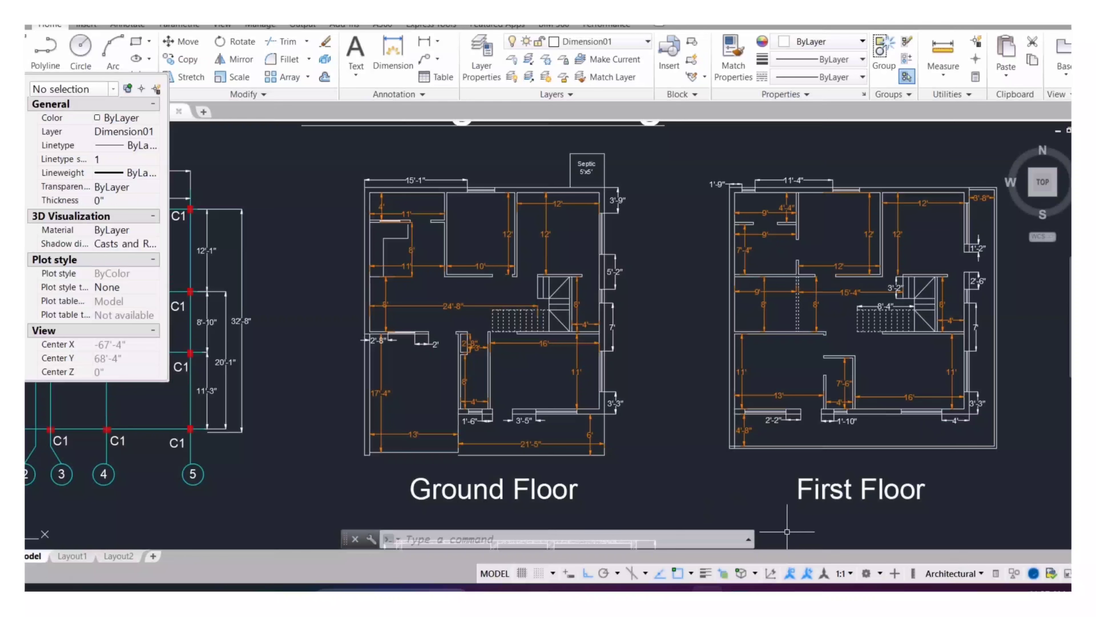
mouse_move(739, 588)
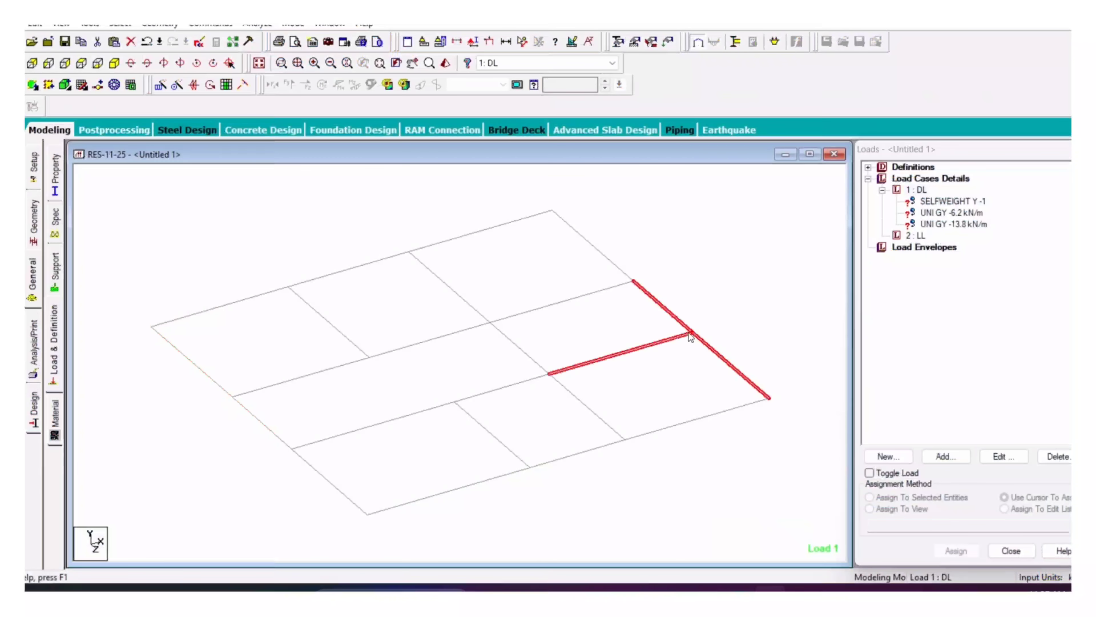
Step: Assign the selfweight load to all members in the view
left_click(951, 202)
left_click(902, 509)
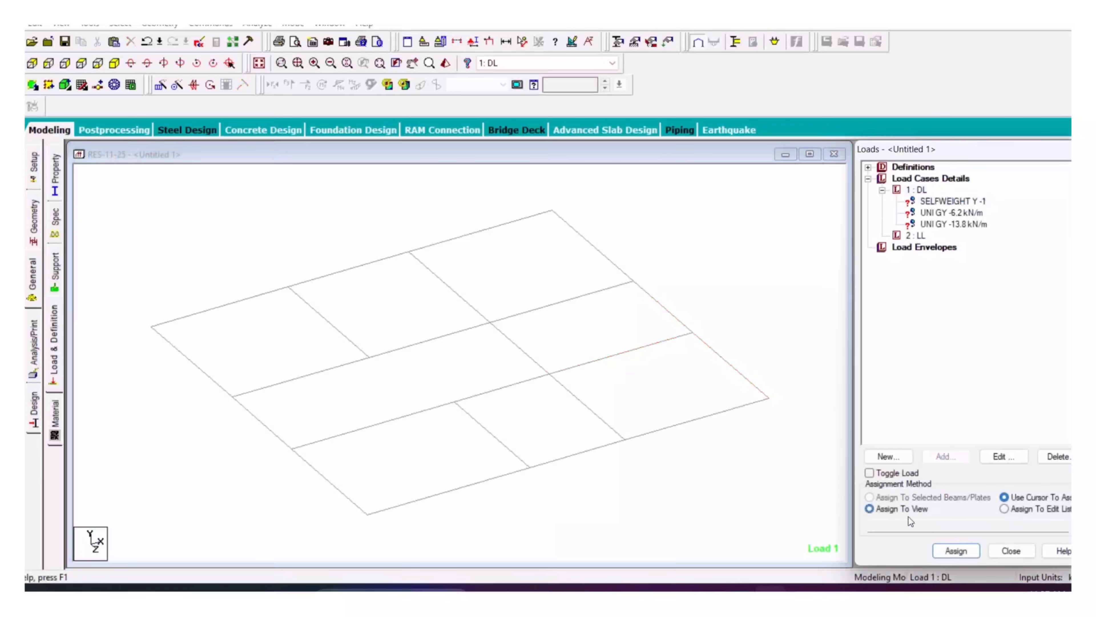
left_click(957, 551)
left_click(996, 388)
Step: Select all the perimeter edge beams of the first floor
left_click(939, 213)
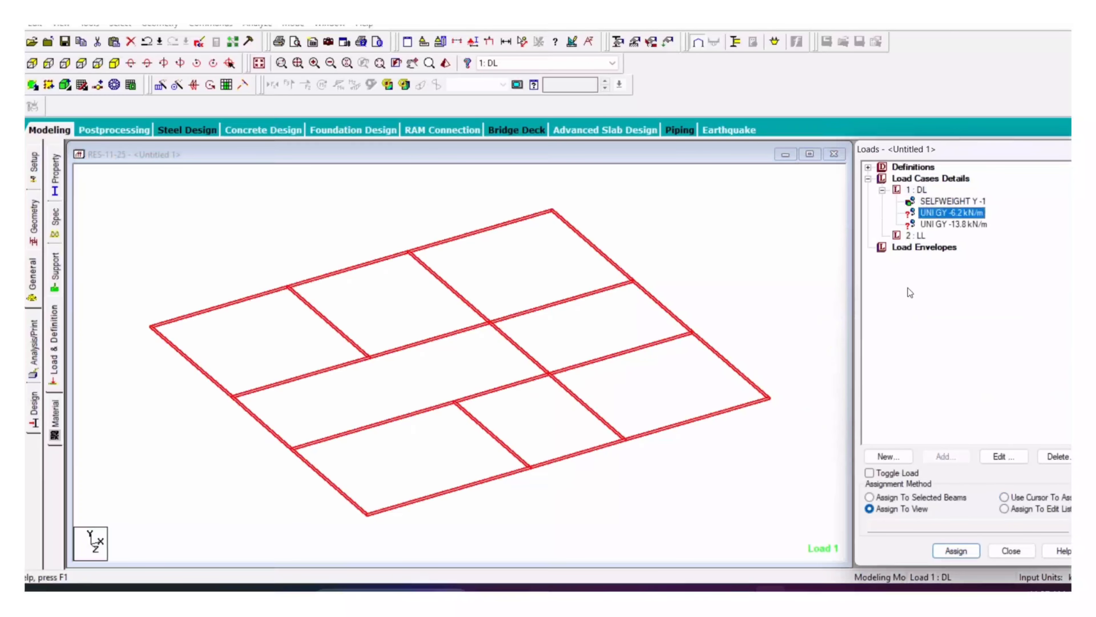
left_click(830, 284)
left_click(181, 353)
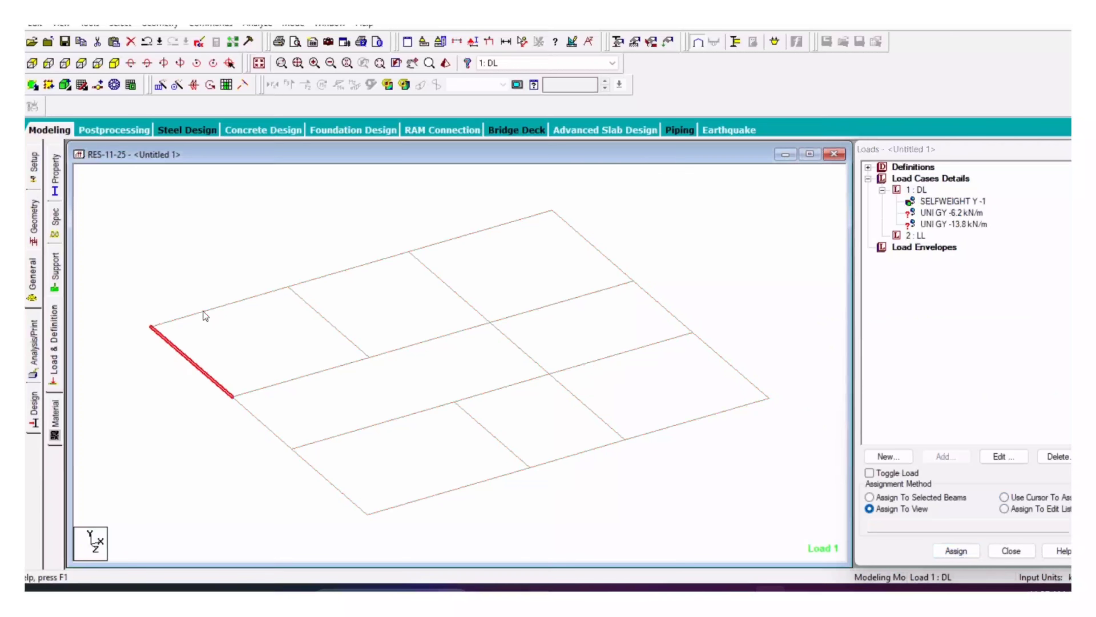
left_click(204, 311, "ctrl")
left_click(349, 269, "ctrl")
left_click(487, 230, "ctrl")
left_click(682, 322, "ctrl")
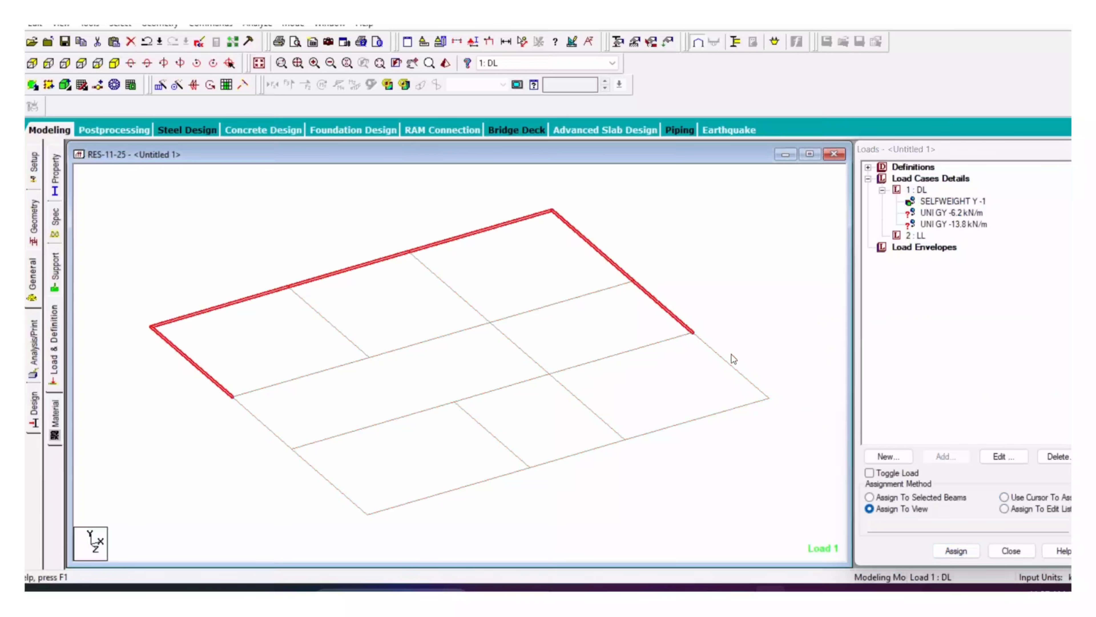
left_click(730, 365, "ctrl")
left_click(705, 417, "ctrl")
left_click(579, 454, "ctrl")
left_click(455, 488, "ctrl")
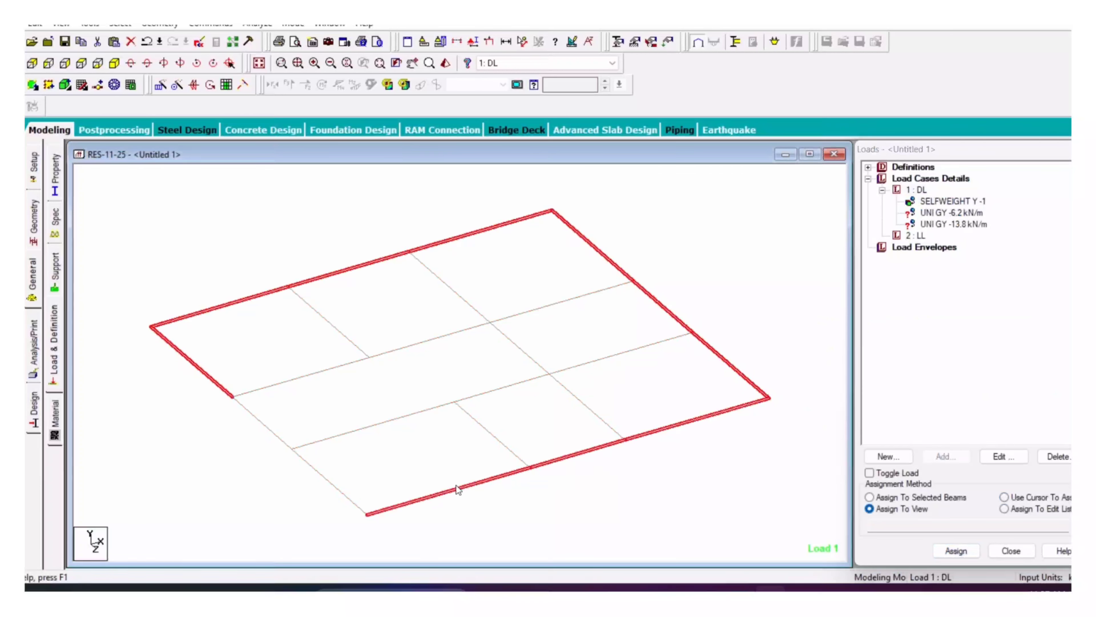
Step: Assign the -6.2 kN/m and -13.8 kN/m uniform loads to the selected edge beams
left_click(945, 212)
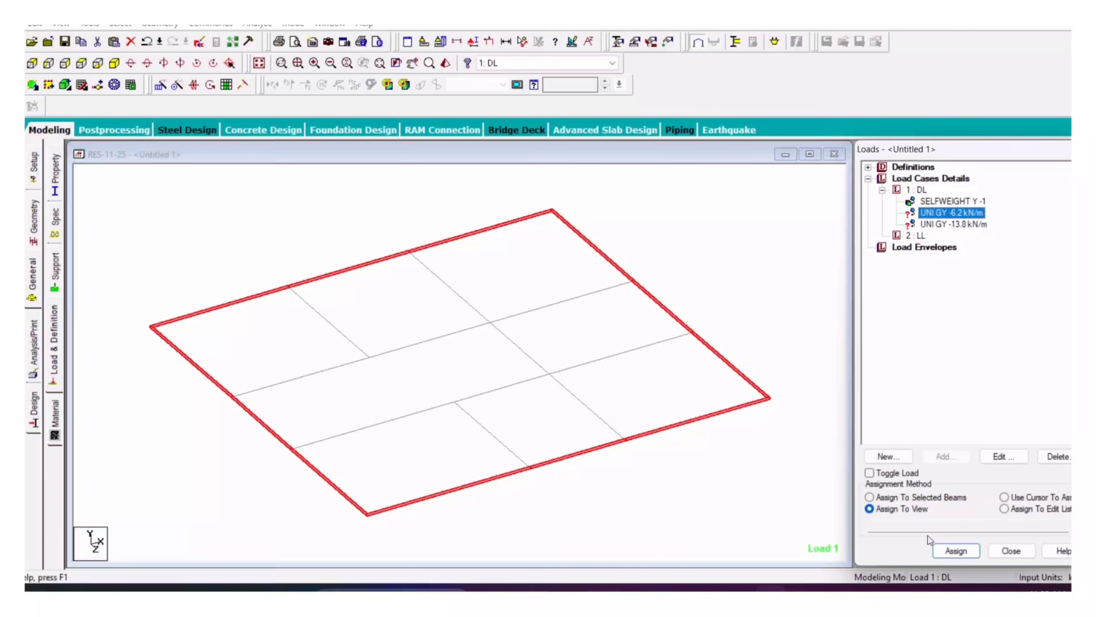
left_click(956, 551)
left_click(988, 392)
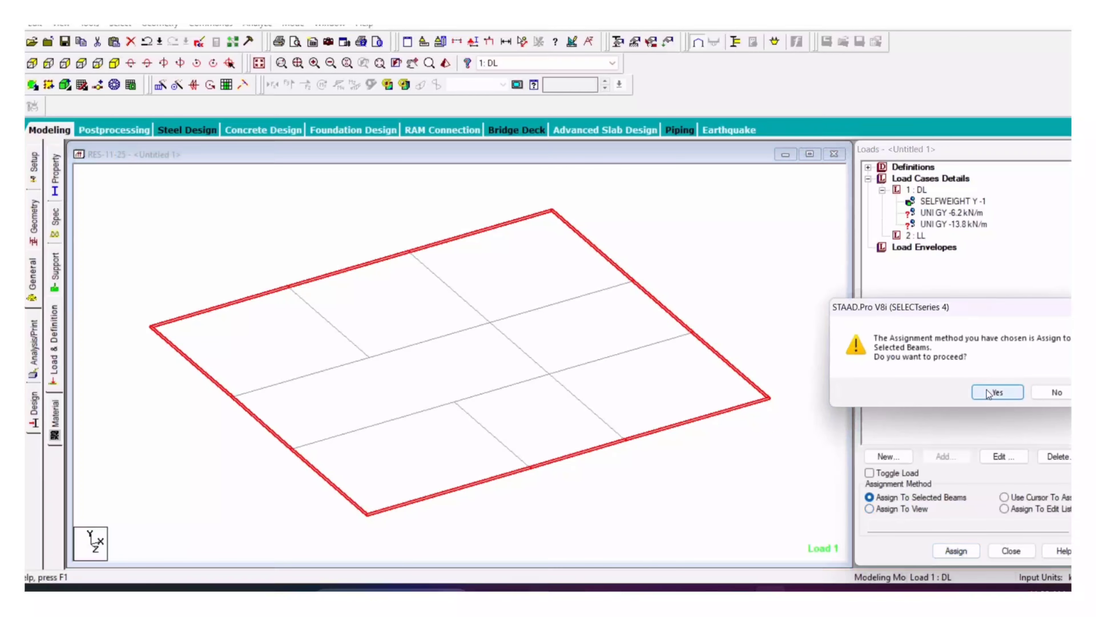
left_click(977, 224)
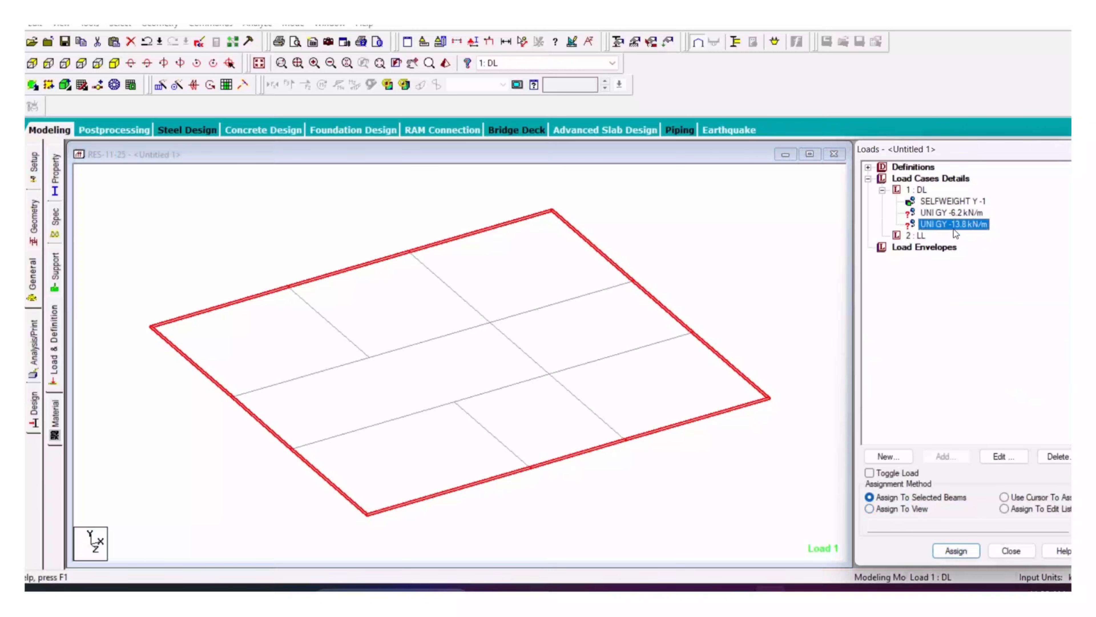
left_click(957, 551)
left_click(988, 391)
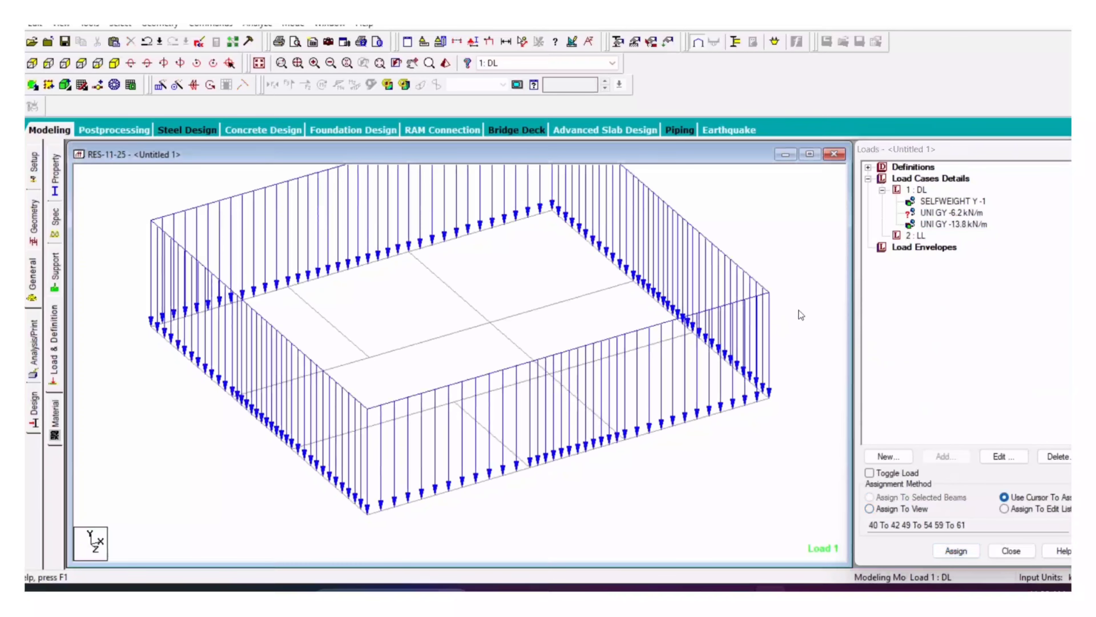
Step: Apply the -6.2 kN/m uniform GY load to the ten interior floor beams
left_click(967, 213)
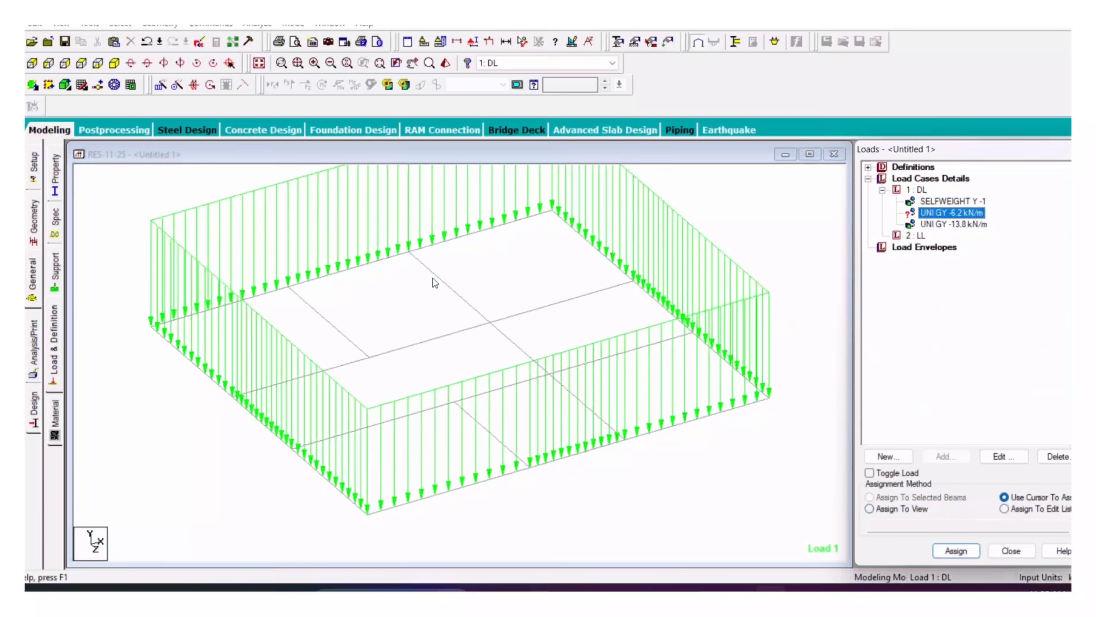
left_click(331, 325)
left_click(460, 296)
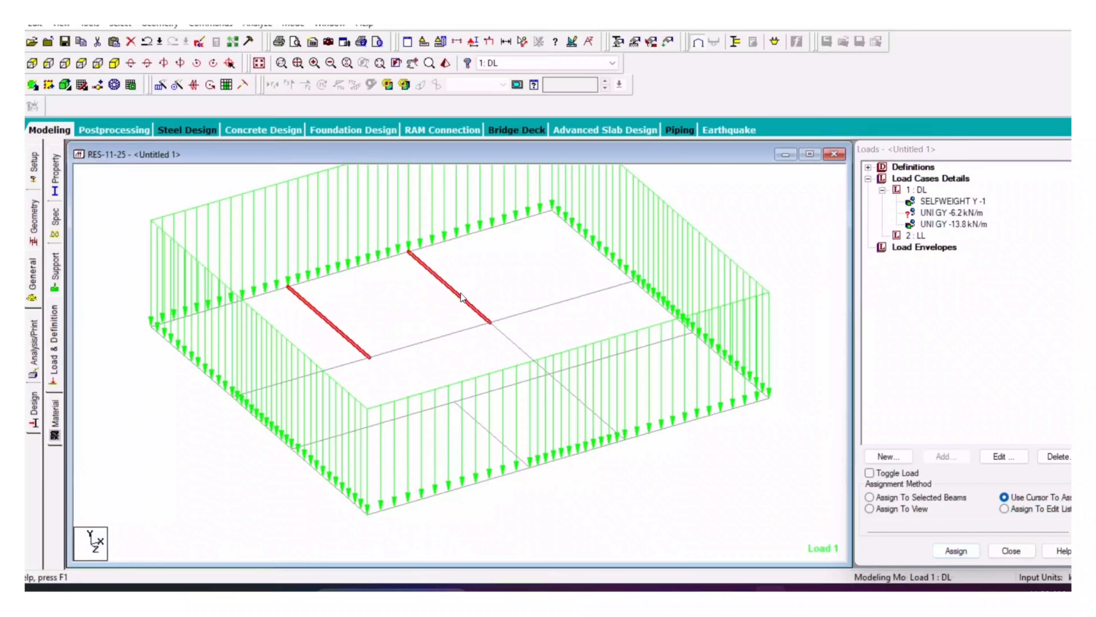
left_click(523, 315)
left_click(414, 344)
left_click(331, 367)
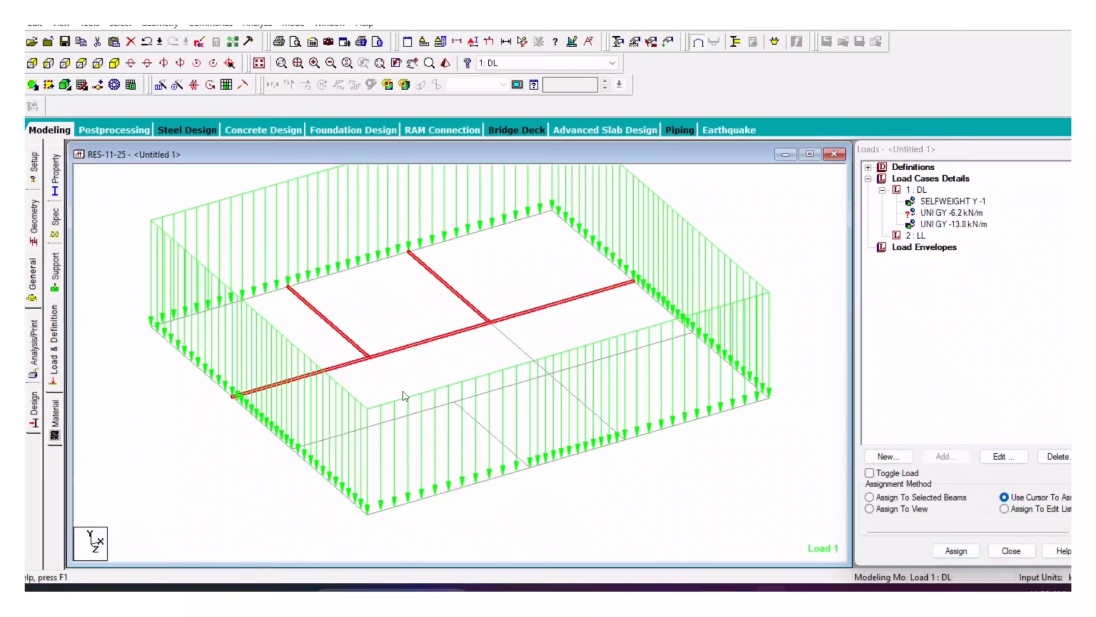
left_click(432, 409)
left_click(580, 401)
left_click(516, 384)
left_click(599, 359)
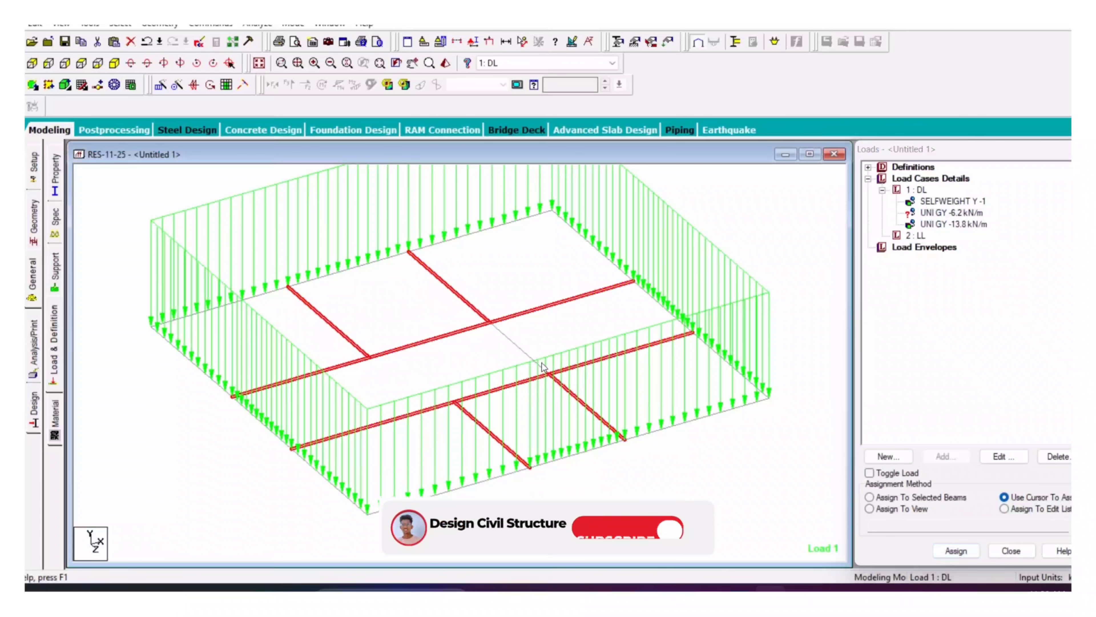
left_click(519, 349)
left_click(953, 215)
left_click(956, 551)
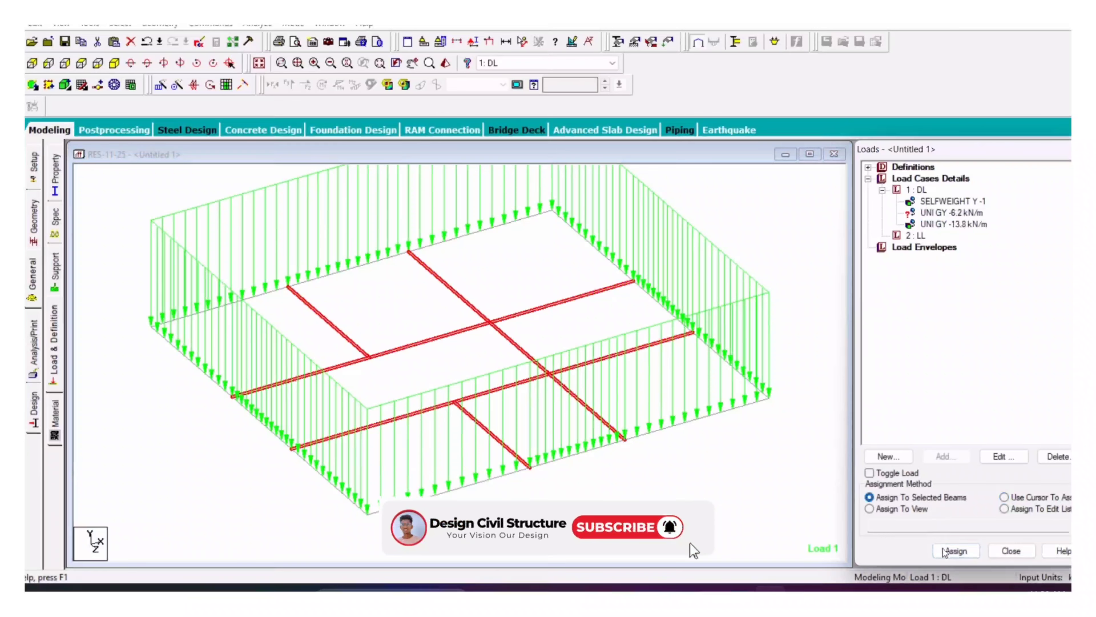
left_click(1001, 390)
Step: Review the loaded frame, then isolate the first-floor beams in a new isometric view
left_click(259, 64)
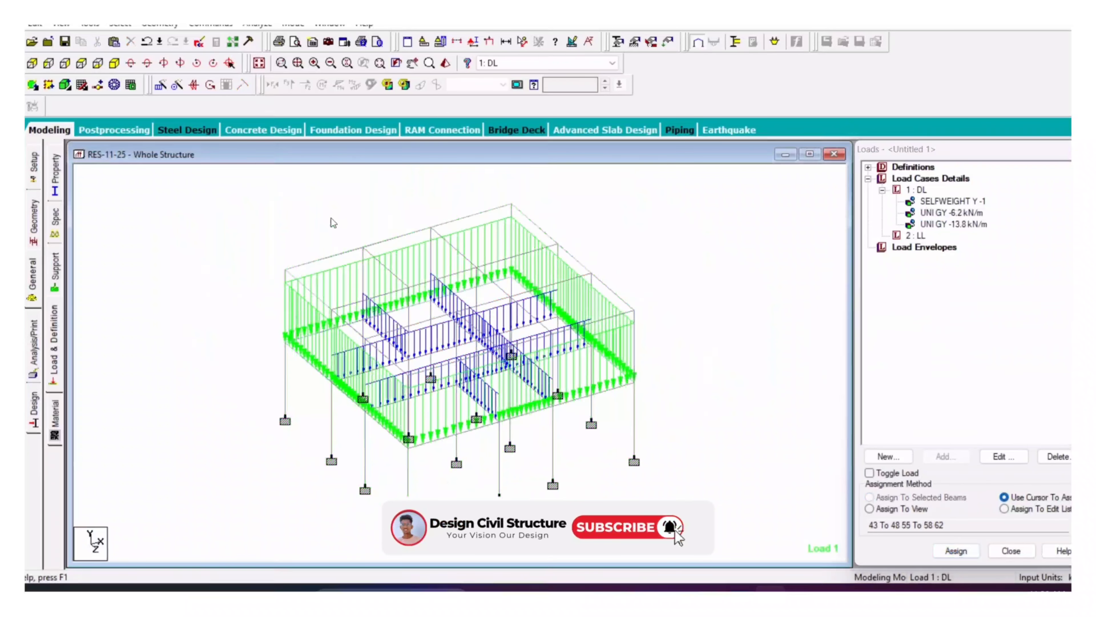
left_click(17, 63)
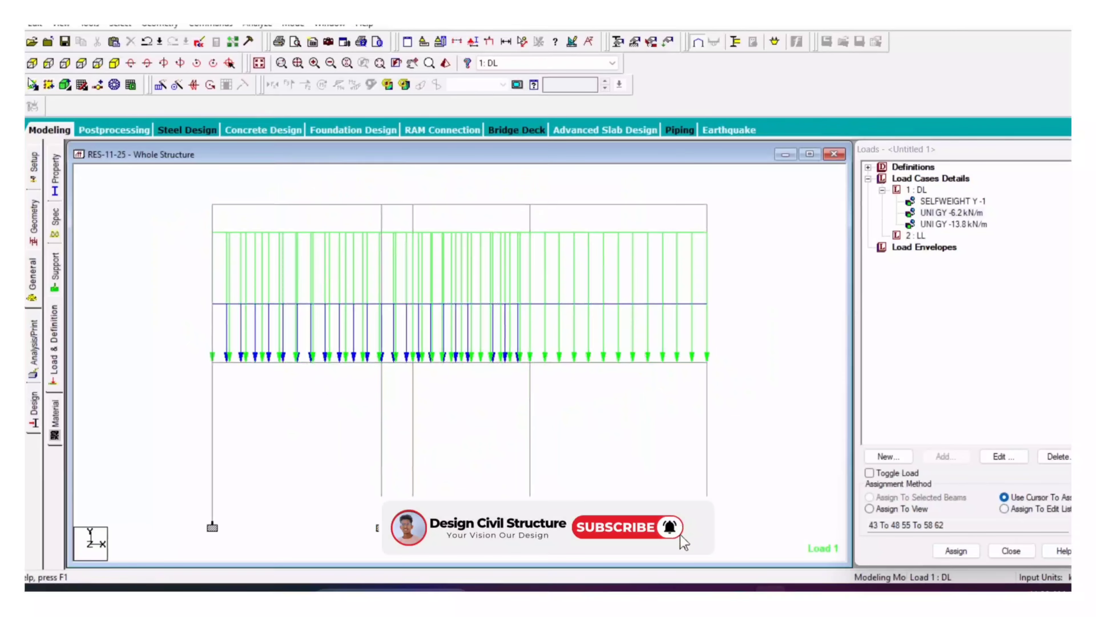
left_click(113, 63)
left_click(76, 62)
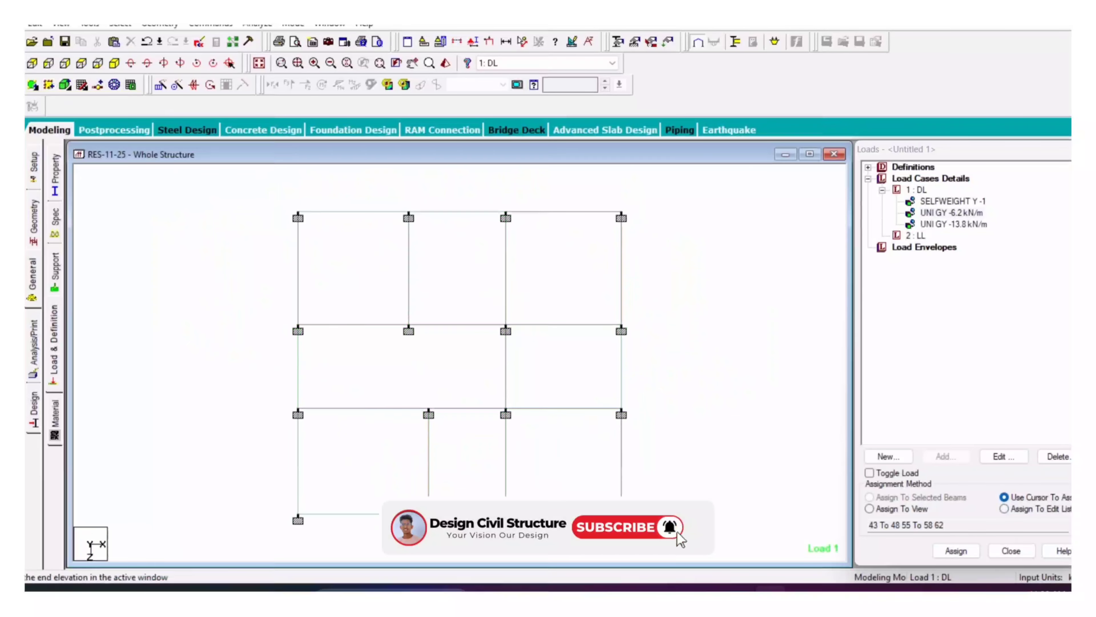
left_click(17, 63)
left_click_drag(713, 353, 174, 371)
right_click(174, 370)
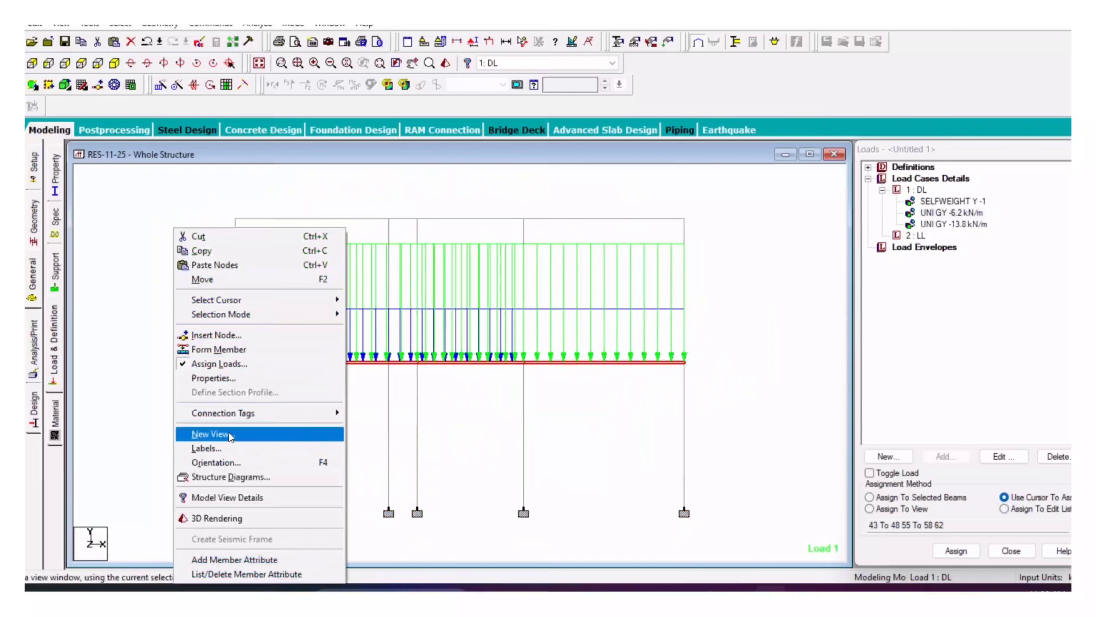
left_click(198, 432)
left_click(612, 282)
left_click(114, 63)
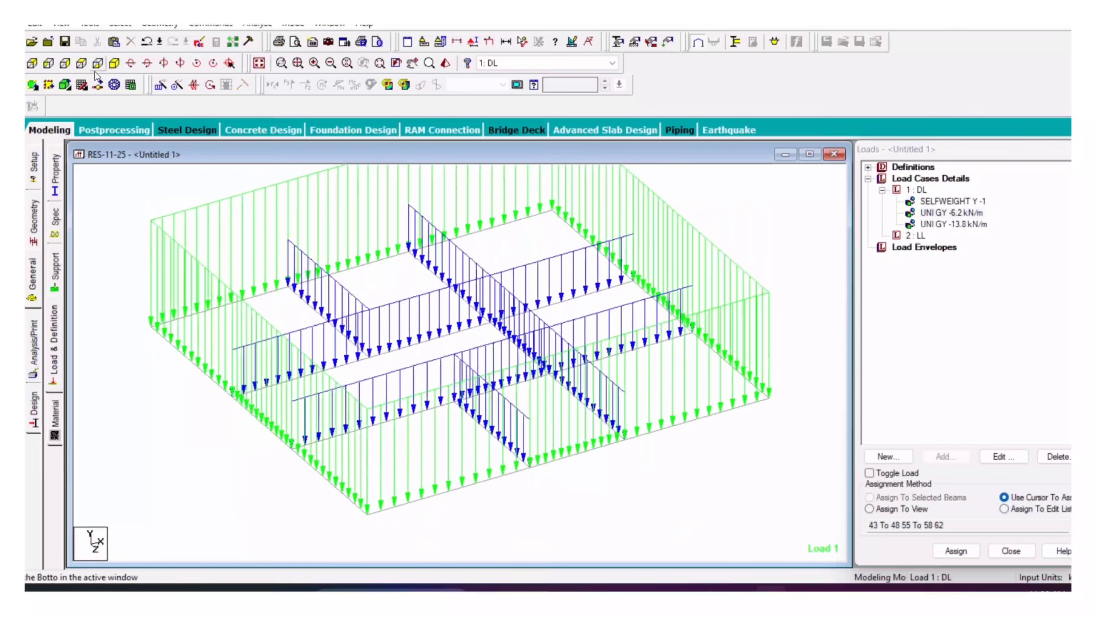
Step: Copy the four front-edge floor nodes and paste them offset 1.2 m in Z
left_click(33, 218)
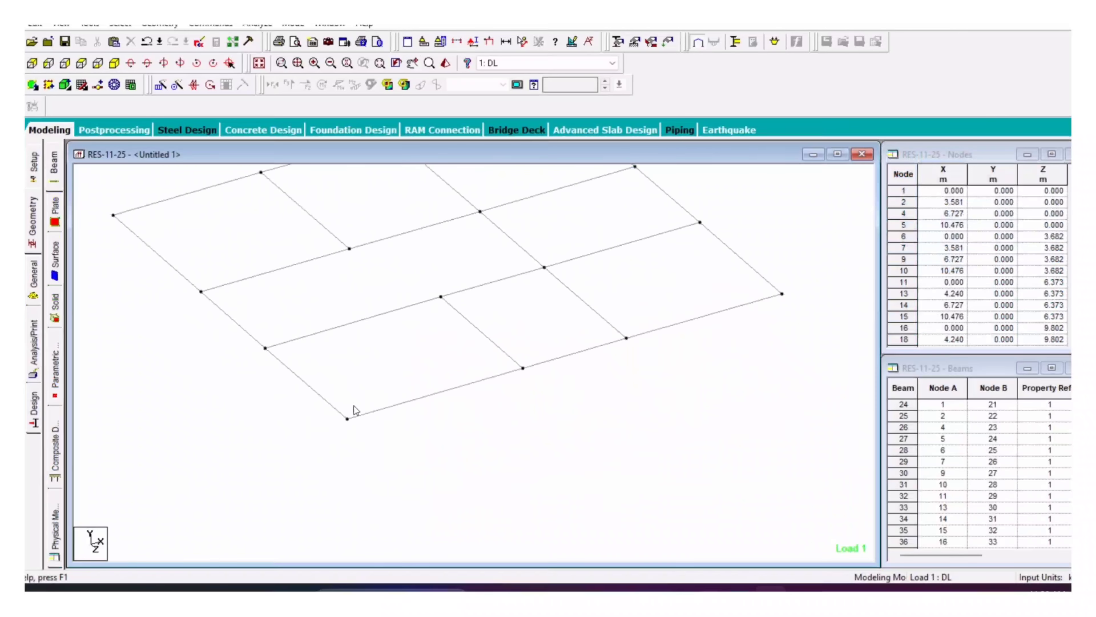
left_click(348, 418)
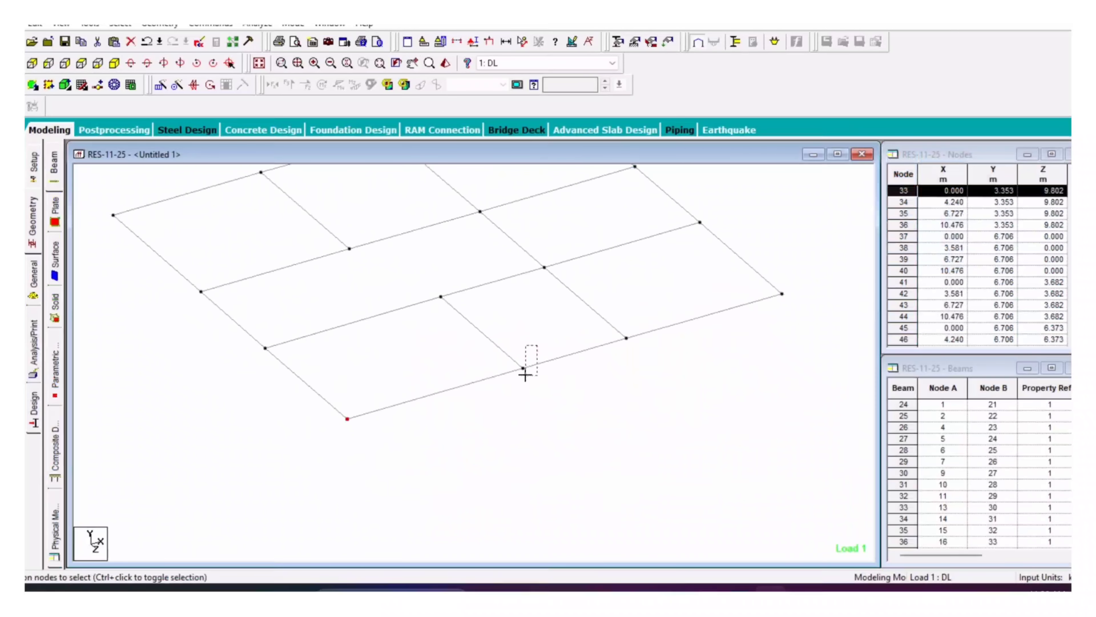
left_click_drag(526, 375, 521, 377, "ctrl")
left_click(627, 338, "ctrl")
left_click(782, 294, "ctrl")
right_click(788, 250)
left_click(818, 273)
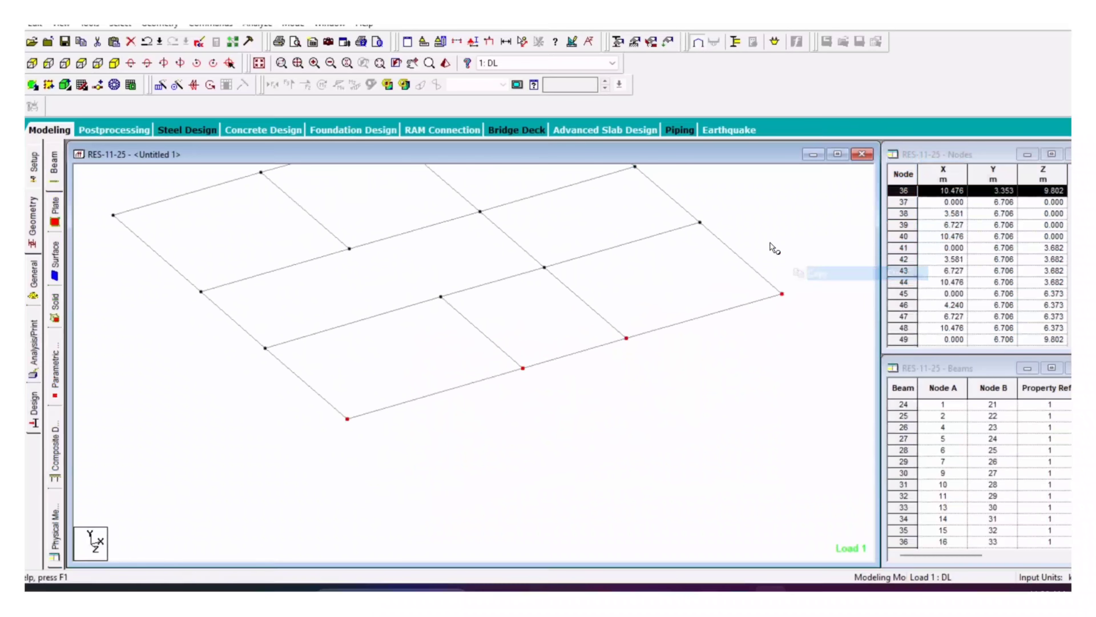
right_click(770, 243)
left_click(818, 282)
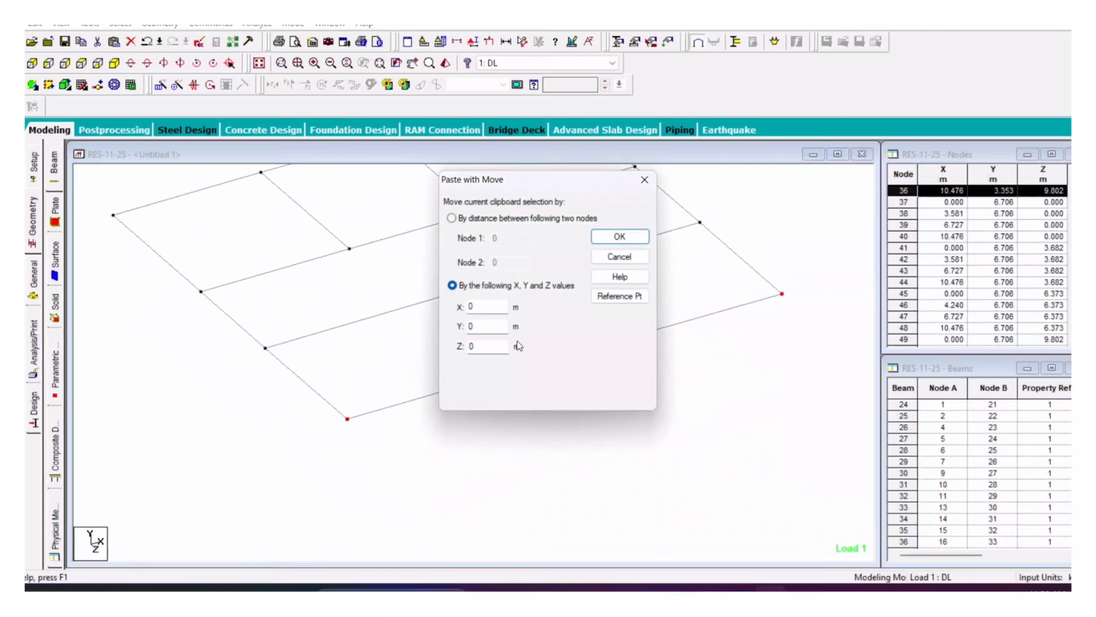
left_click_drag(489, 346, 444, 346)
type("1.2")
left_click(620, 236)
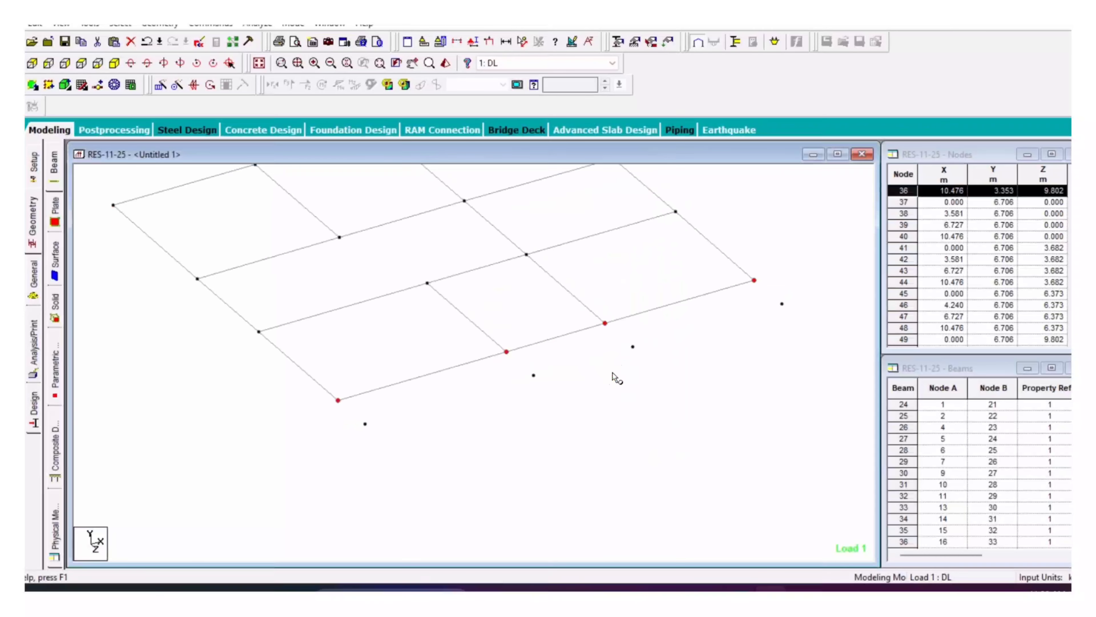
Step: Connect the pasted nodes to the floor with beams along Z, creating 4 members
left_click(633, 347, "ctrl")
left_click(534, 375, "ctrl")
left_click(365, 424, "ctrl")
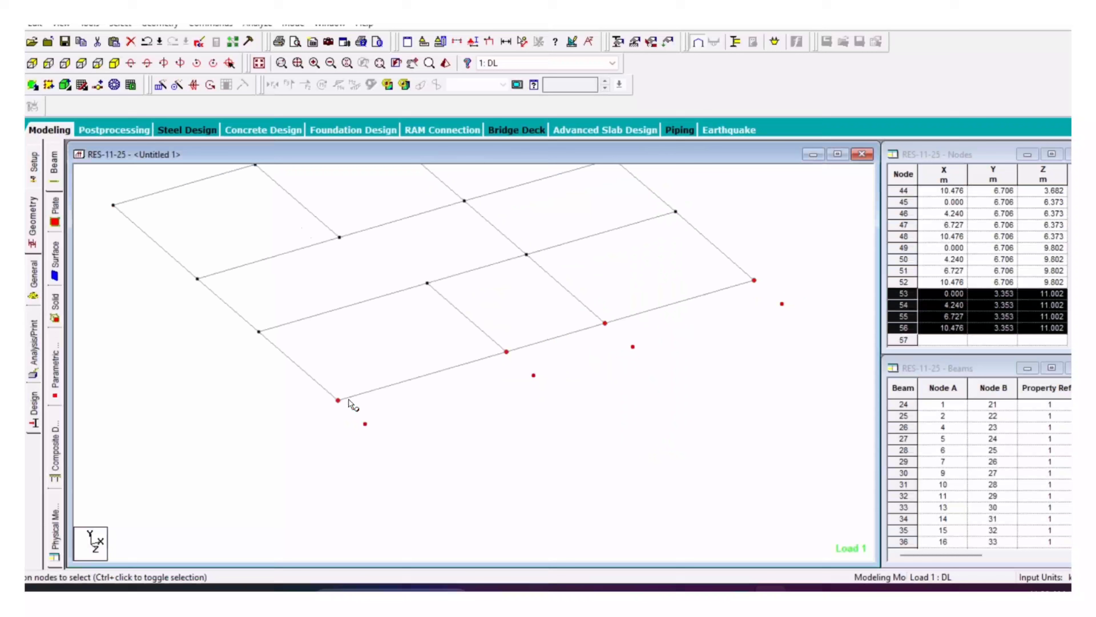
left_click(165, 26)
mouse_move(181, 155)
left_click(340, 174)
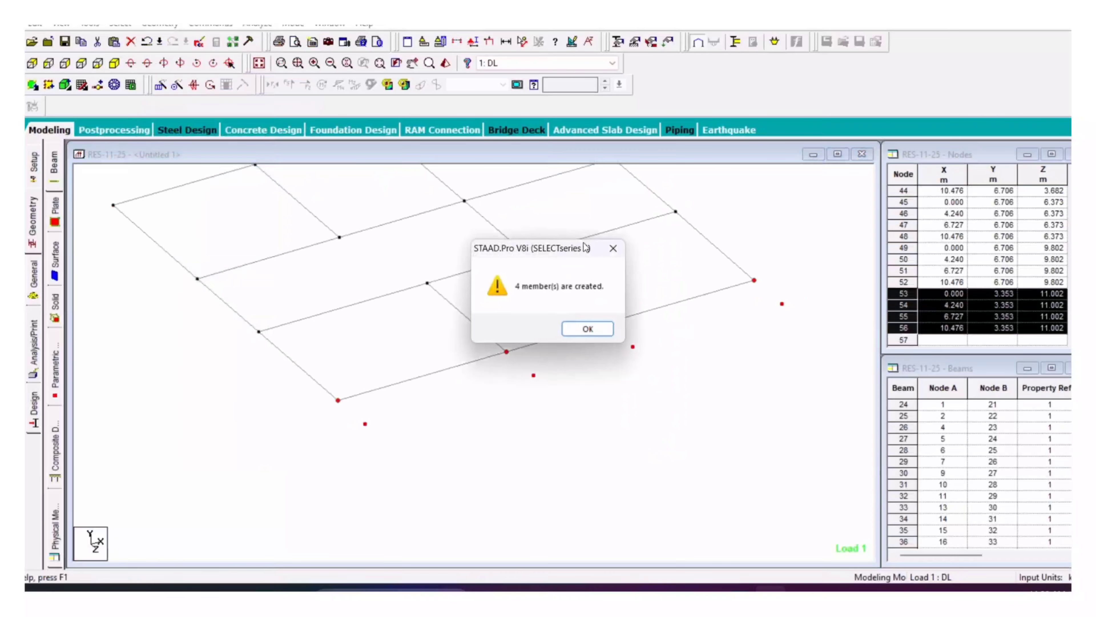
left_click(588, 329)
Step: Select two right-edge nodes of the floor grid
left_click(709, 297)
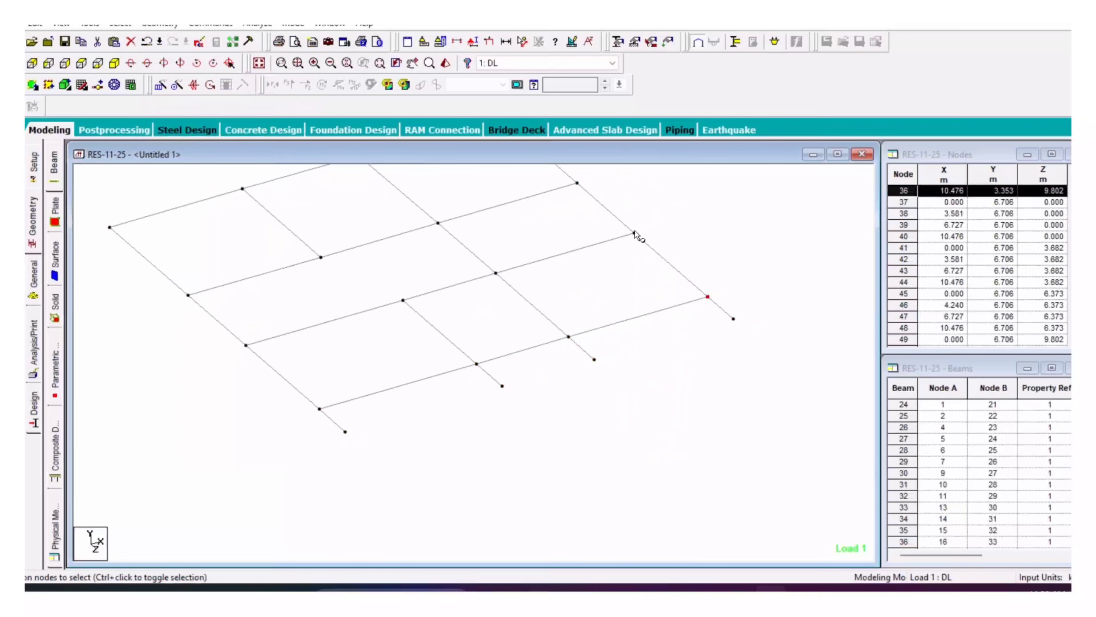
left_click(634, 233)
middle_click_drag(627, 292, 586, 378)
Step: Copy the right-edge nodes and paste them 1.5 m further along X
left_click(667, 382, "ctrl")
left_click(536, 269, "ctrl")
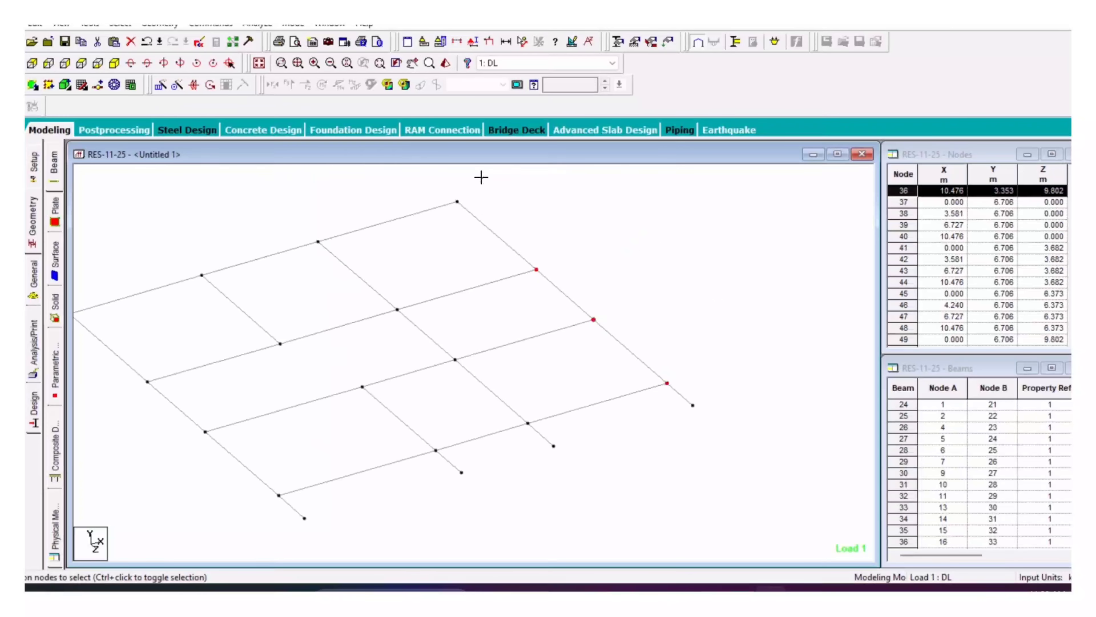
right_click(523, 202)
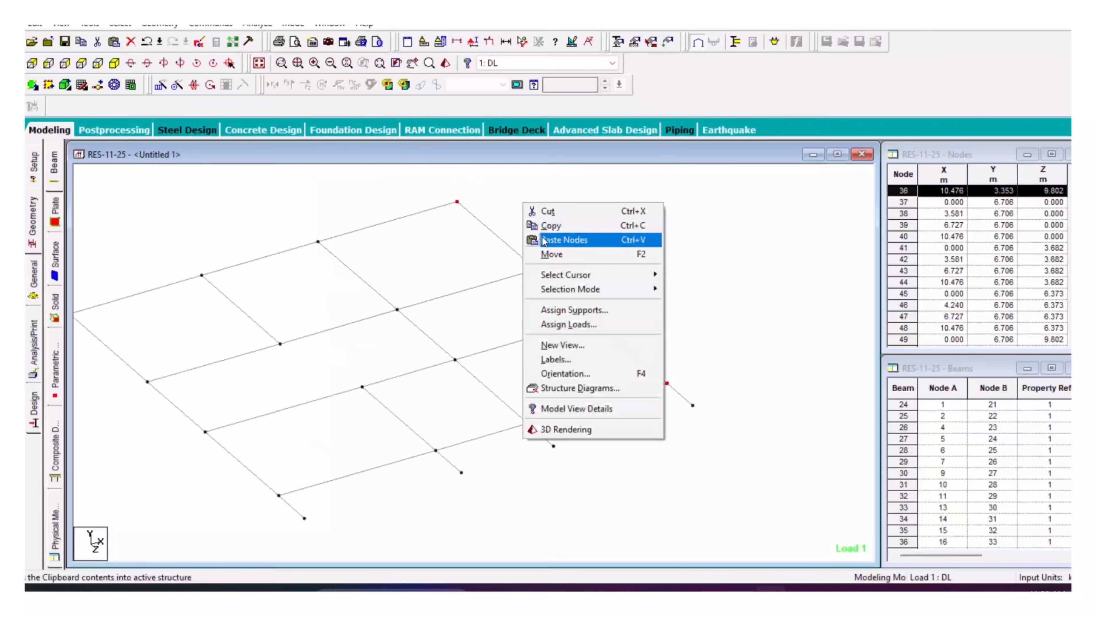
left_click(538, 227)
right_click(542, 210)
left_click(554, 252)
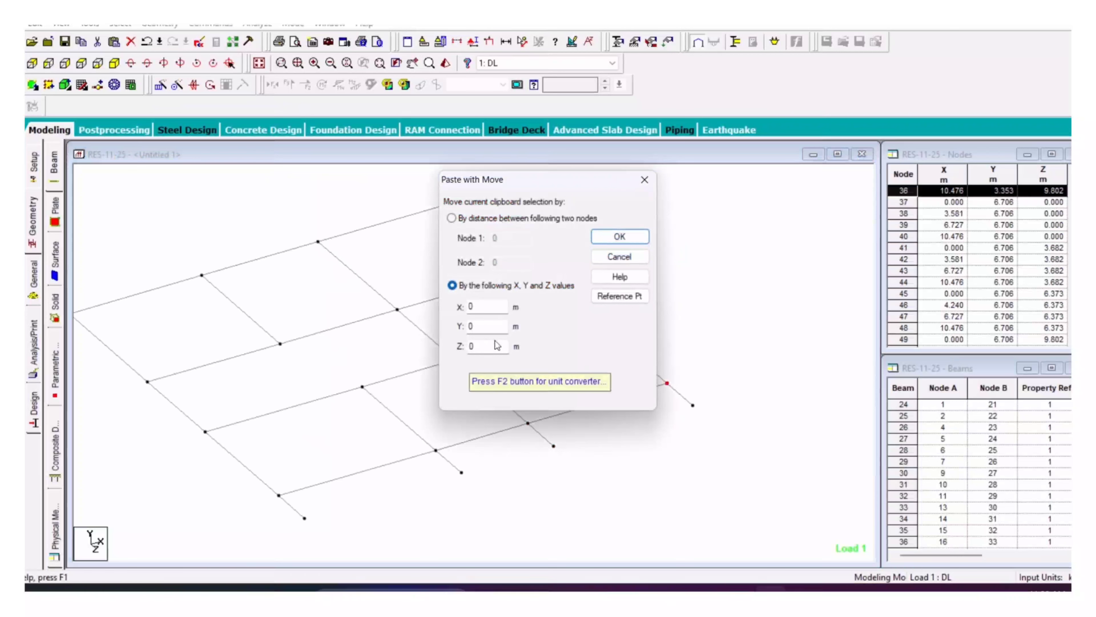
left_click_drag(494, 305, 440, 312)
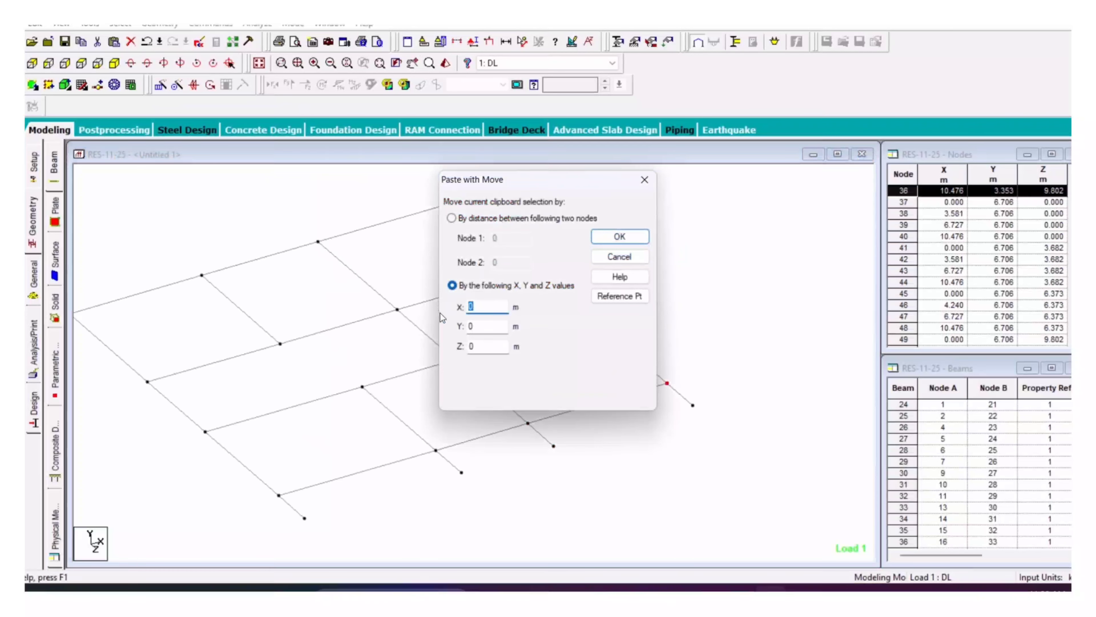
left_click(619, 236)
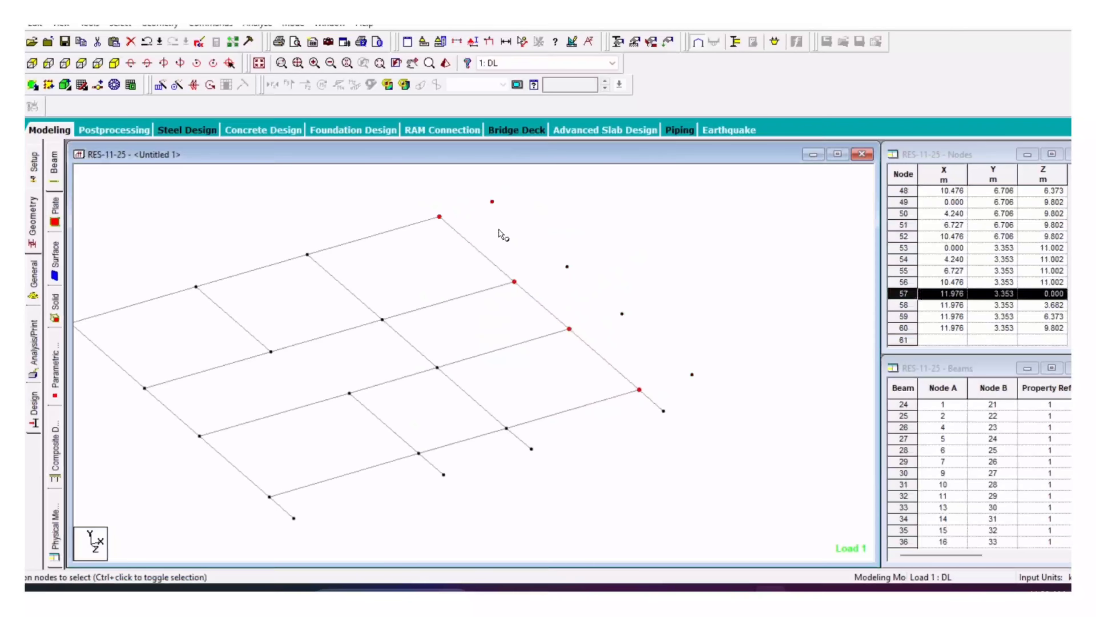
Step: Connect the pasted nodes to the floor with new beams along X, then view the whole frame
left_click(160, 23)
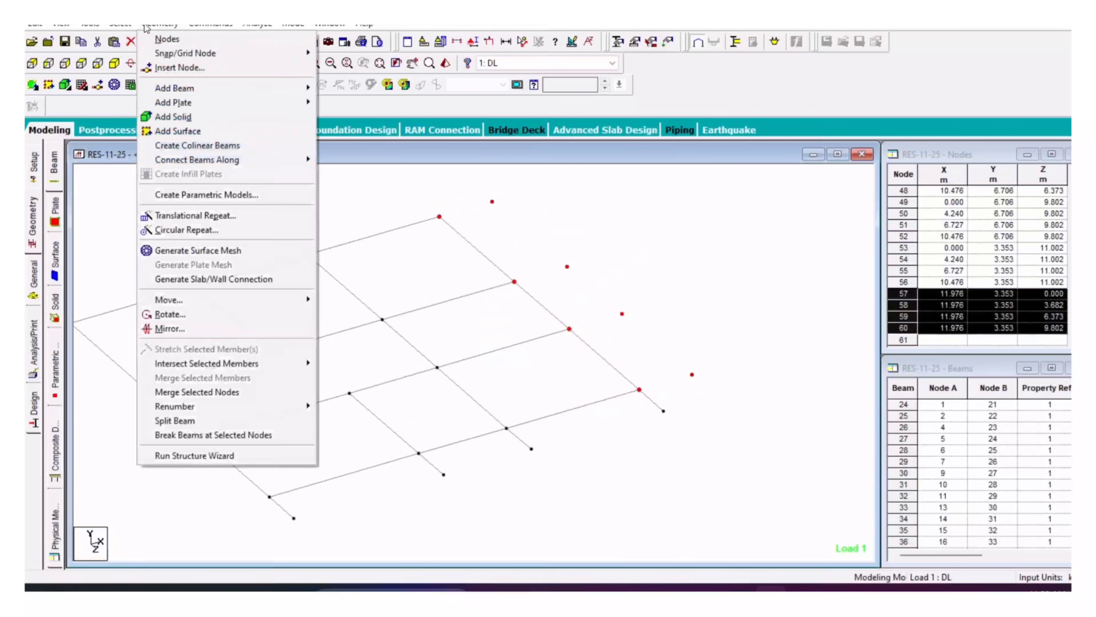
mouse_move(202, 162)
left_click(332, 159)
left_click(566, 328)
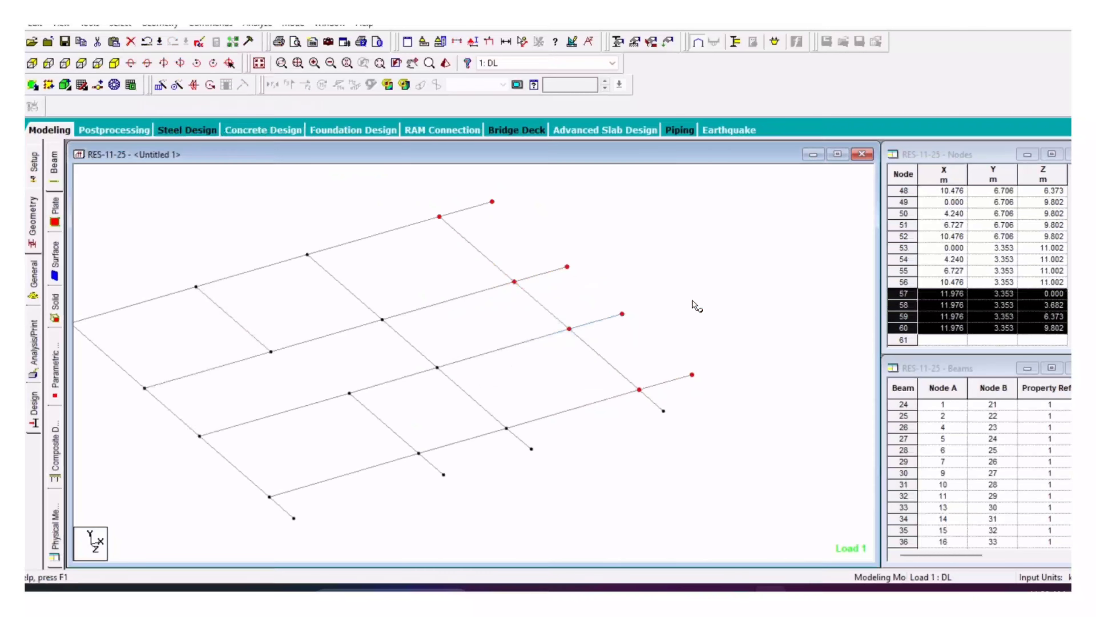
scroll(653, 321, "down", 1)
left_click(457, 225)
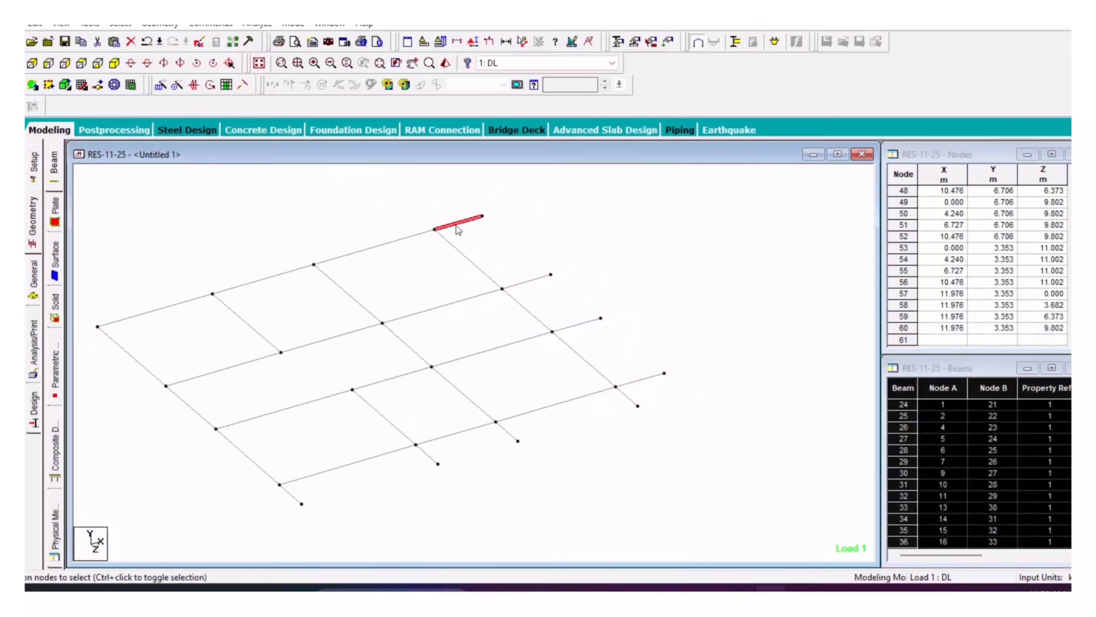
left_click(609, 309)
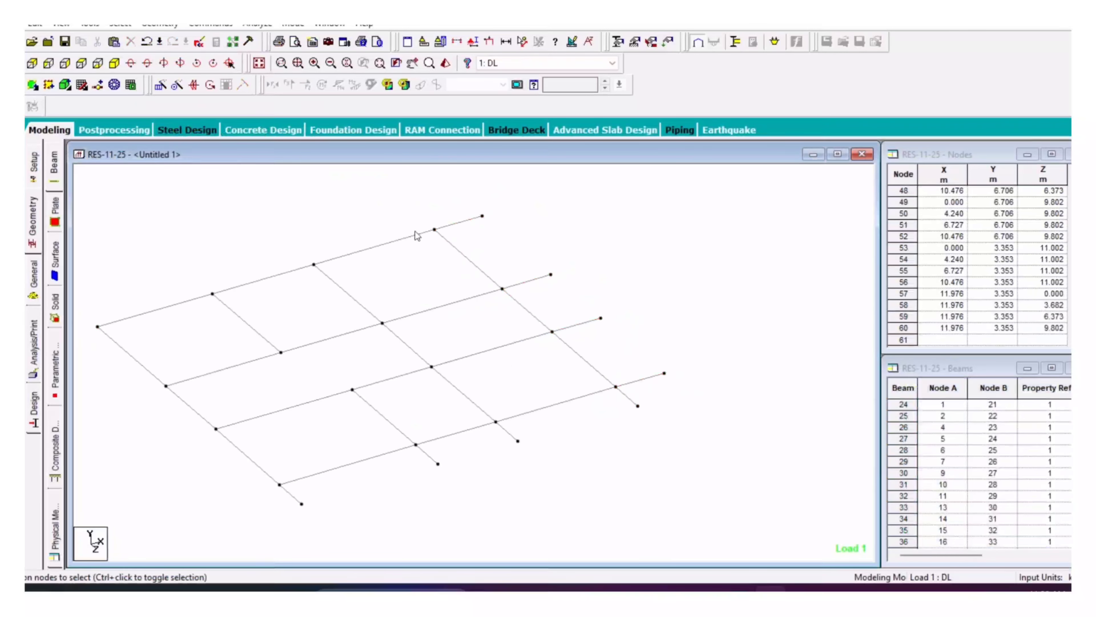
left_click(259, 63)
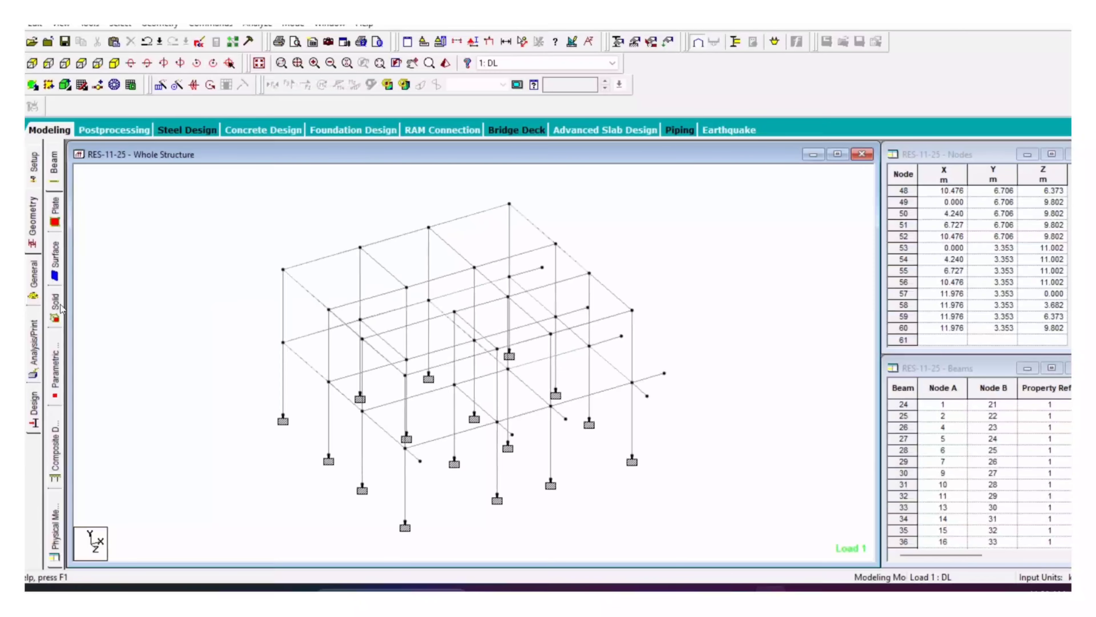
Step: Select the new cantilever beam stubs for member property assignment
left_click(33, 278)
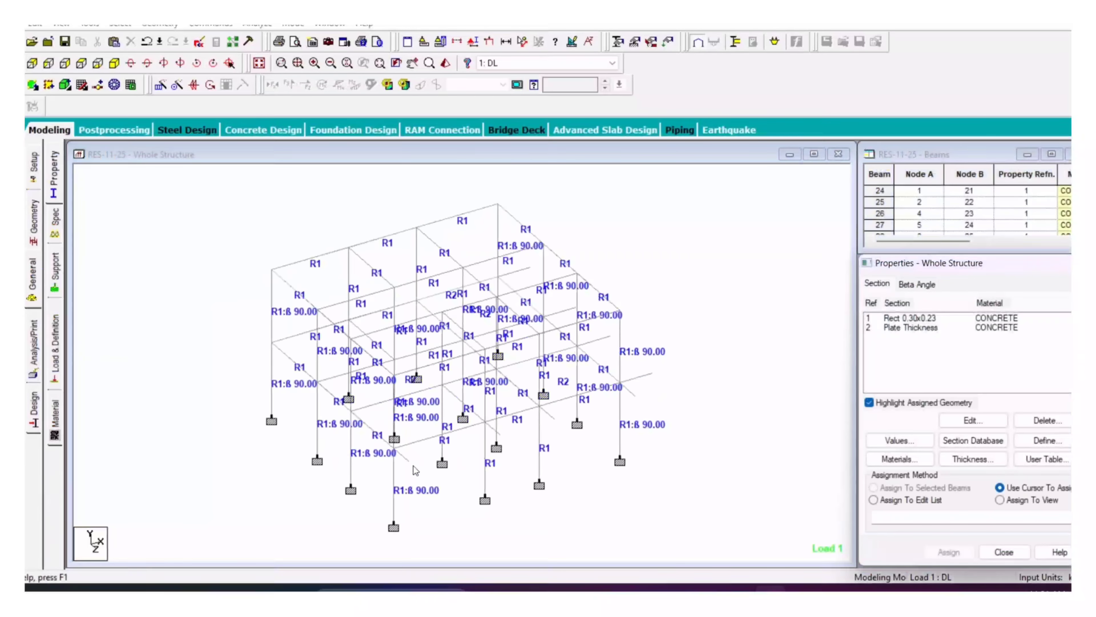
left_click(404, 457)
scroll(484, 453, "up", 2)
left_click(510, 461, "ctrl")
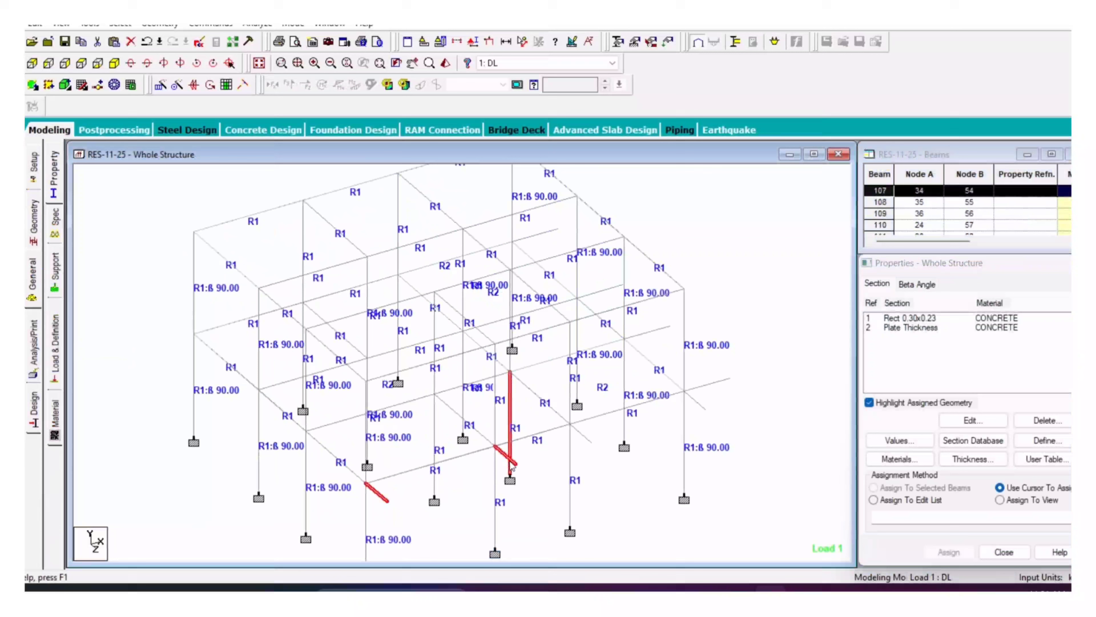
left_click(510, 418, "ctrl")
left_click(587, 437, "ctrl")
left_click(703, 407, "ctrl")
left_click(712, 384, "ctrl")
left_click(650, 330, "ctrl")
left_click(611, 288, "ctrl")
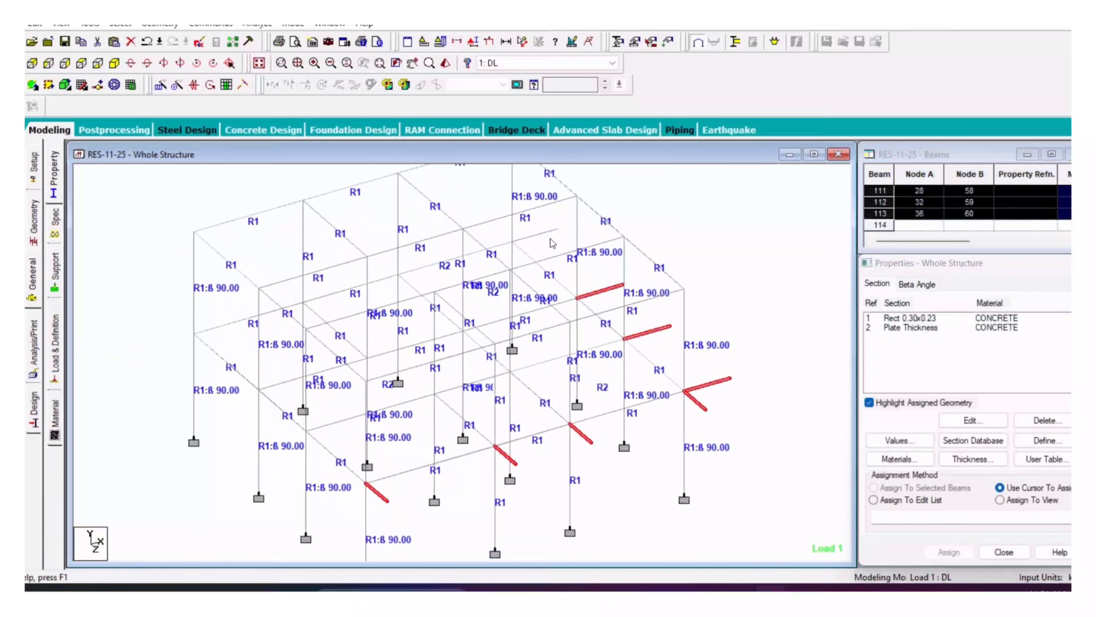
left_click(550, 233, "ctrl")
Step: Assign the Rect 0.30x0.23 section to the new beam stubs and confirm
left_click(898, 319)
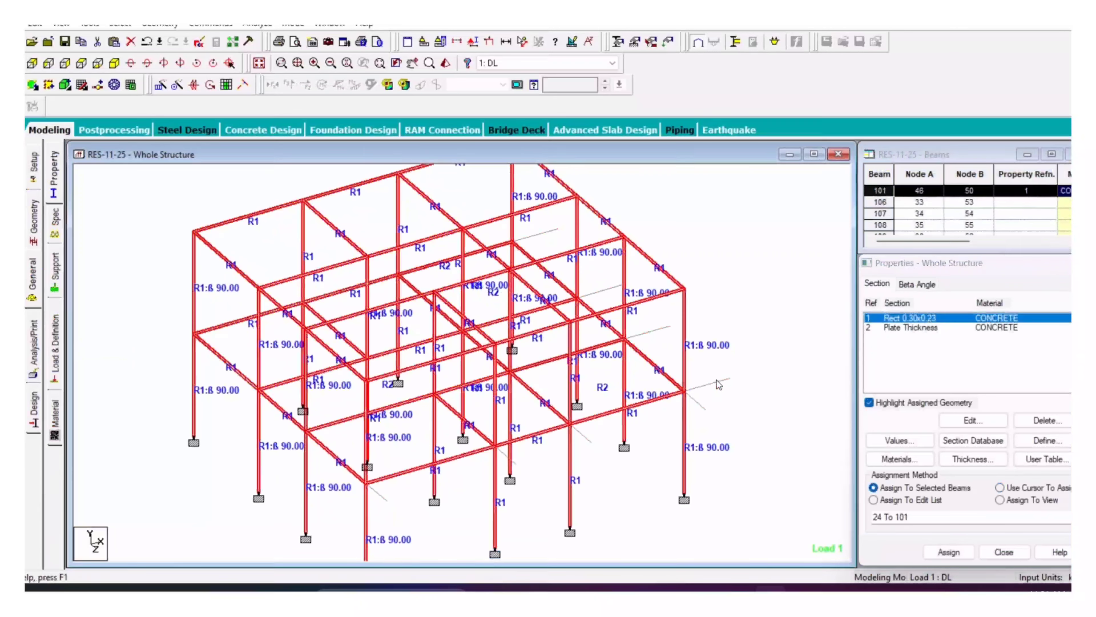
left_click(541, 234, "ctrl")
left_click(700, 405, "ctrl")
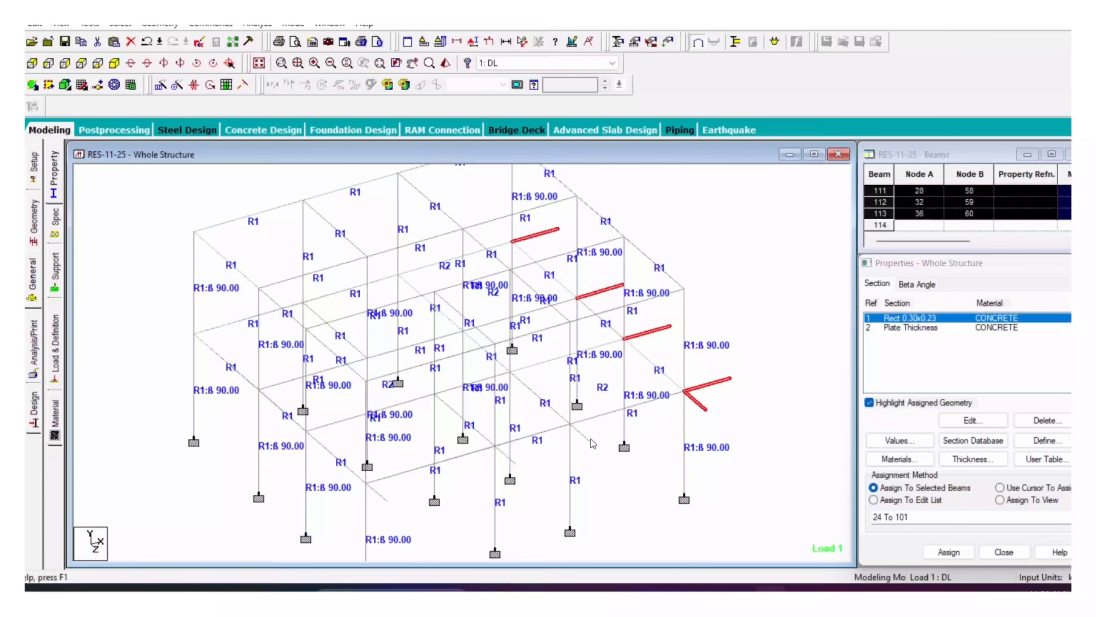
left_click(587, 438, "ctrl")
left_click(511, 459, "ctrl")
left_click(382, 498, "ctrl")
scroll(428, 427, "down", 2)
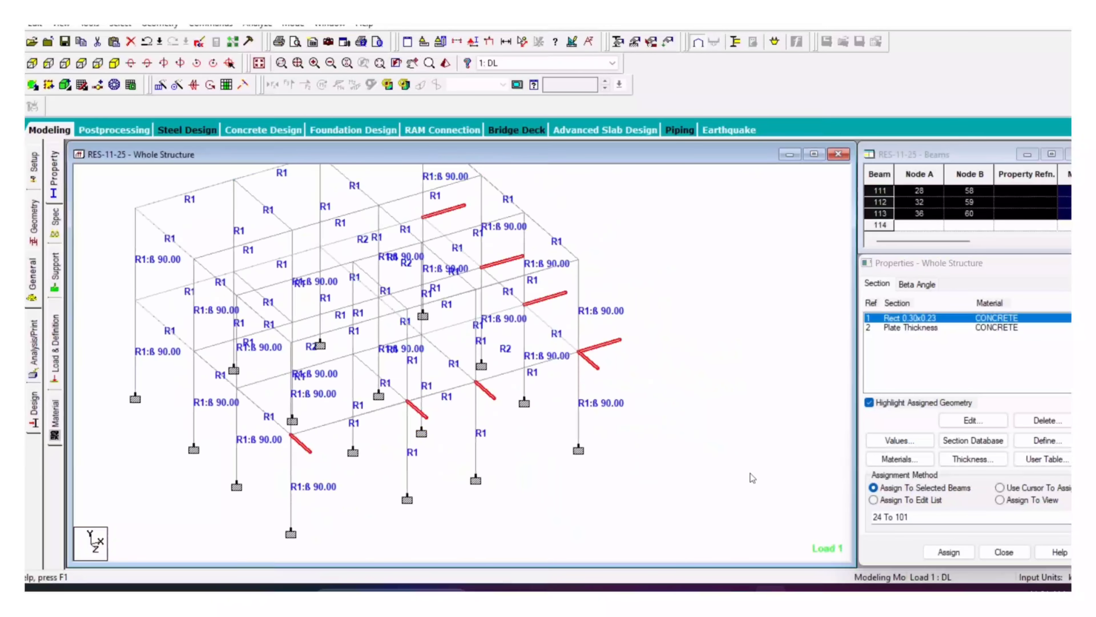
left_click(949, 552)
left_click(995, 449)
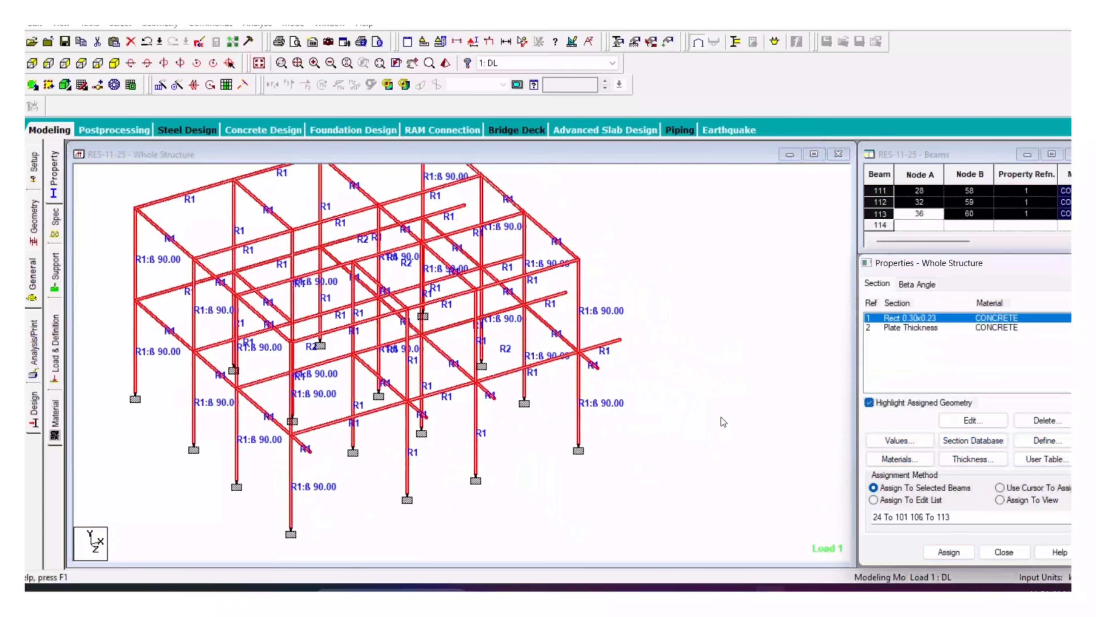
Step: Draw a new edge beam between two outer nodes and a four-node corner plate
left_click(32, 85)
left_click(292, 434)
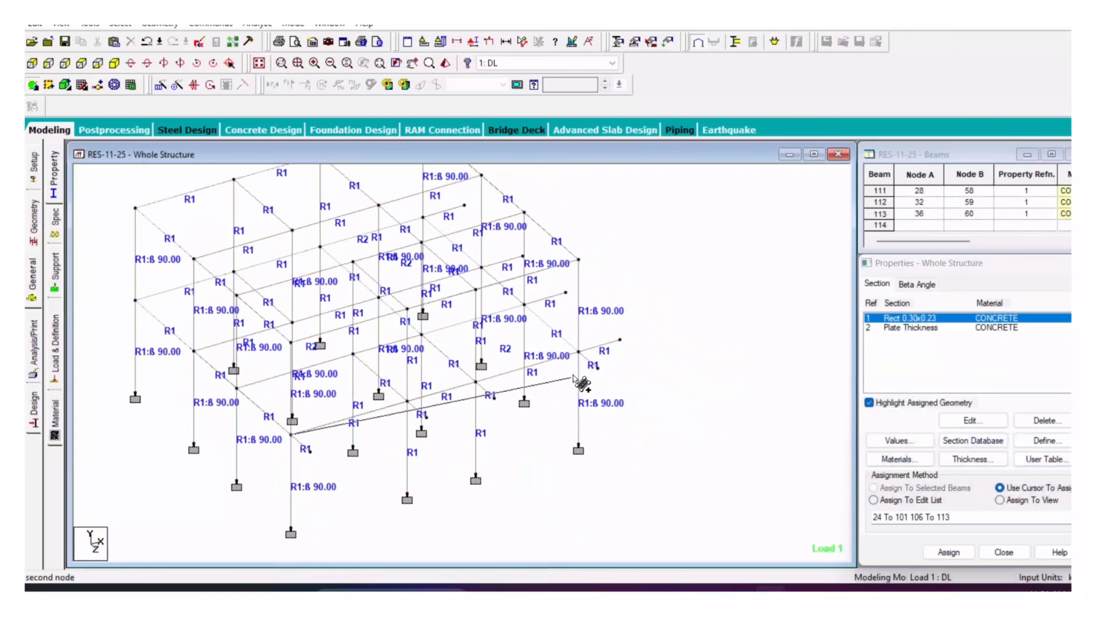
left_click(578, 352)
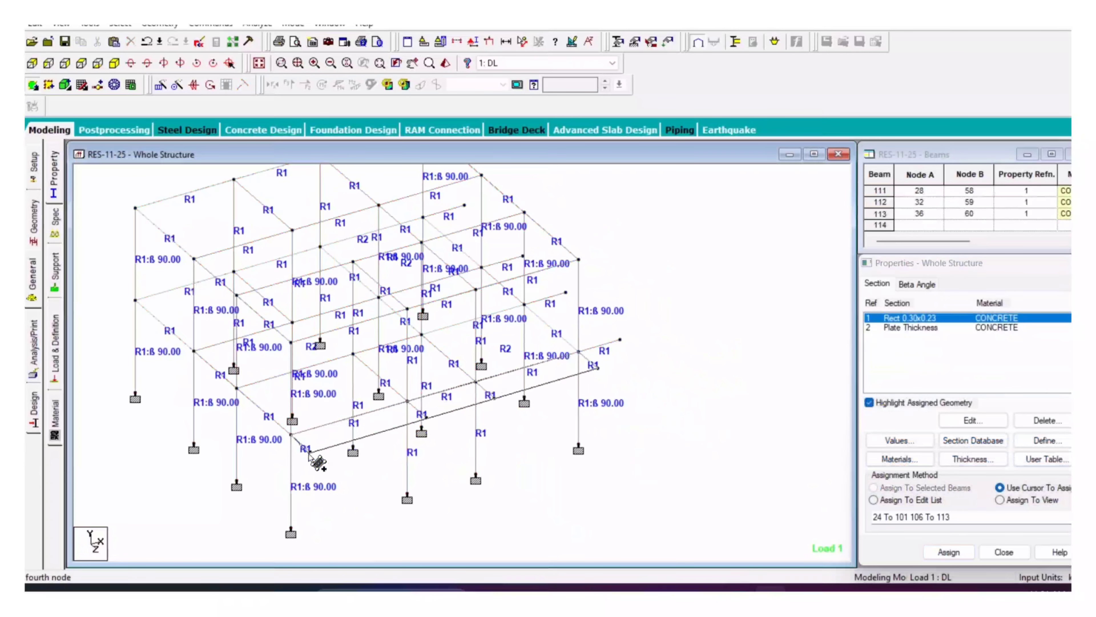
middle_click_drag(642, 381, 655, 411)
left_click(432, 254)
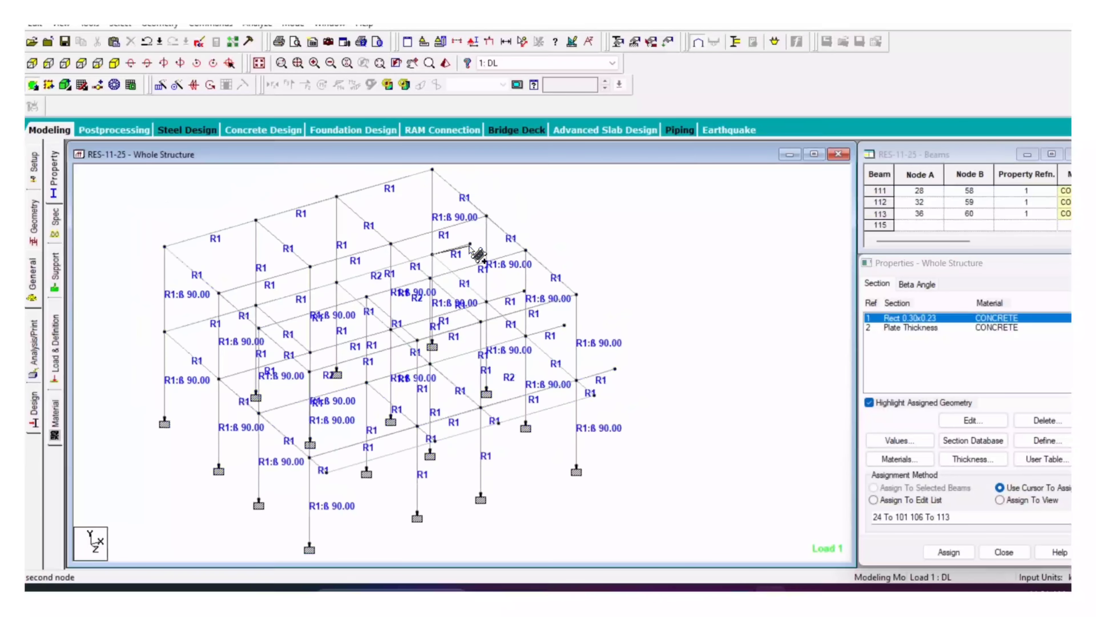
left_click(470, 244)
left_click(615, 368)
left_click(579, 380)
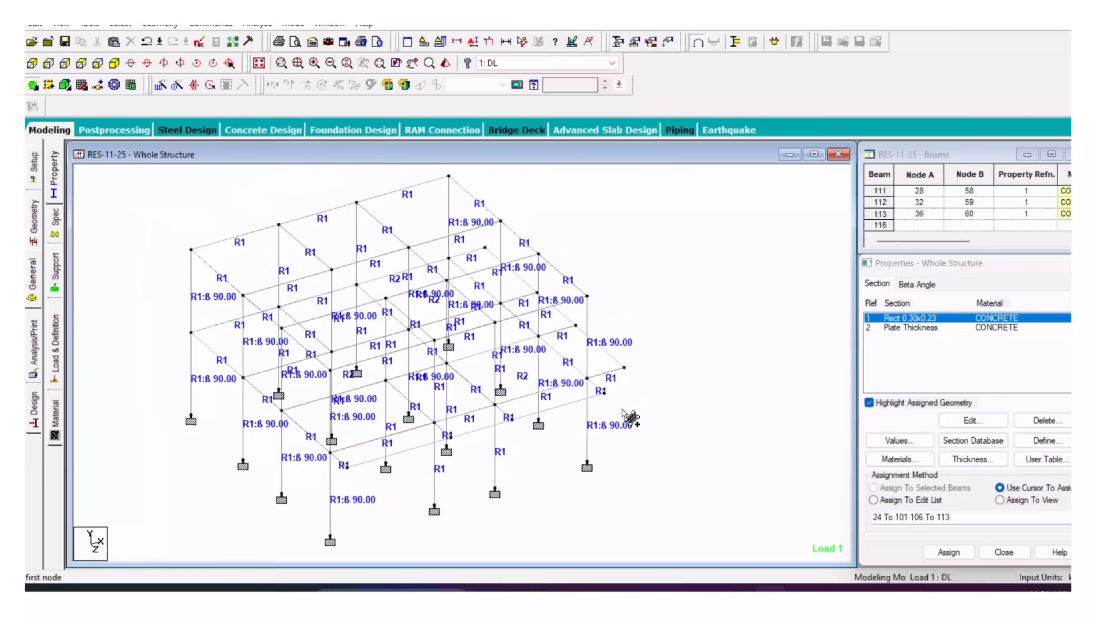
key("Escape")
left_click(625, 368)
Step: Copy the selected corner node and paste it offset 1.5 along Z
right_click(672, 256)
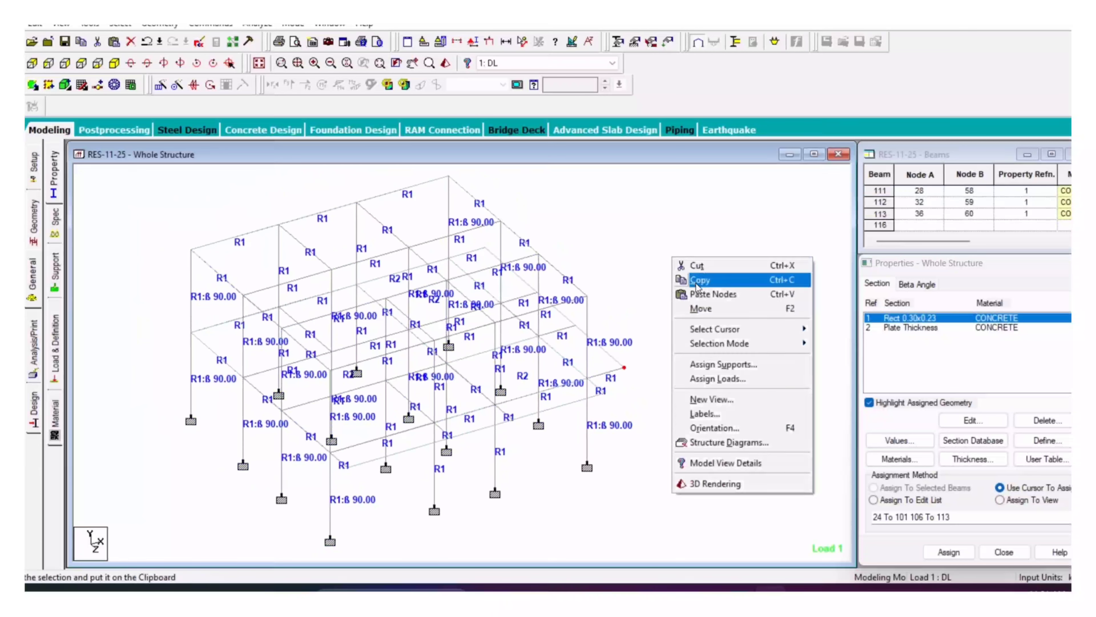
left_click(694, 280)
right_click(655, 229)
left_click(683, 266)
left_click_drag(492, 348, 408, 366)
type("1.5")
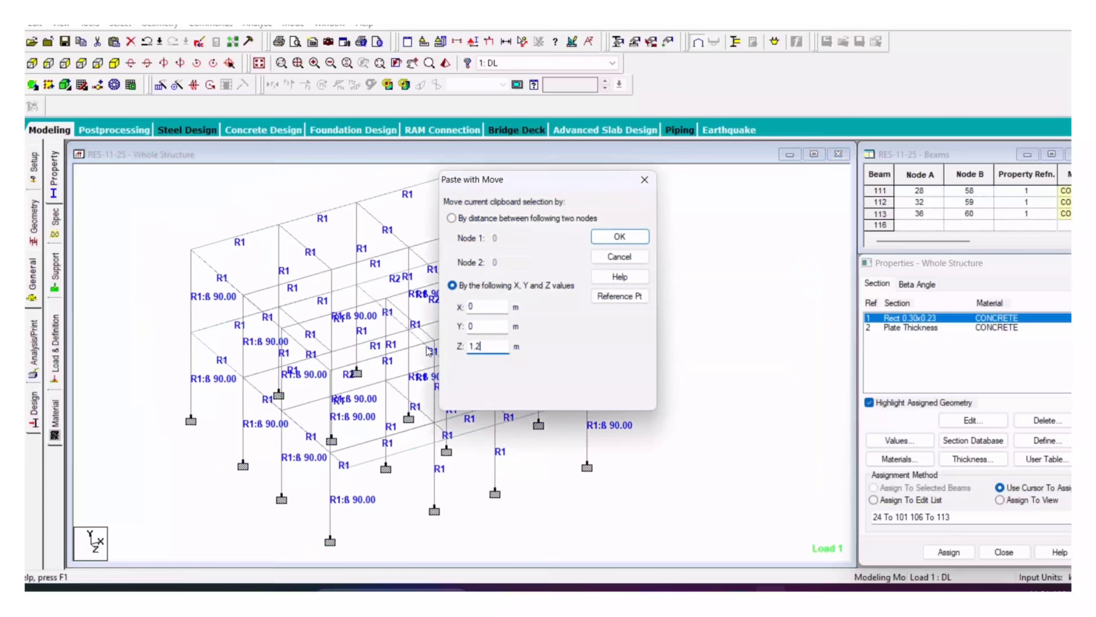
left_click(619, 238)
Step: Draw a four-node plate using the new node and three existing corner nodes
left_click(632, 382)
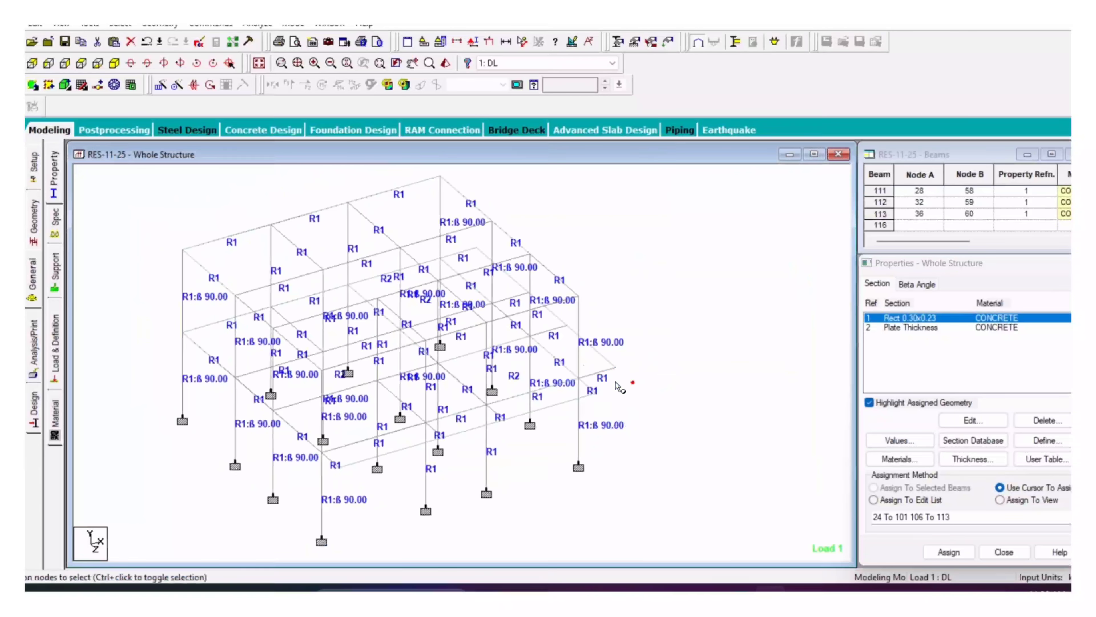
left_click(33, 85)
left_click(579, 378)
left_click(615, 367)
left_click(633, 382)
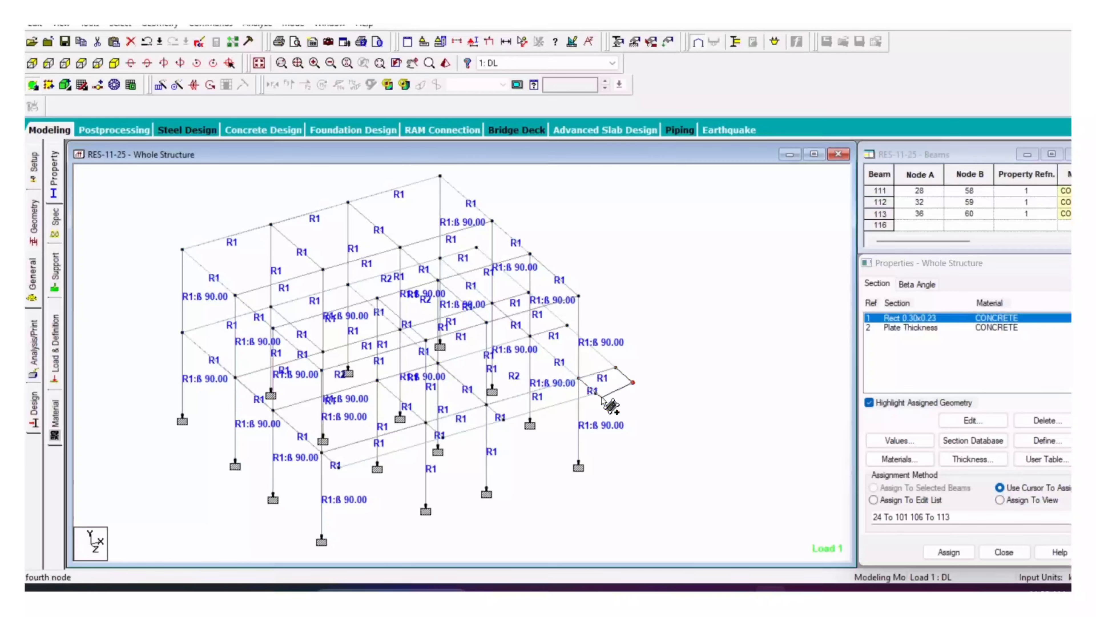
left_click(596, 393)
key("Escape")
left_click(928, 328)
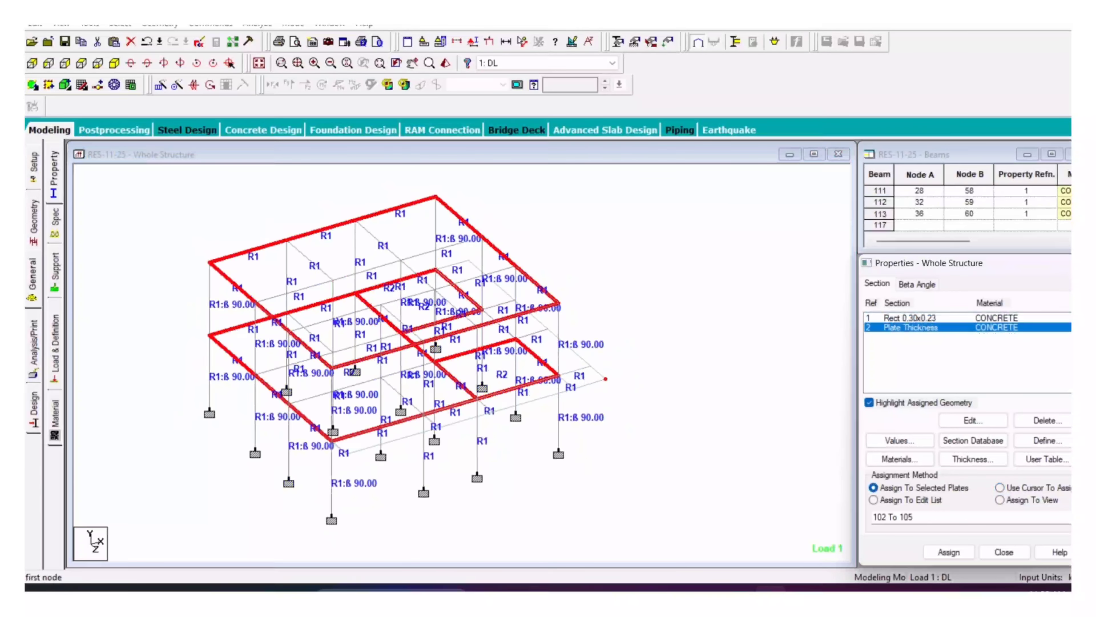
Step: Assign the plate thickness to all plates in view (102–105 and 114–116)
left_click(1000, 500)
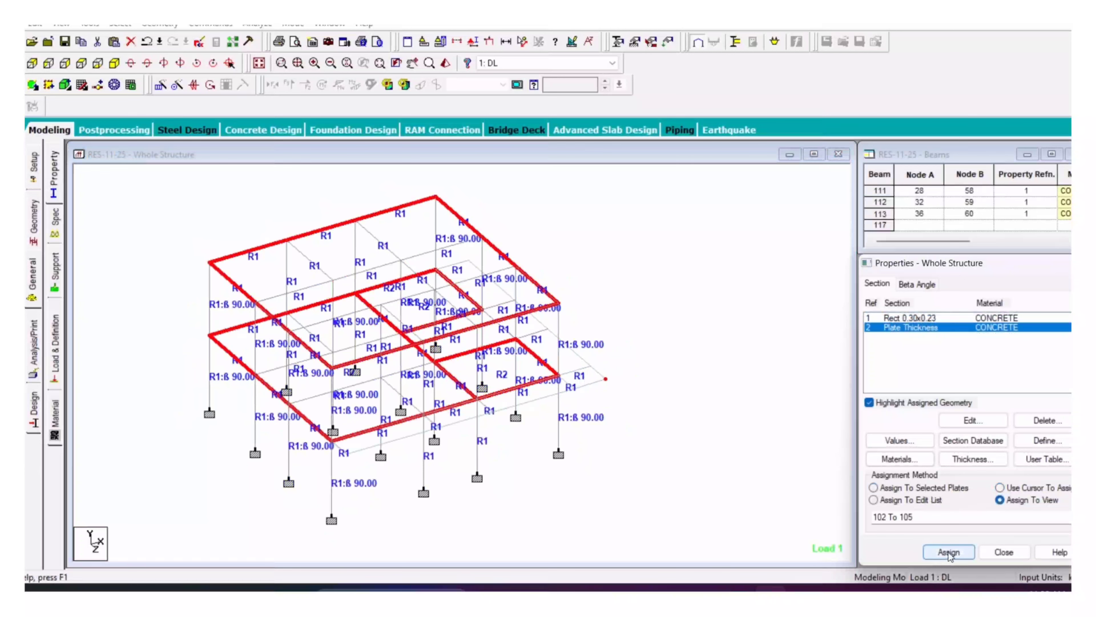
left_click(949, 552)
left_click(1000, 446)
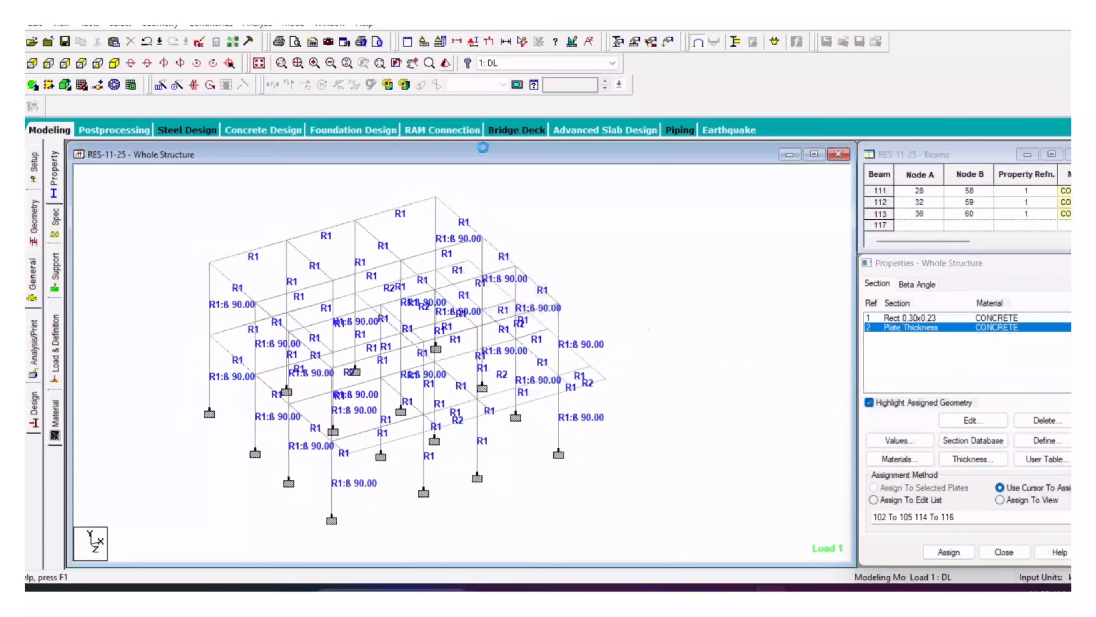
Step: Review the 3D rendered model and check which beams use Rect 0.30x0.23
left_click_drag(600, 426, 518, 328)
left_click_drag(784, 280, 583, 220)
left_click(875, 224)
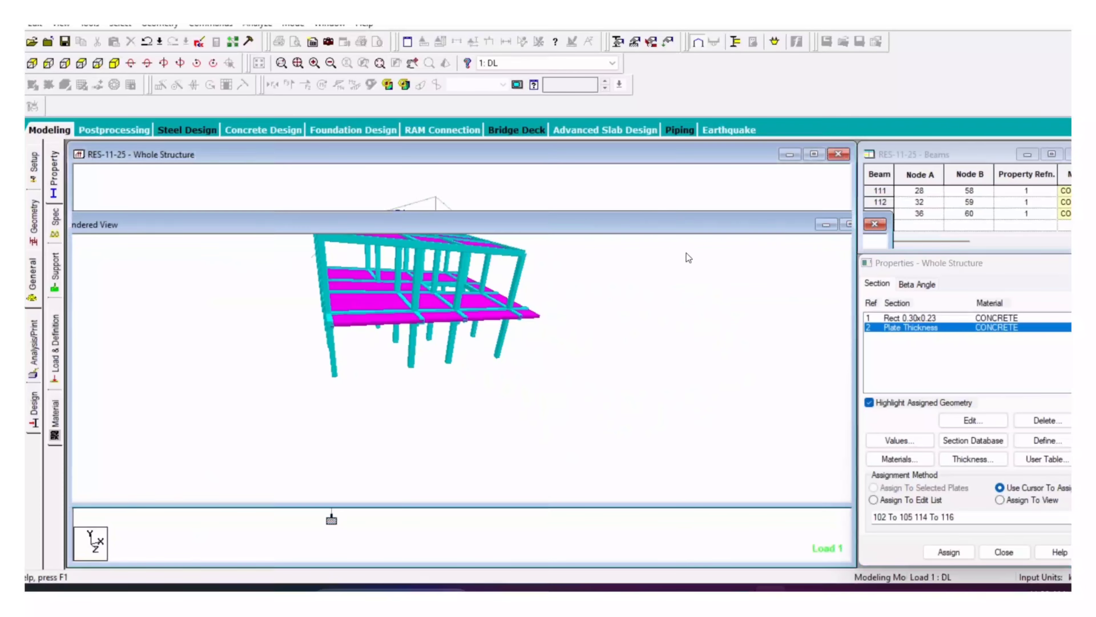
left_click(896, 319)
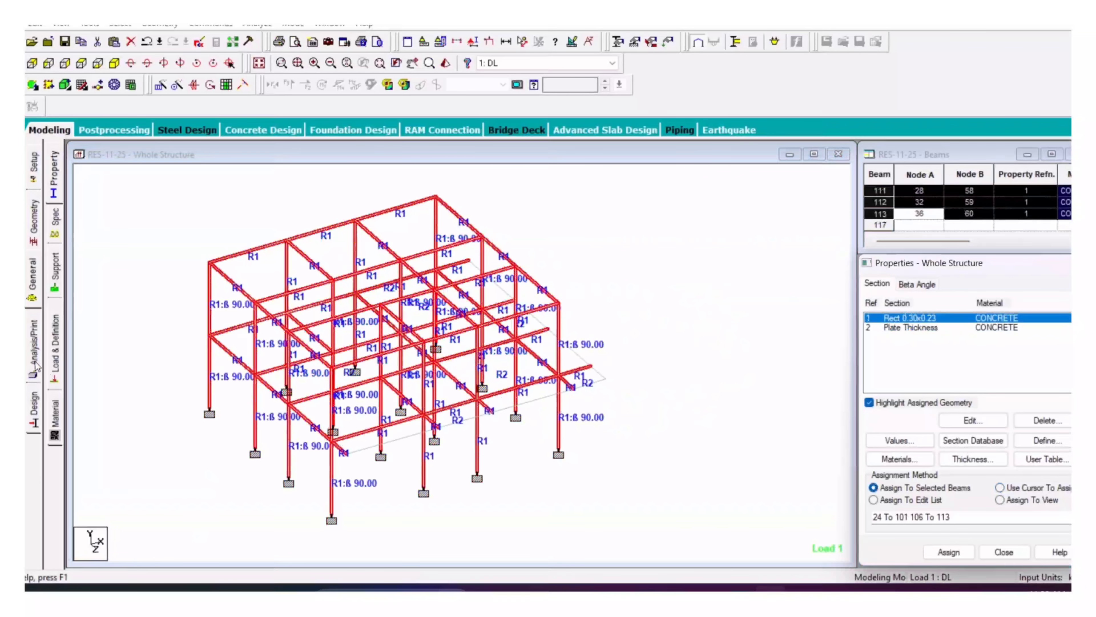
left_click(56, 358)
Step: Review the -6.2 and -13.8 kN/m loads in 1 : DL, then select 2 : LL
left_click(868, 178)
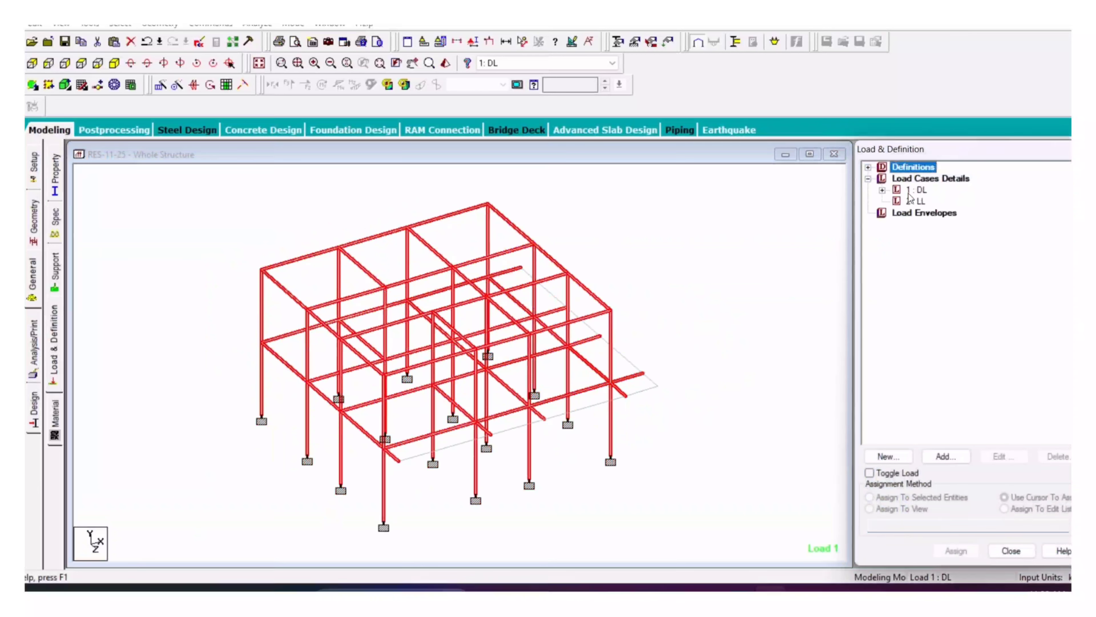
double_click(917, 190)
left_click(945, 212)
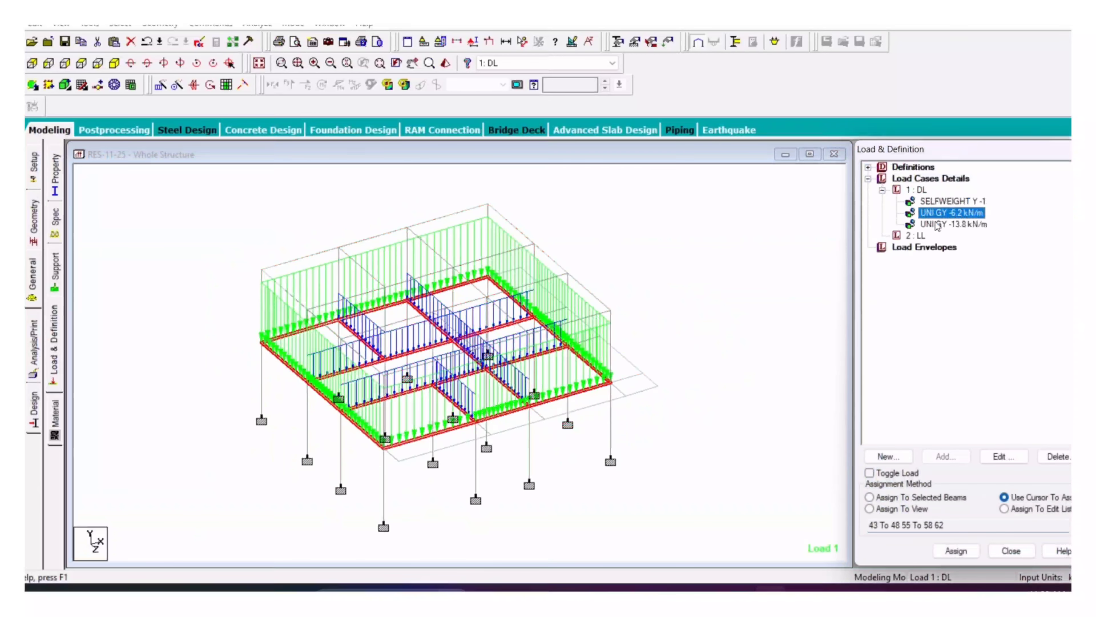
left_click(937, 225)
left_click(917, 236)
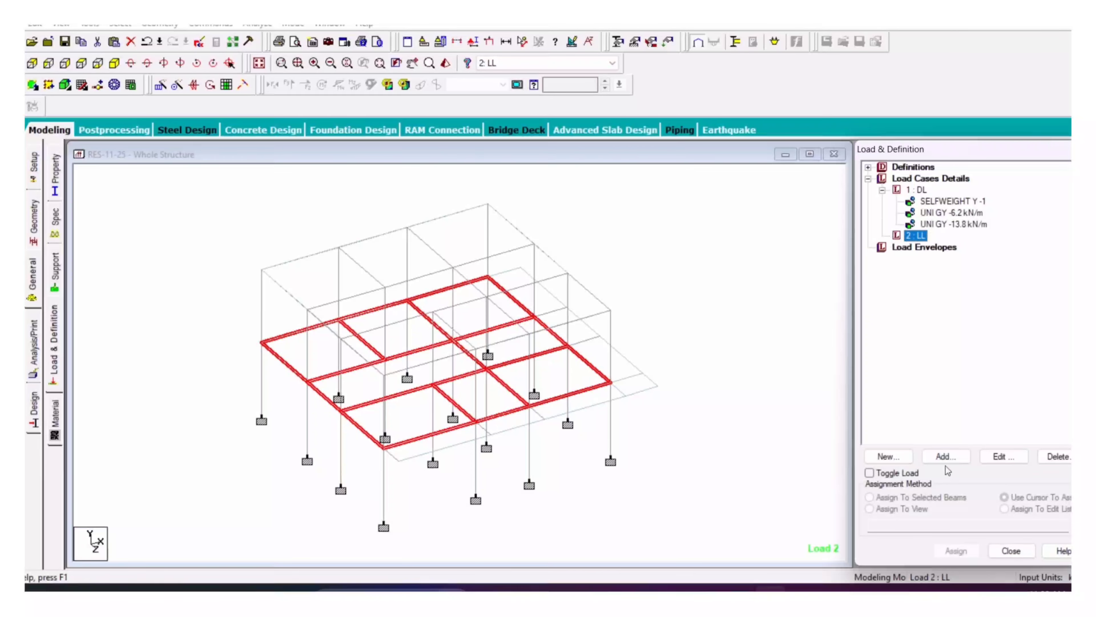
Step: Add a -2.5 kN/m2 floor load over Y range 0 to 6.7 m to 2 : LL
left_click(945, 457)
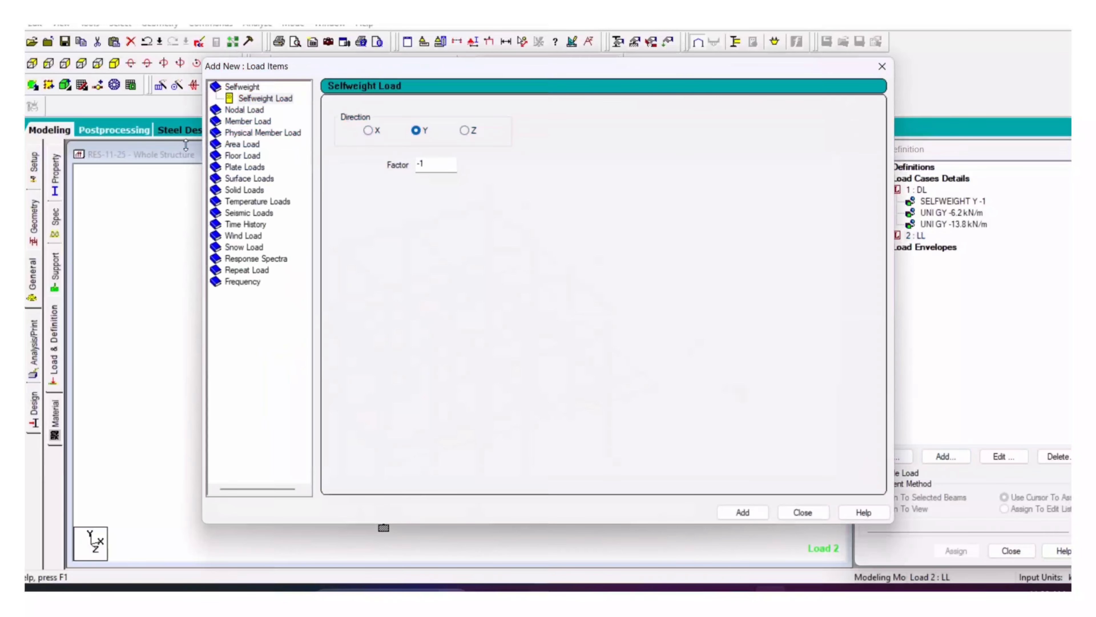
left_click(228, 145)
left_click(229, 157)
left_click_drag(403, 176, 338, 184)
type("-2.5")
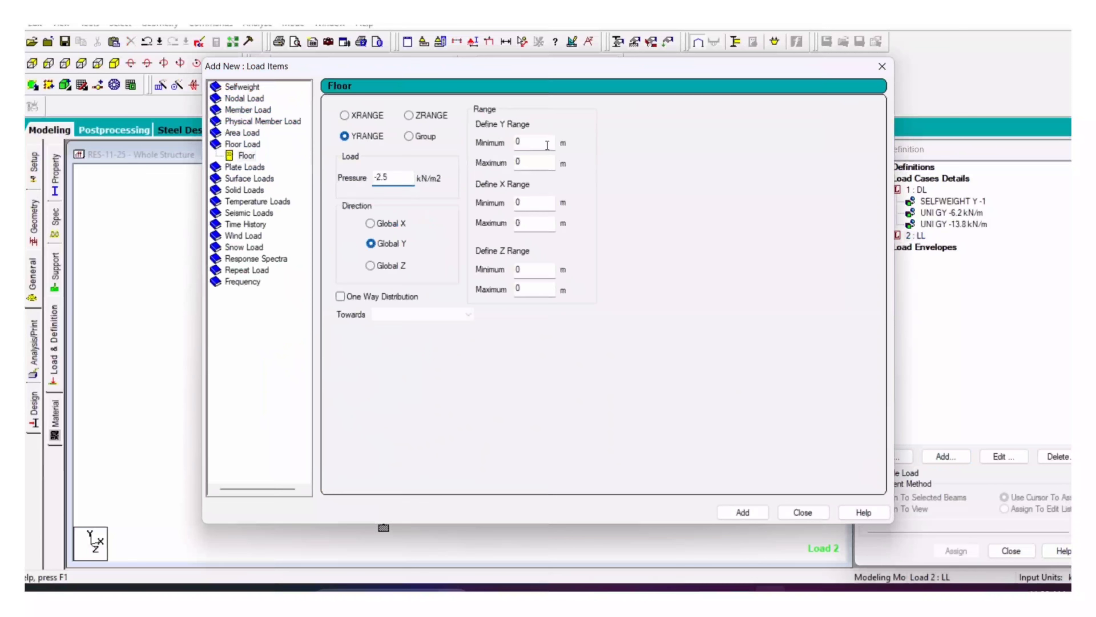
left_click(545, 163)
left_click(742, 512)
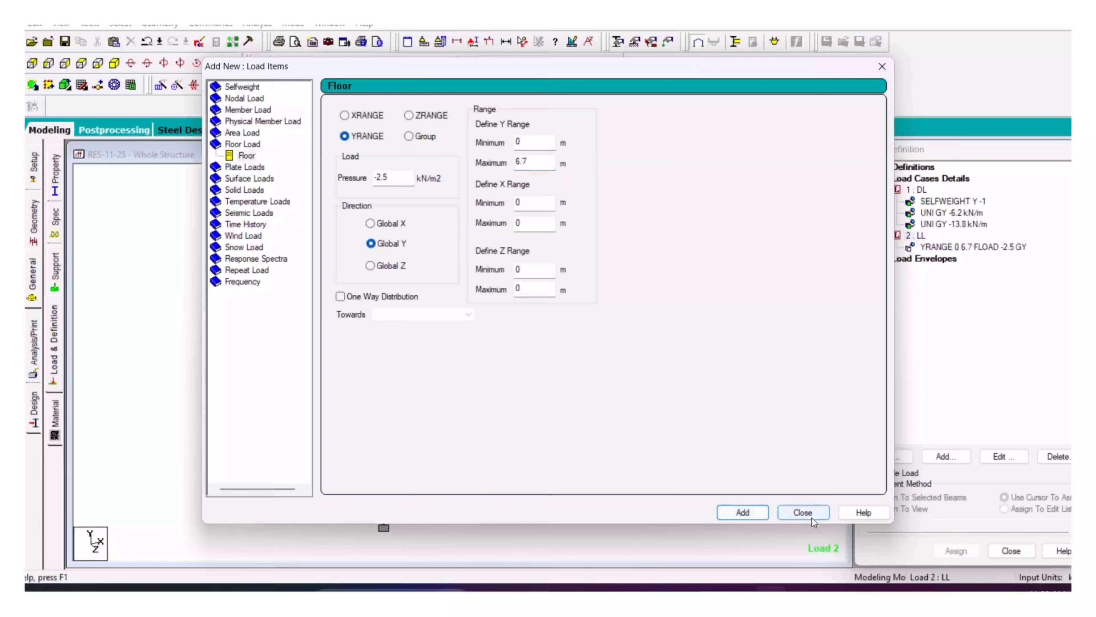
left_click(802, 512)
left_click(981, 247)
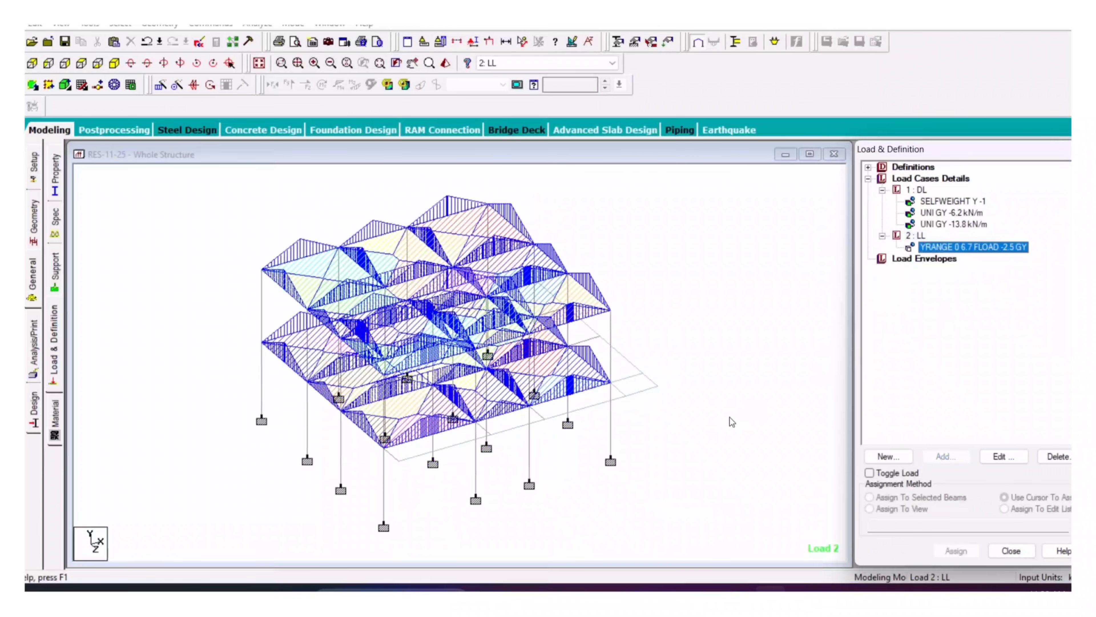
left_click(915, 235)
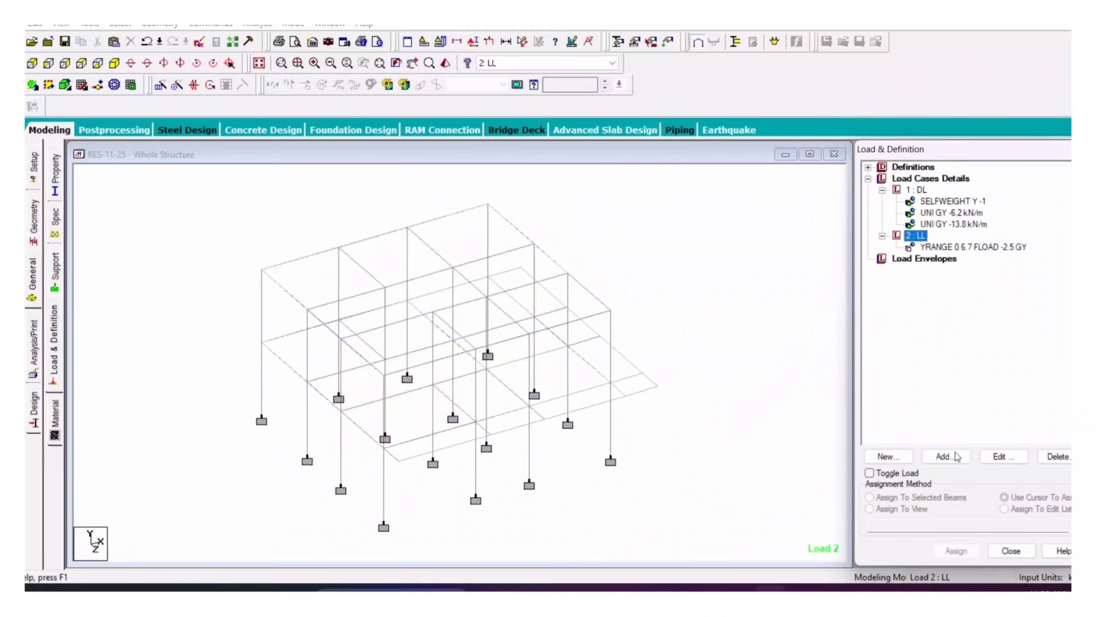
Step: Add a UNI GY -3 kN/m uniform member load item to 2 : LL
left_click(946, 457)
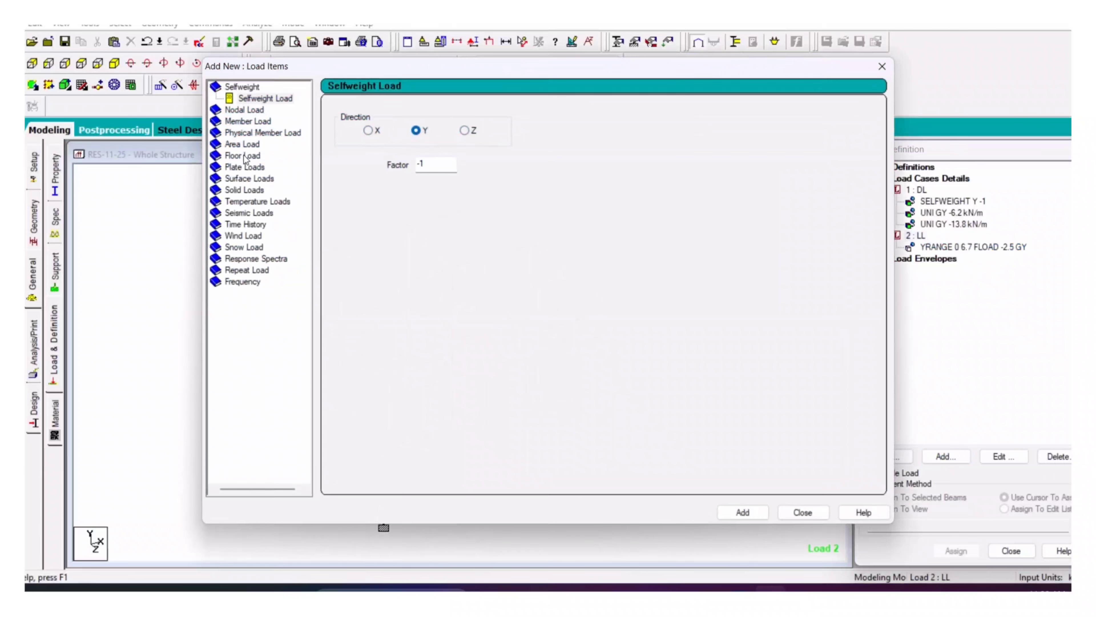
left_click(255, 122)
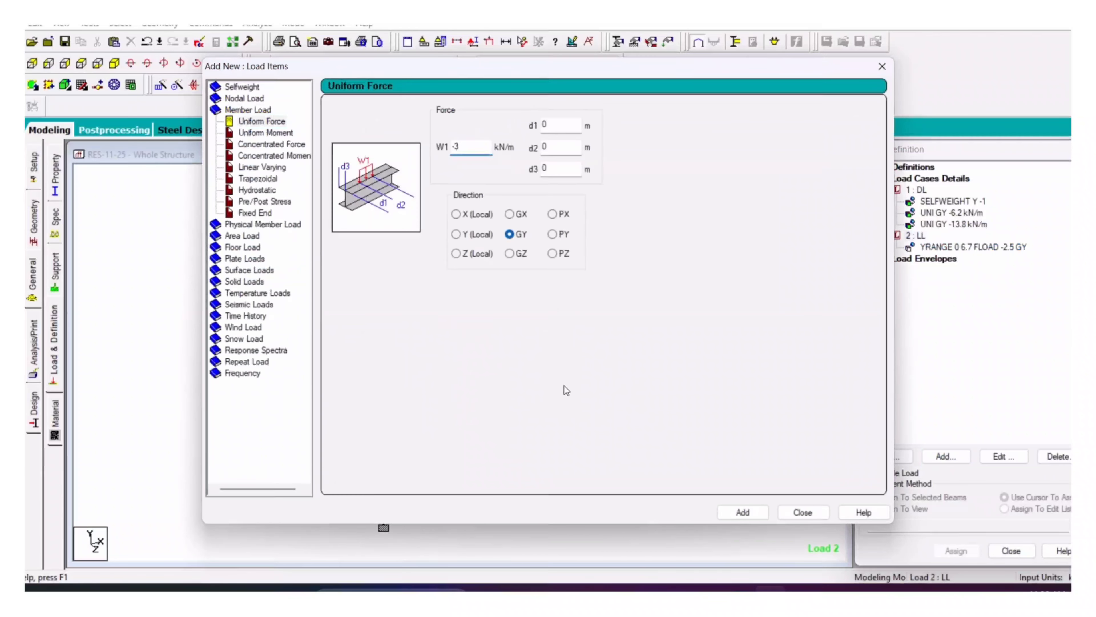
left_click(742, 512)
left_click(802, 512)
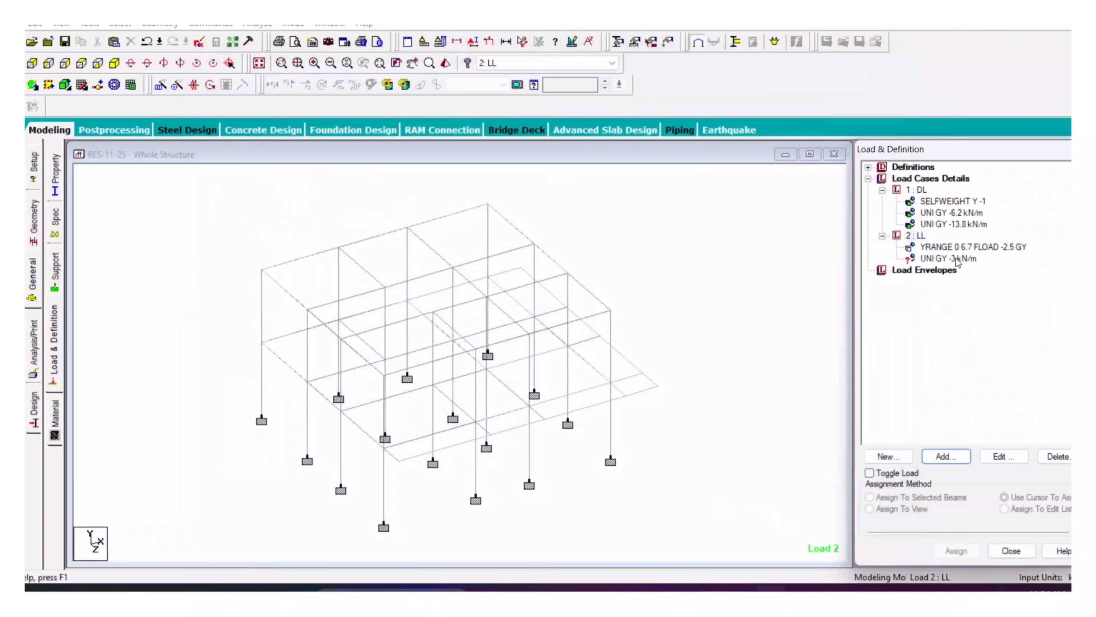
Step: Pick the eight edge beams 106–113 in isometric view for the -3 kN/m load
left_click(32, 63)
left_click(131, 63)
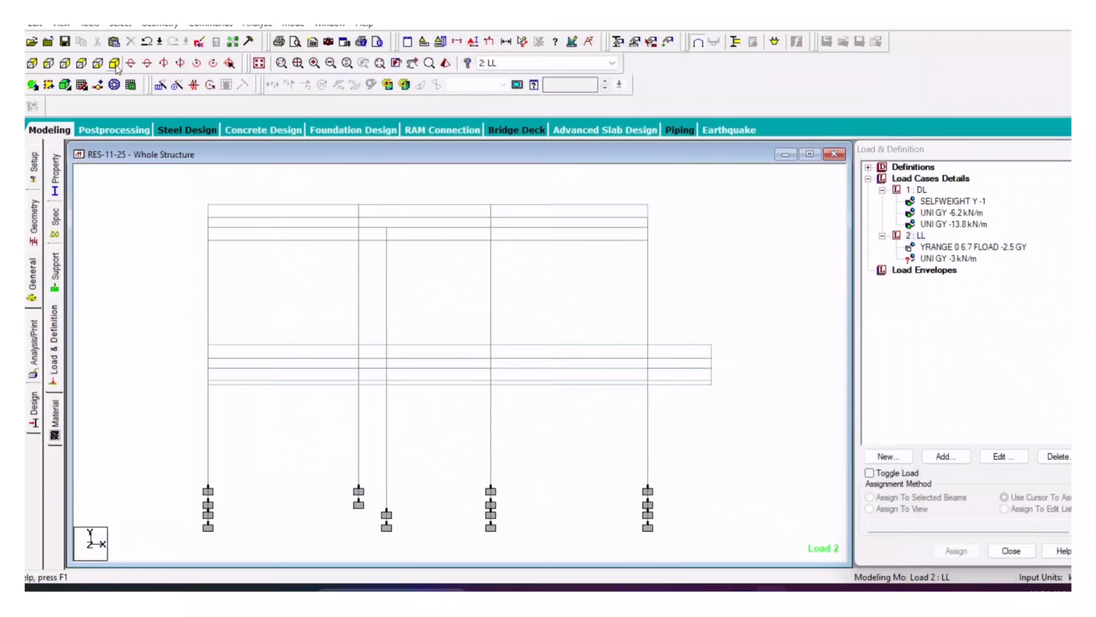
left_click(114, 63)
left_click(949, 261)
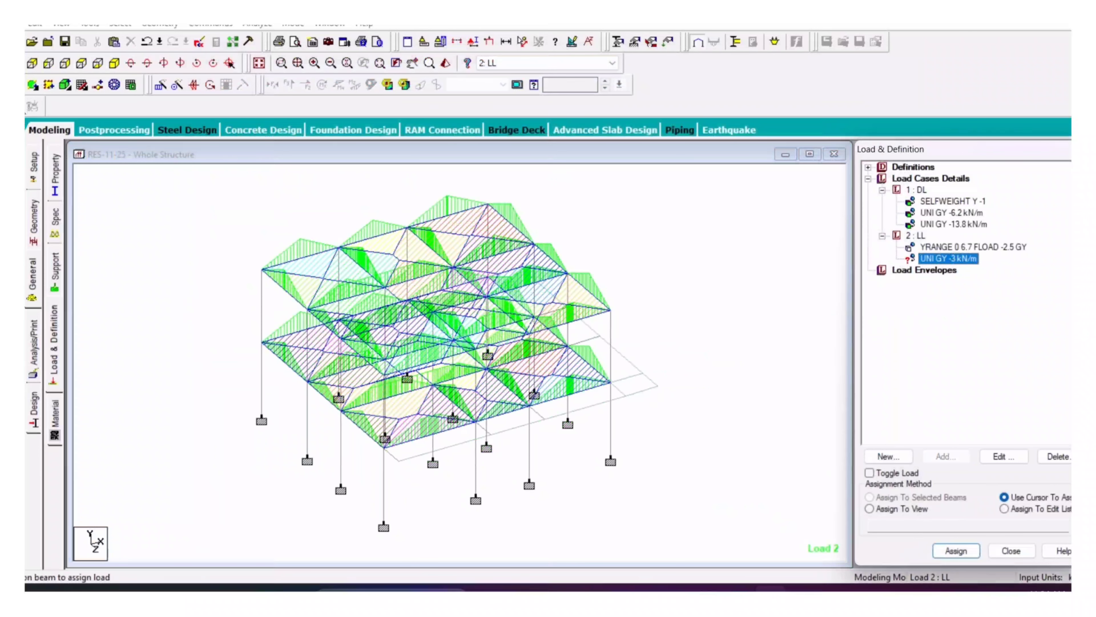
left_click(395, 457)
left_click(484, 429)
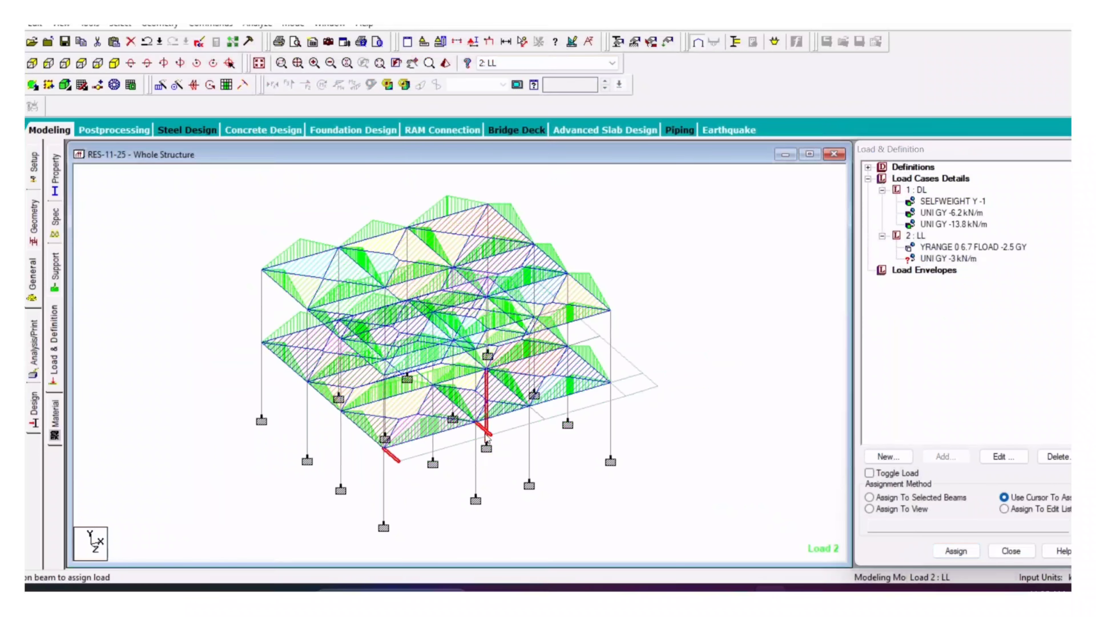
left_click(537, 413)
left_click(619, 390)
left_click(630, 378)
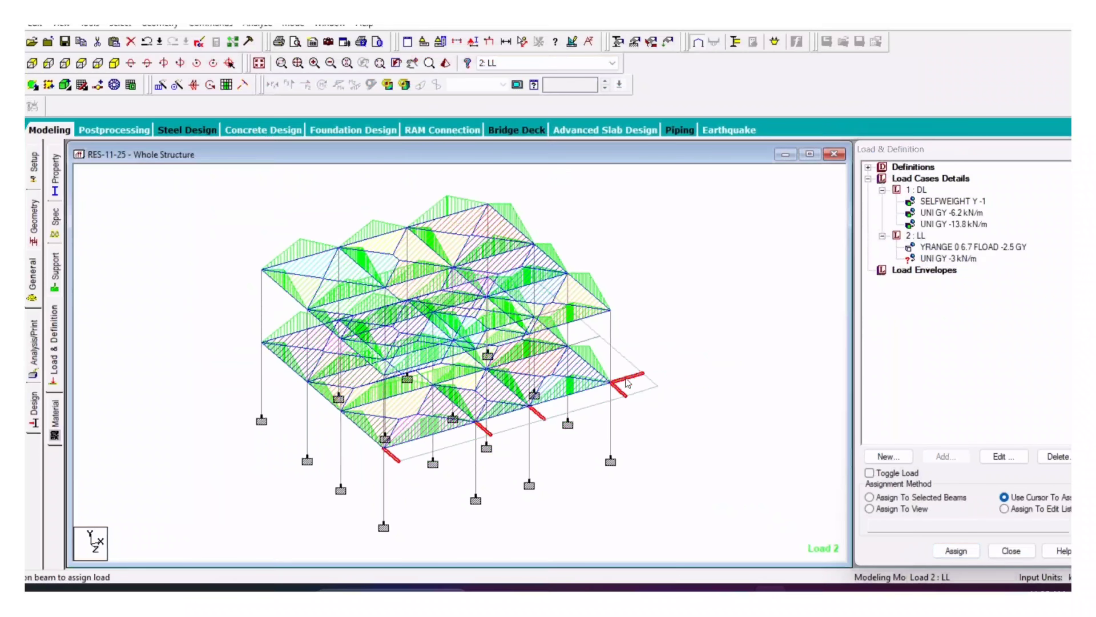
left_click(586, 339)
left_click(554, 314)
left_click(508, 273)
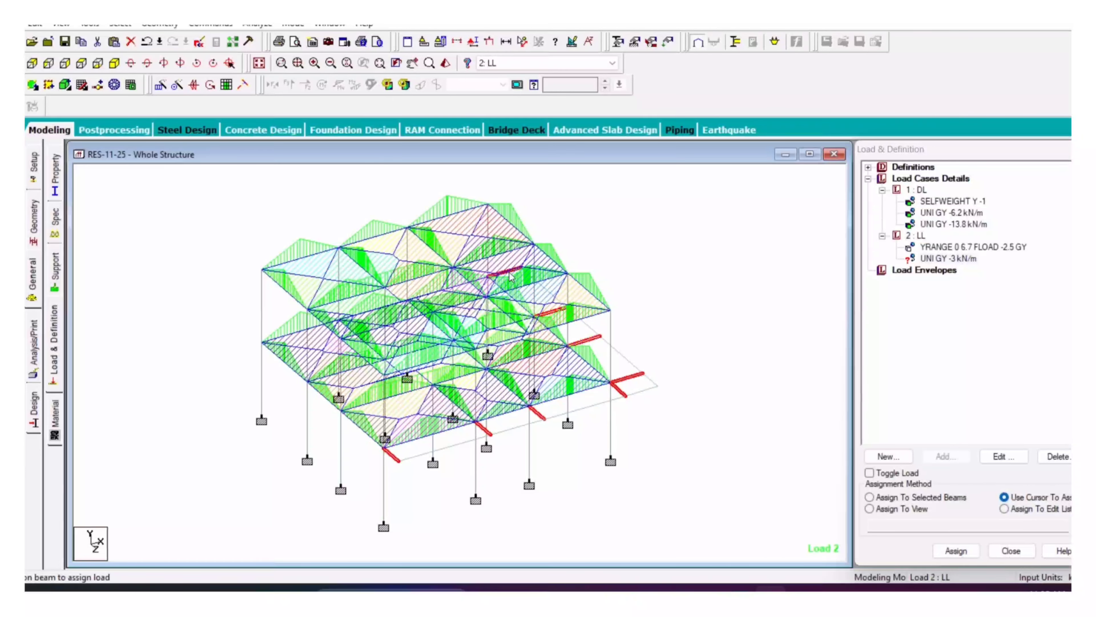
Step: Assign the -3 kN/m load to the picked beams and confirm
left_click(947, 259)
left_click(956, 551)
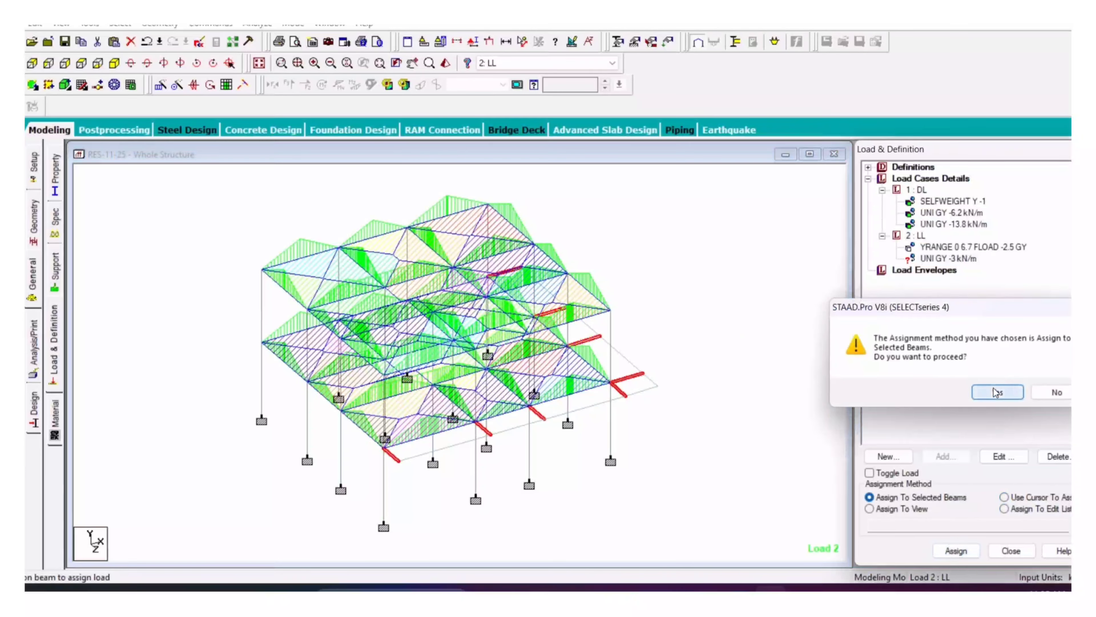
left_click(993, 391)
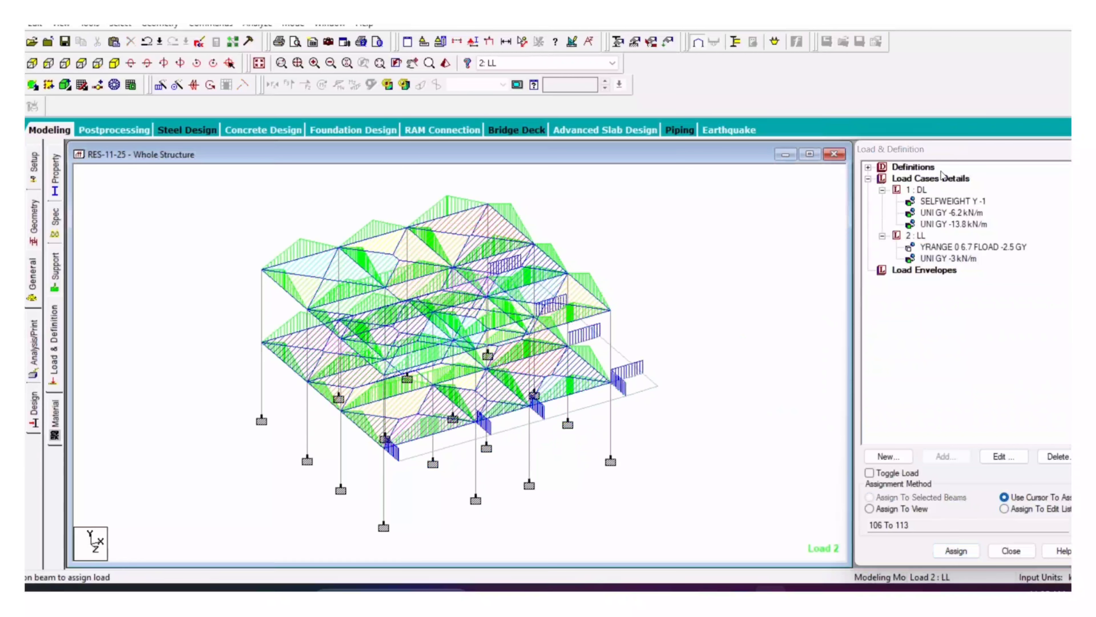
left_click(933, 183)
Step: Generate and add four Indian Code auto load combinations as cases 3–6
left_click(946, 456)
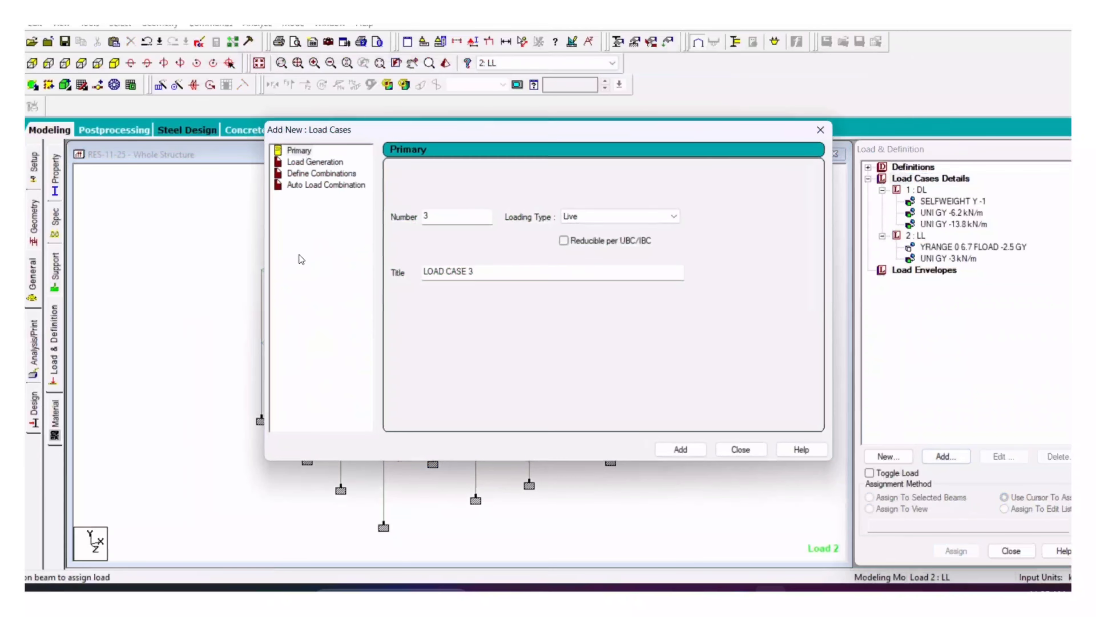
left_click(336, 185)
left_click(567, 176)
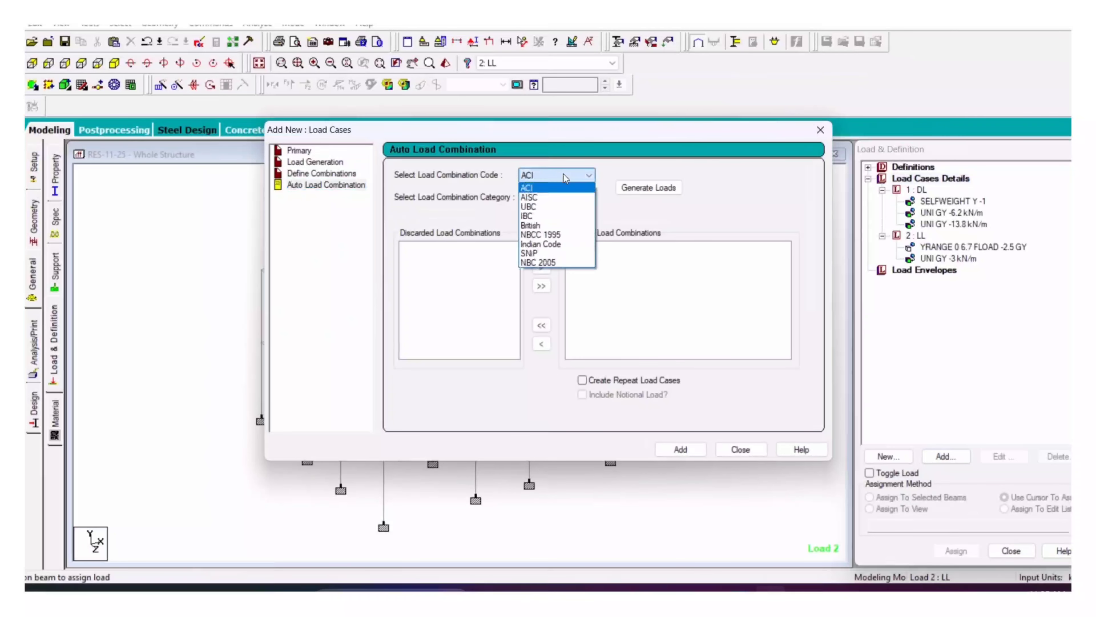
left_click(543, 244)
left_click(648, 188)
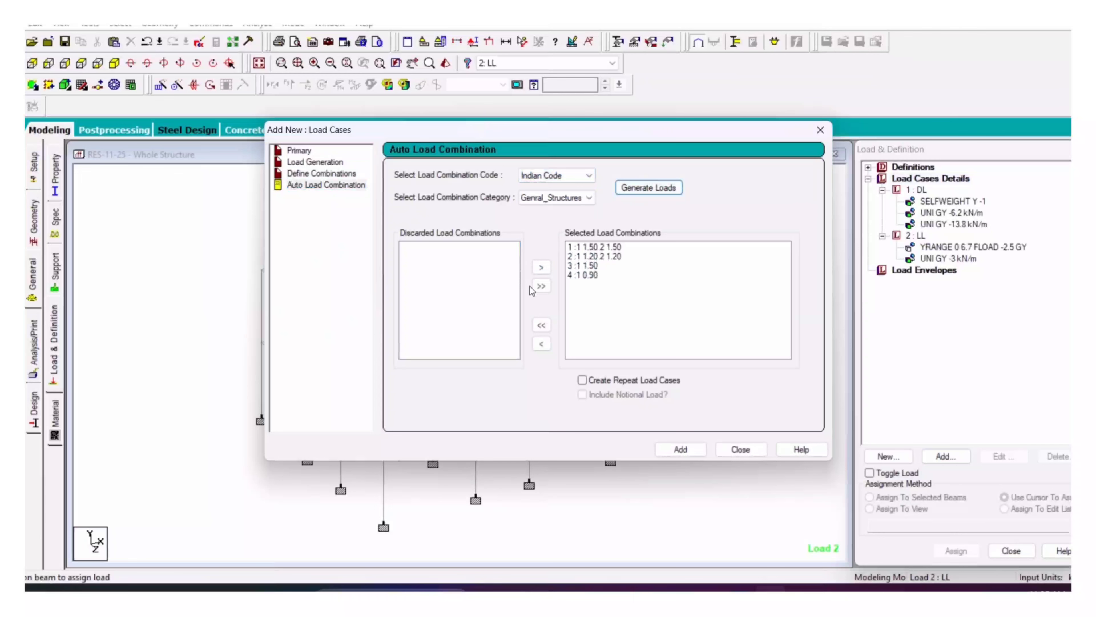
left_click(681, 449)
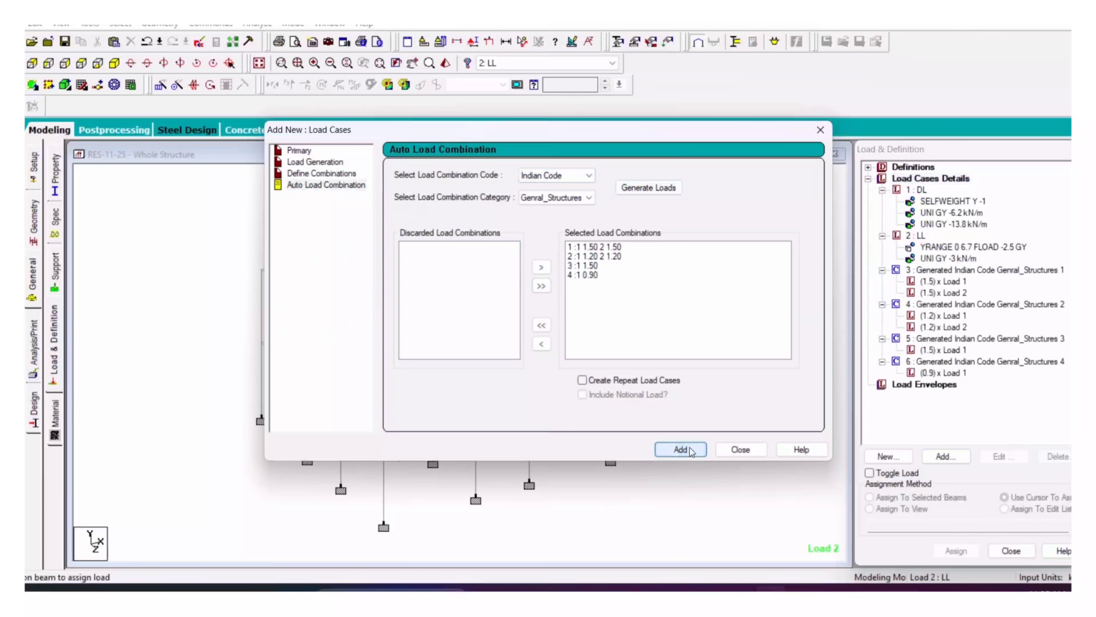
left_click(740, 450)
left_click(37, 358)
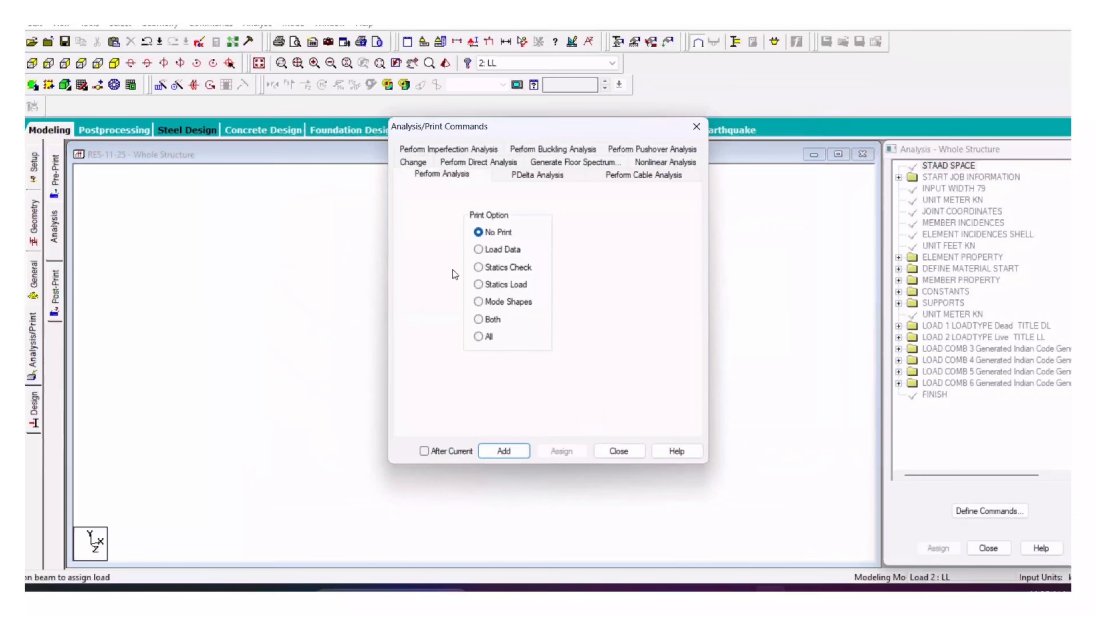
Step: Add PERFORM ANALYSIS, save the model and run the analysis with 0 errors
left_click(493, 454)
left_click(619, 450)
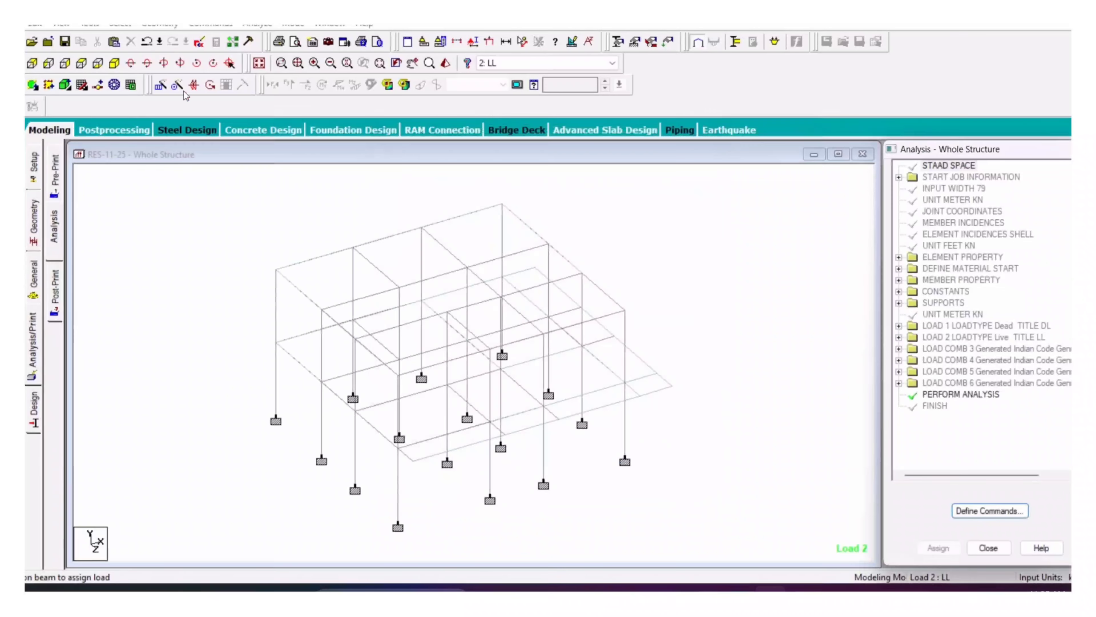
left_click(247, 26)
left_click(268, 37)
left_click(459, 319)
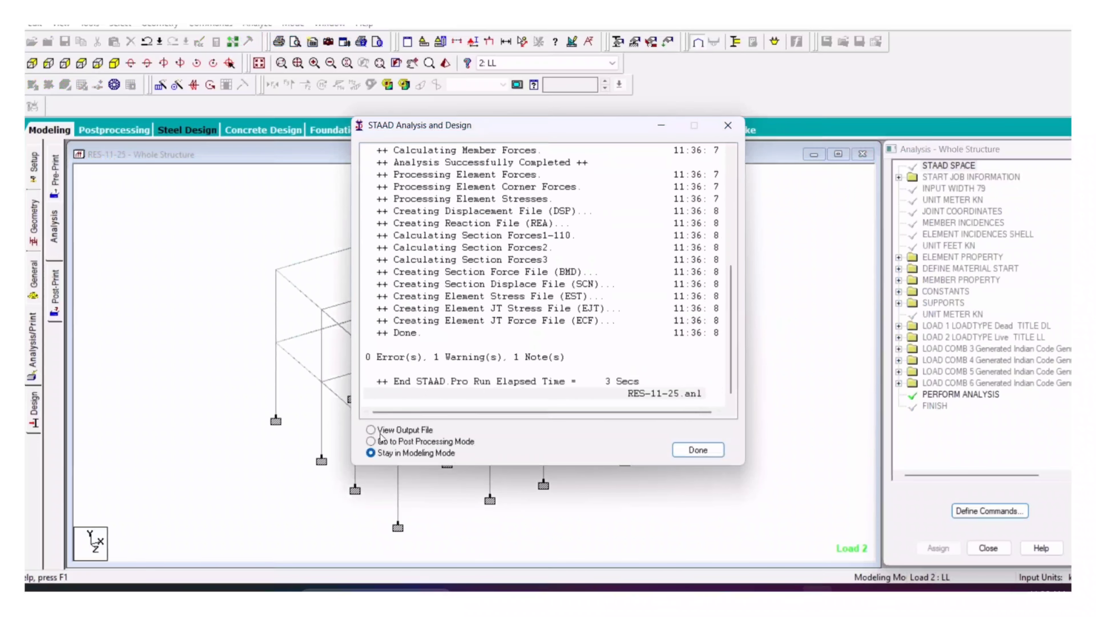
left_click(684, 450)
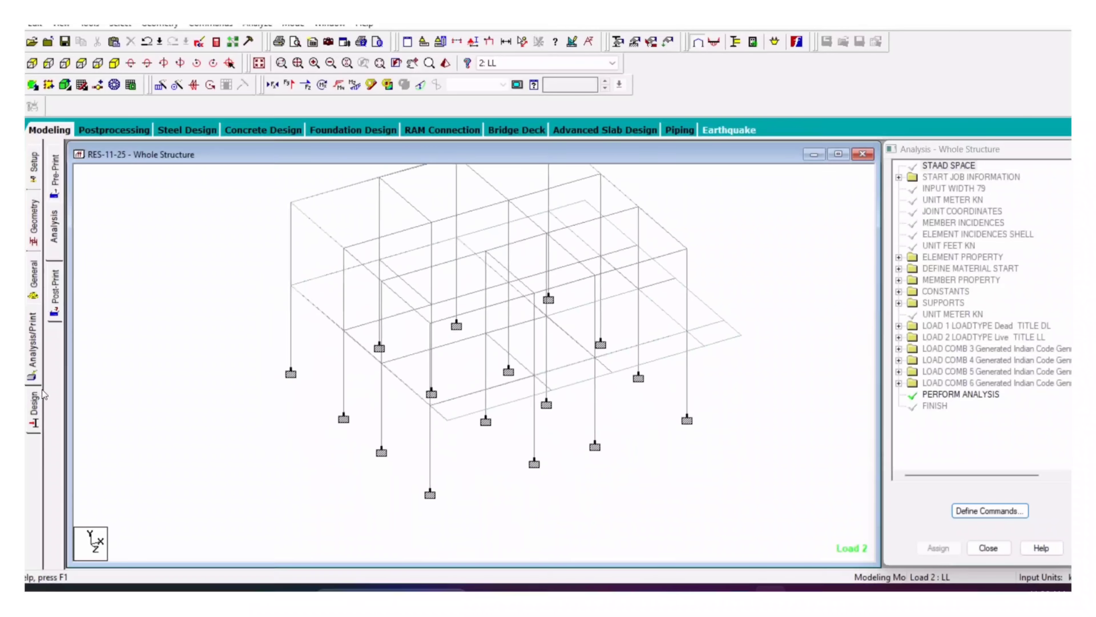
Step: Set the concrete design code to IS456
left_click(34, 405)
left_click(54, 218)
left_click(1053, 167)
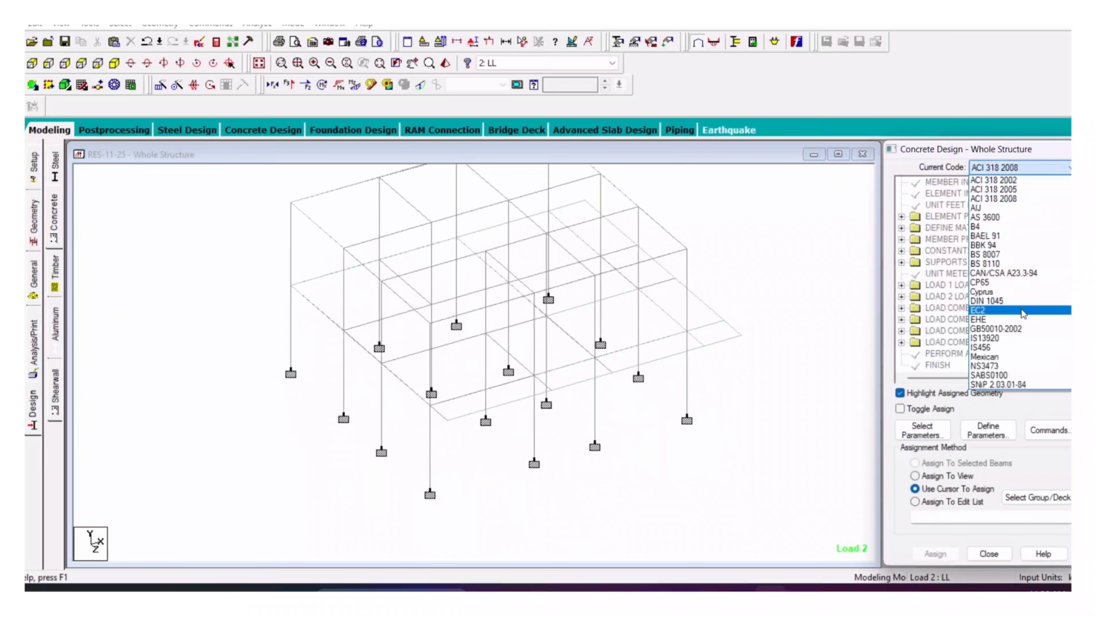
left_click(983, 347)
Step: Trim the IS456 parameters to FC, FYMAIN, FYSEC, MAXMAIN, MAXSEC, MINMAIN and MINSEC
left_click(986, 433)
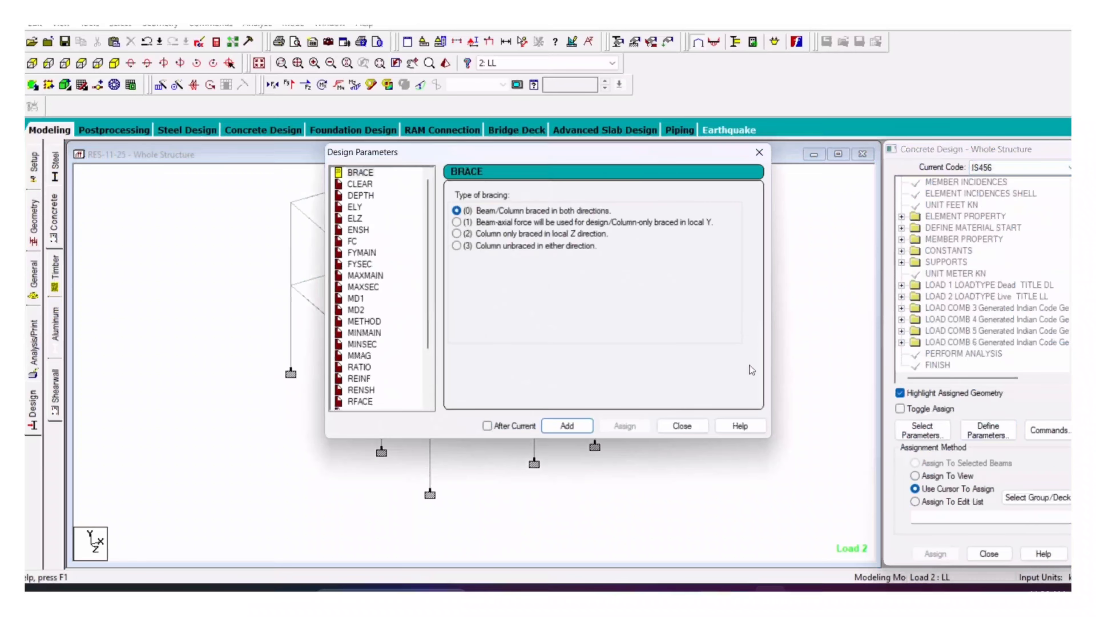
left_click(782, 151)
left_click(923, 430)
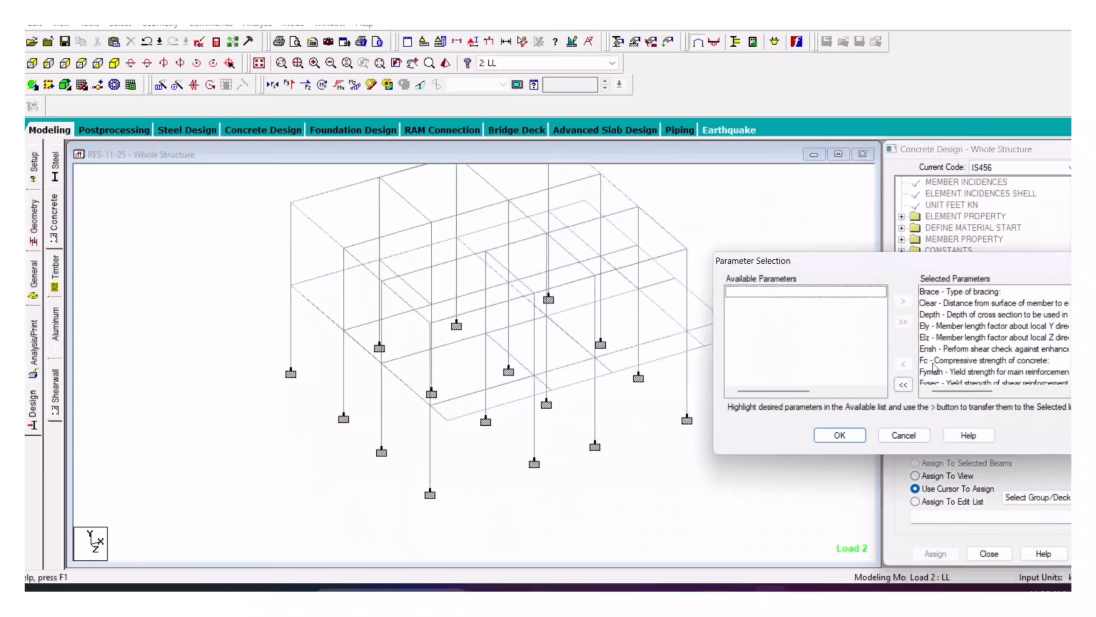
left_click(903, 384)
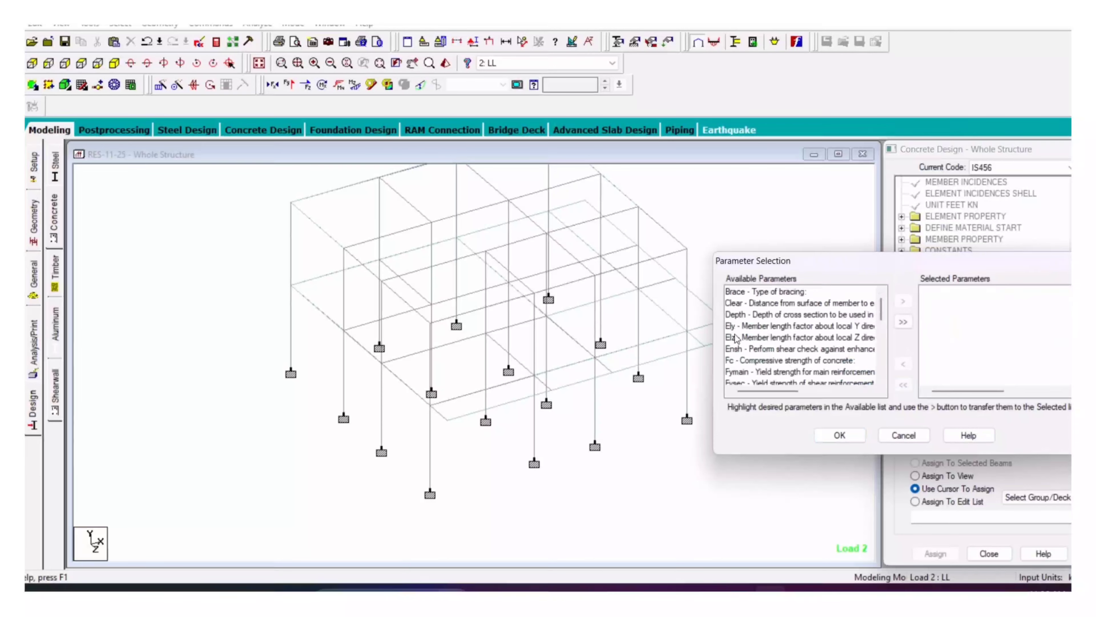
double_click(738, 361)
double_click(739, 361)
double_click(739, 361)
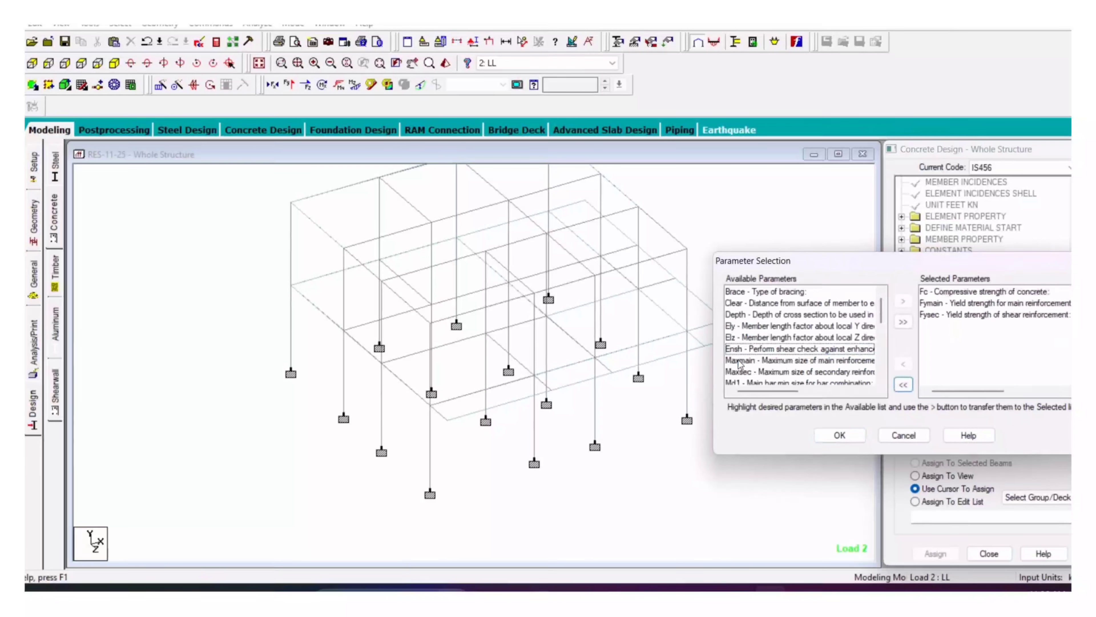
double_click(738, 361)
double_click(739, 362)
double_click(739, 362)
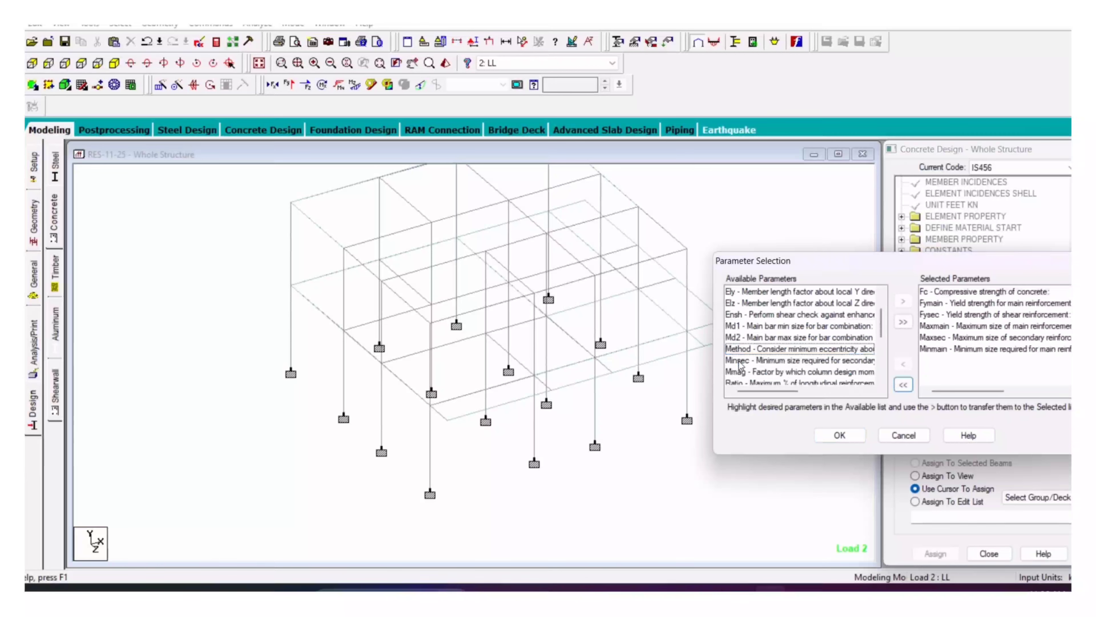
double_click(739, 362)
left_click(840, 435)
Step: Add concrete design parameters FC 25000, FYMAIN 500000 and FYSEC 500000
left_click(987, 430)
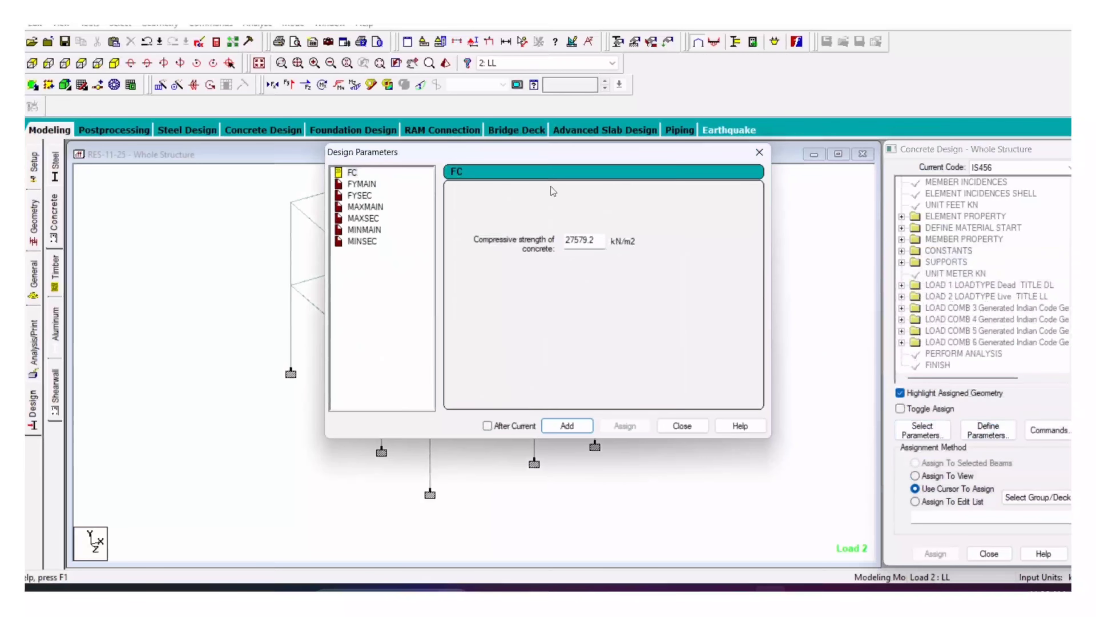
left_click_drag(588, 240, 489, 247)
type("25000")
left_click(566, 425)
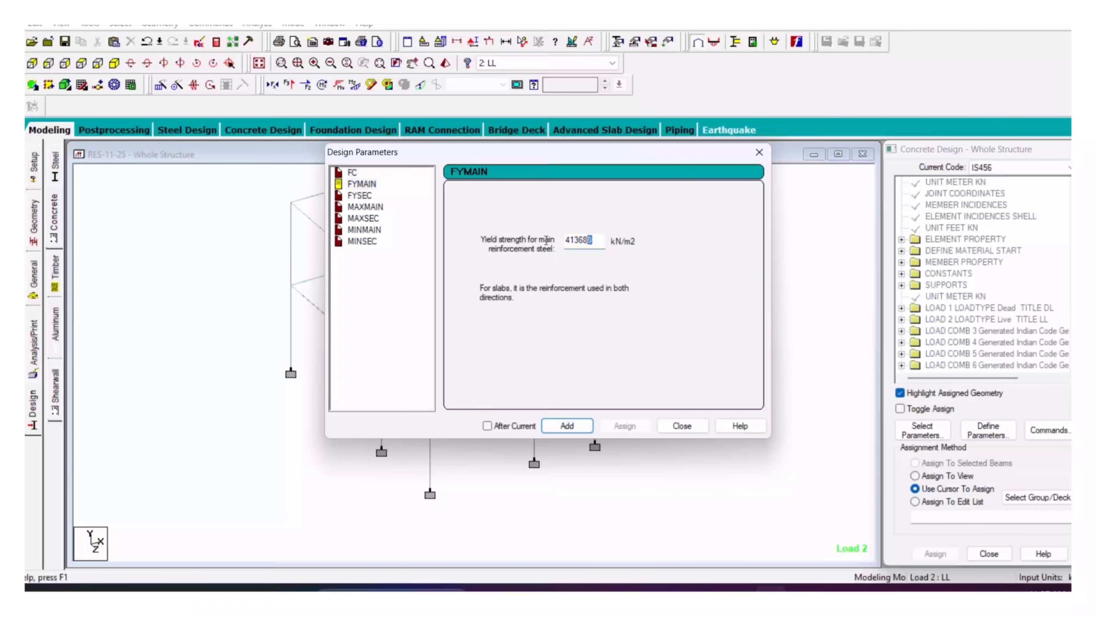
type("500000")
left_click(566, 426)
type("500")
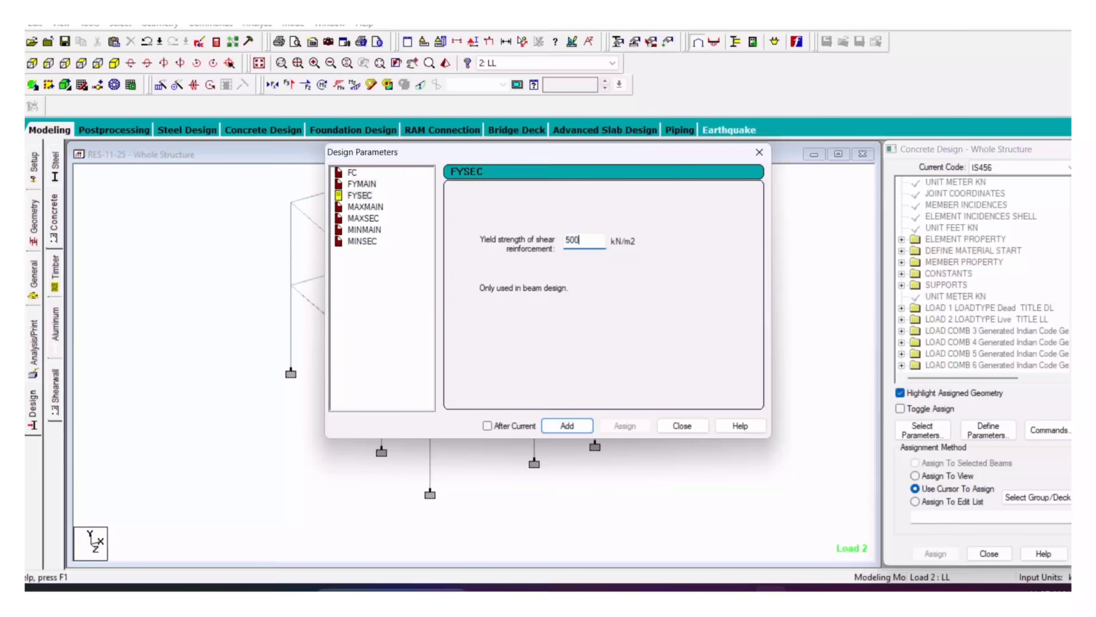
left_click(567, 426)
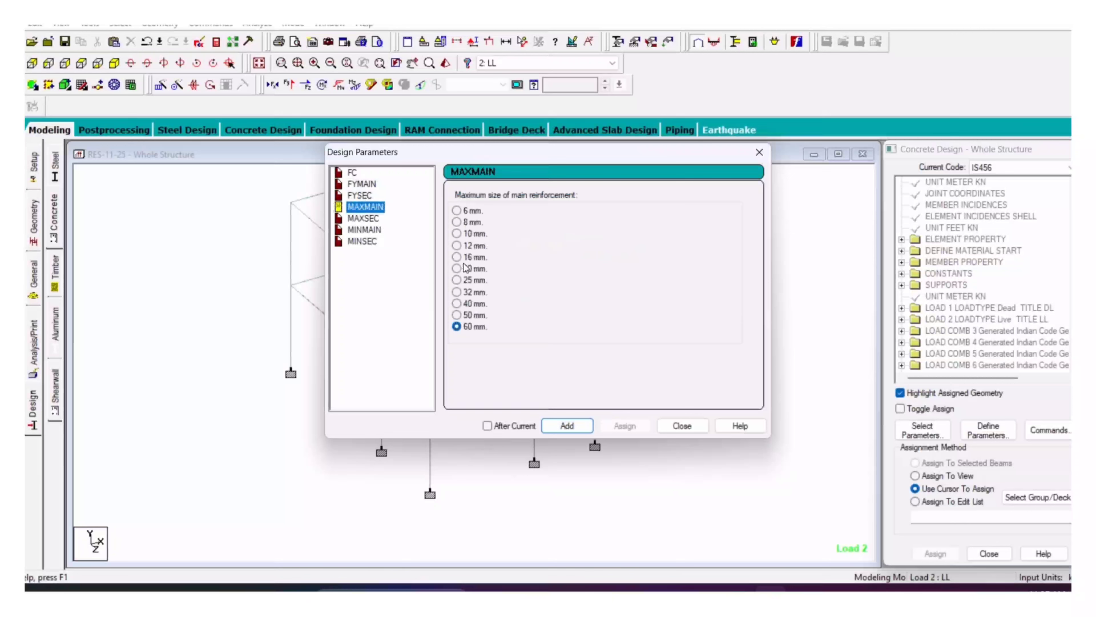
Step: Add bar size limits MAXMAIN 16, MAXSEC 16, MINMAIN 8 and MINSEC 8
left_click(456, 258)
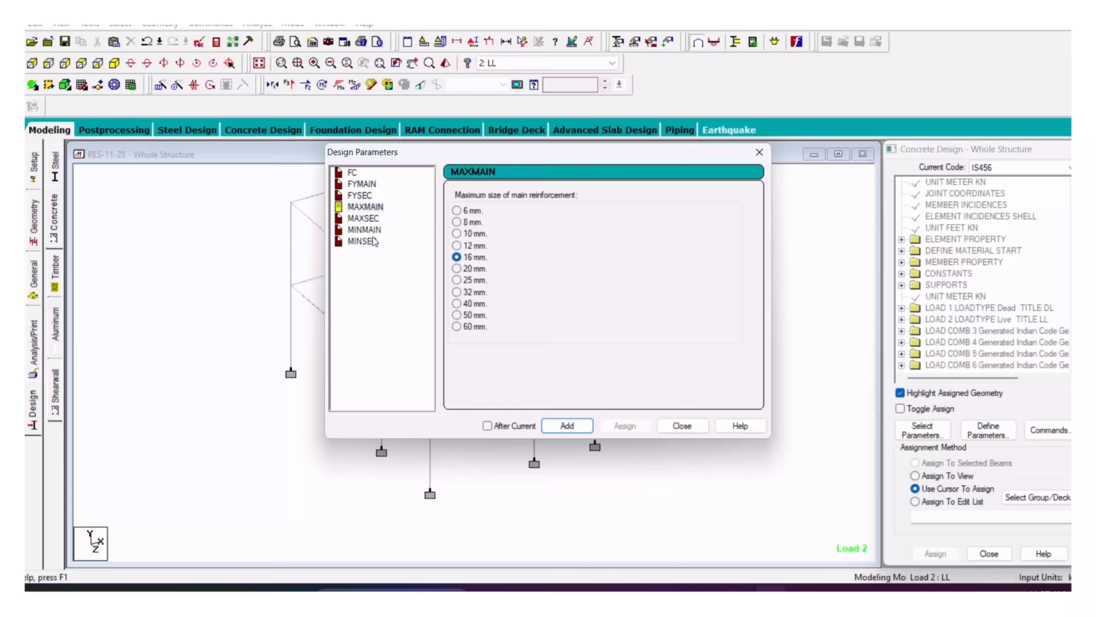
left_click(566, 425)
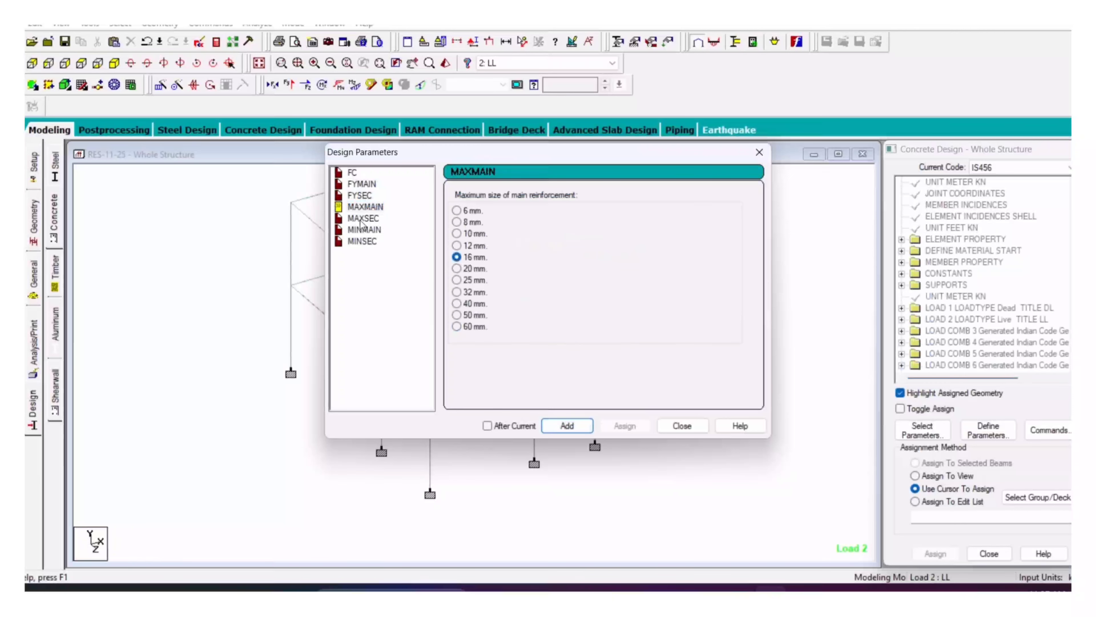
left_click(457, 258)
left_click(567, 425)
left_click(370, 232)
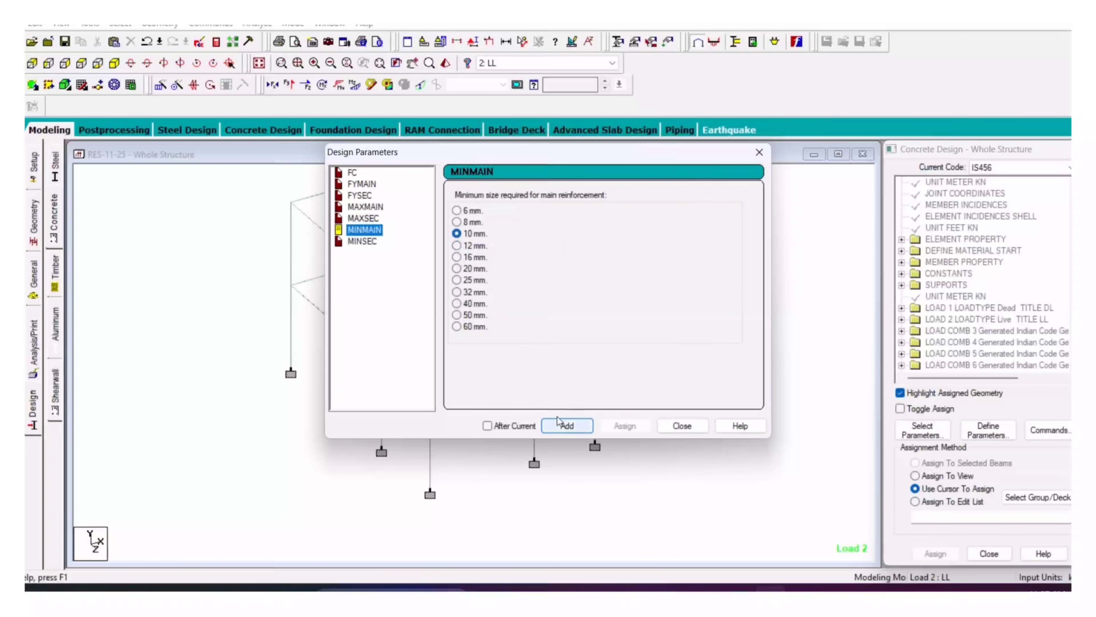
left_click(456, 222)
left_click(558, 425)
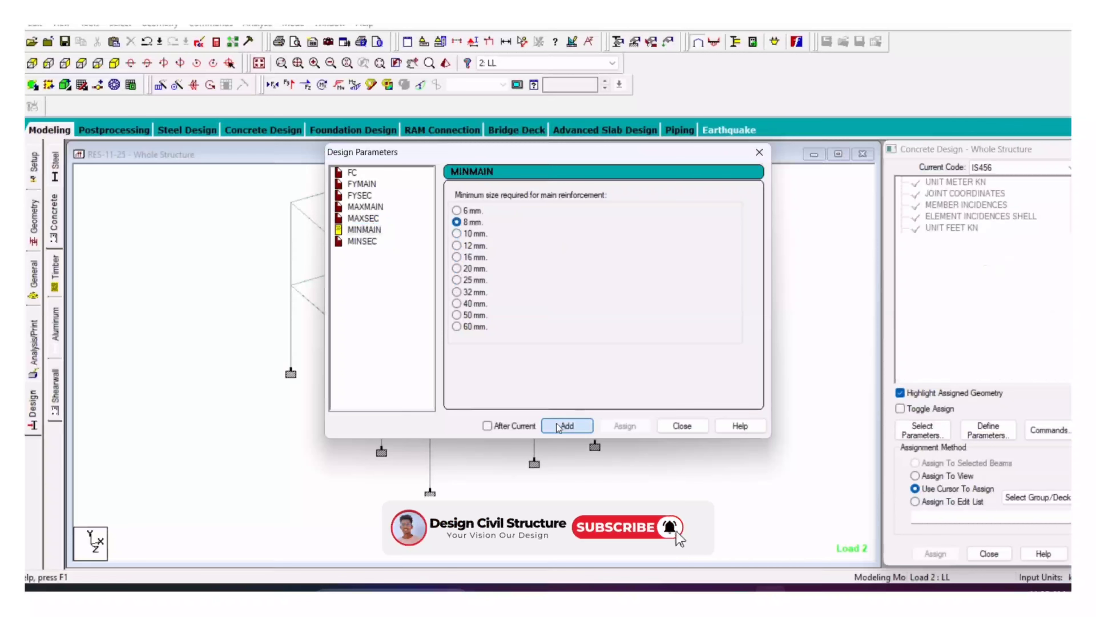
left_click(563, 426)
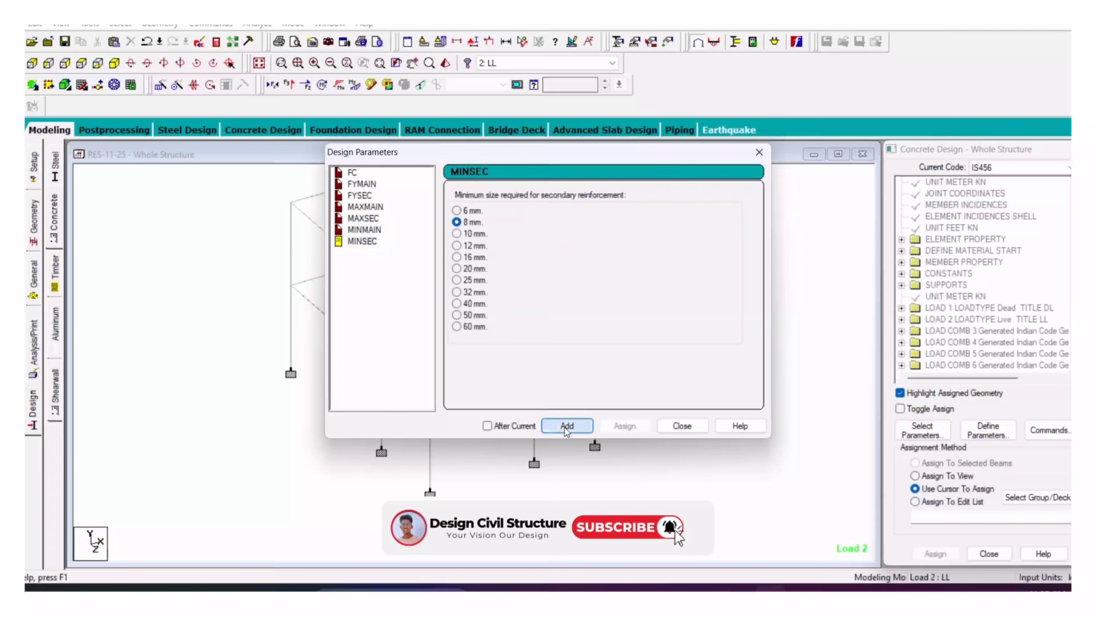
left_click(681, 426)
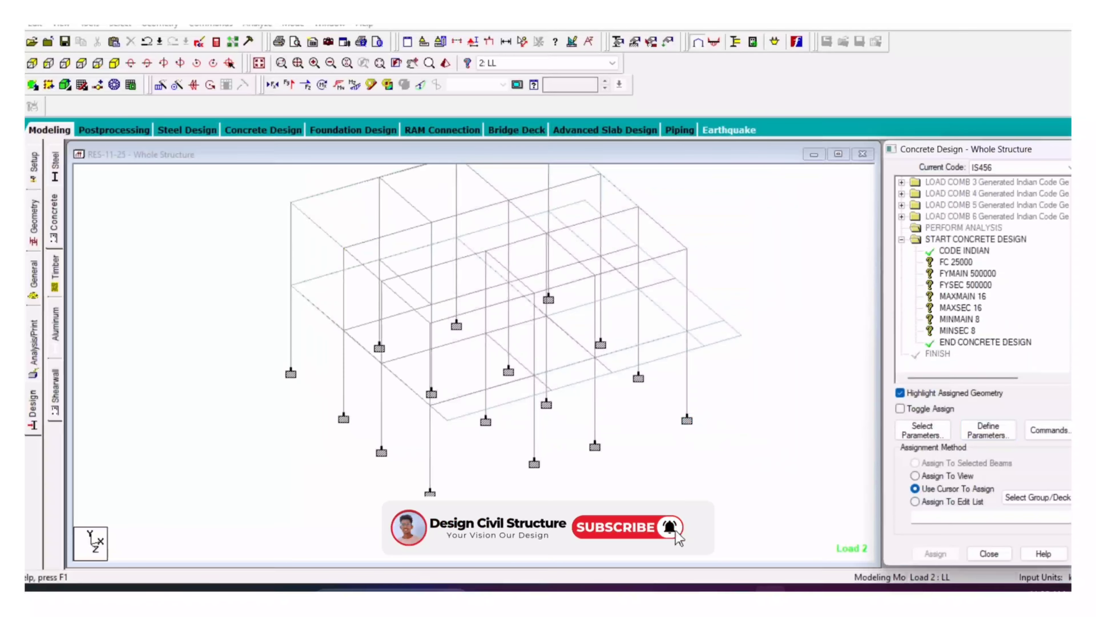
Step: Assign FC 25000, FYMAIN and FYSEC to all members in view
left_click(956, 262)
left_click(915, 475)
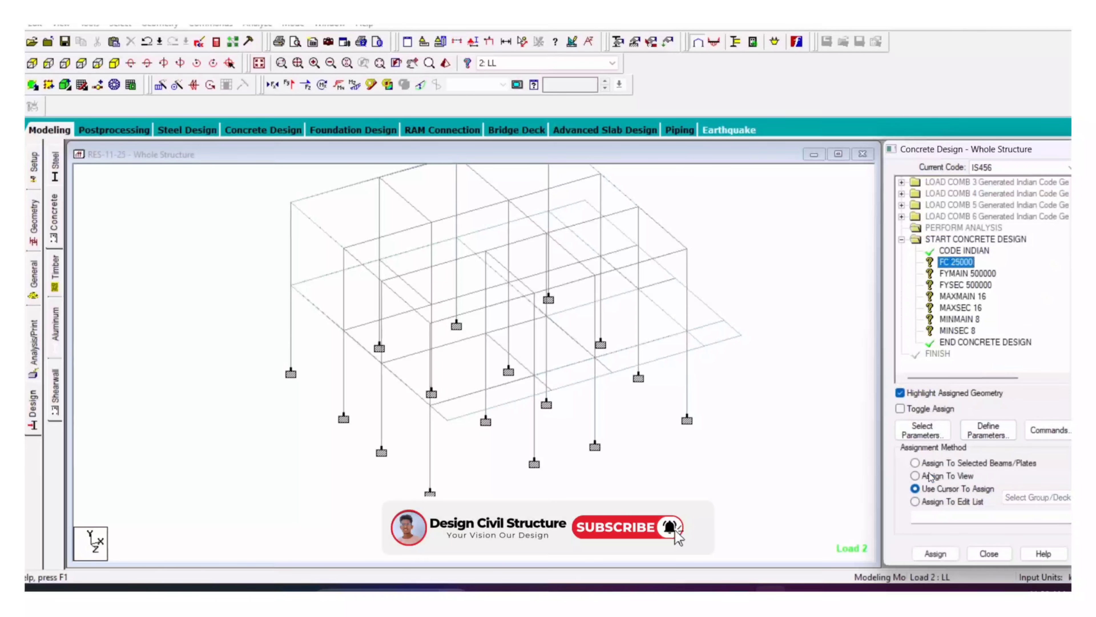
left_click(944, 557)
left_click(996, 392)
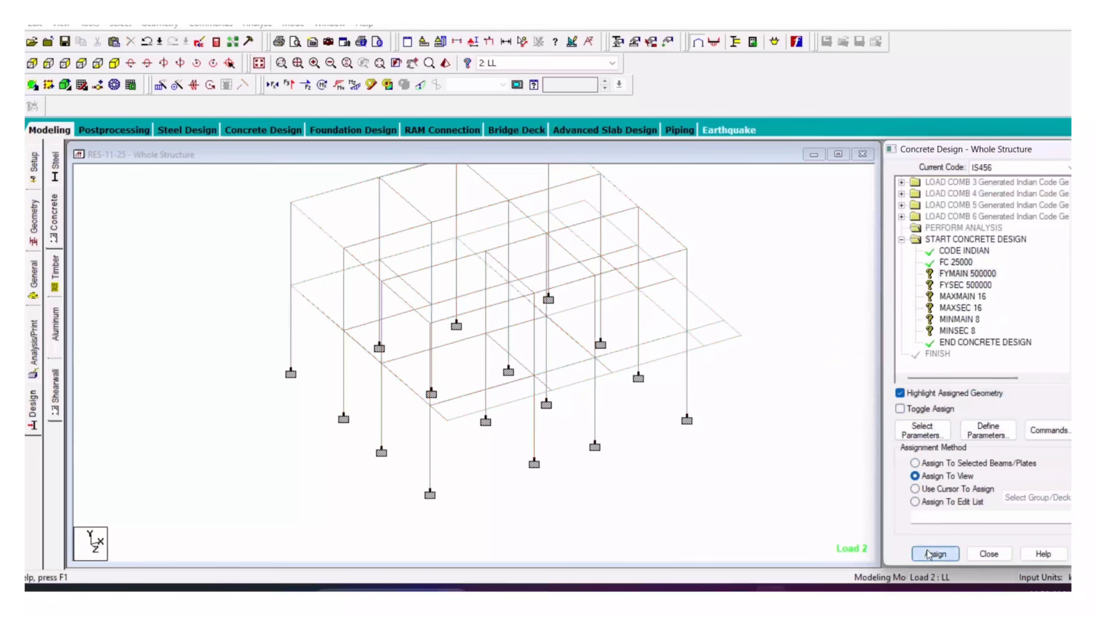
left_click(928, 554)
left_click(999, 390)
left_click(966, 284)
left_click(915, 475)
left_click(932, 554)
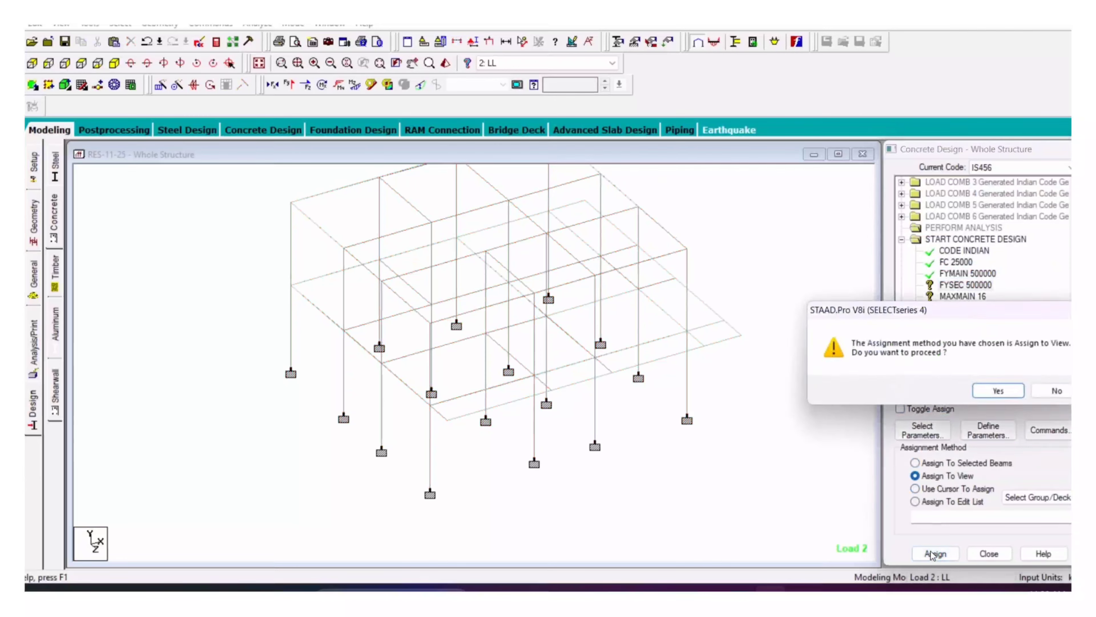
left_click(998, 390)
left_click(962, 296)
Step: Assign MAXMAIN 16 and MAXSEC 16 to all members in view
left_click(915, 475)
left_click(933, 554)
left_click(999, 390)
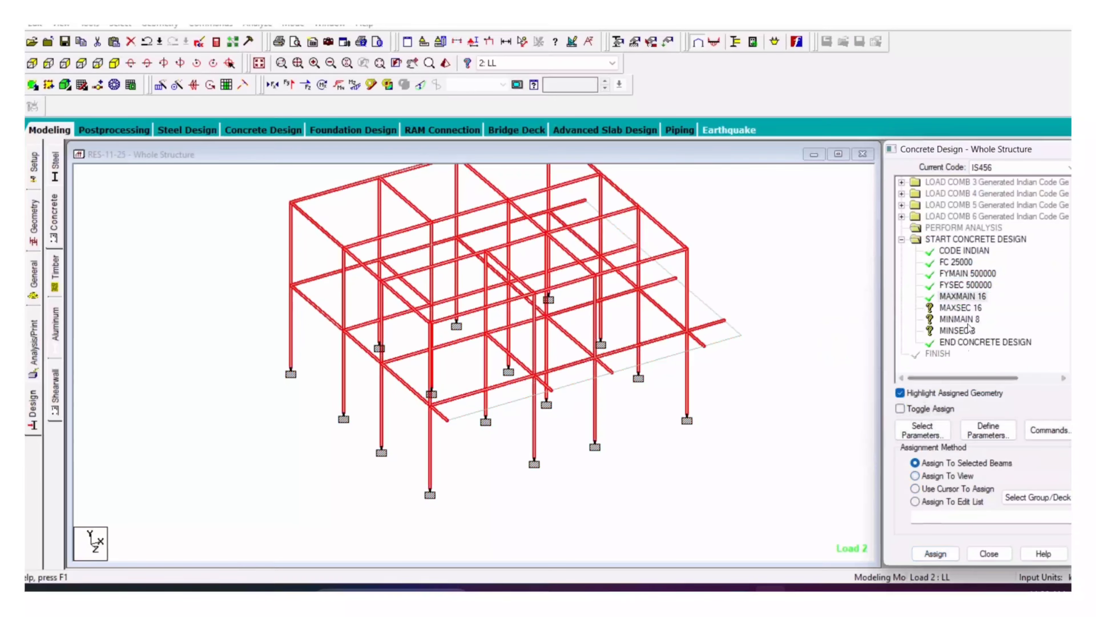
left_click(962, 307)
left_click(915, 476)
left_click(934, 554)
left_click(999, 390)
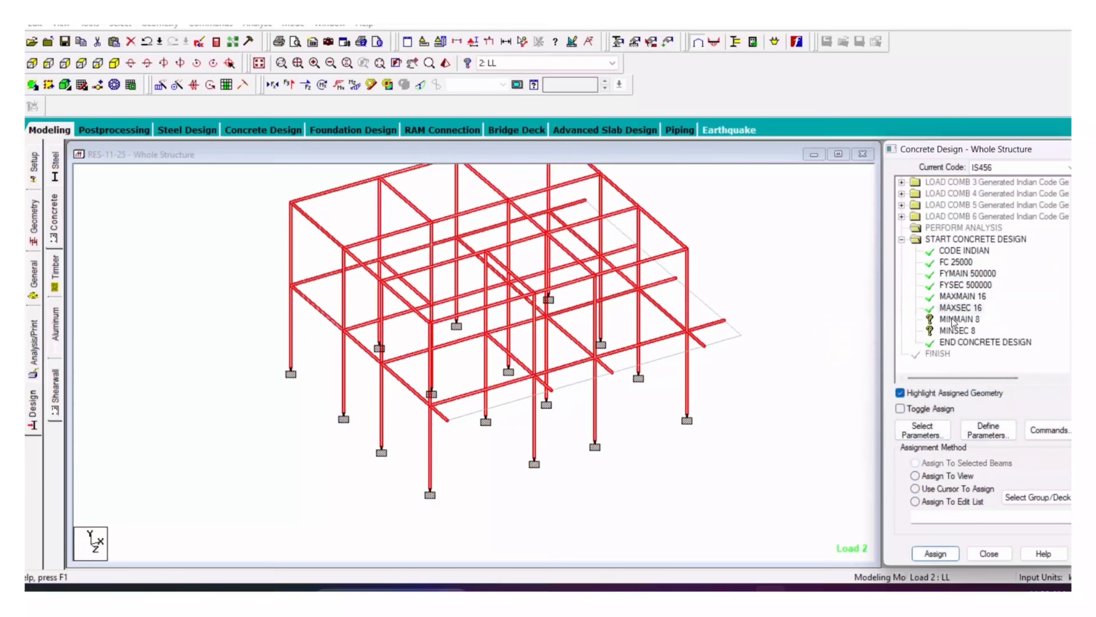
Step: Assign MINMAIN 8 and MINSEC 8 to all members in view
left_click(959, 319)
left_click(915, 475)
left_click(934, 554)
left_click(999, 390)
left_click(957, 330)
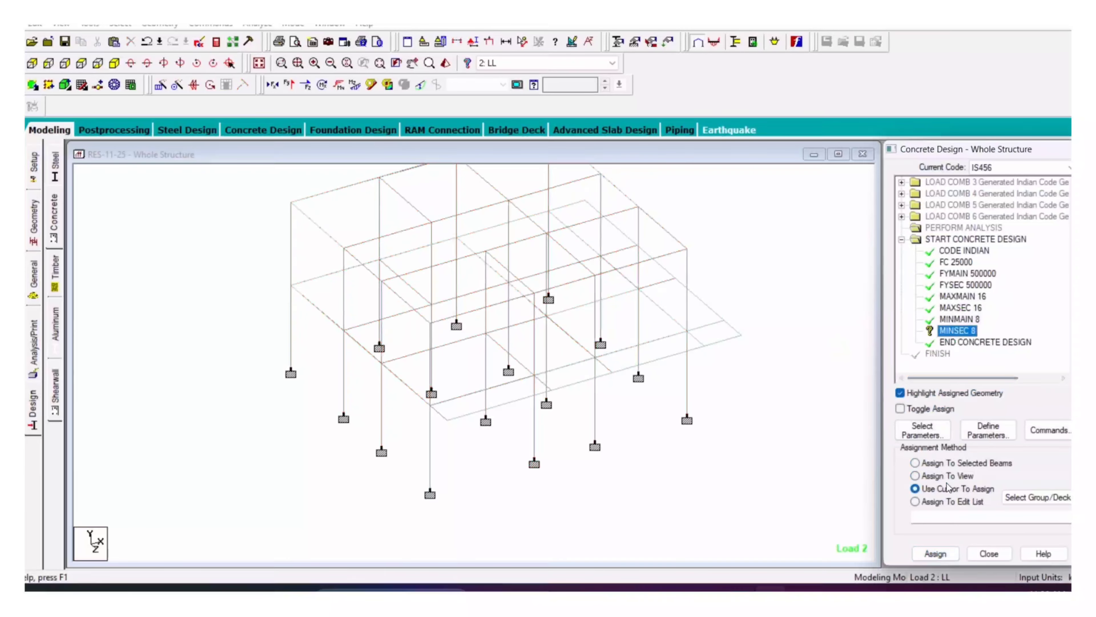
left_click(915, 475)
left_click(934, 554)
left_click(998, 390)
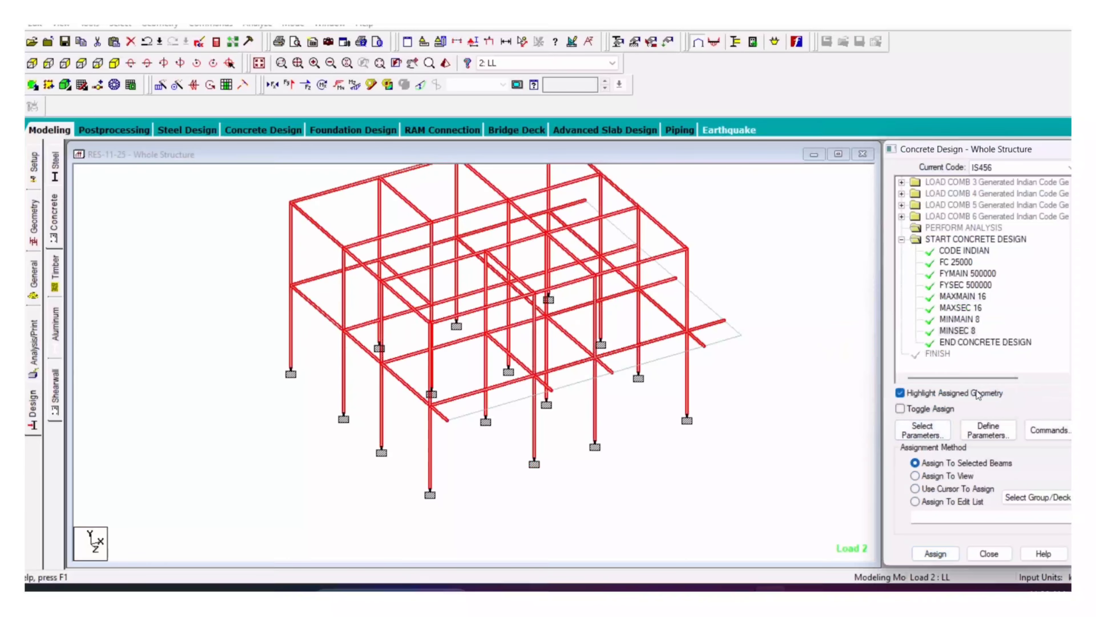
left_click(1049, 429)
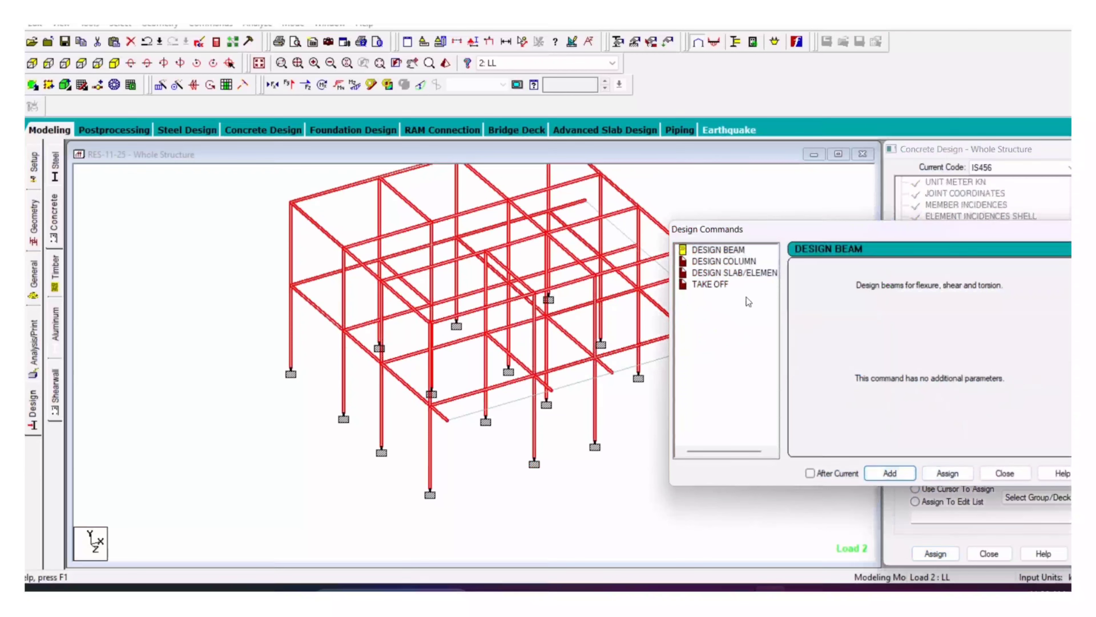
Step: Add the DESIGN COLUMN, DESIGN SLAB/ELEMENT and TAKE OFF design commands
left_click(729, 261)
left_click(890, 472)
left_click(734, 273)
left_click(889, 473)
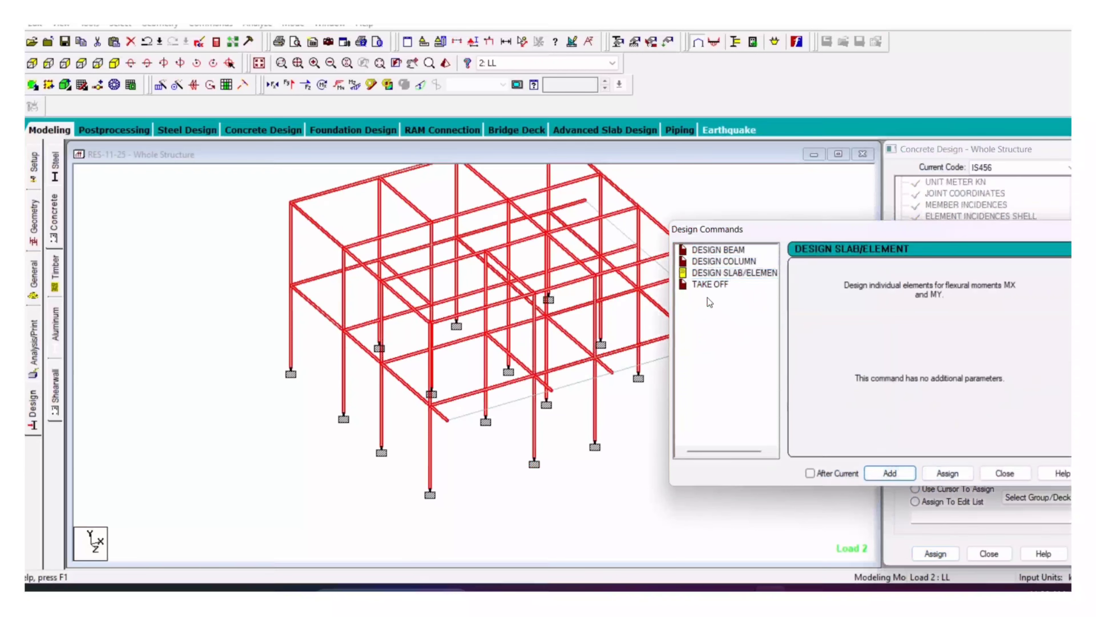
left_click(711, 284)
left_click(890, 473)
left_click(1005, 473)
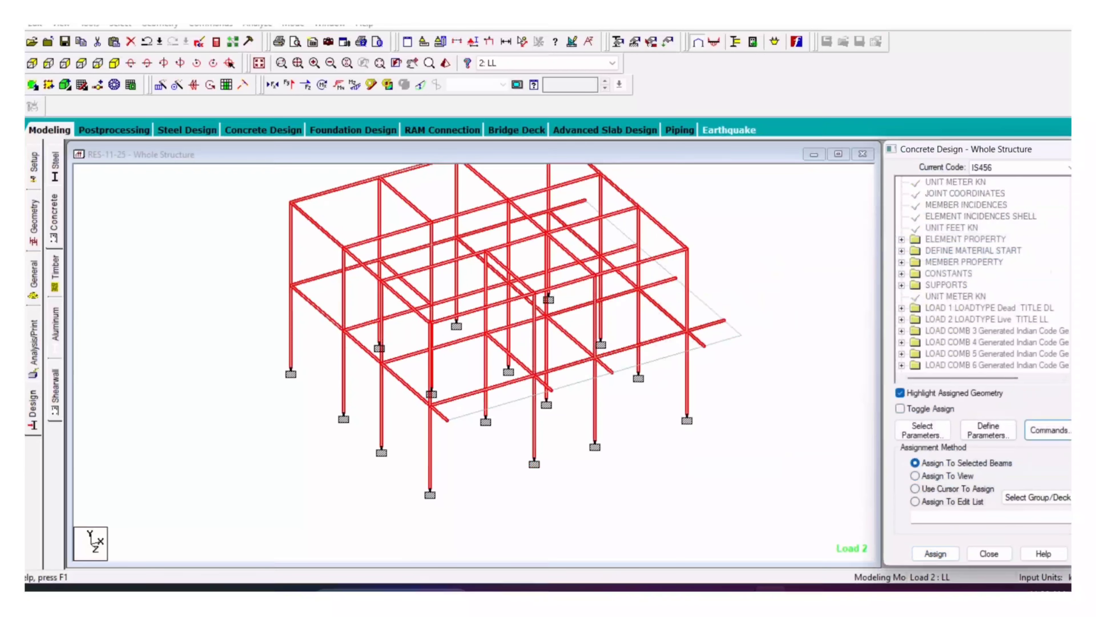
Step: Assign DESIGN BEAM to all beams parallel to X and Z
left_click(993, 307)
left_click(120, 26)
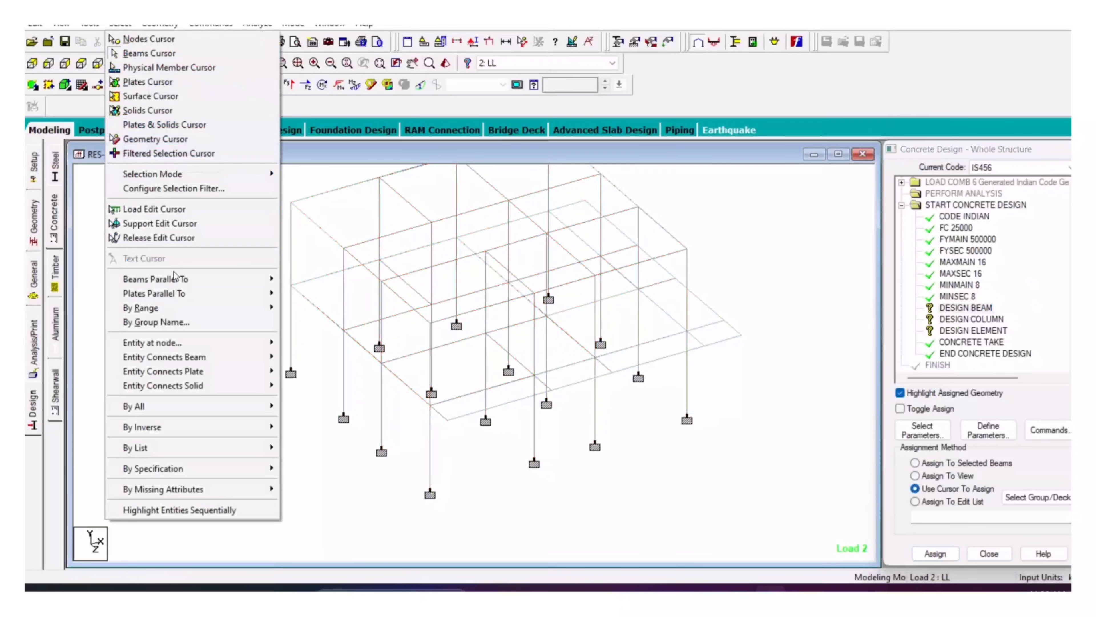
mouse_move(174, 279)
left_click(294, 279)
left_click(121, 26)
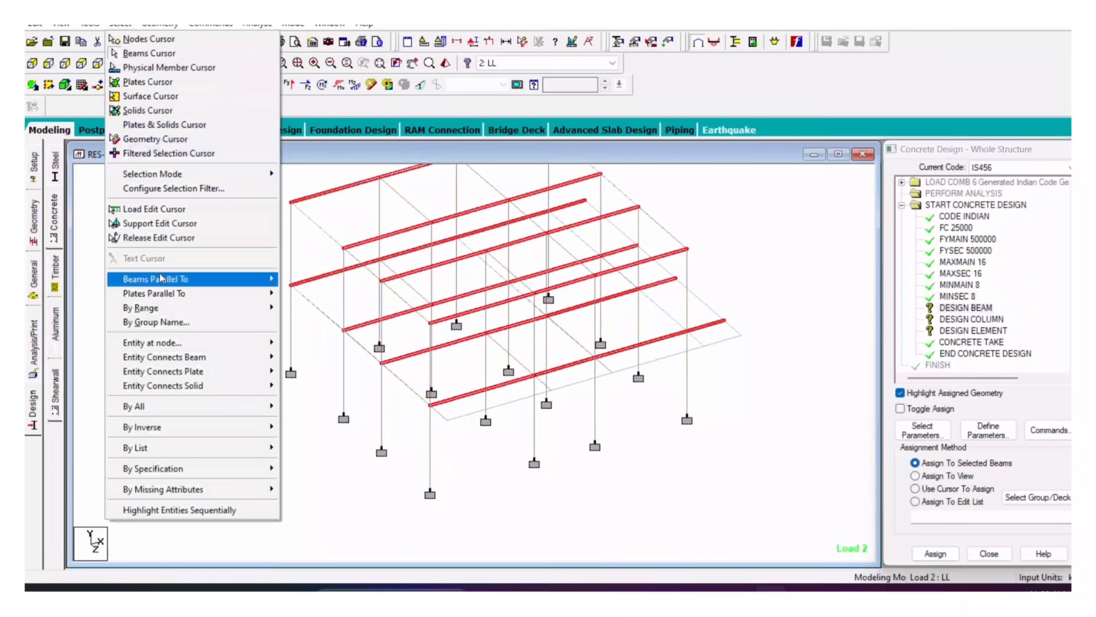
left_click(301, 306)
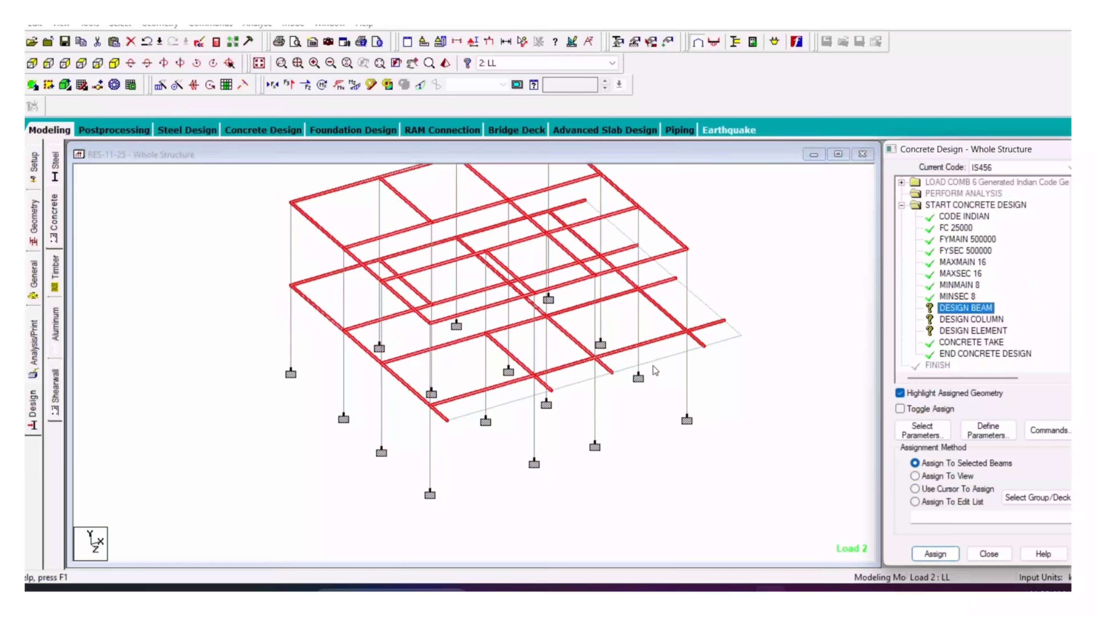
left_click(935, 554)
left_click(999, 394)
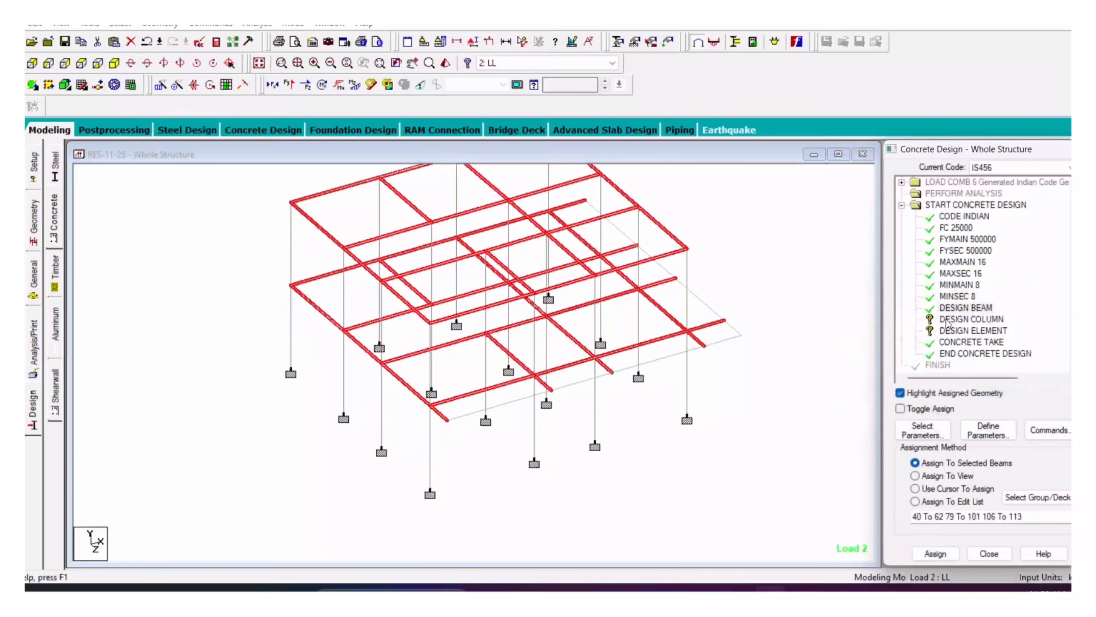
Step: Assign DESIGN COLUMN to all columns parallel to Y
left_click(120, 23)
mouse_move(190, 286)
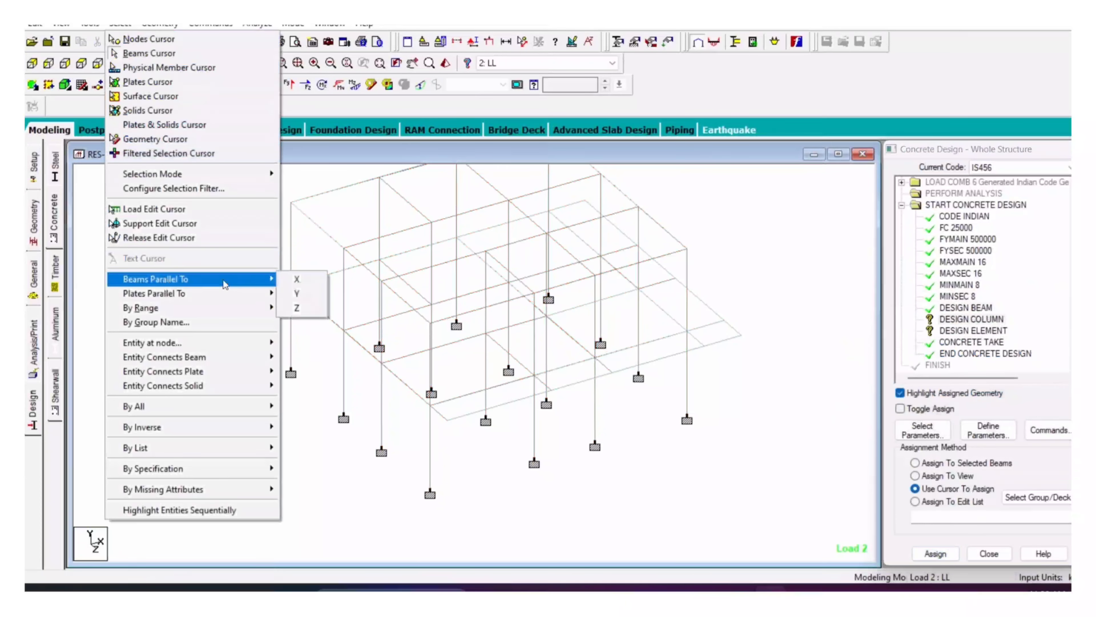
left_click(290, 294)
left_click(971, 319)
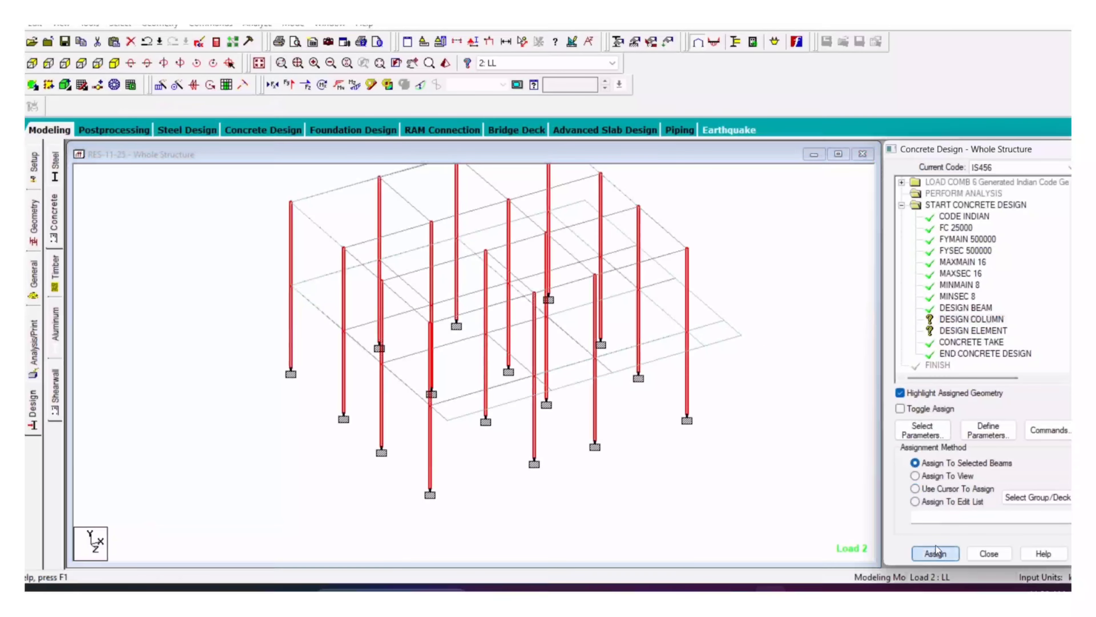
left_click(935, 554)
left_click(994, 392)
Step: Assign DESIGN ELEMENT to the whole structure in view
left_click(915, 475)
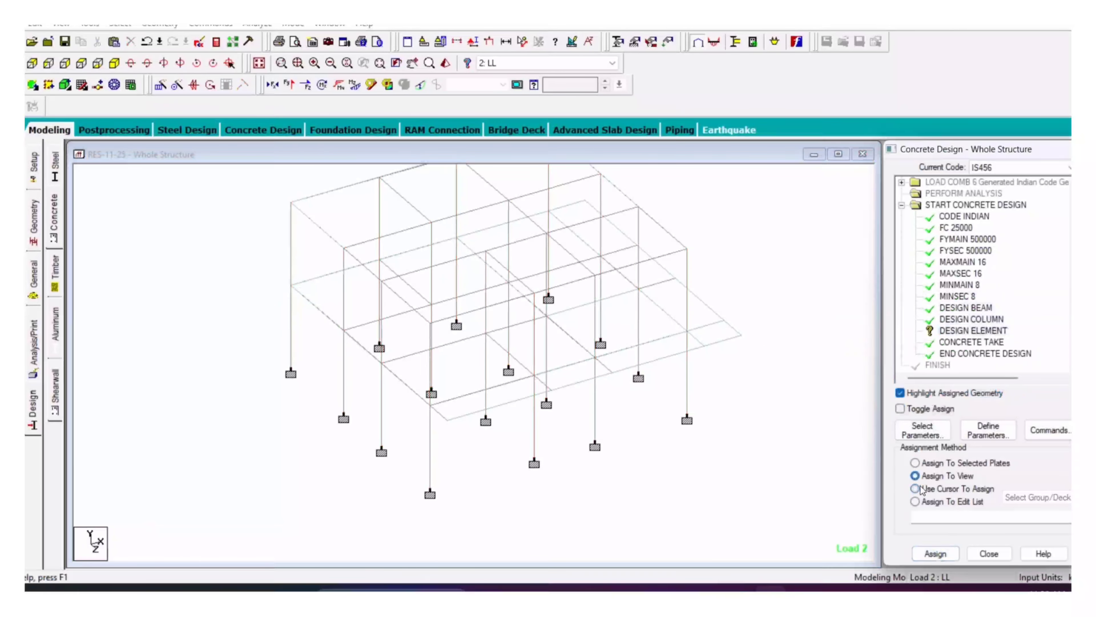
left_click(935, 553)
left_click(995, 388)
left_click(915, 489)
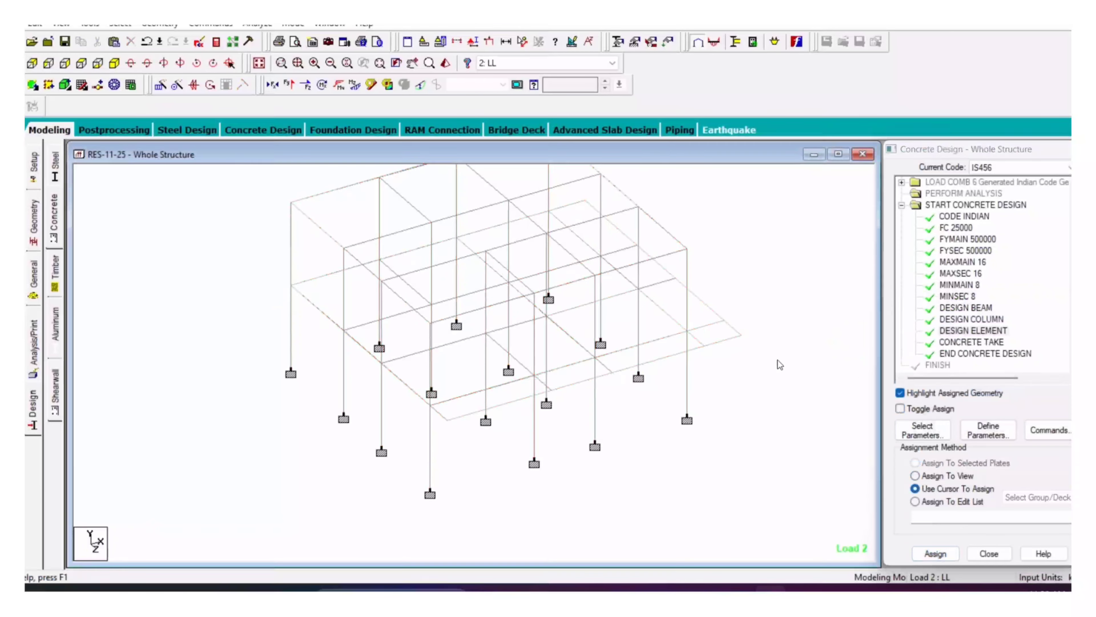
Step: Add a PERFORM ANALYSIS command to the model
left_click(33, 345)
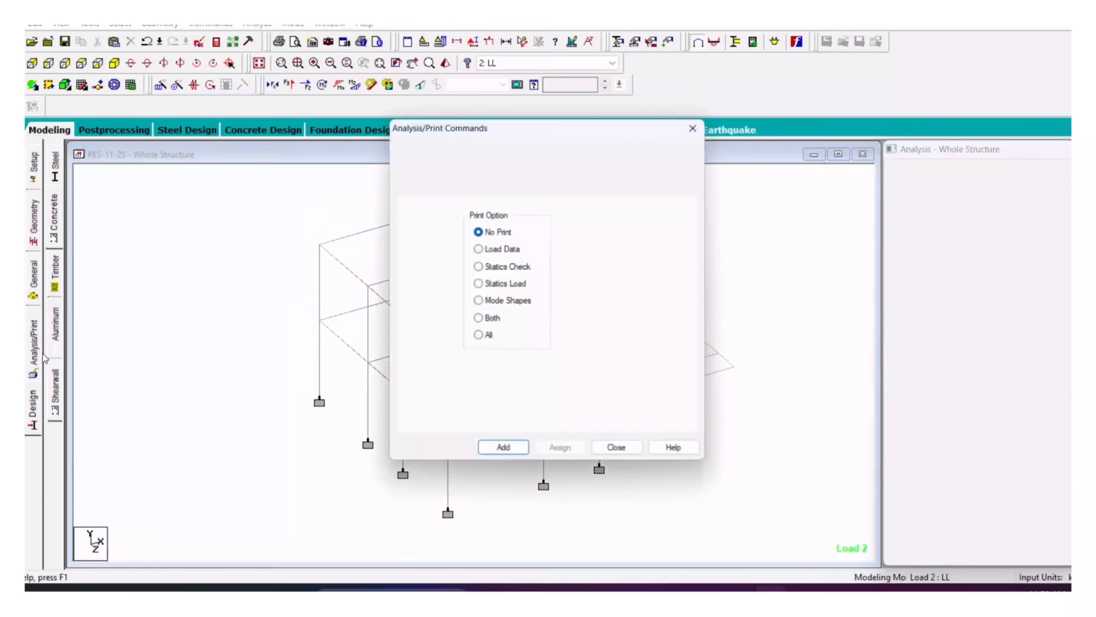
left_click(494, 457)
left_click(619, 451)
Step: Save and run the analysis, then continue into postprocessing mode
left_click(258, 26)
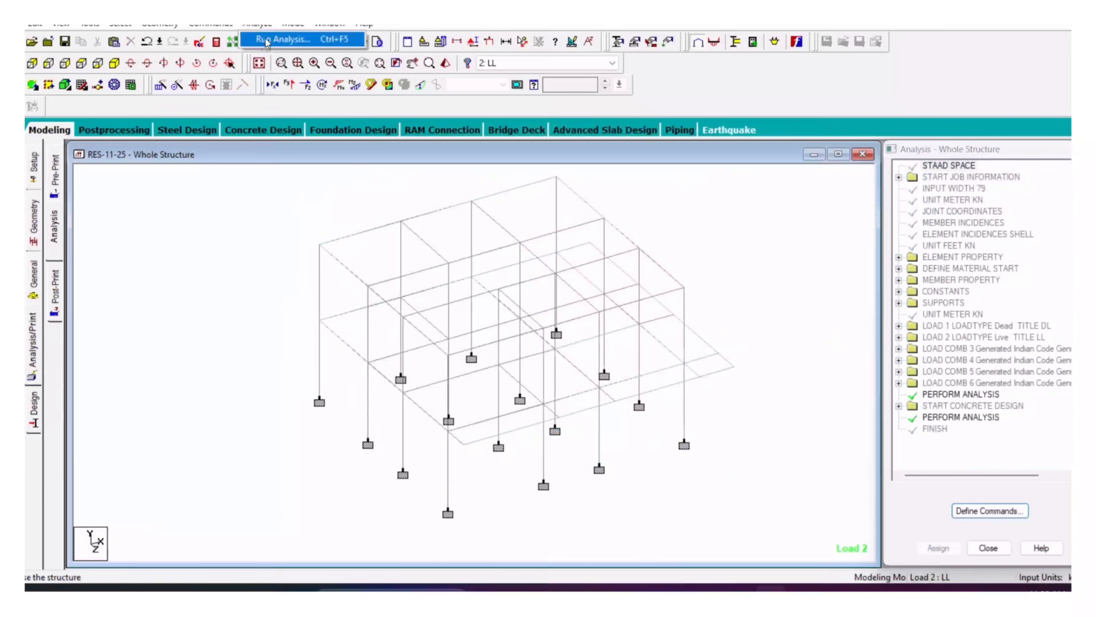
left_click(276, 39)
left_click(453, 333)
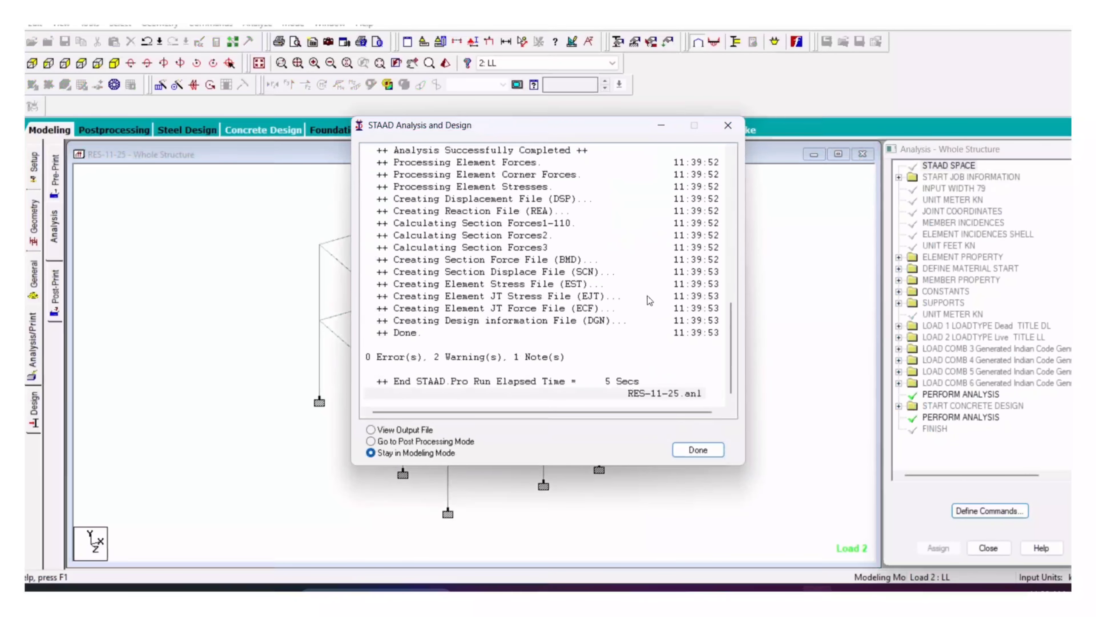
left_click(376, 441)
left_click(688, 453)
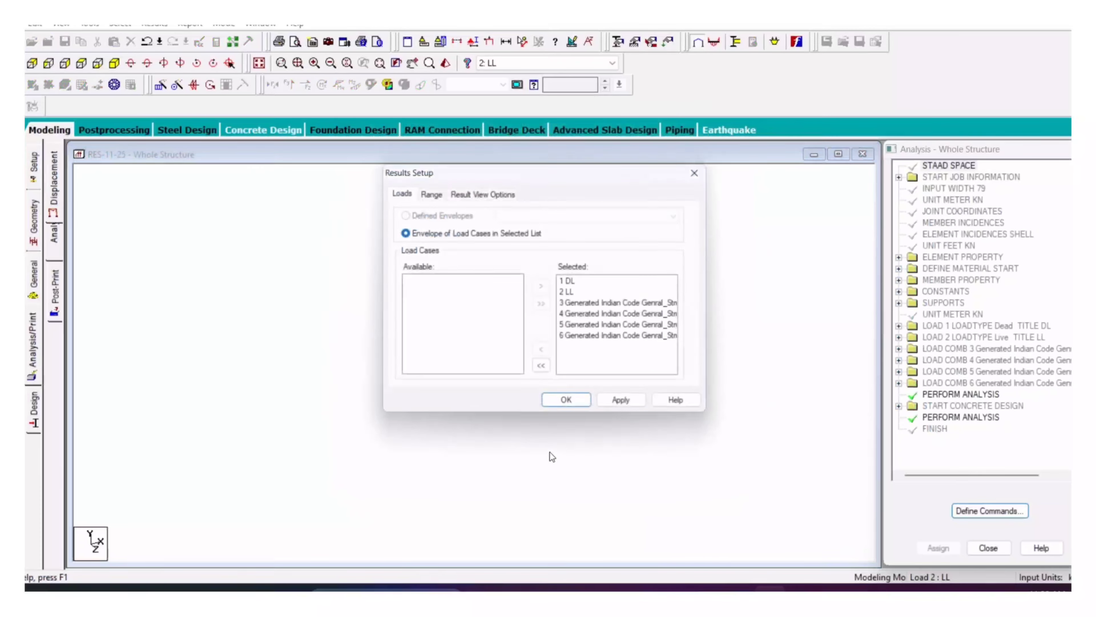
Step: Accept the results setup with all six load cases and reposition the frame view
left_click(629, 408)
left_click(570, 409)
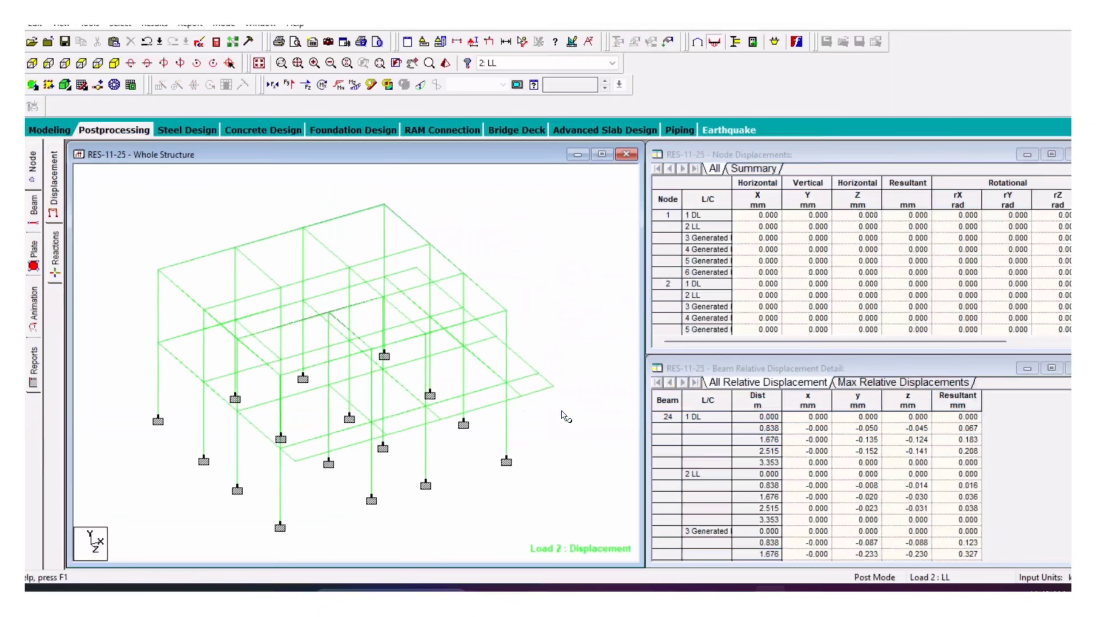
middle_click_drag(334, 466, 348, 460)
scroll(364, 445, "up", 1)
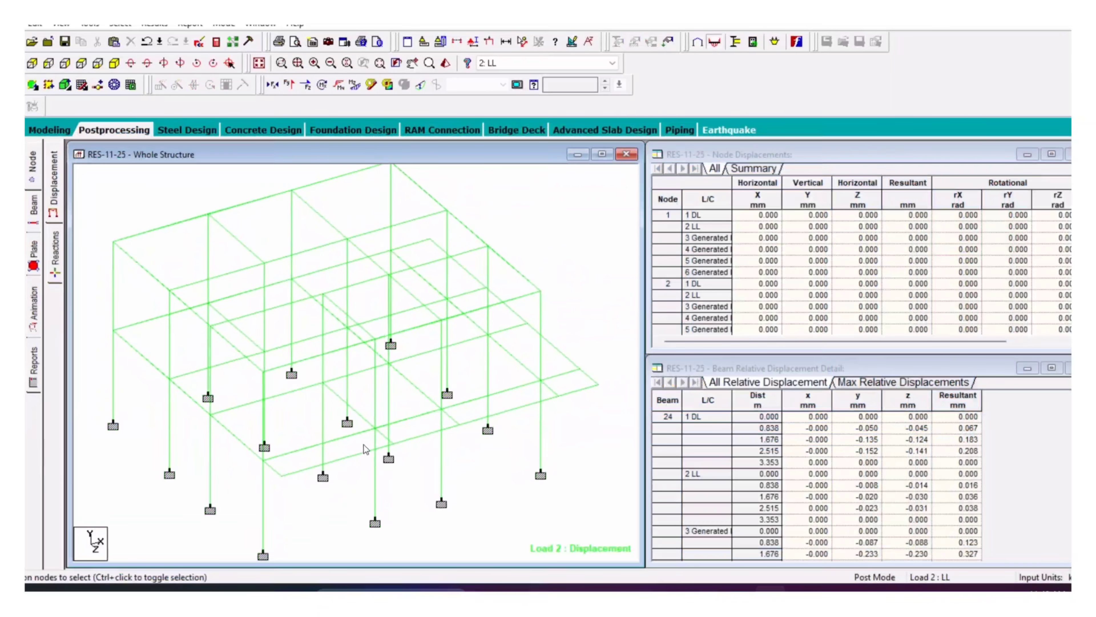
Step: Review beam 51's property, loading, bending, deflection and concrete design results
double_click(511, 391)
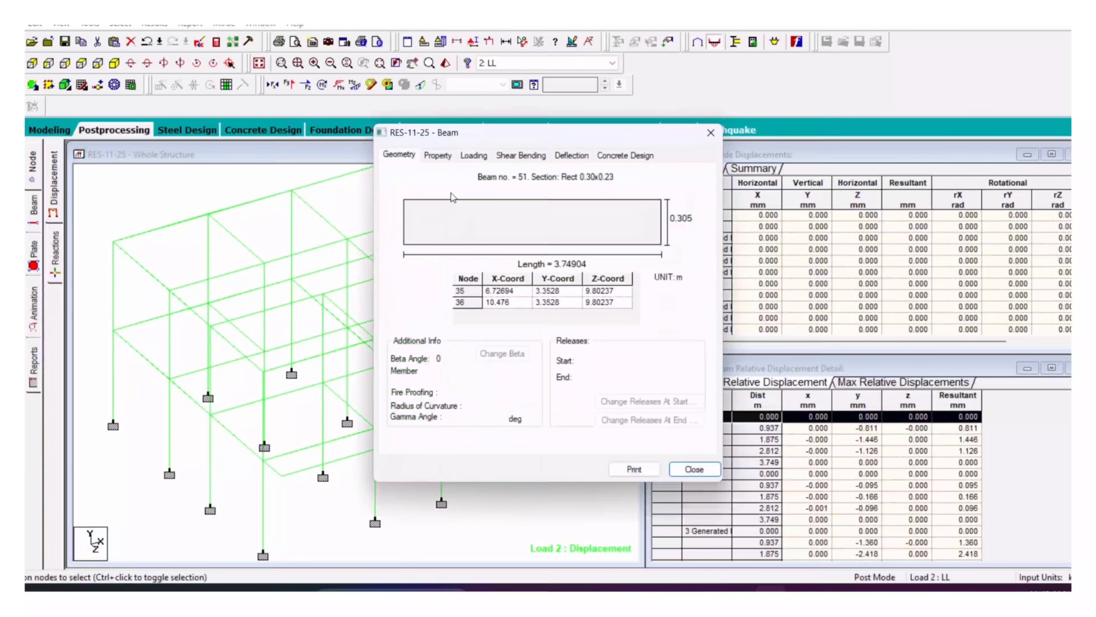
left_click(437, 155)
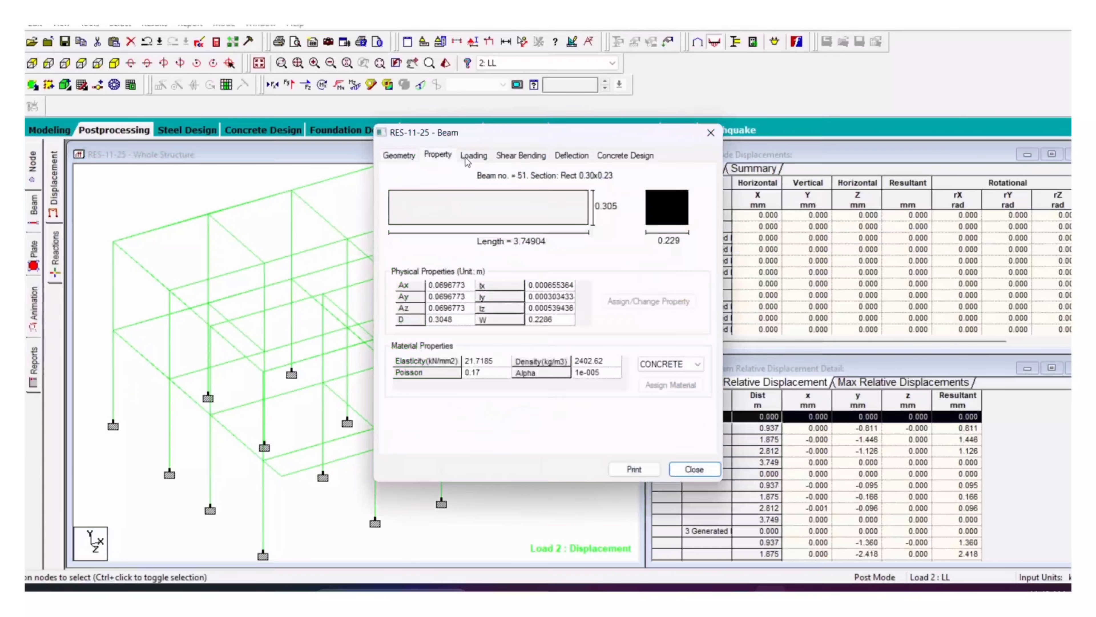
left_click(691, 364)
left_click(661, 373)
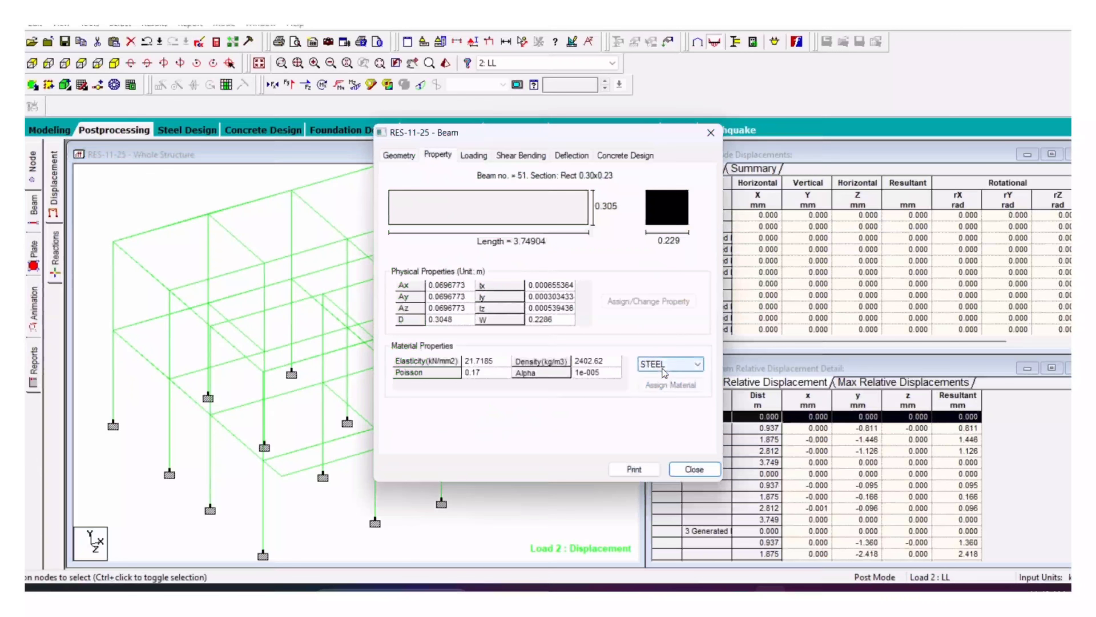
left_click(477, 156)
left_click(522, 157)
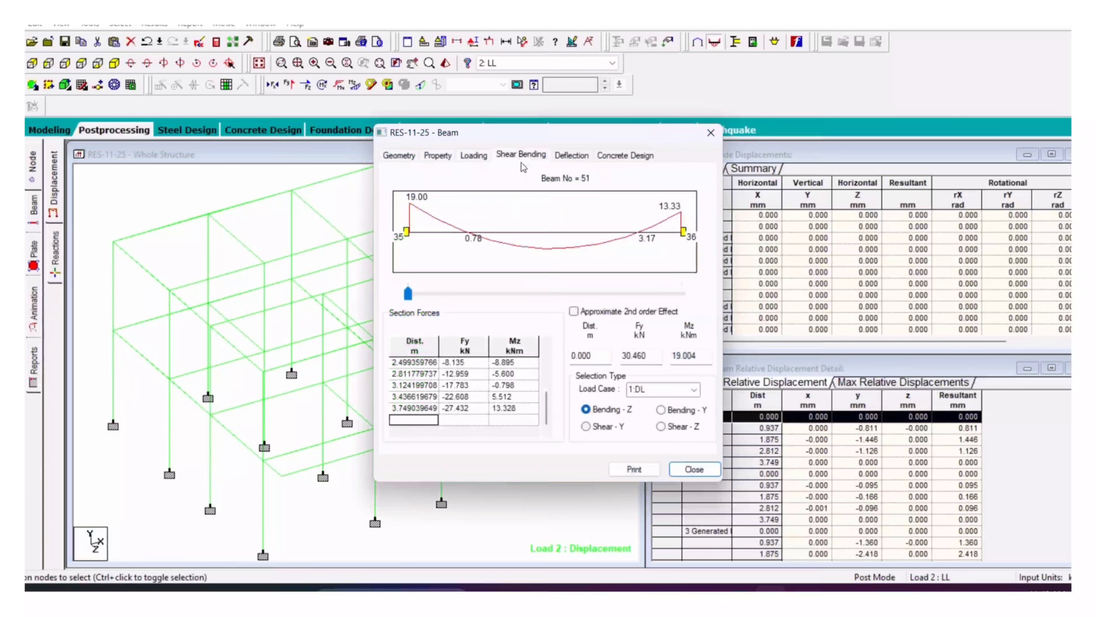
left_click(566, 160)
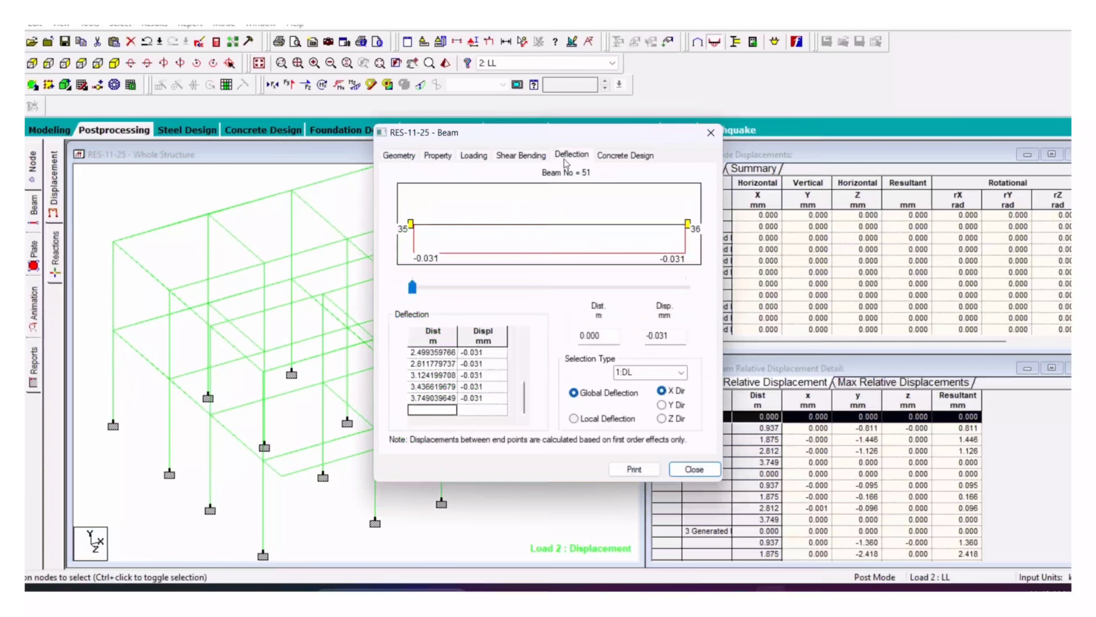
left_click(620, 157)
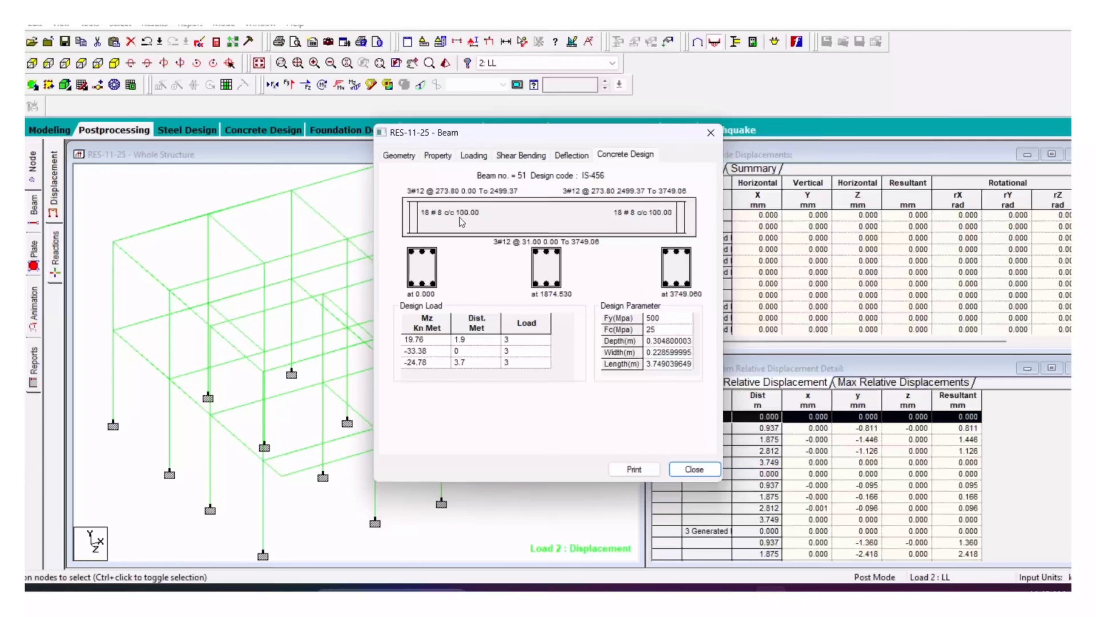
Step: Close beam 51's concrete design report and bring up the Foundation Design page
left_click(694, 470)
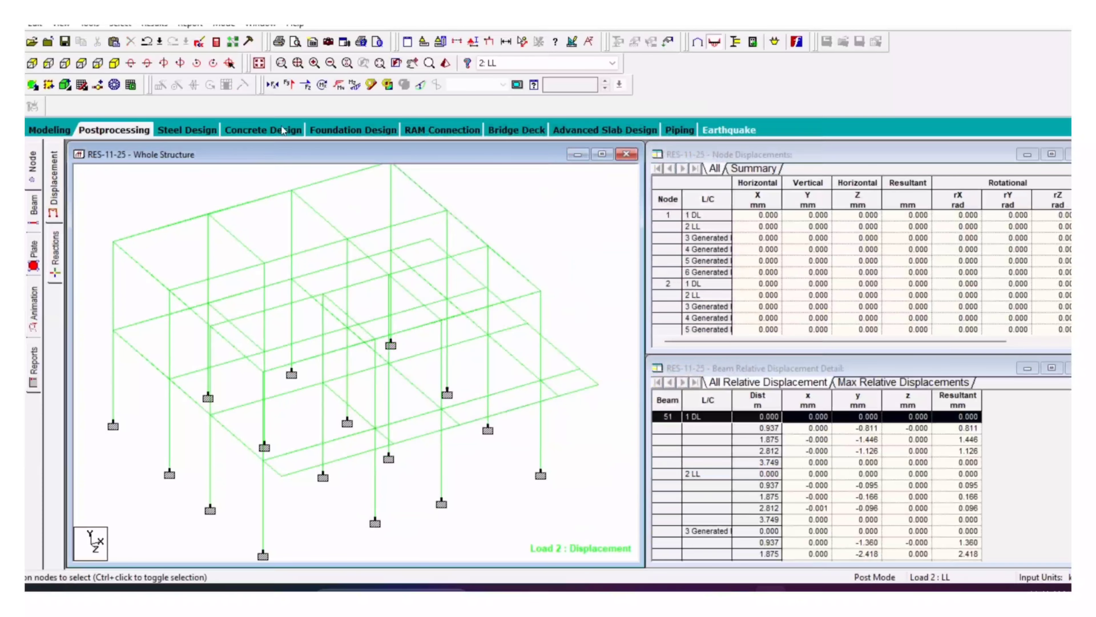
left_click(352, 131)
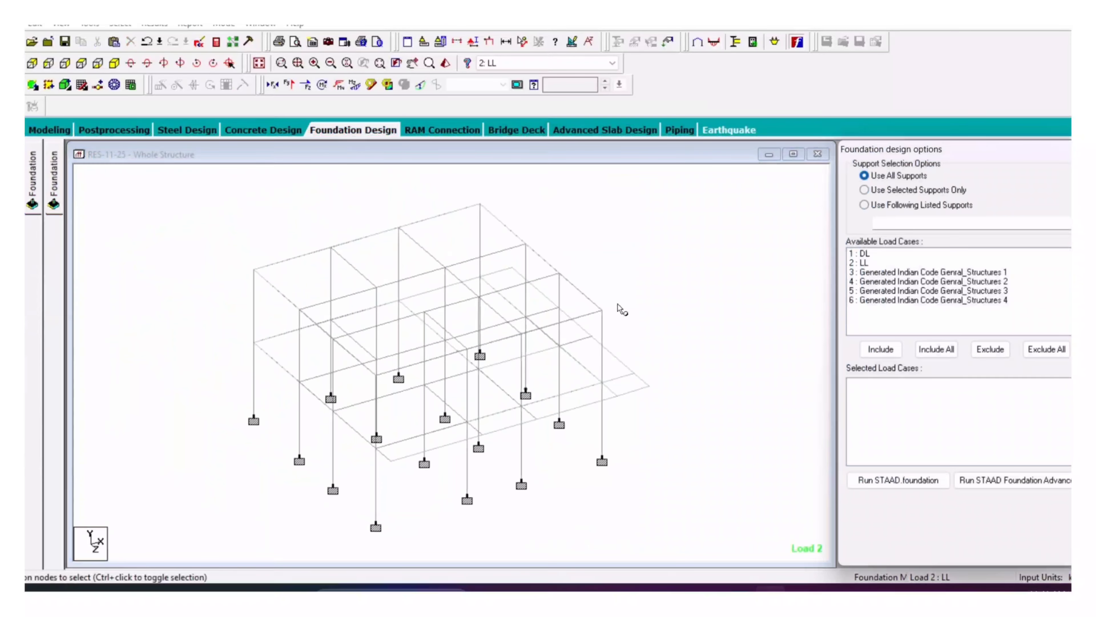
Step: Include all six load cases and send the model to STAAD.foundation
left_click(935, 349)
left_click(908, 477)
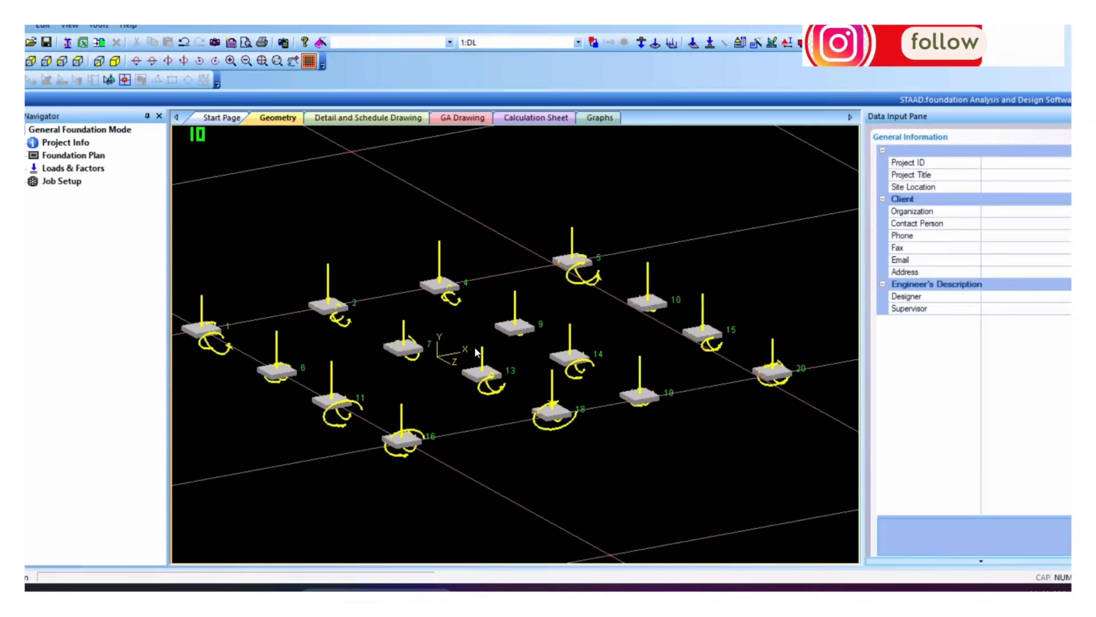
Step: Enter project ID 'Foundation Design', title 'Isolated Footing', site '-' and organization 'Rsidential'
left_click(991, 162)
type("Foundation Designbn")
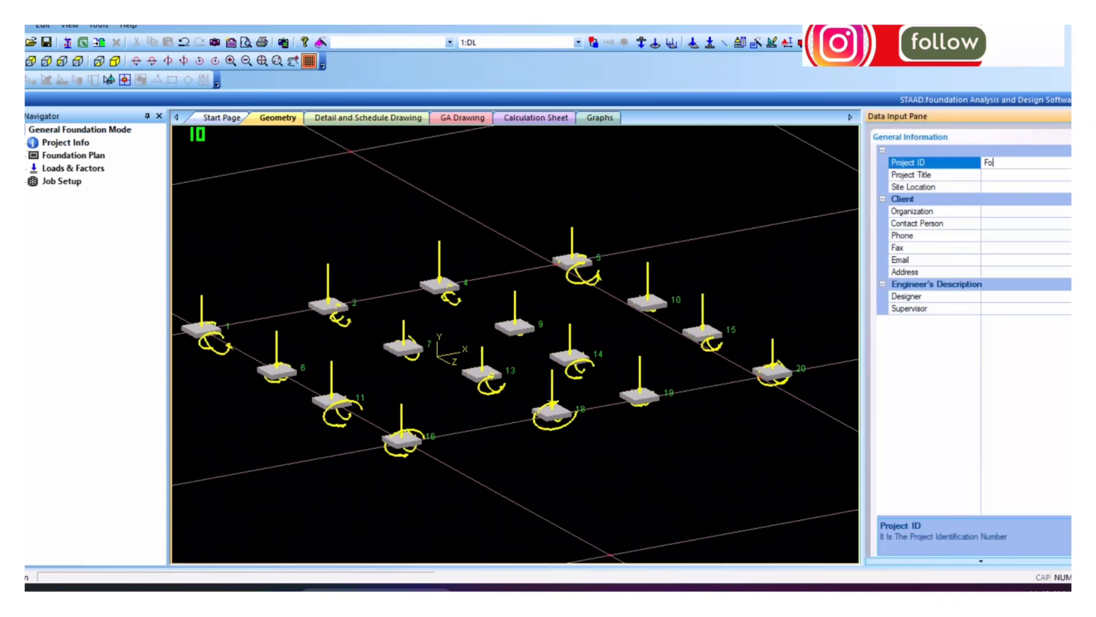
left_click(1019, 176)
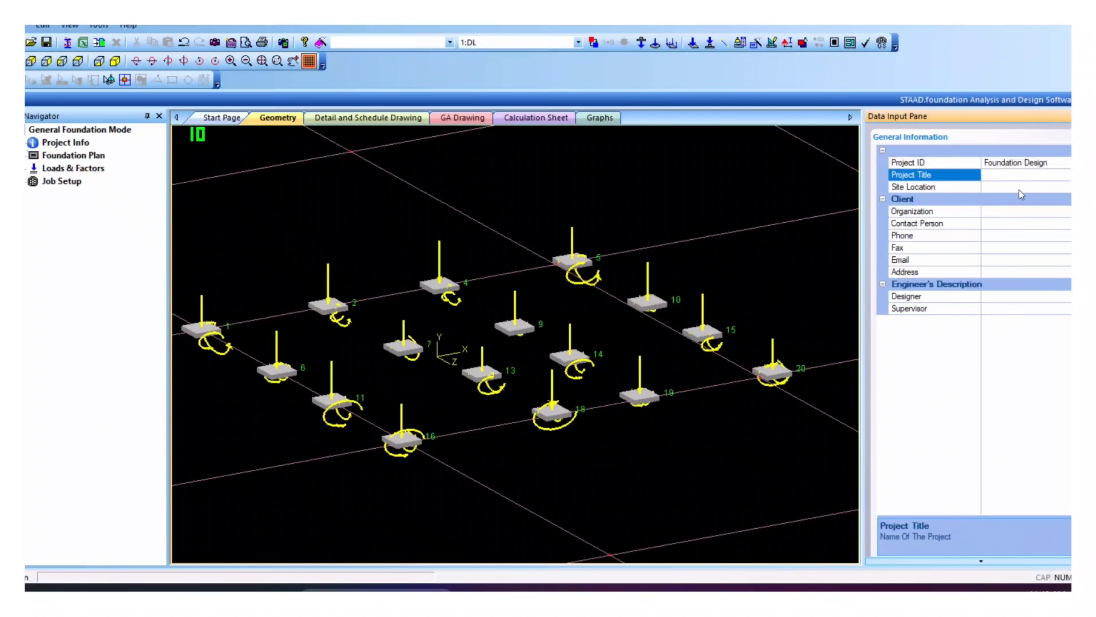
type("Isolated Footing")
left_click(1003, 188)
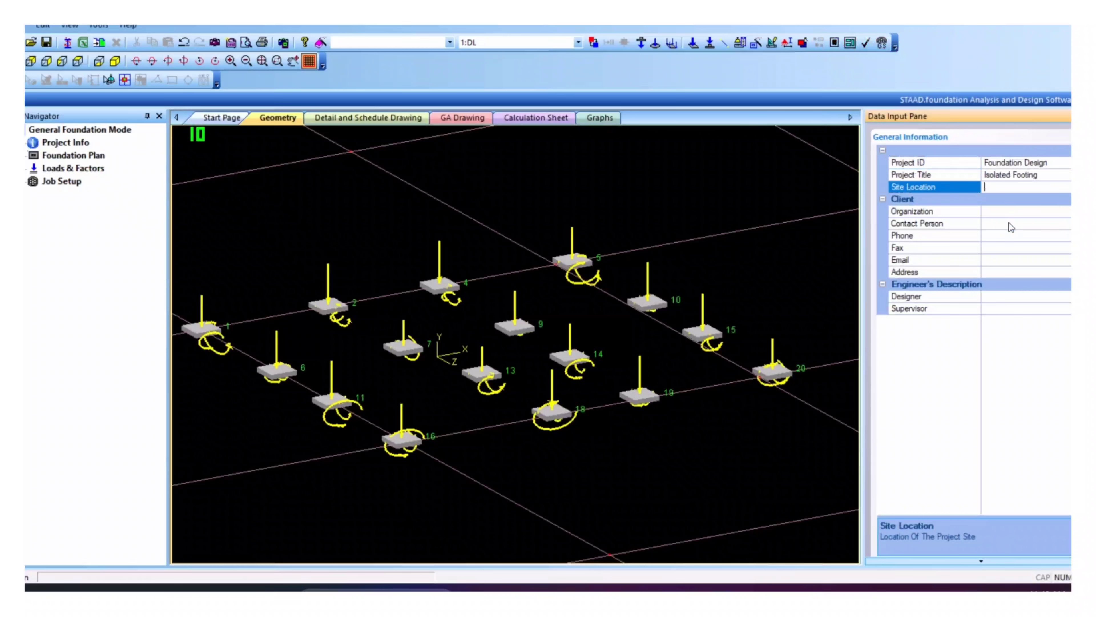
type("-")
left_click(1009, 211)
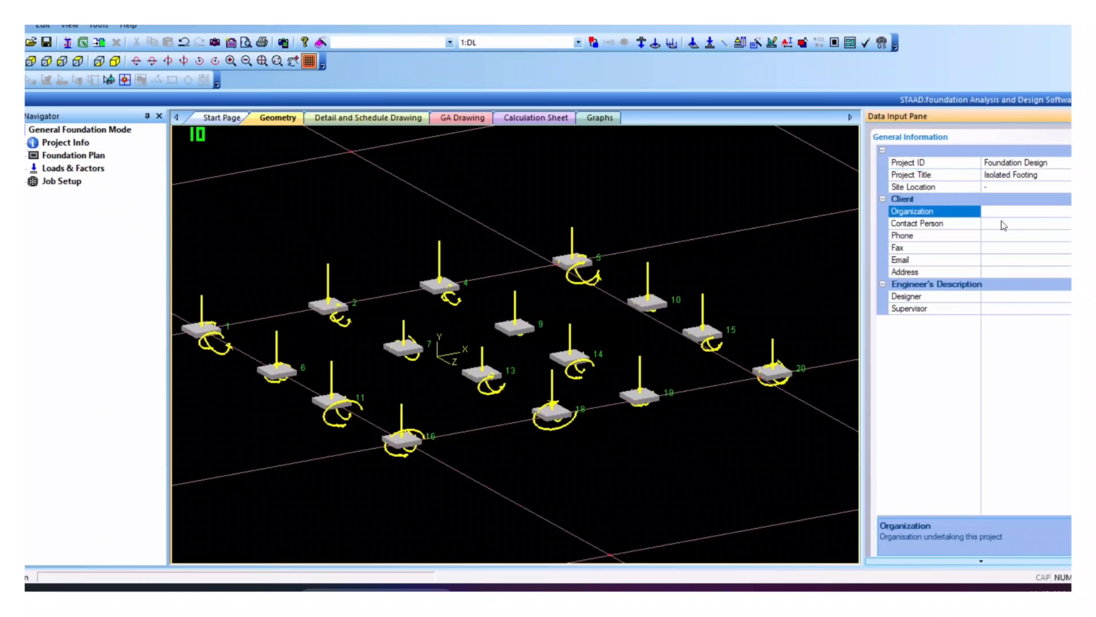
type("Rsidential")
Step: Fill in the contact person's name, phone number, fax '-' and e-mail address
left_click(1001, 223)
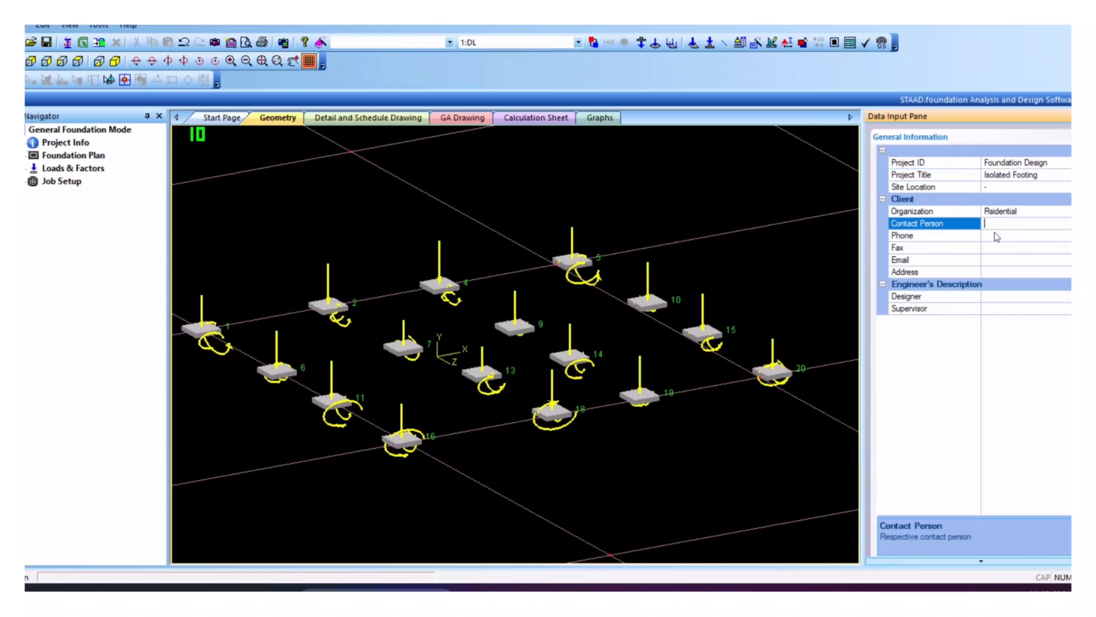
type("Sharun")
key("BackSpace")
key("BackSpace")
key("BackSpace")
key("BackSpace")
key("BackSpace")
left_click(1004, 236)
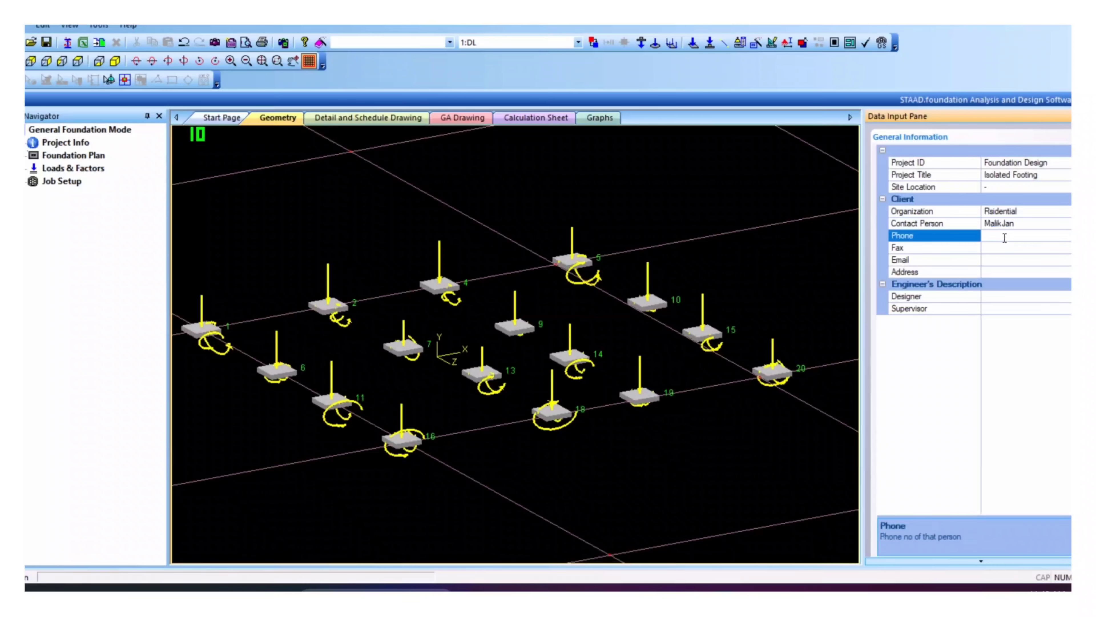
left_click(999, 248)
type("-")
left_click(999, 259)
type("c")
key("BackSpace")
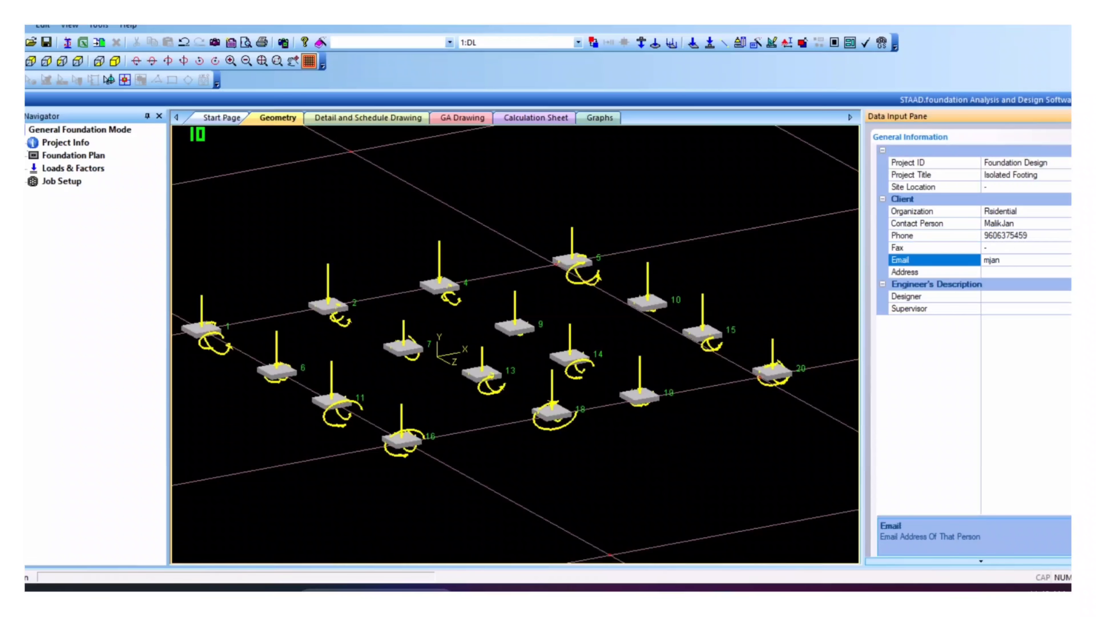
Step: Enter the address plus the designer's and supervisor's names, then start a new job under Job Setup
left_click(1007, 272)
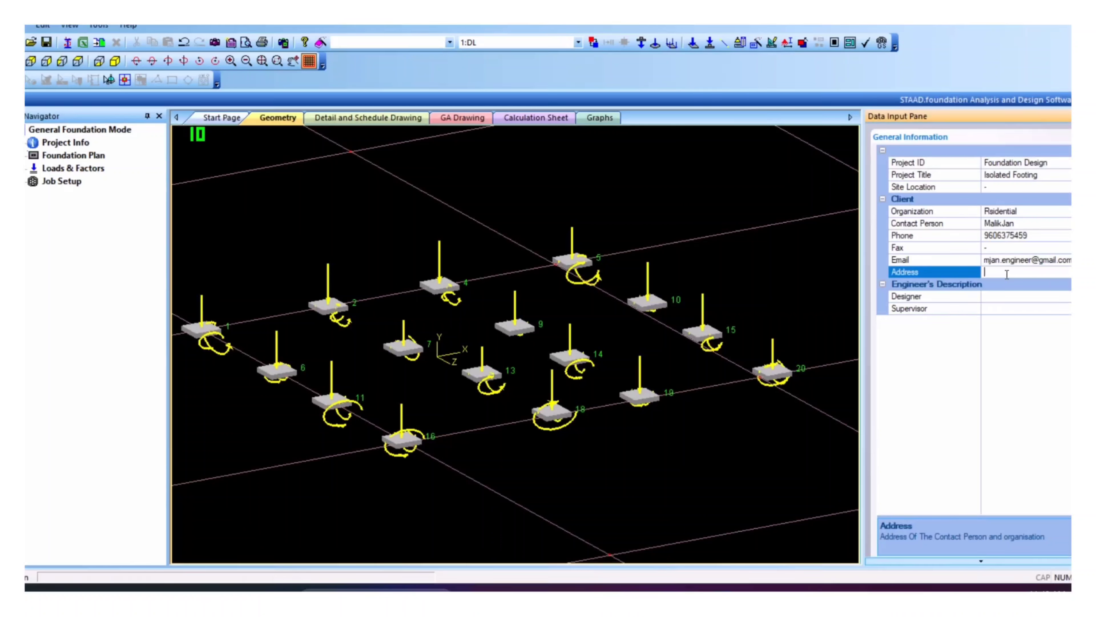
type("Belagavi")
left_click(1009, 298)
left_click(1009, 308)
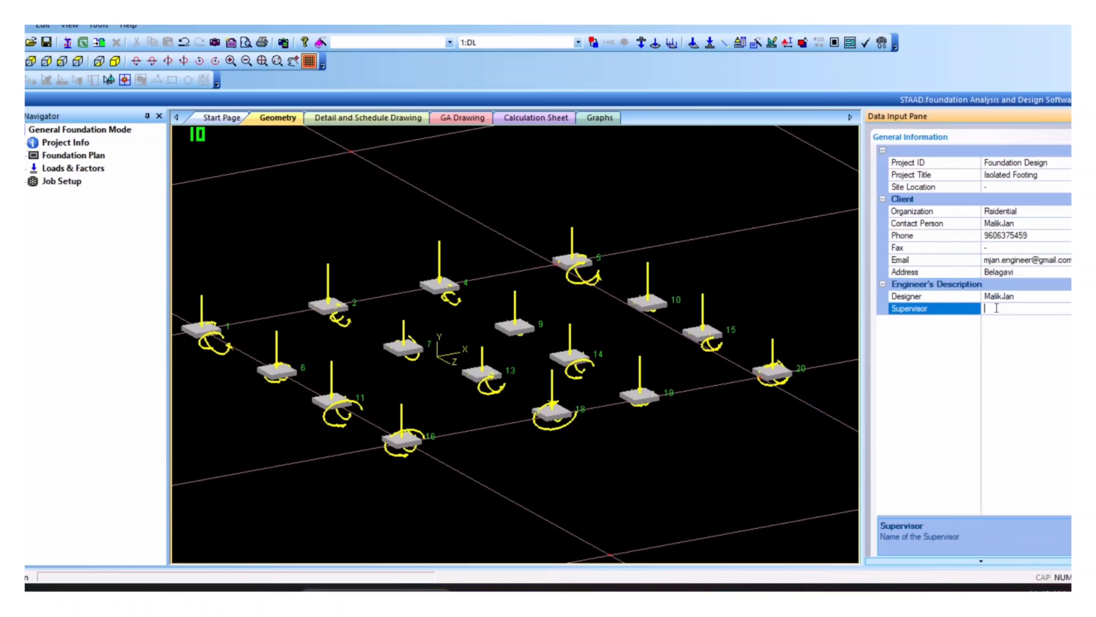
type("Abhisheik")
left_click(52, 194)
left_click(70, 195)
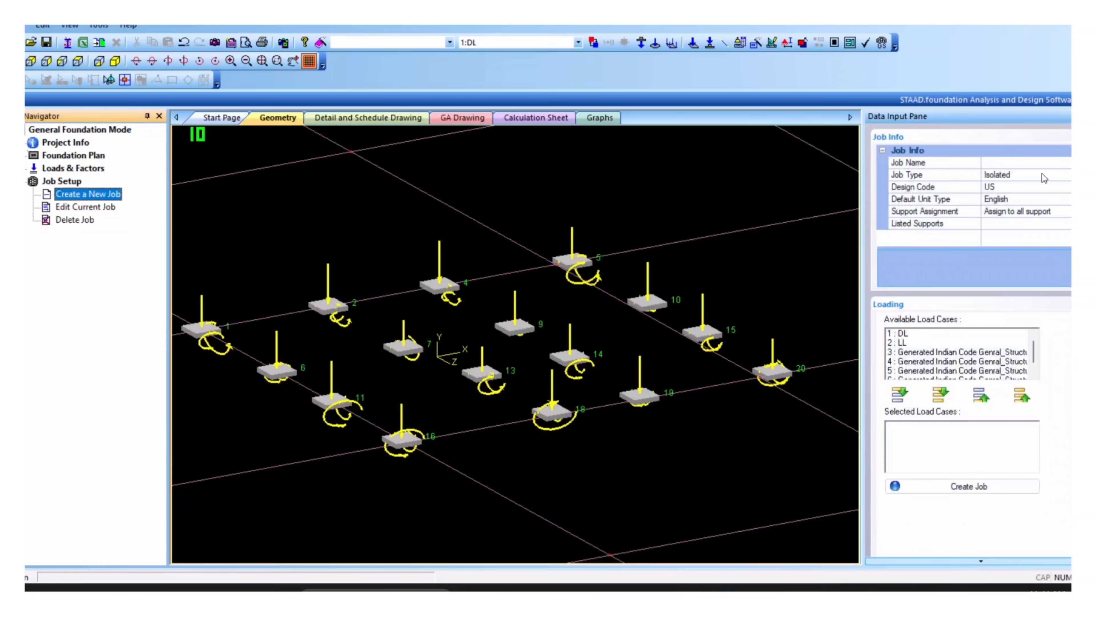
Step: Create isolated footing job RES-11-25 with Indian code, SI units, auto-save and all load cases
left_click(1011, 163)
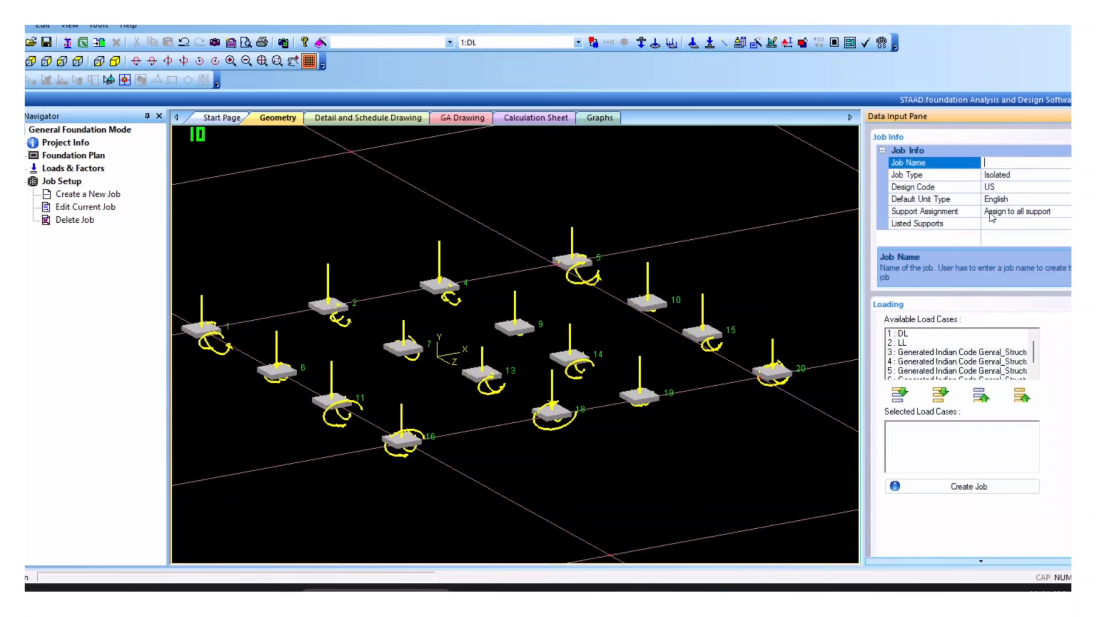
type("RES-11-25")
left_click(1061, 186)
left_click(1069, 187)
left_click(1059, 217)
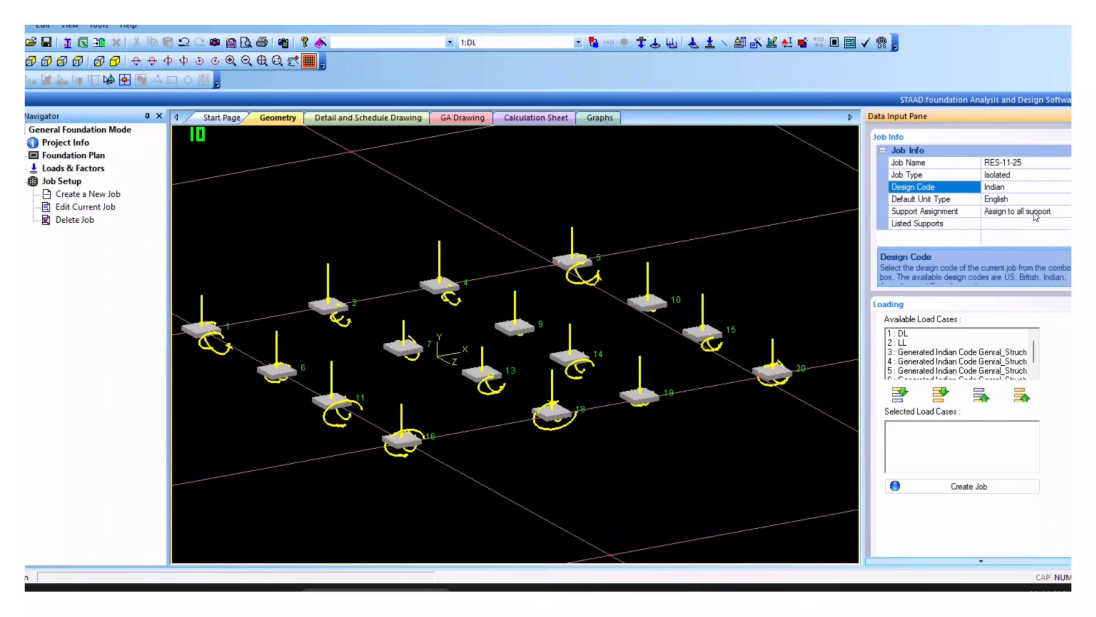
left_click(1055, 199)
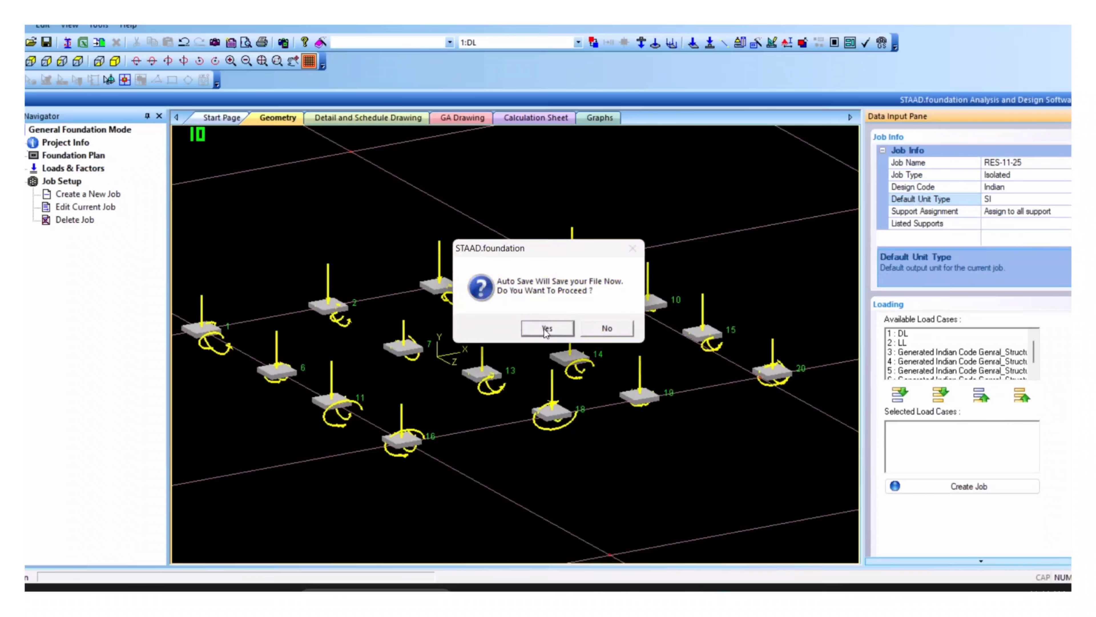
left_click(544, 328)
left_click(941, 394)
left_click(969, 487)
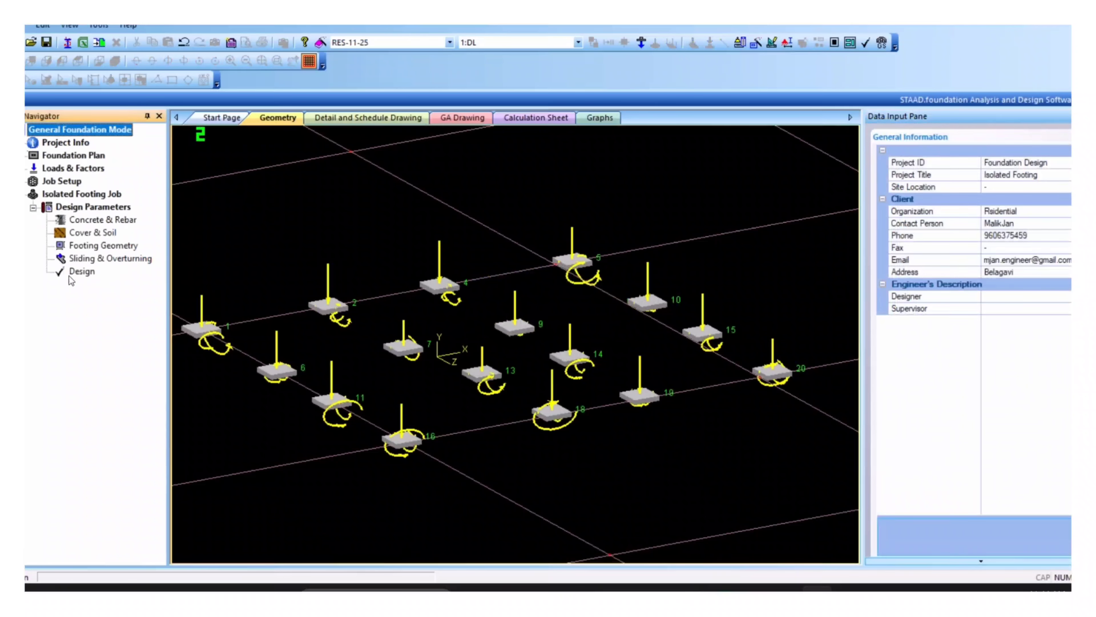
Step: Set minimum and maximum bar sizes to 10 and run the footing design
left_click(93, 221)
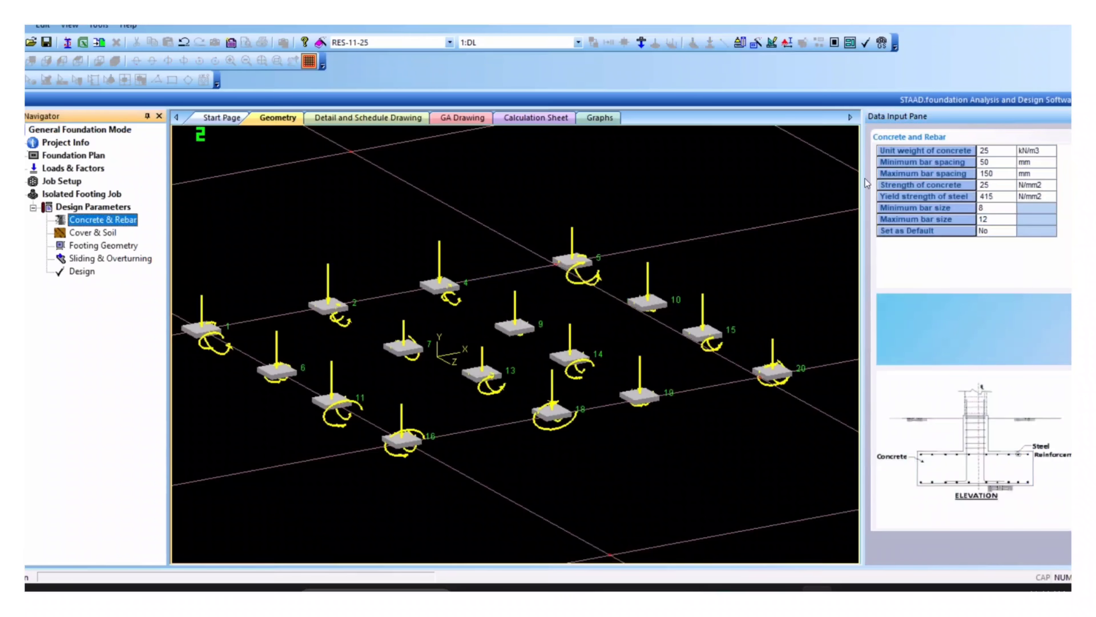
left_click(1004, 219)
left_click(1010, 221)
left_click(991, 252)
left_click(1005, 208)
left_click(1008, 208)
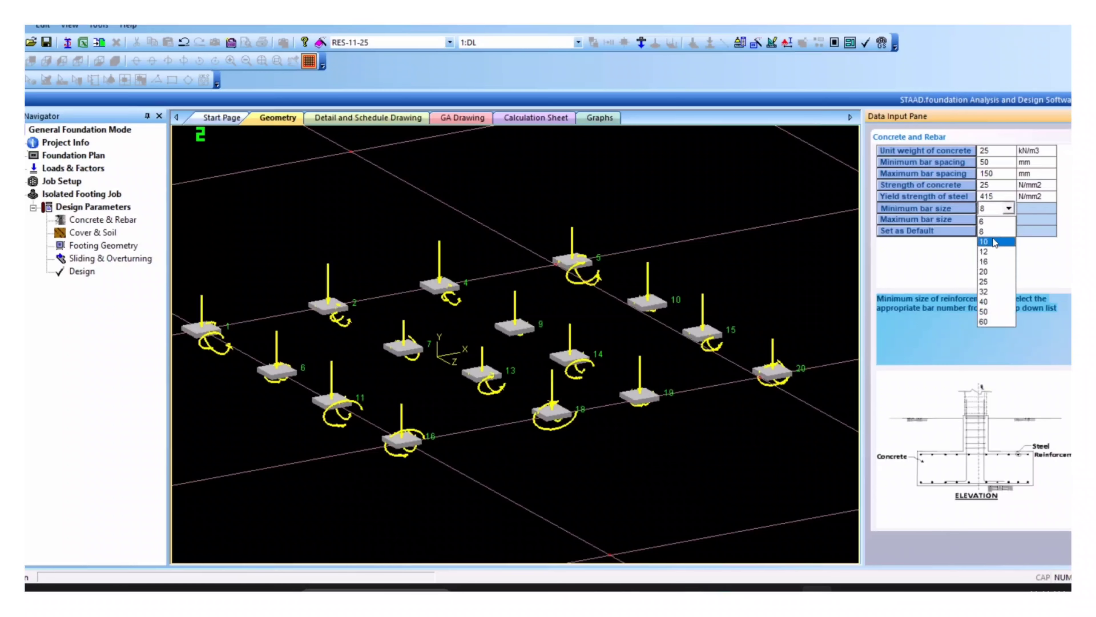
left_click(992, 242)
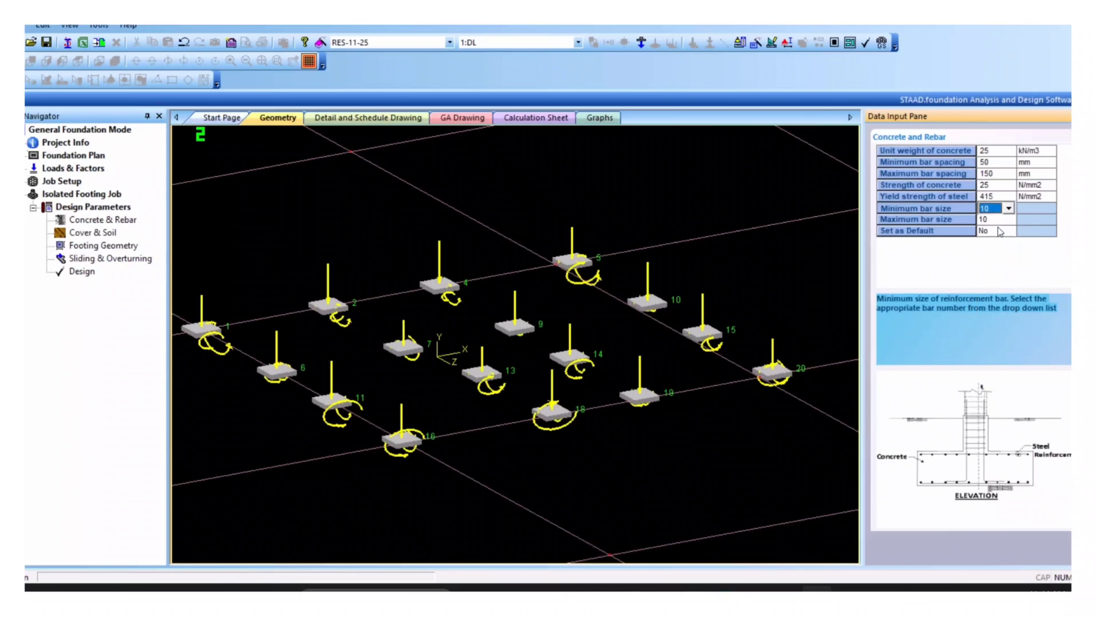
left_click(95, 276)
left_click(534, 329)
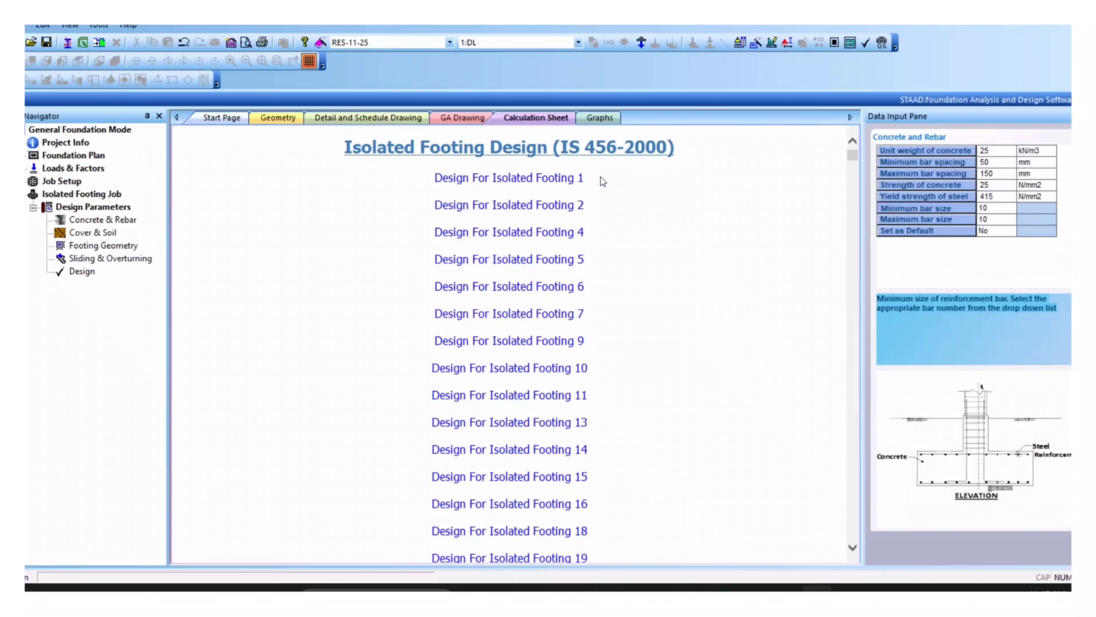
Step: Review footing 1's calculation sheet (1000 × 1000 mm, 305 mm thick), then show its detail drawing
left_click(536, 177)
scroll(529, 251, "down", 15)
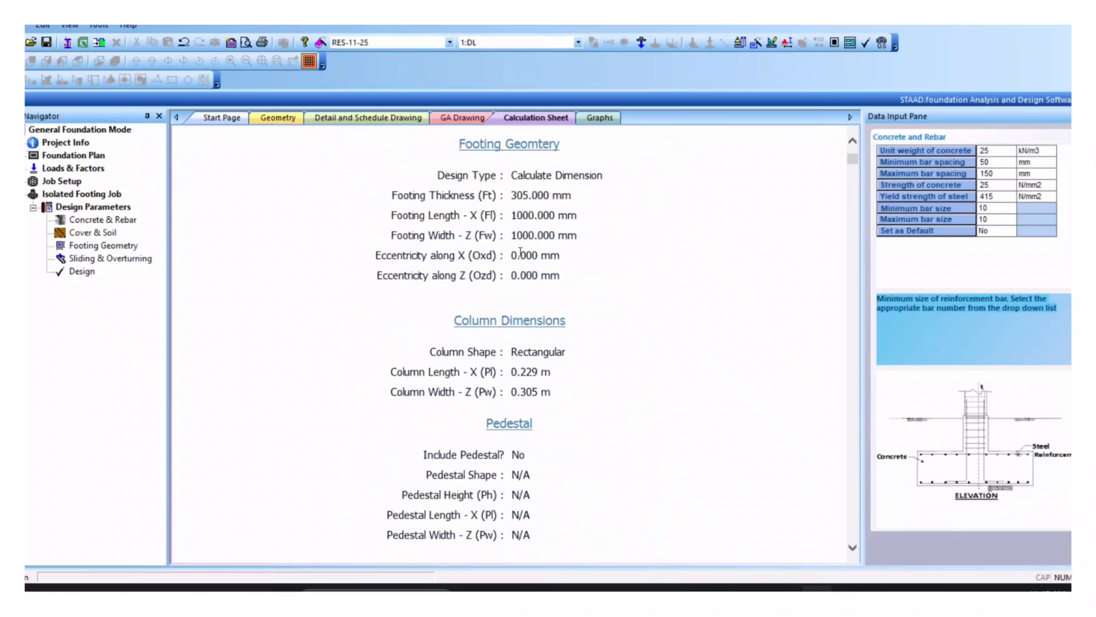
scroll(521, 252, "down", 5)
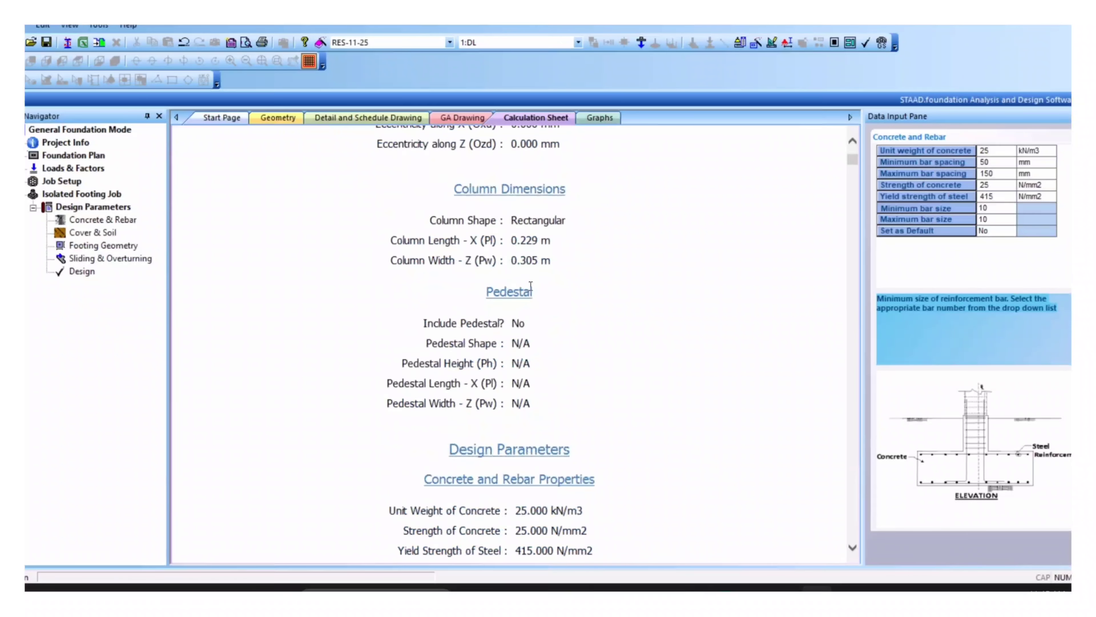
scroll(531, 285, "down", 5)
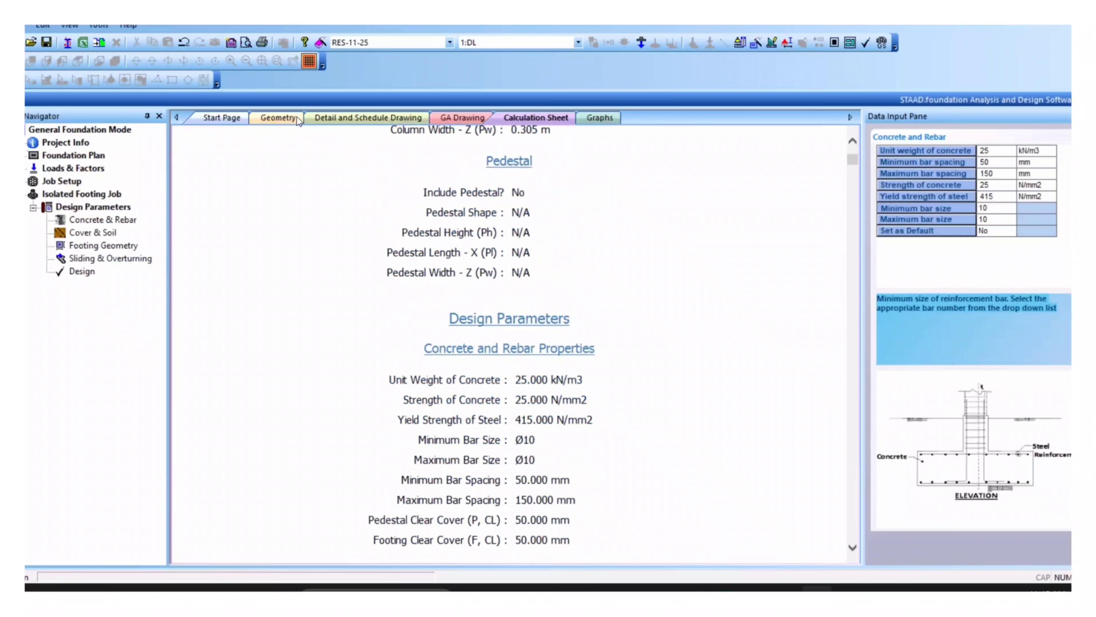
left_click(341, 119)
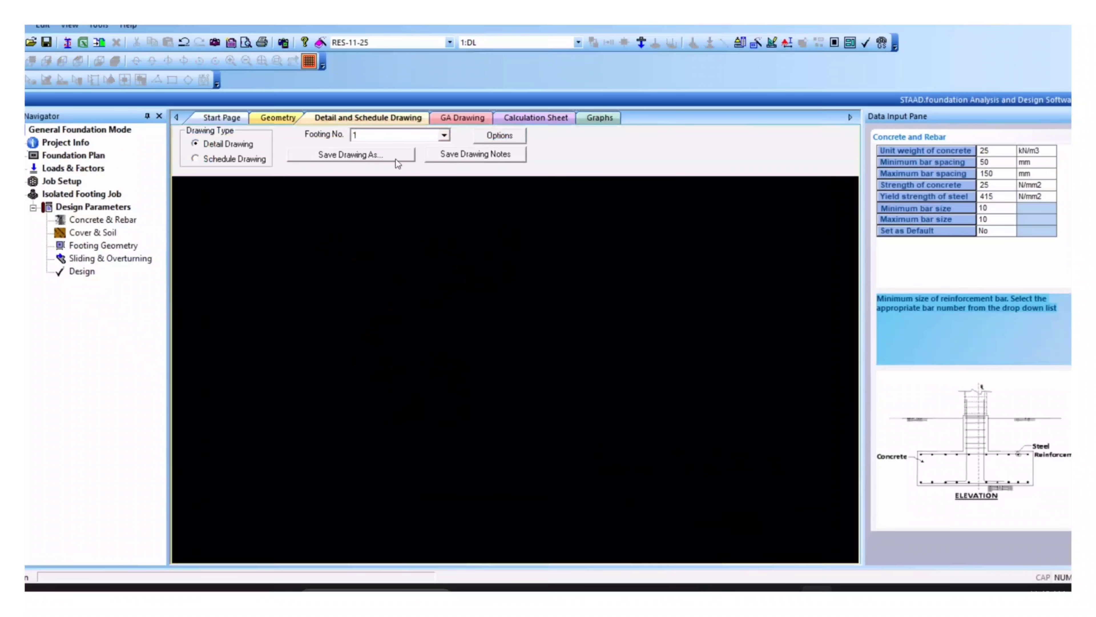
Step: Show the general arrangement drawing and zoom into the schedule of footing marks, sizes and columns
left_click(461, 117)
scroll(371, 273, "up", 5)
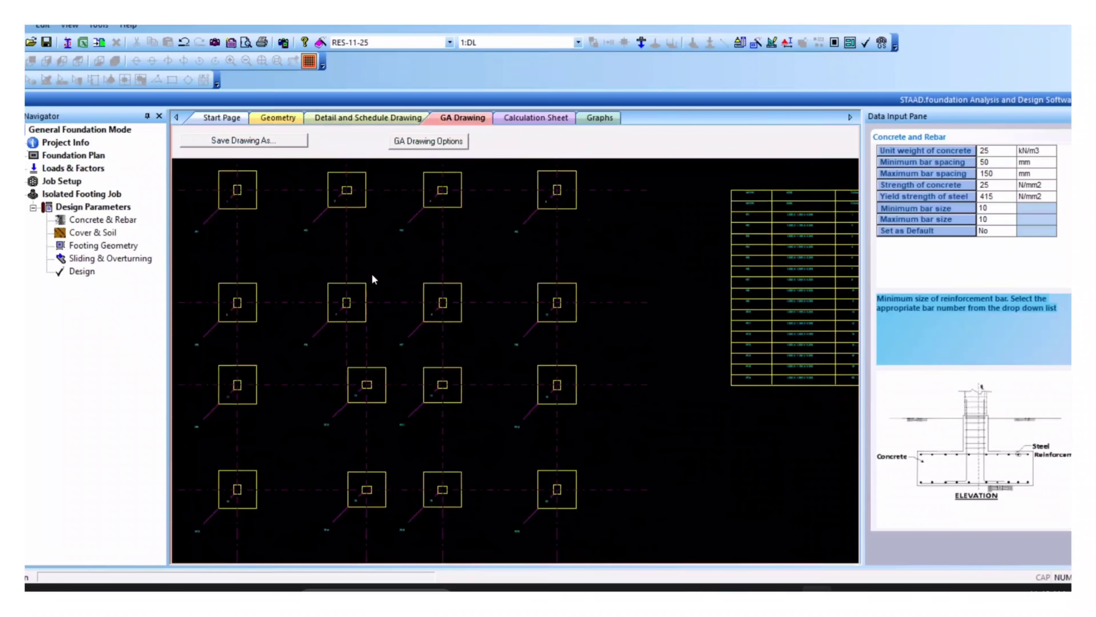
scroll(404, 380, "down", 4)
scroll(636, 294, "up", 5)
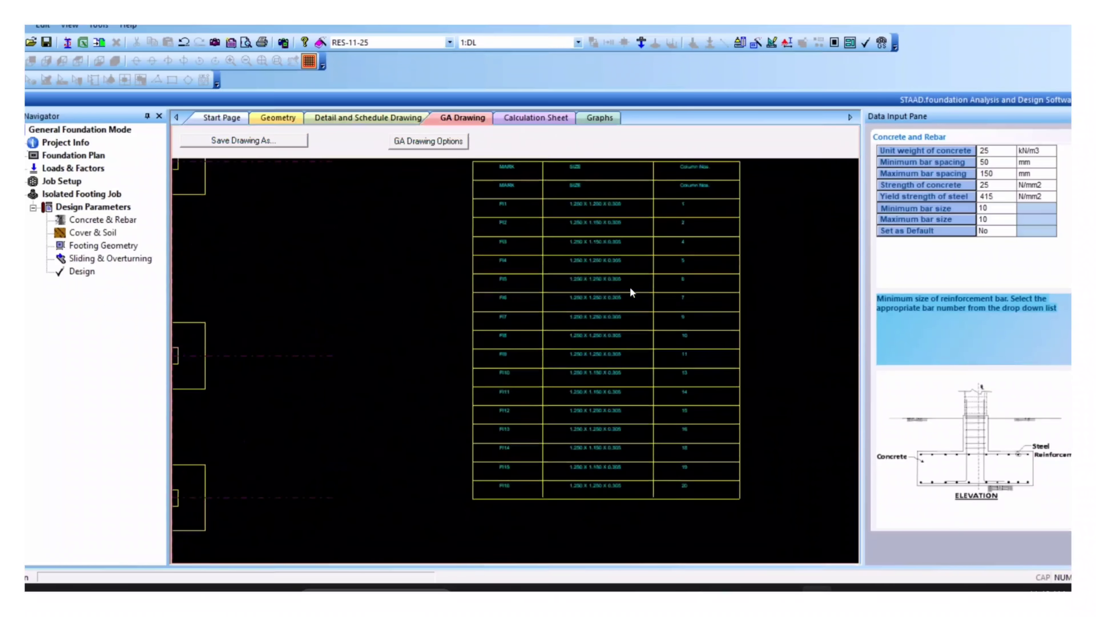
scroll(534, 294, "up", 5)
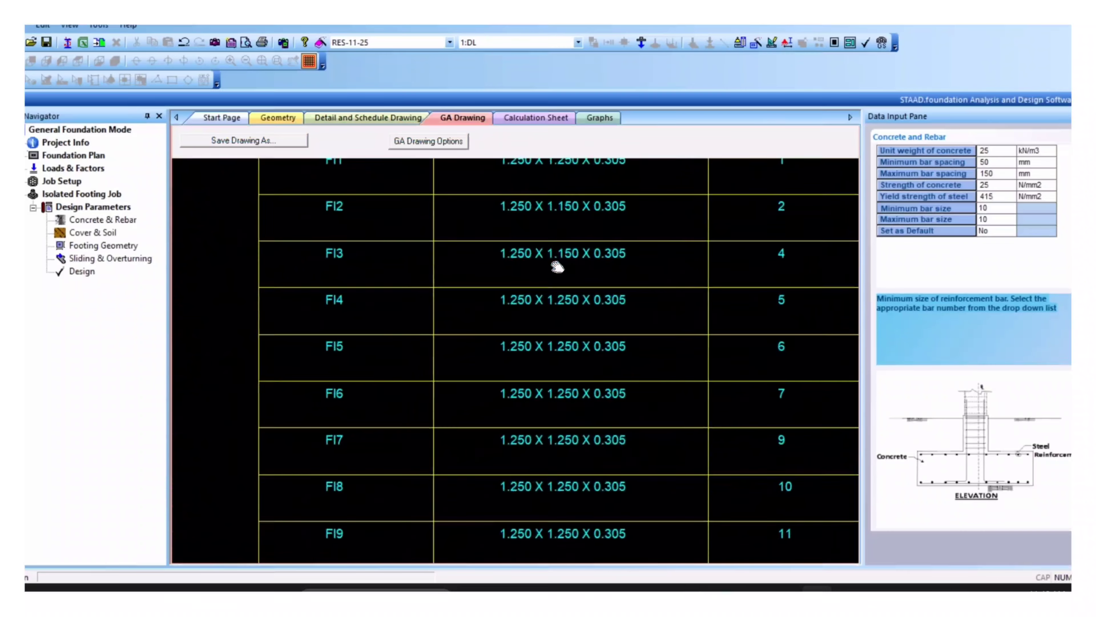
scroll(557, 267, "down", 1)
scroll(557, 267, "down", 4)
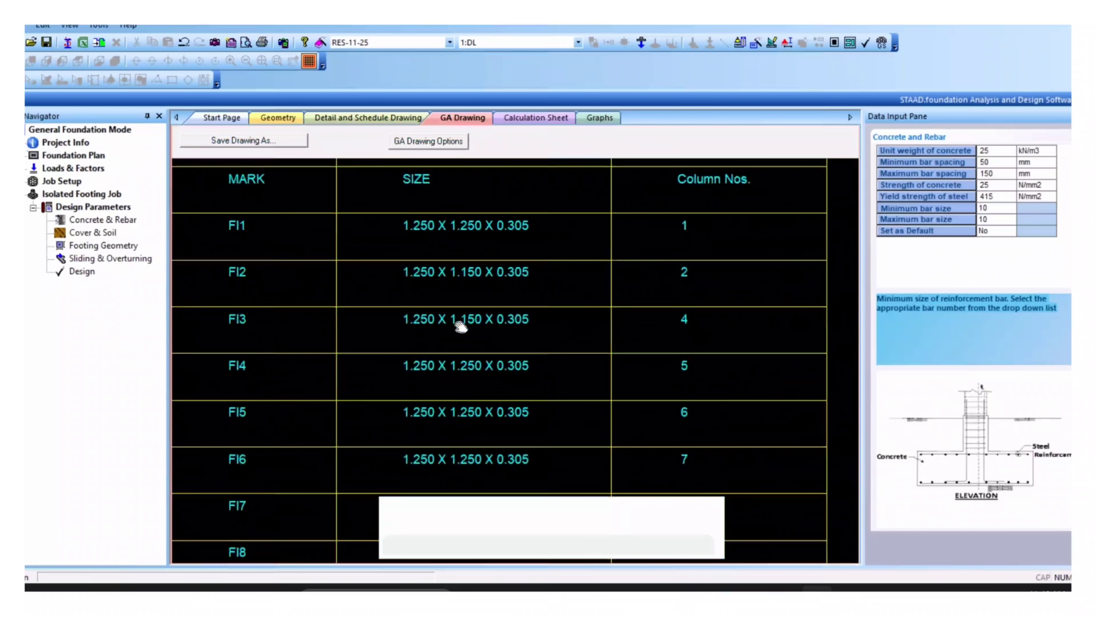
Step: Switch through the calculation sheet, graphs and GA drawing back to footing 1's detail drawing
left_click(529, 119)
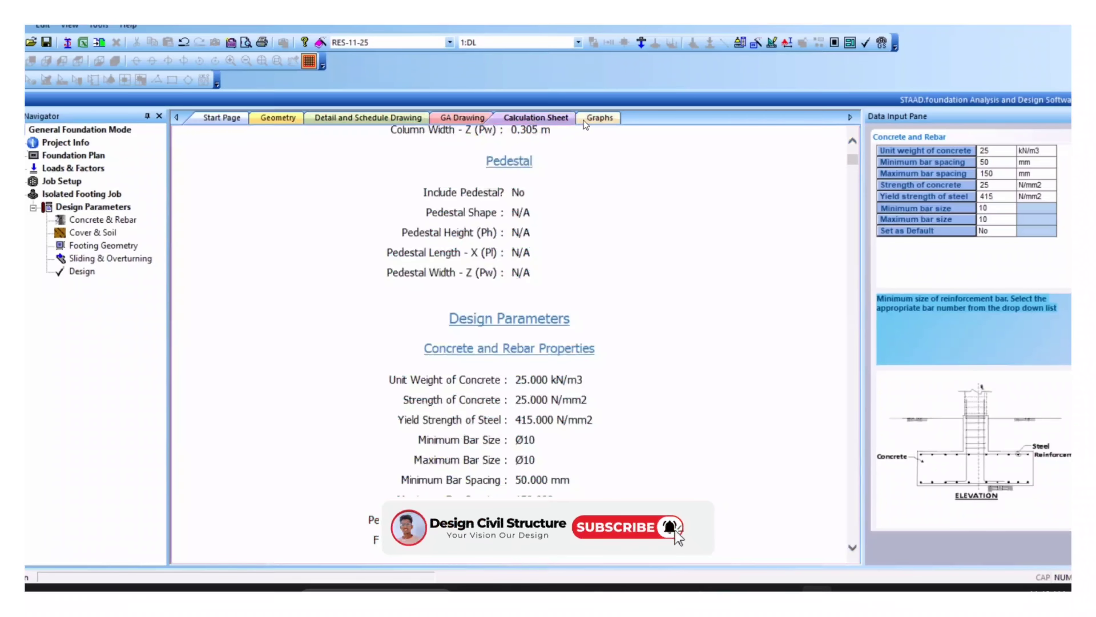
left_click(583, 119)
left_click(478, 121)
left_click(396, 121)
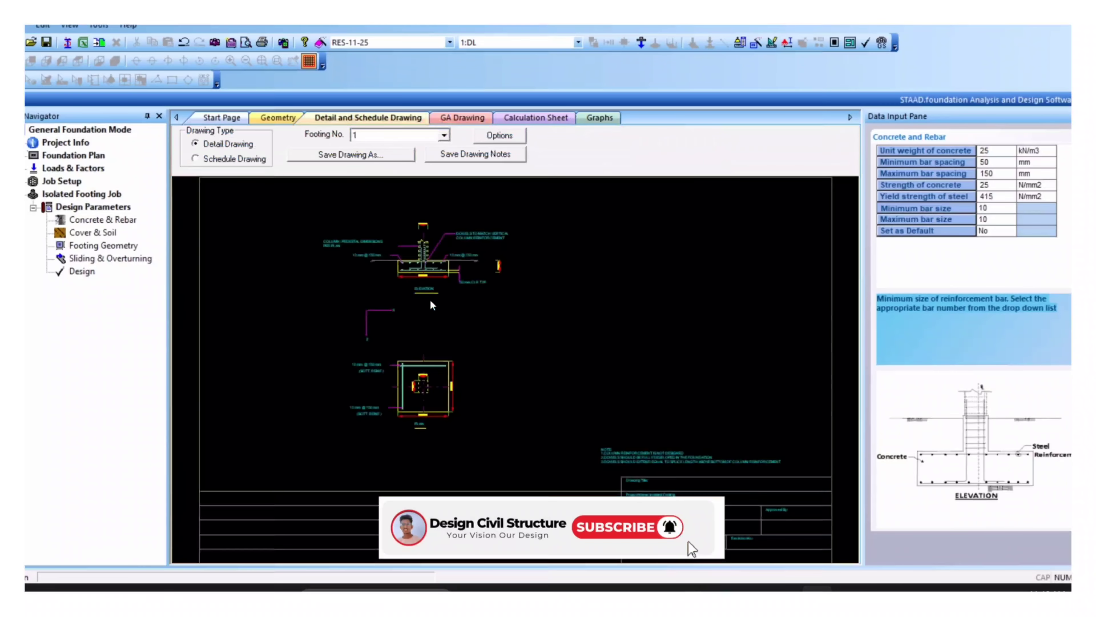
Step: Pan and zoom the detail drawing to frame the whole footing plan
scroll(419, 311, "up", 4)
scroll(419, 313, "up", 2)
mouse_move(378, 207)
middle_mouse_down()
mouse_move(387, 406)
mouse_move(472, 362)
mouse_move(476, 345)
middle_mouse_up()
scroll(579, 348, "down", 3)
middle_click_drag(579, 348, 568, 215)
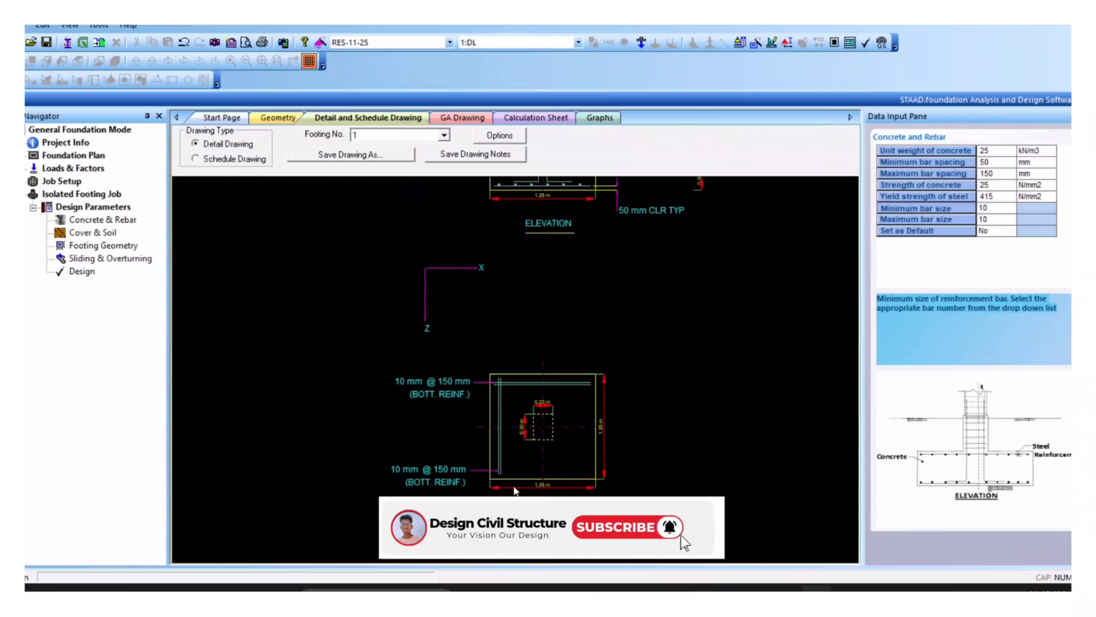
scroll(527, 427, "up", 4)
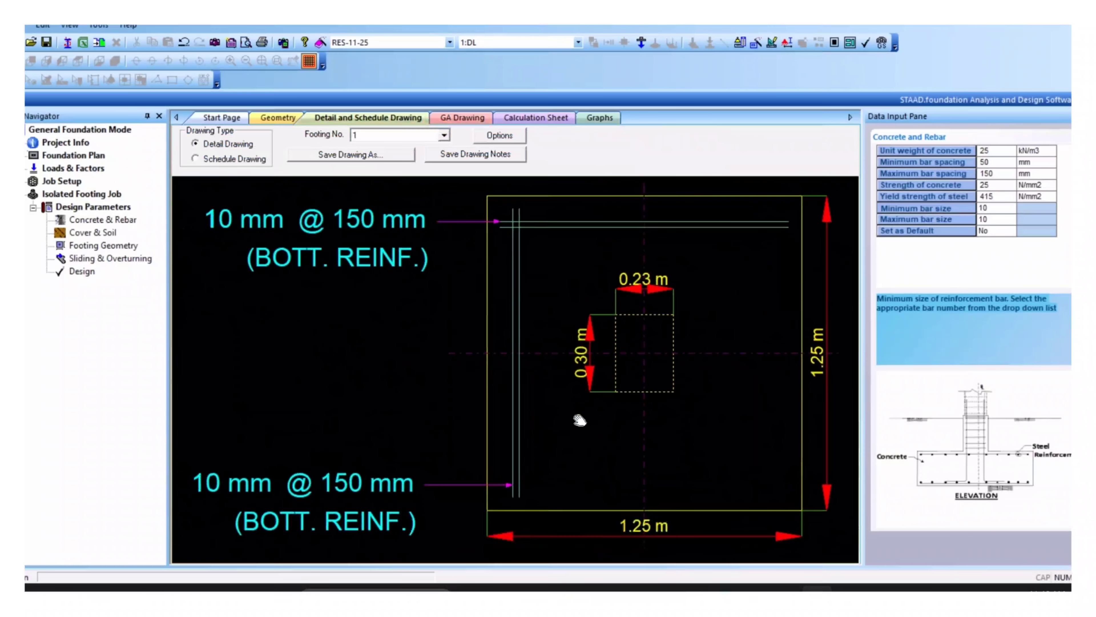
scroll(579, 420, "down", 1)
middle_click_drag(577, 422, 509, 408)
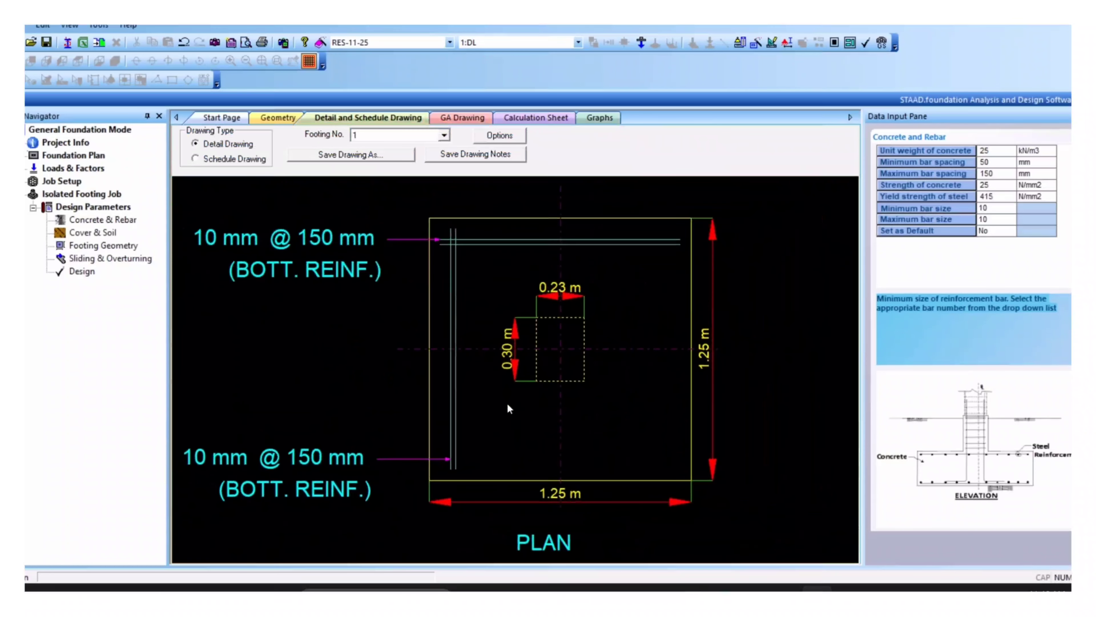
Step: Inspect the title block and open Save Drawing As in AutoCAD R2000 DWG format
scroll(508, 405, "down", 1)
scroll(508, 404, "up", 3)
scroll(508, 405, "down", 2)
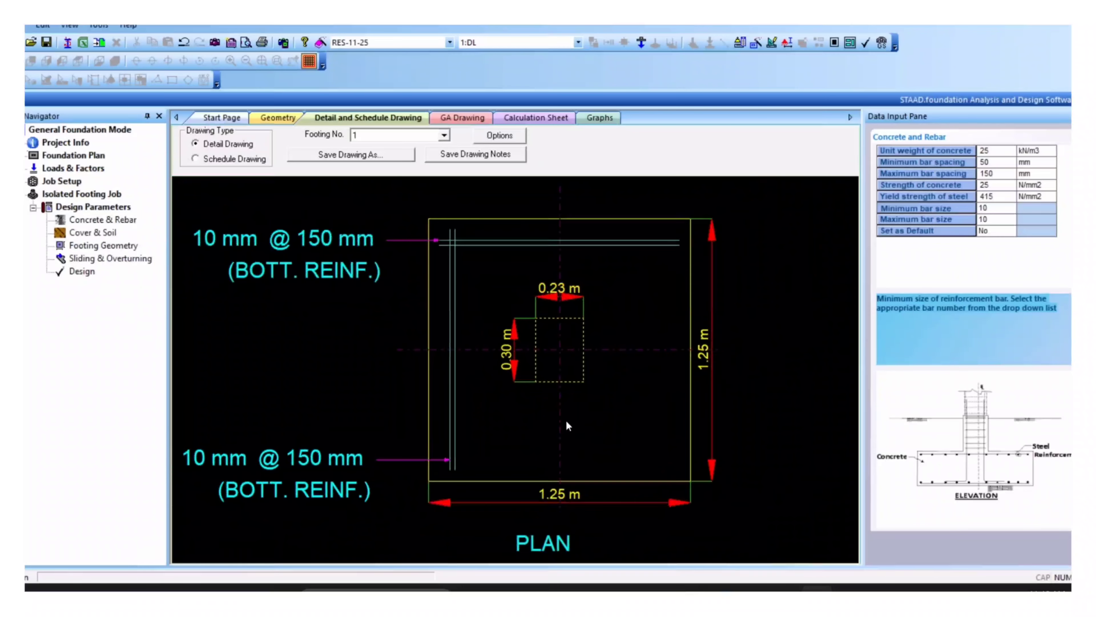
scroll(566, 419, "down", 5)
scroll(533, 446, "up", 1)
mouse_move(786, 542)
middle_mouse_down()
mouse_move(532, 446)
mouse_move(464, 448)
middle_mouse_up()
scroll(533, 447, "up", 2)
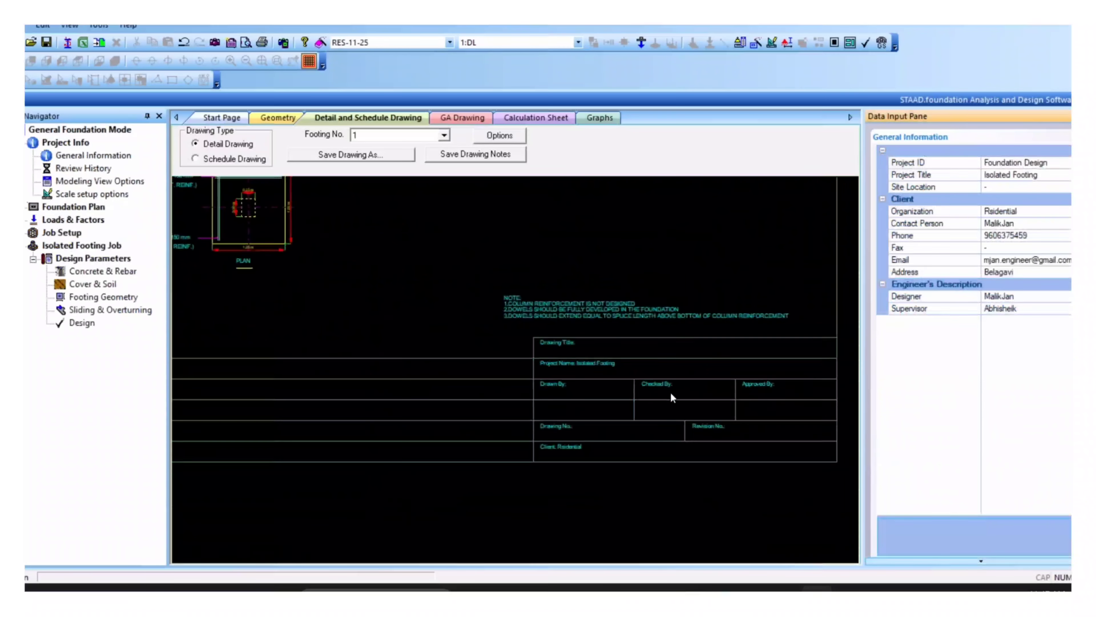
scroll(643, 393, "up", 4)
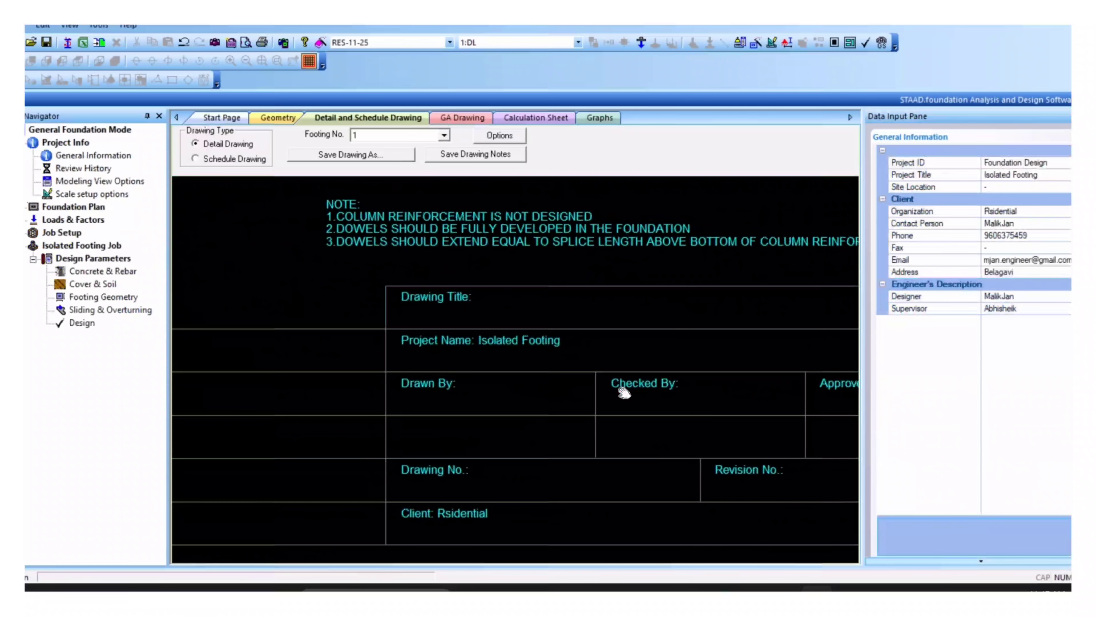
scroll(624, 393, "down", 1)
left_click(342, 154)
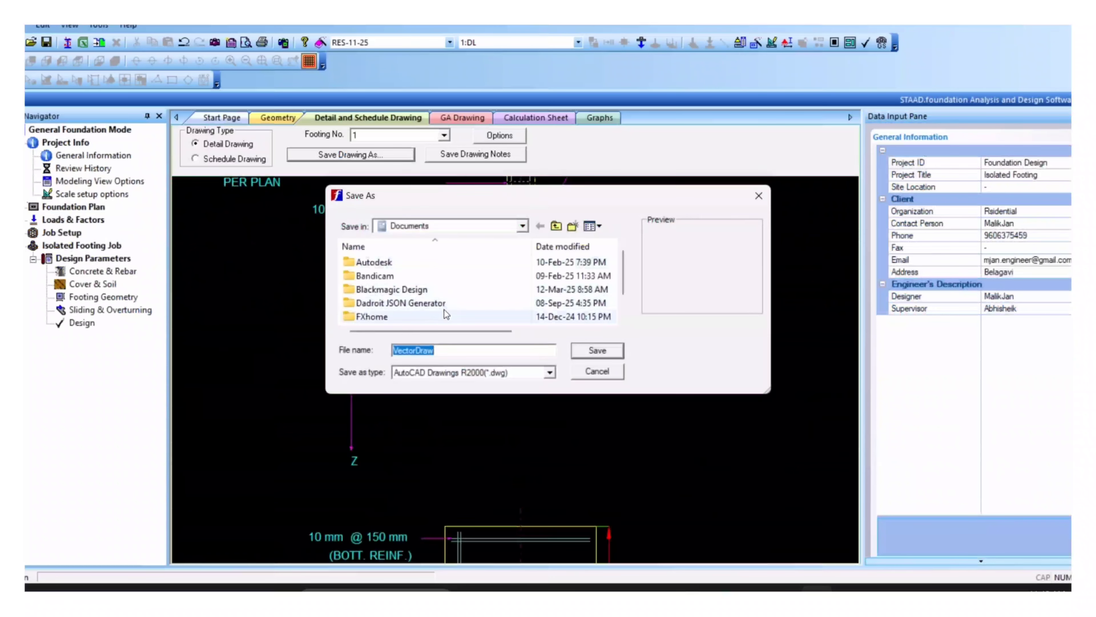
Step: Save footing 1's detail drawing as RES-11-25.dwg in PROJECT FILES > Staad Pro
scroll(444, 309, "down", 1)
left_click(520, 226)
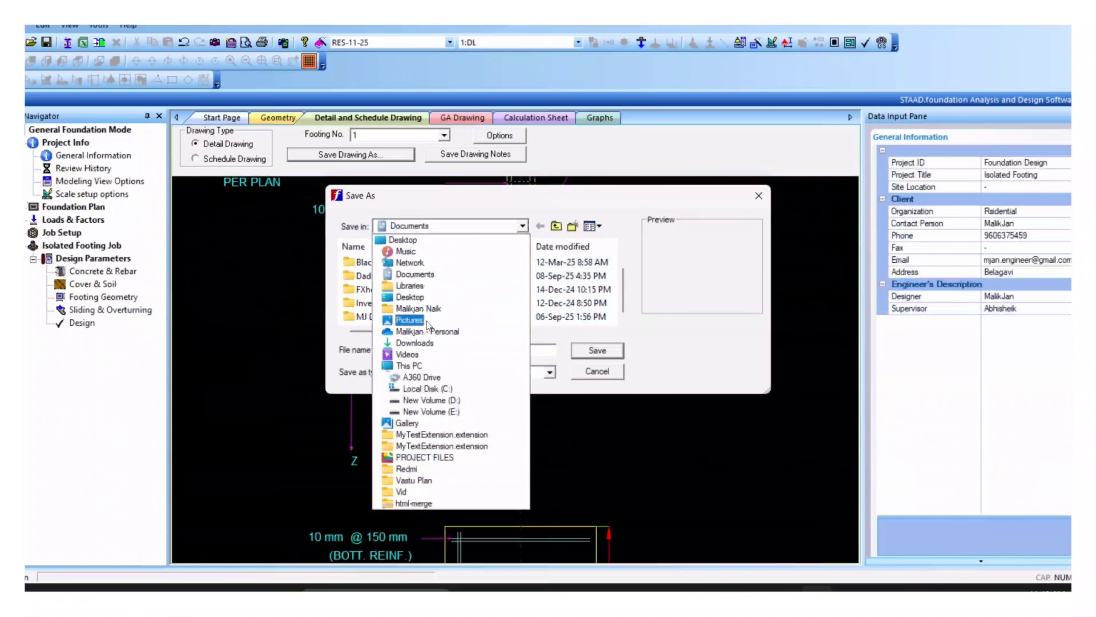
left_click(416, 450)
double_click(389, 302)
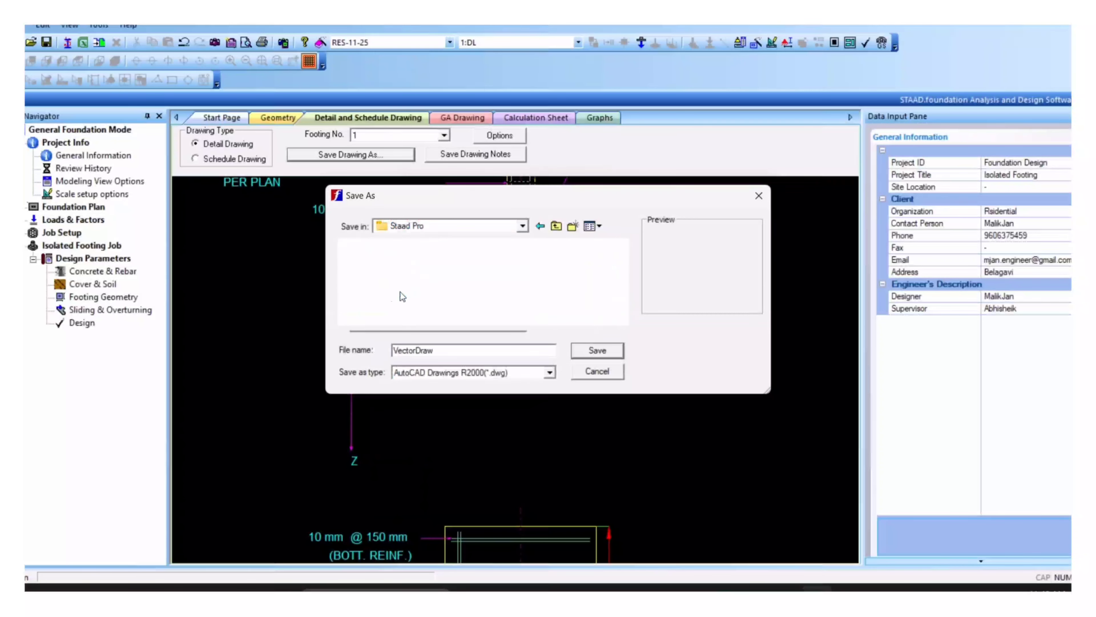
type("RES-")
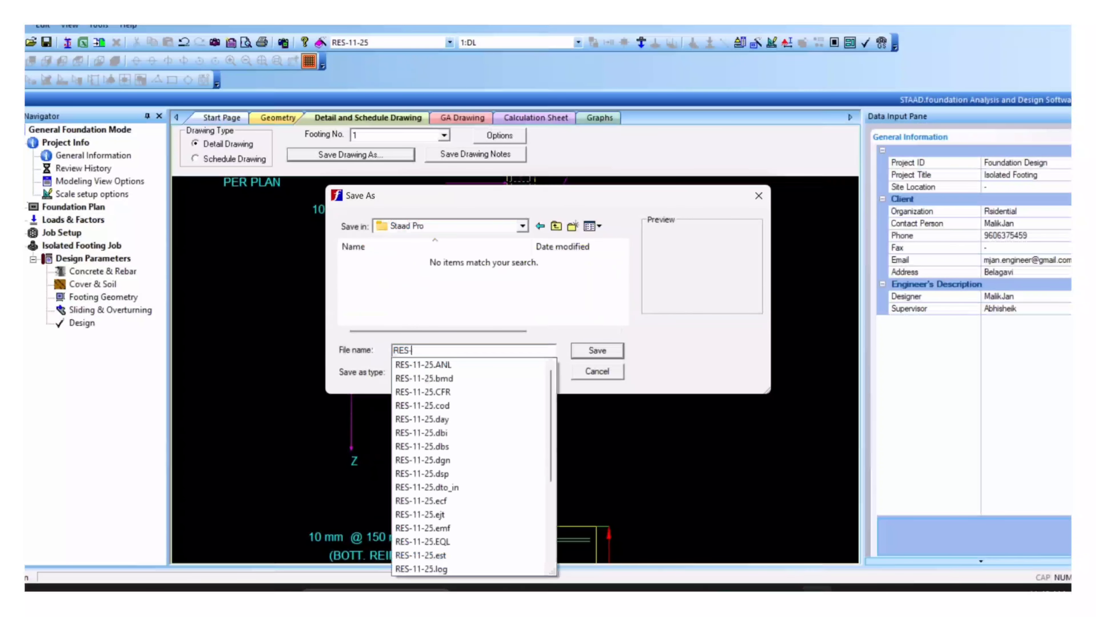
type("11-25")
left_click(602, 351)
scroll(604, 337, "up", 4)
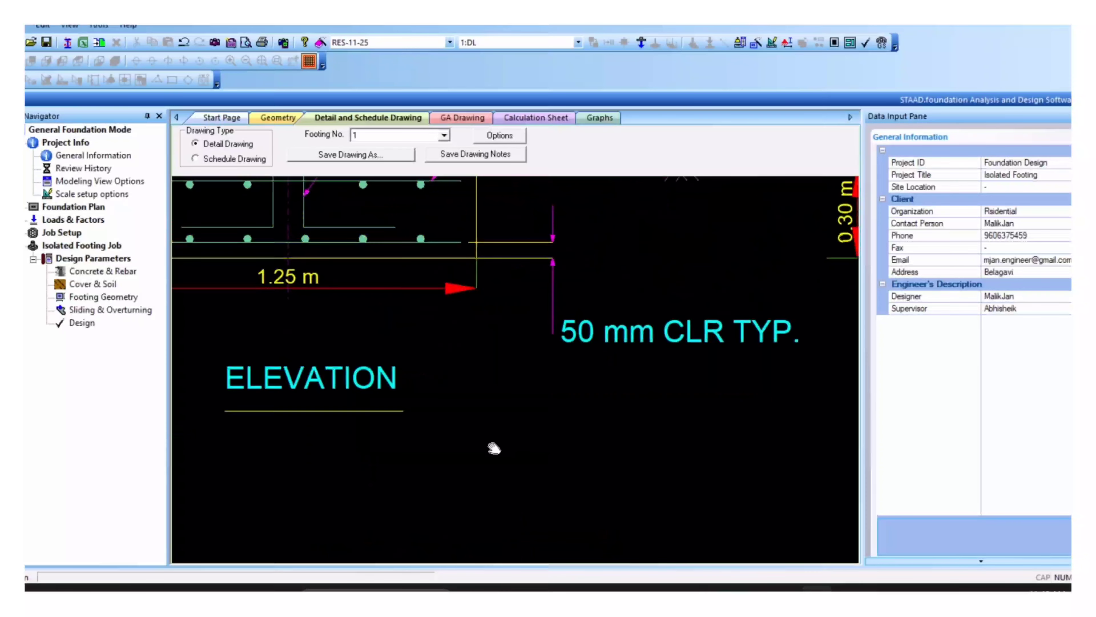